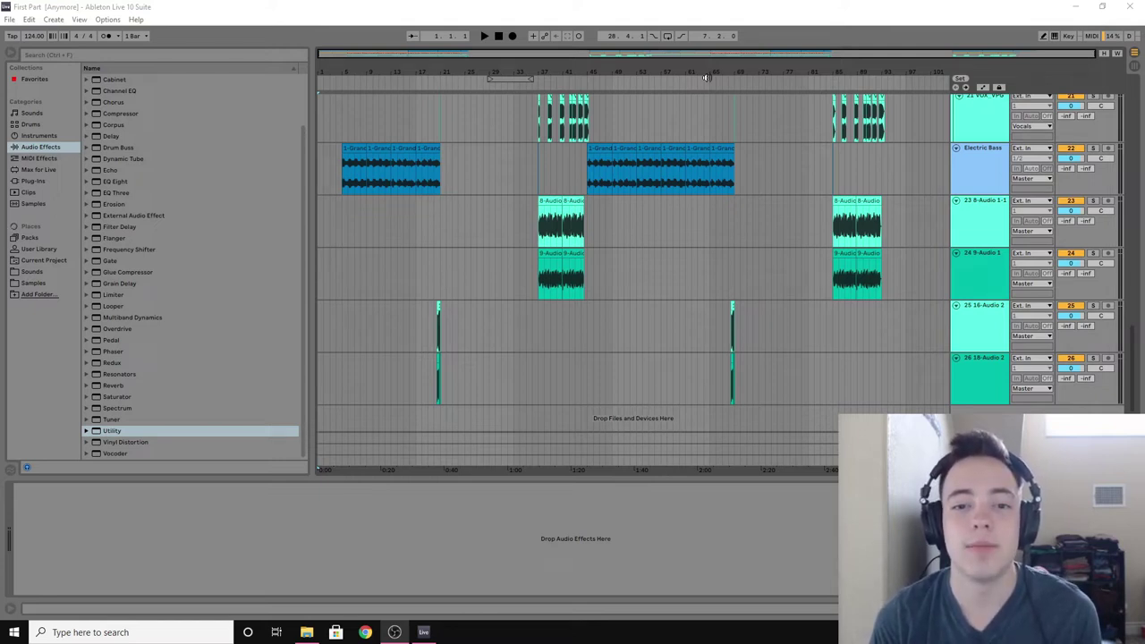
Step: Scroll up and down through the arrangement to review the song's tracks
{"action": "scroll", "coordinate": [667, 163], "scroll_direction": "up", "scroll_amount": 5}
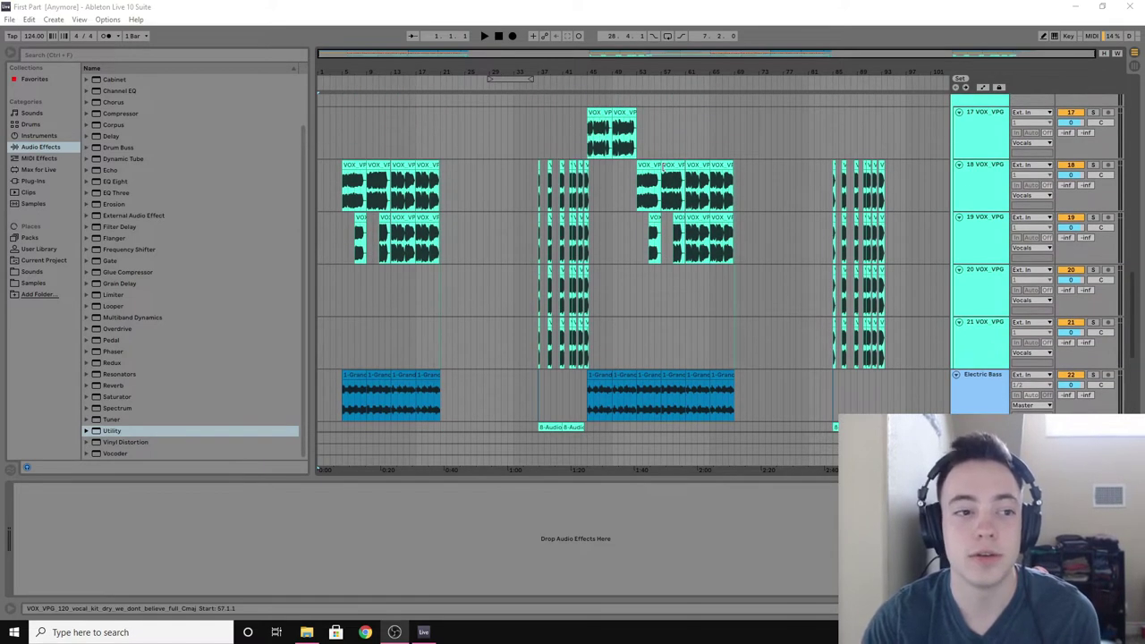
{"action": "scroll", "coordinate": [661, 166], "scroll_direction": "up", "scroll_amount": 8}
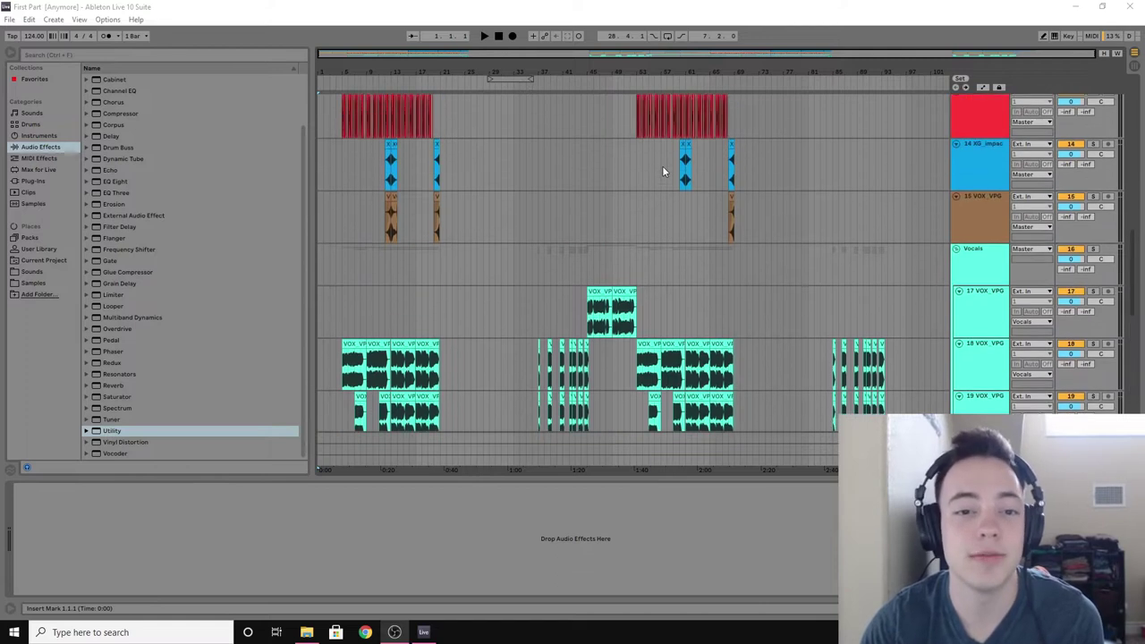
{"action": "scroll", "coordinate": [659, 168], "scroll_direction": "up", "scroll_amount": 2}
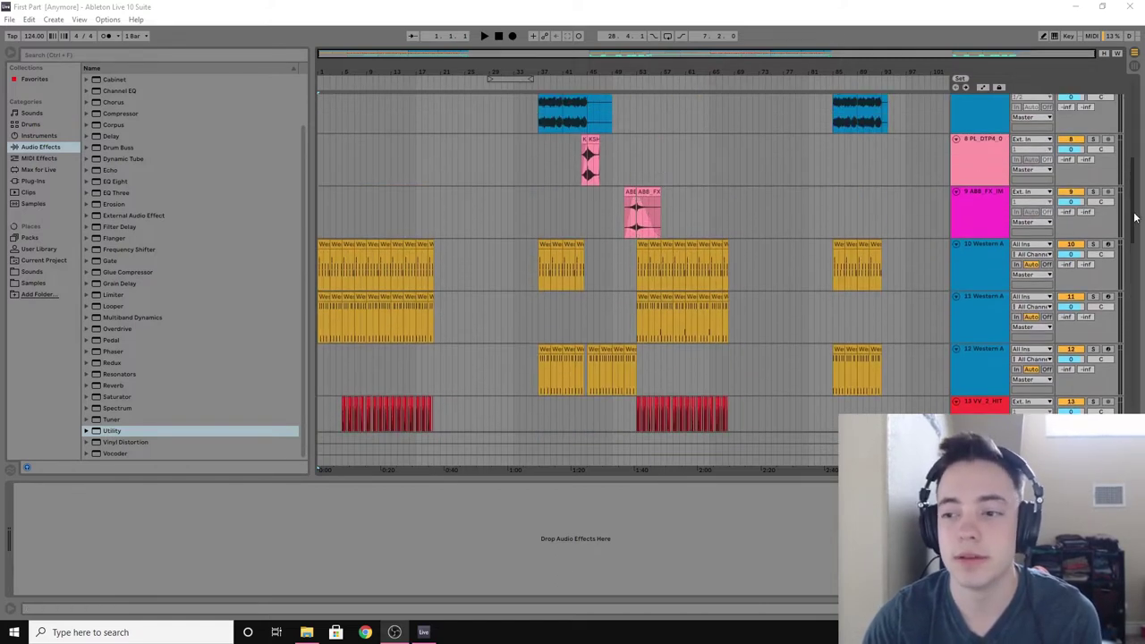
{"action": "scroll", "coordinate": [658, 167], "scroll_direction": "up", "scroll_amount": 6}
{"action": "left_click_drag", "start_coordinate": [328, 76], "coordinate": [546, 163]}
{"action": "scroll", "coordinate": [546, 163], "scroll_direction": "down", "scroll_amount": 3}
{"action": "scroll", "coordinate": [536, 159], "scroll_direction": "down", "scroll_amount": 10}
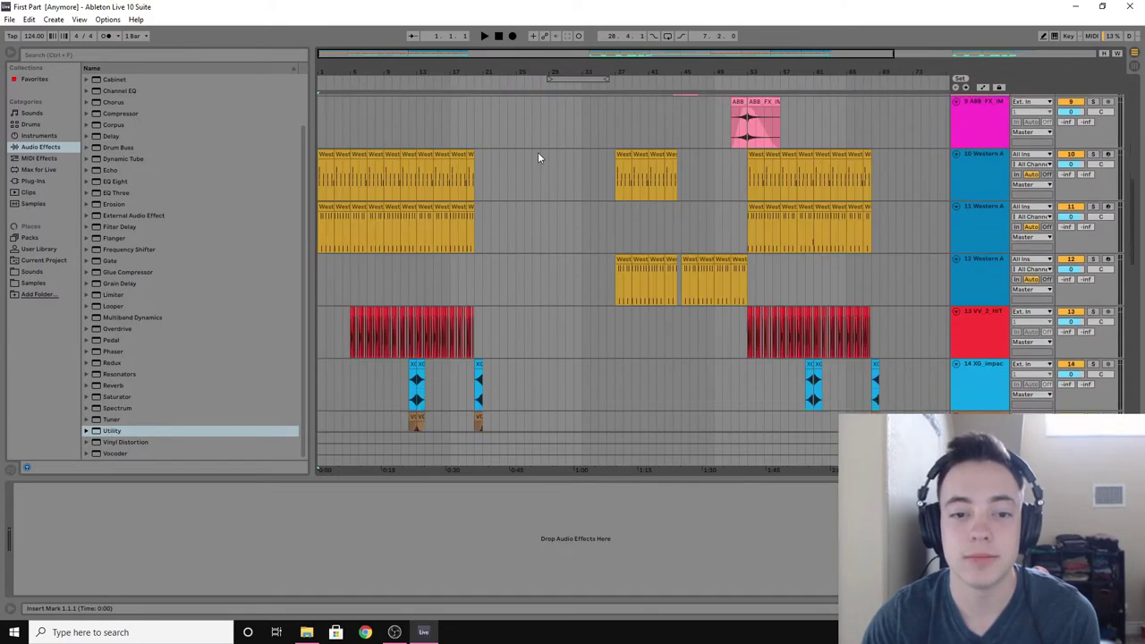
{"action": "scroll", "coordinate": [524, 141], "scroll_direction": "up", "scroll_amount": 10}
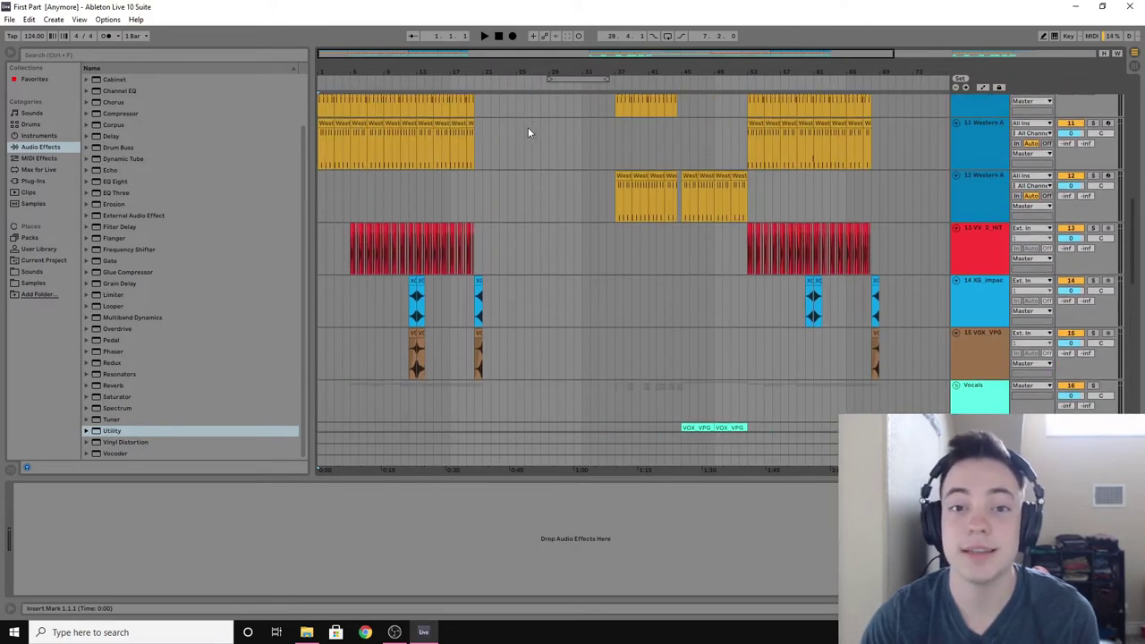
{"action": "scroll", "coordinate": [487, 174], "scroll_direction": "up", "scroll_amount": 5}
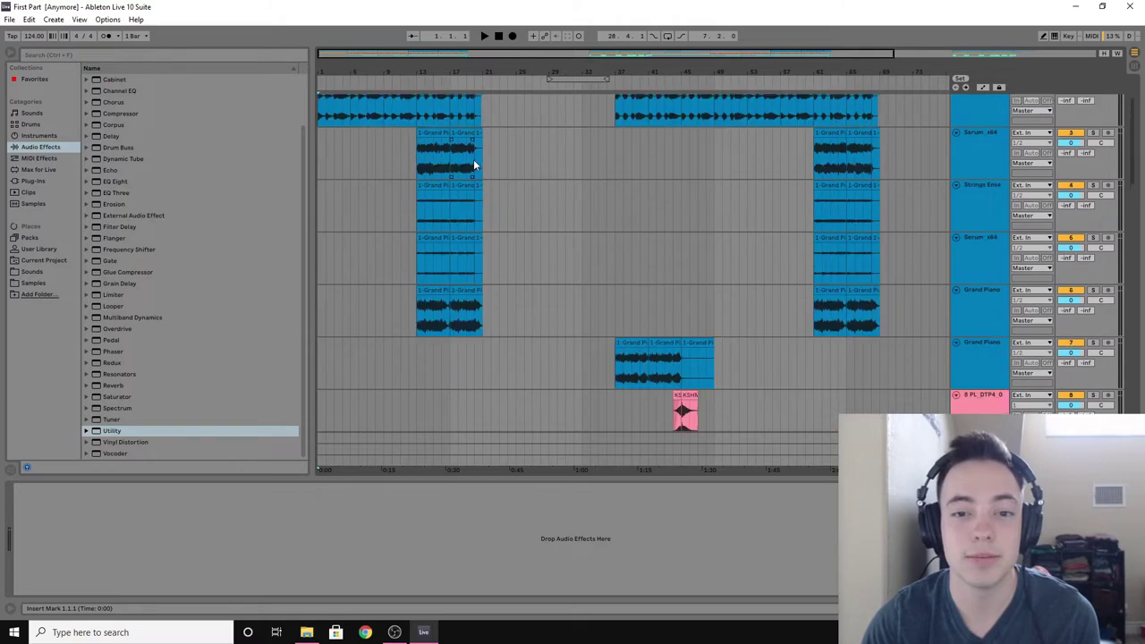
{"action": "scroll", "coordinate": [324, 72], "scroll_direction": "up", "scroll_amount": 5}
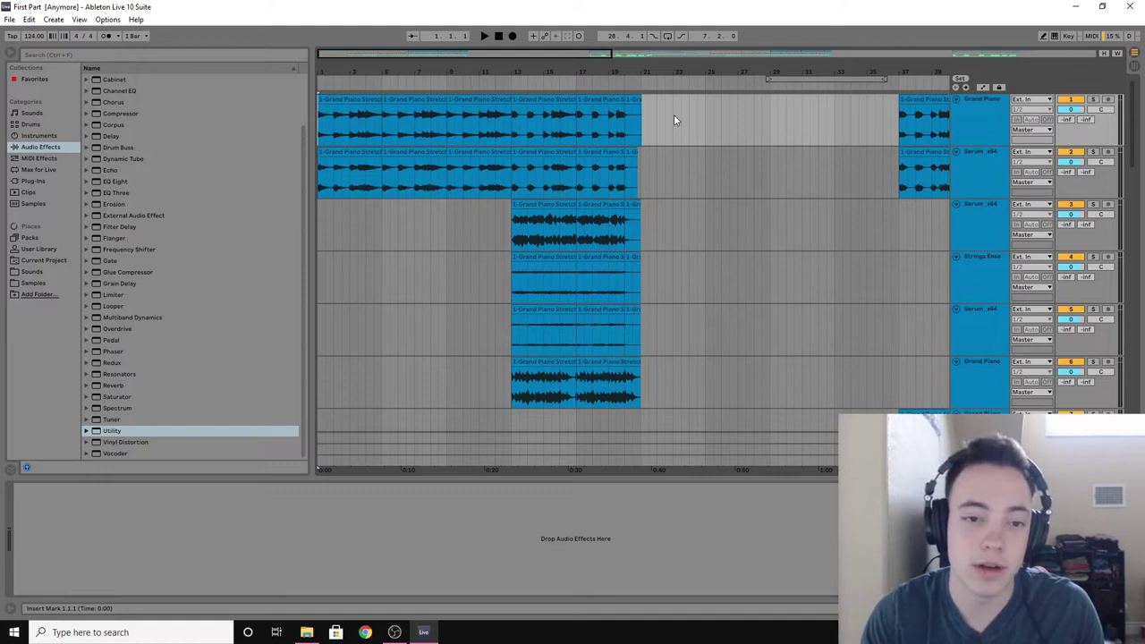
{"action": "scroll", "coordinate": [753, 219], "scroll_direction": "down", "scroll_amount": 15}
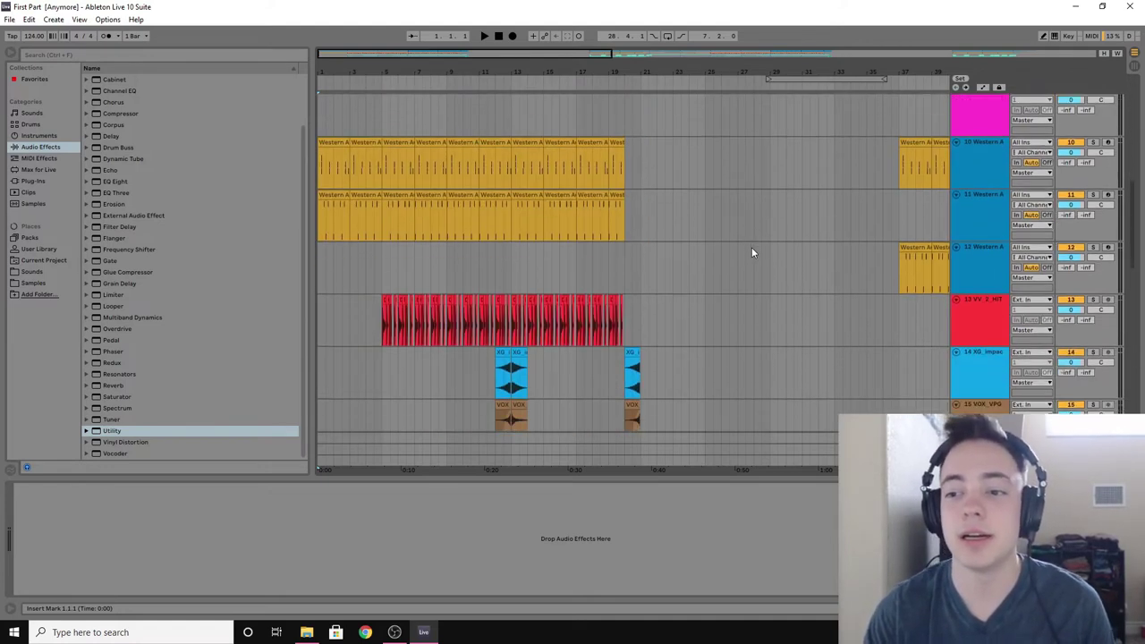
{"action": "scroll", "coordinate": [1133, 279], "scroll_direction": "down", "scroll_amount": 3}
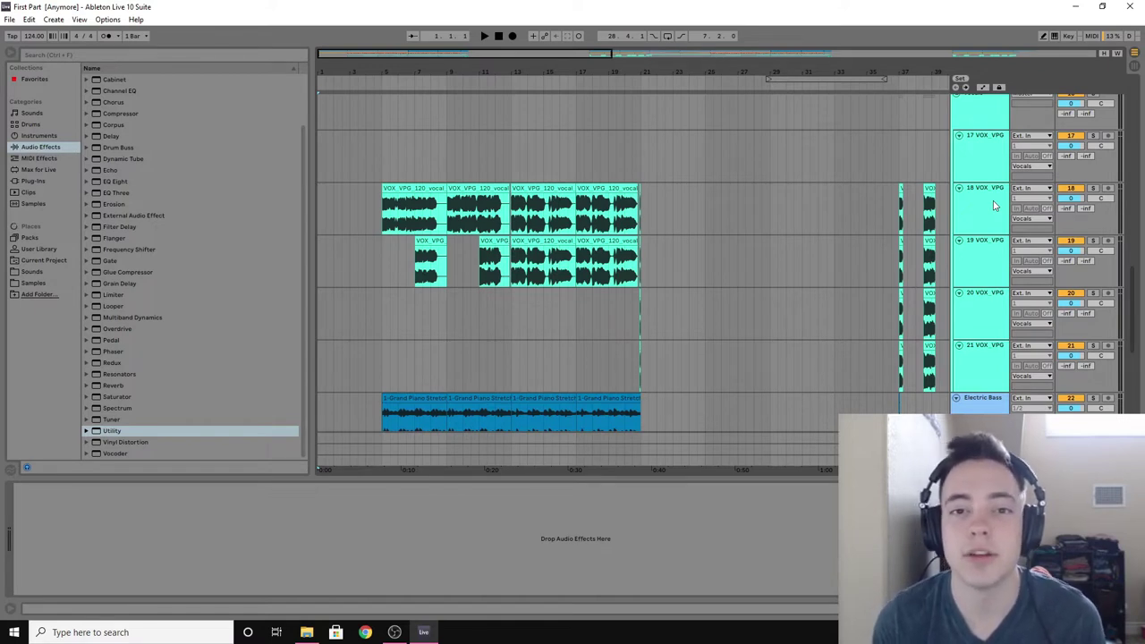
{"action": "scroll", "coordinate": [777, 227], "scroll_direction": "down", "scroll_amount": 1}
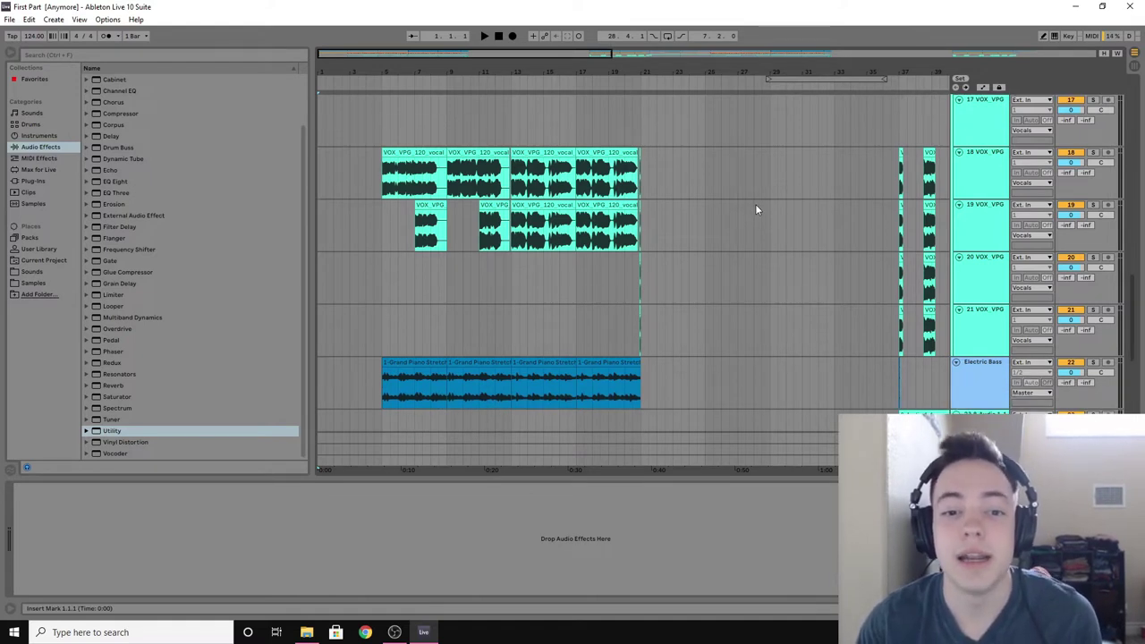
{"action": "scroll", "coordinate": [763, 225], "scroll_direction": "down", "scroll_amount": 2}
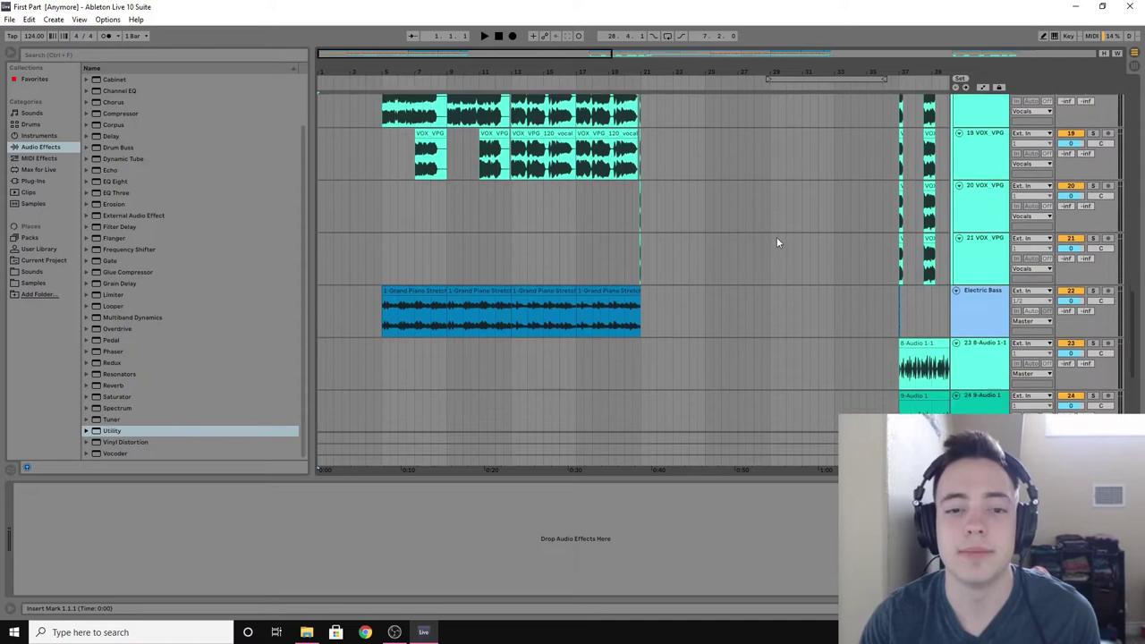
{"action": "scroll", "coordinate": [776, 237], "scroll_direction": "up", "scroll_amount": 2}
{"action": "scroll", "coordinate": [760, 236], "scroll_direction": "up", "scroll_amount": 3}
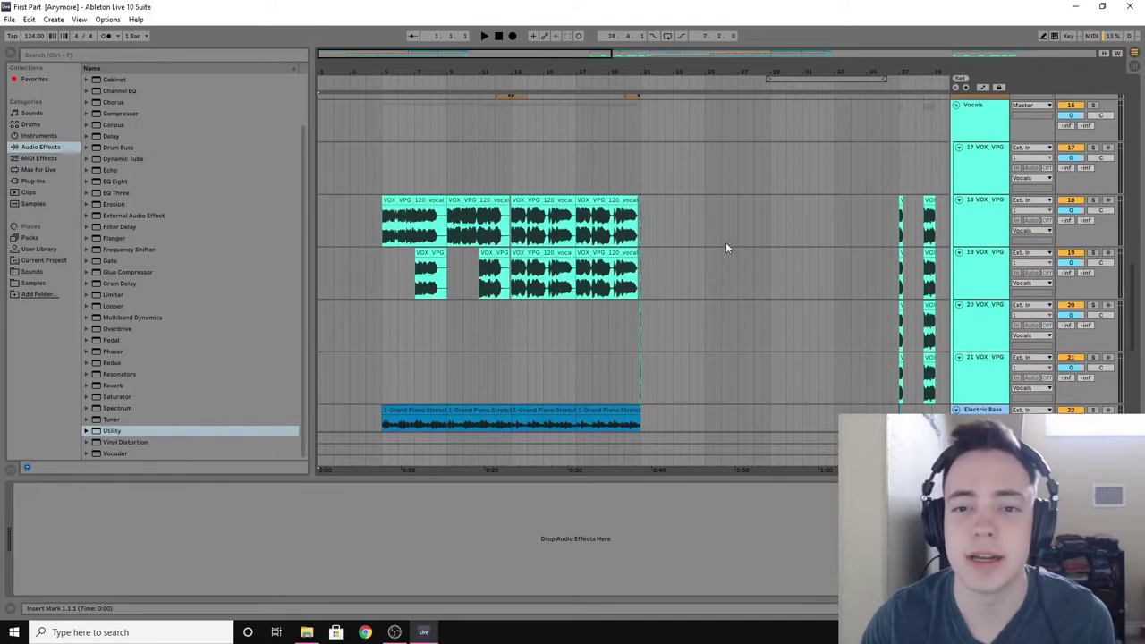
{"action": "scroll", "coordinate": [1138, 264], "scroll_direction": "down", "scroll_amount": 3}
{"action": "scroll", "coordinate": [1138, 264], "scroll_direction": "up", "scroll_amount": 10}
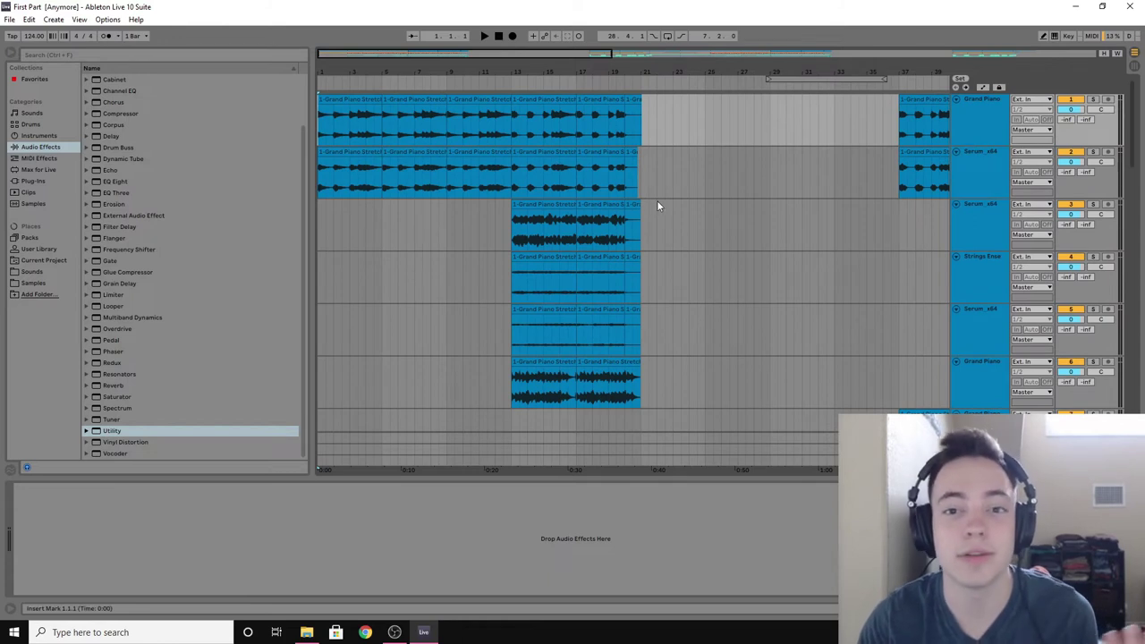
Step: Zoom the timeline in on the opening bars and scroll to the vocal tracks
{"action": "left_click_drag", "start_coordinate": [551, 76], "coordinate": [547, 69]}
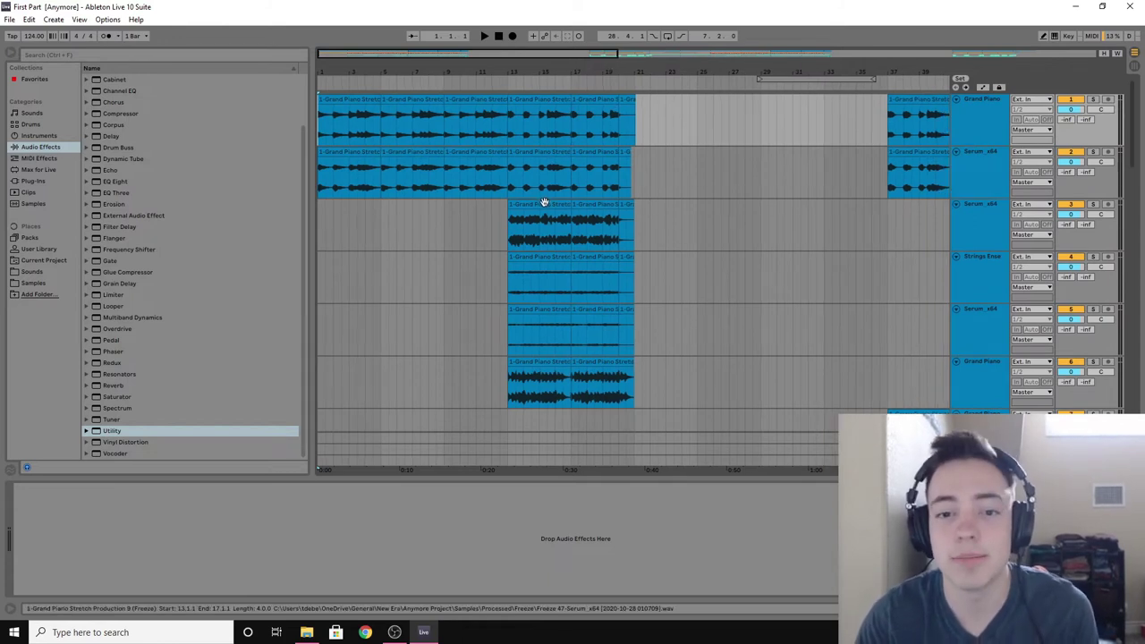
{"action": "mouse_move", "coordinate": [432, 73]}
{"action": "left_mouse_down"}
{"action": "mouse_move", "coordinate": [454, 75]}
{"action": "mouse_move", "coordinate": [440, 65]}
{"action": "left_mouse_up"}
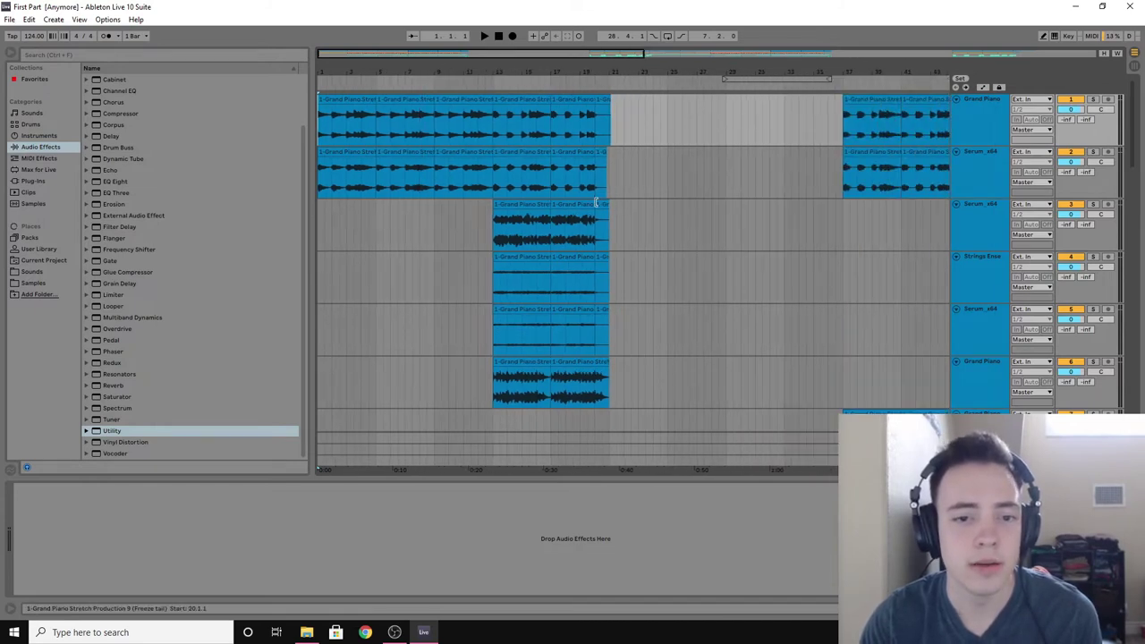
{"action": "scroll", "coordinate": [671, 243], "scroll_direction": "down", "scroll_amount": 10}
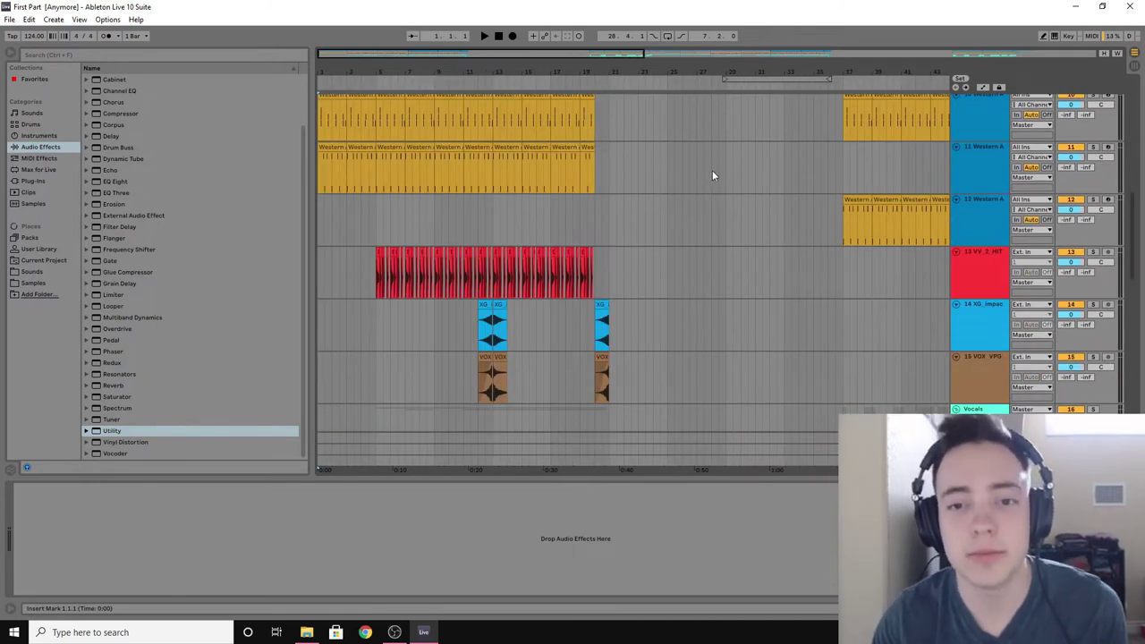
{"action": "scroll", "coordinate": [714, 185], "scroll_direction": "up", "scroll_amount": 3}
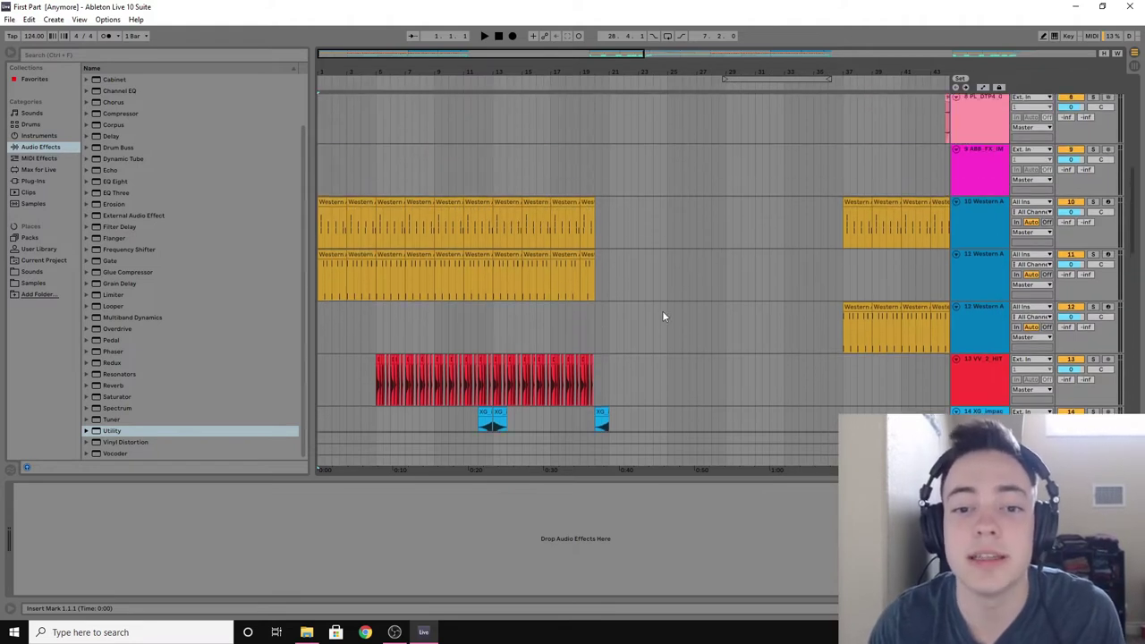
{"action": "scroll", "coordinate": [677, 292], "scroll_direction": "down", "scroll_amount": 3}
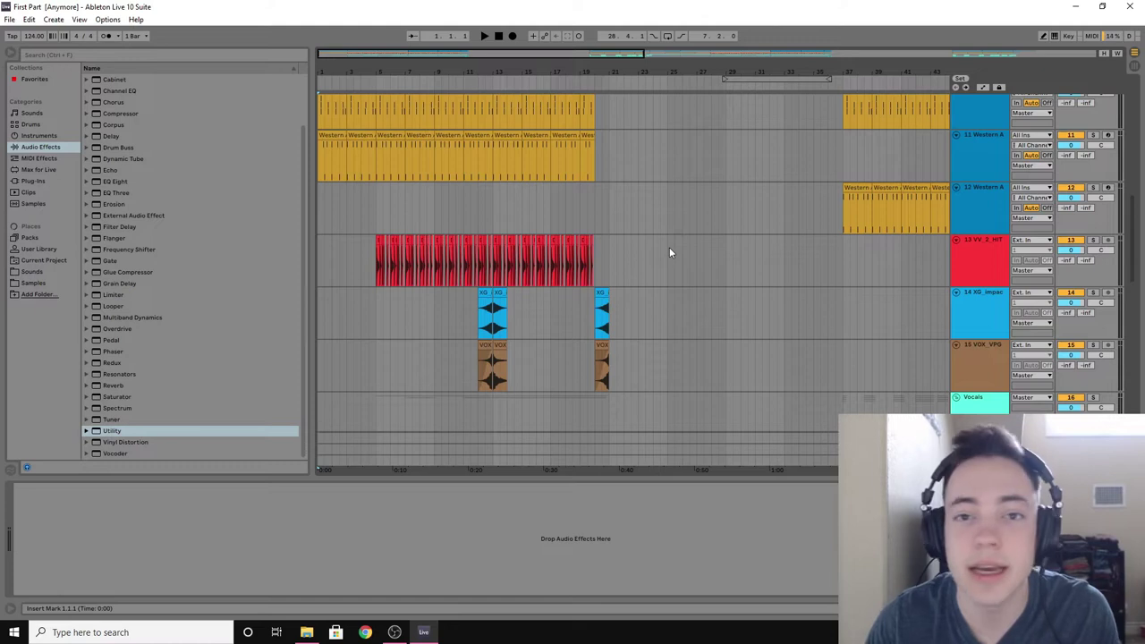
{"action": "scroll", "coordinate": [664, 270], "scroll_direction": "down", "scroll_amount": 8}
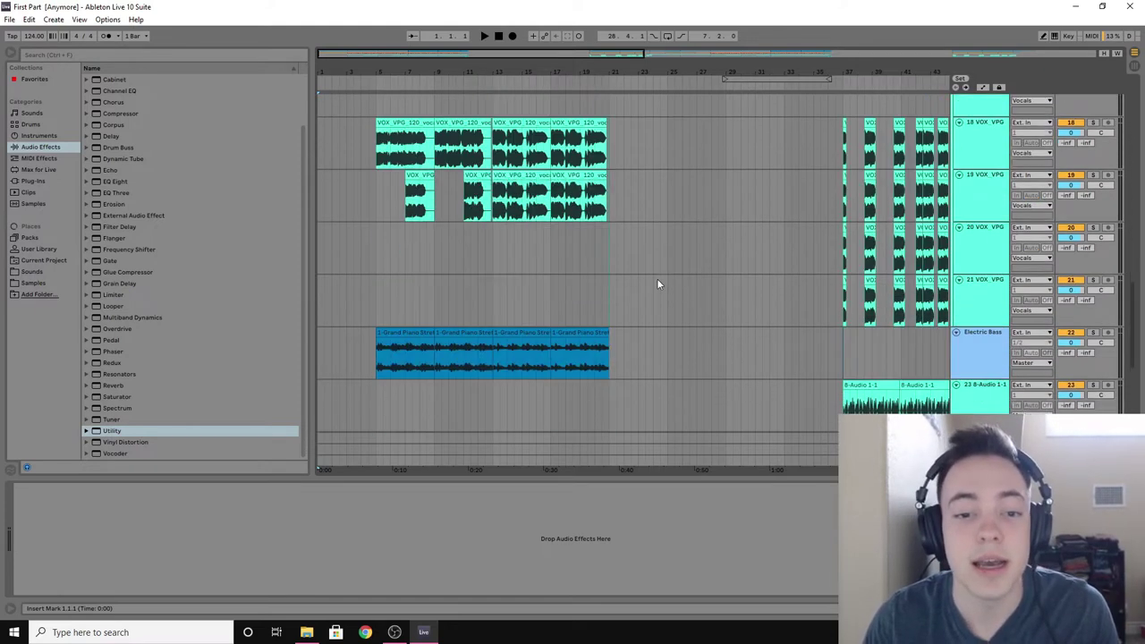
{"action": "scroll", "coordinate": [656, 284], "scroll_direction": "down", "scroll_amount": 1}
{"action": "scroll", "coordinate": [790, 159], "scroll_direction": "up", "scroll_amount": 2}
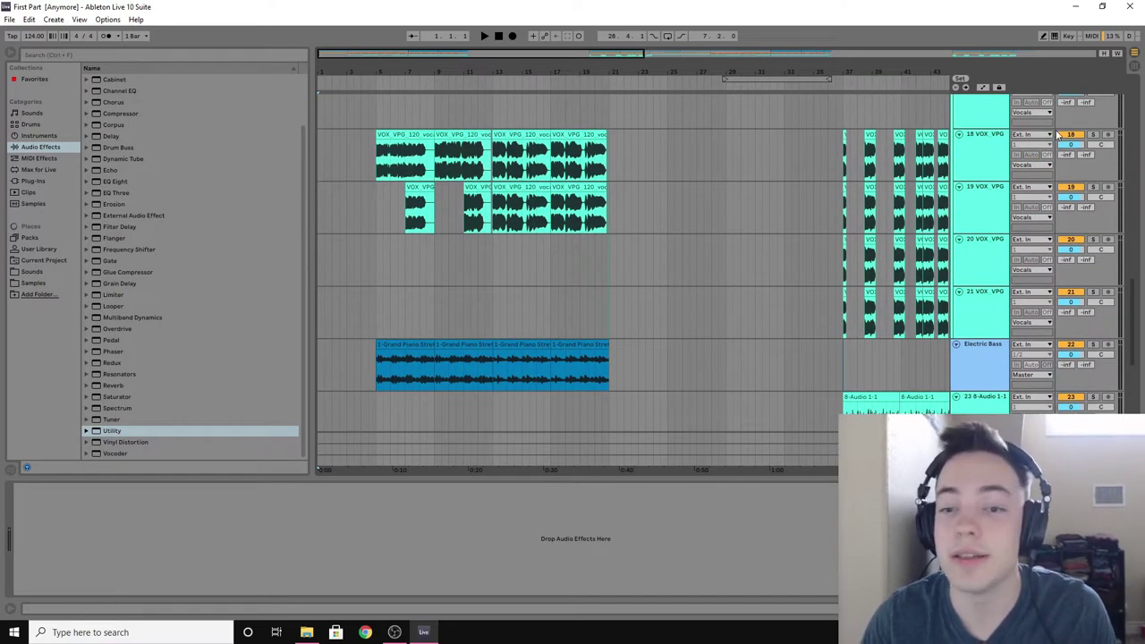
Step: Solo 18 VOX VPG, play it with its CLA Vocals, Utility and EQ Eight chain shown, then unsolo
{"action": "left_click", "coordinate": [1091, 134]}
{"action": "left_click", "coordinate": [394, 175]}
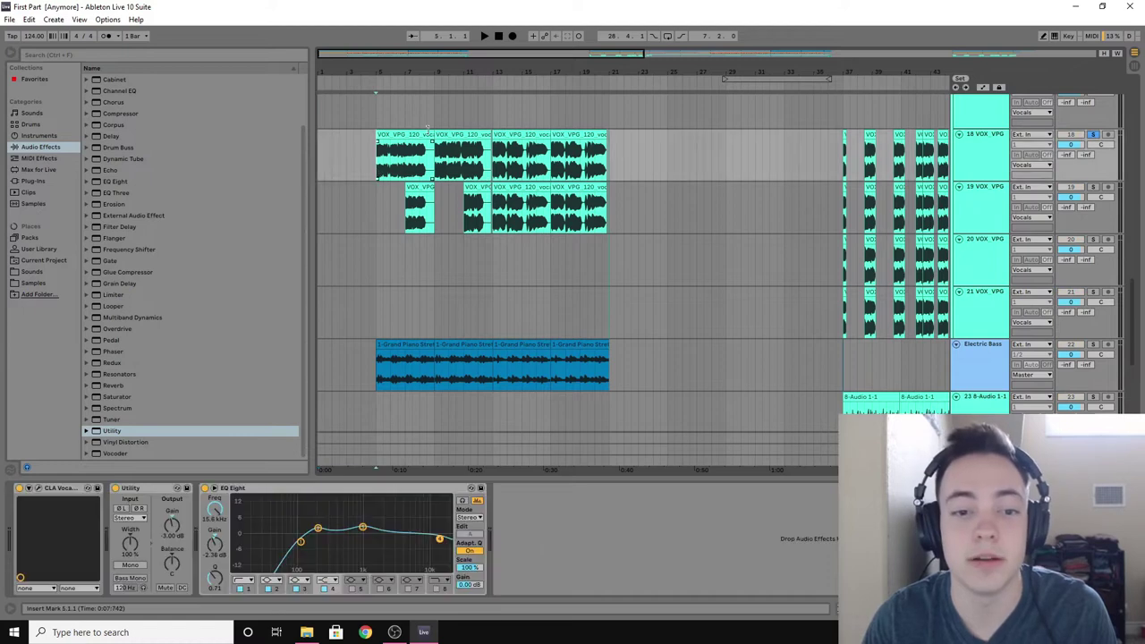
{"action": "key", "text": "space"}
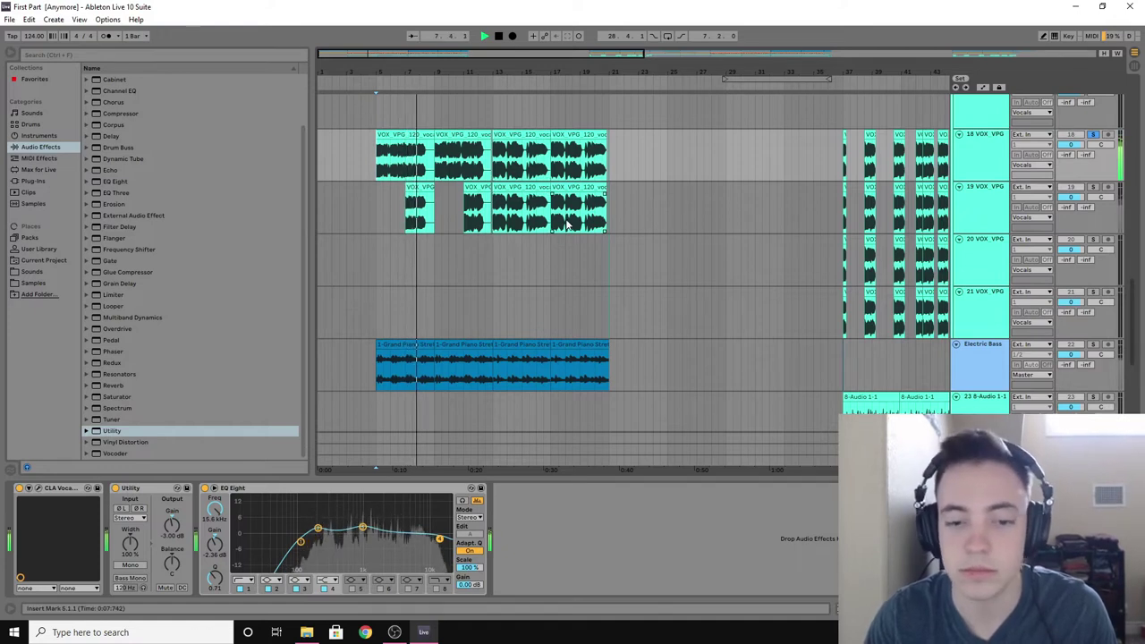
{"action": "key", "text": "space"}
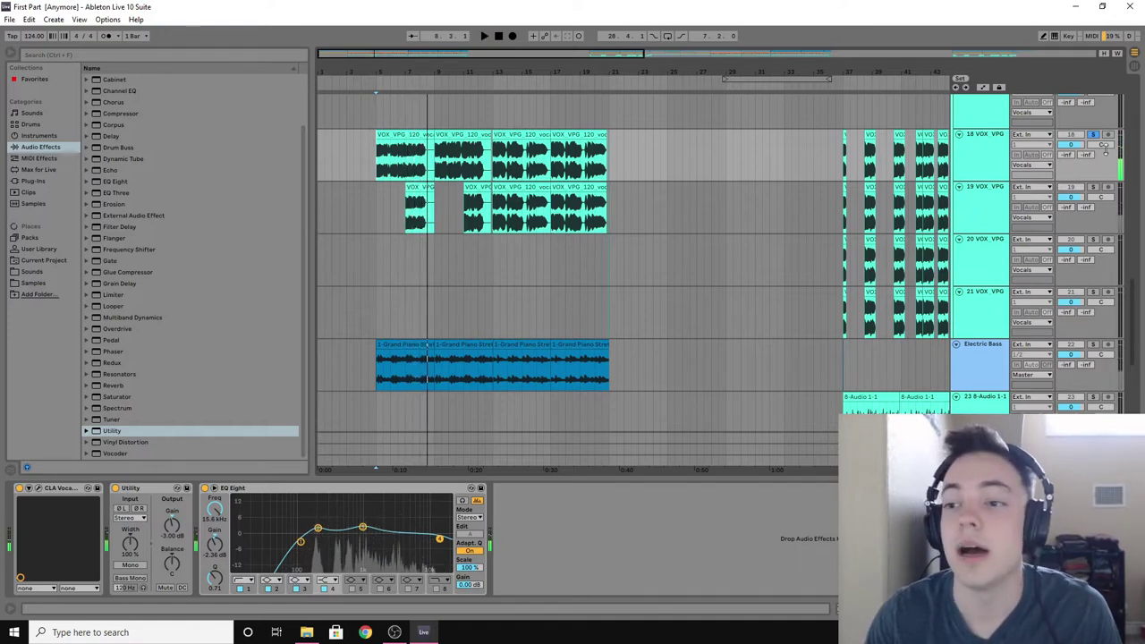
{"action": "left_click", "coordinate": [1092, 135]}
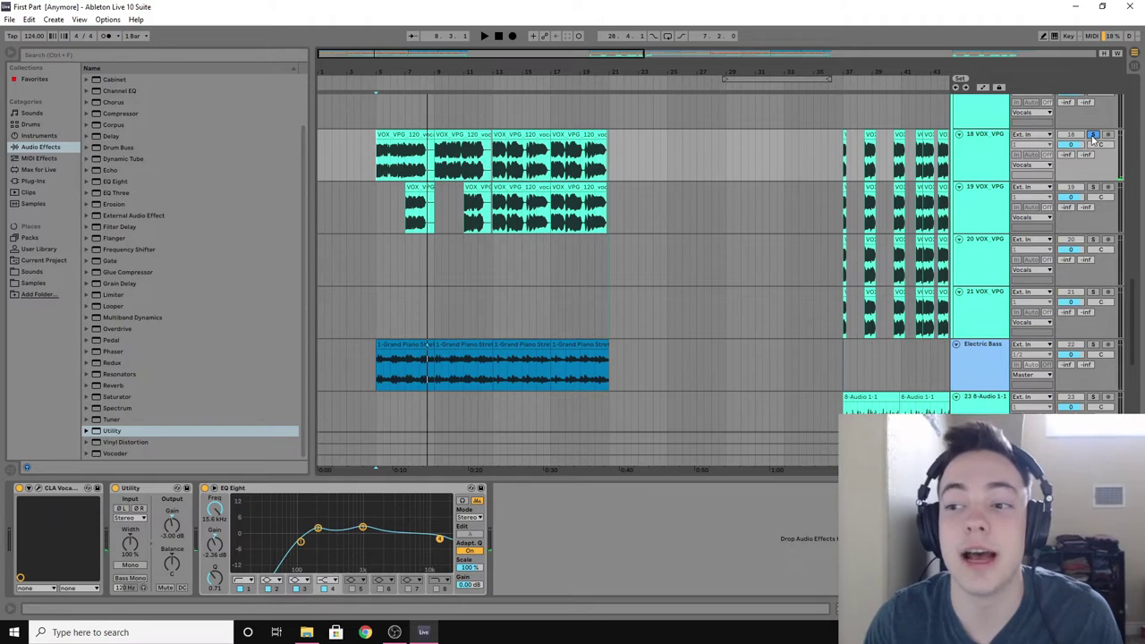
{"action": "scroll", "coordinate": [555, 158], "scroll_direction": "up", "scroll_amount": 10}
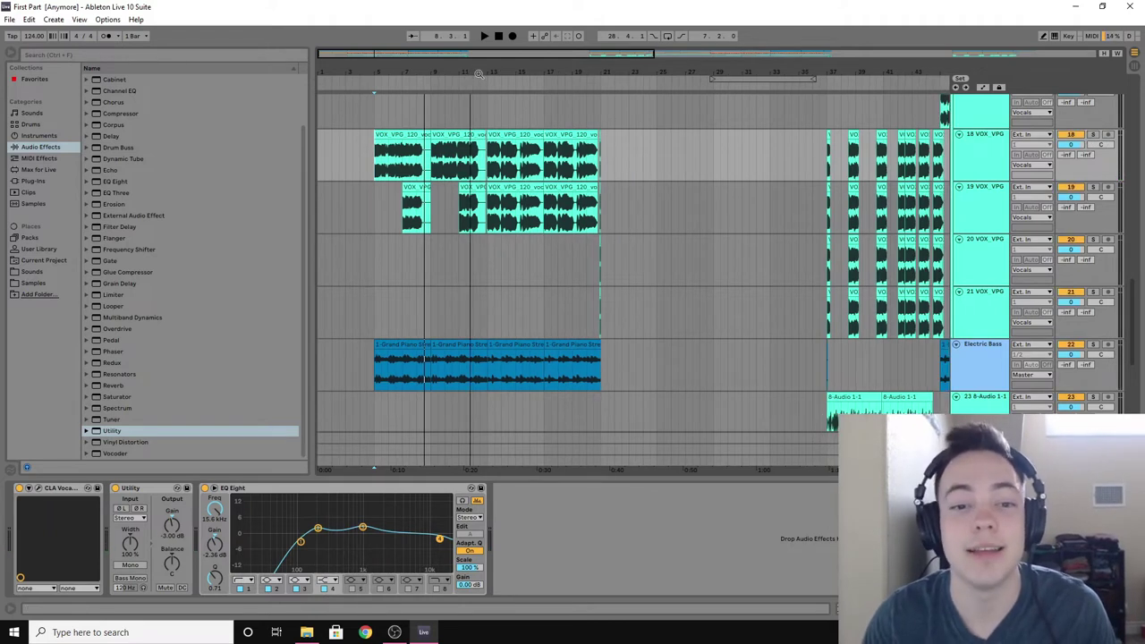
{"action": "scroll", "coordinate": [565, 164], "scroll_direction": "up", "scroll_amount": 10}
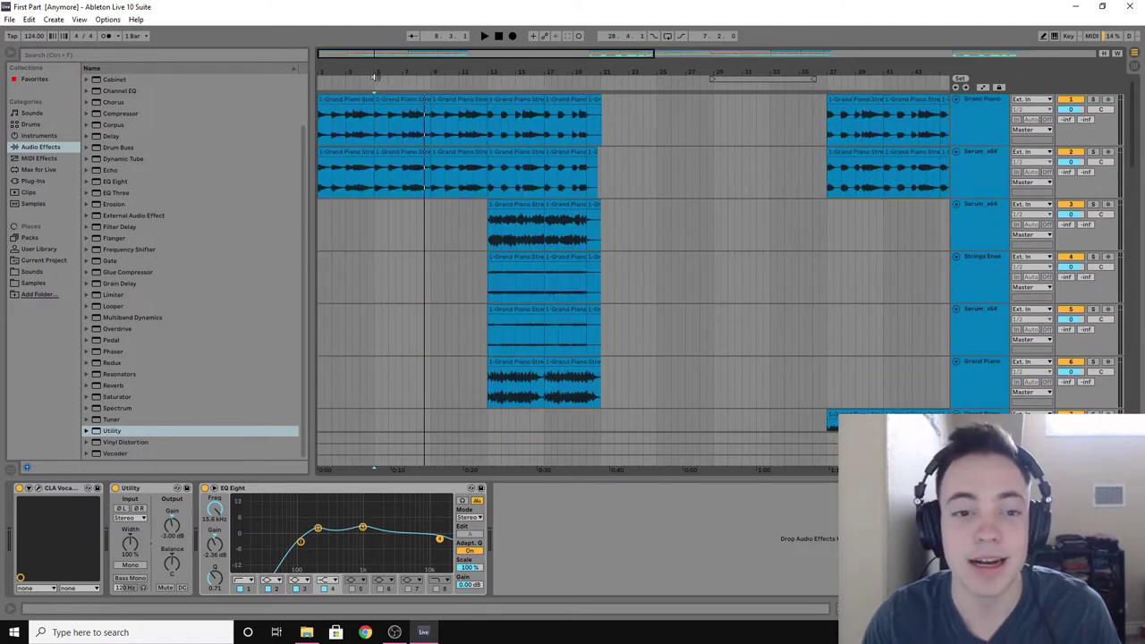
Step: Zoom in on the opening piano clips, play them from the song start, and stop playback
{"action": "left_click_drag", "start_coordinate": [675, 86], "coordinate": [501, 90]}
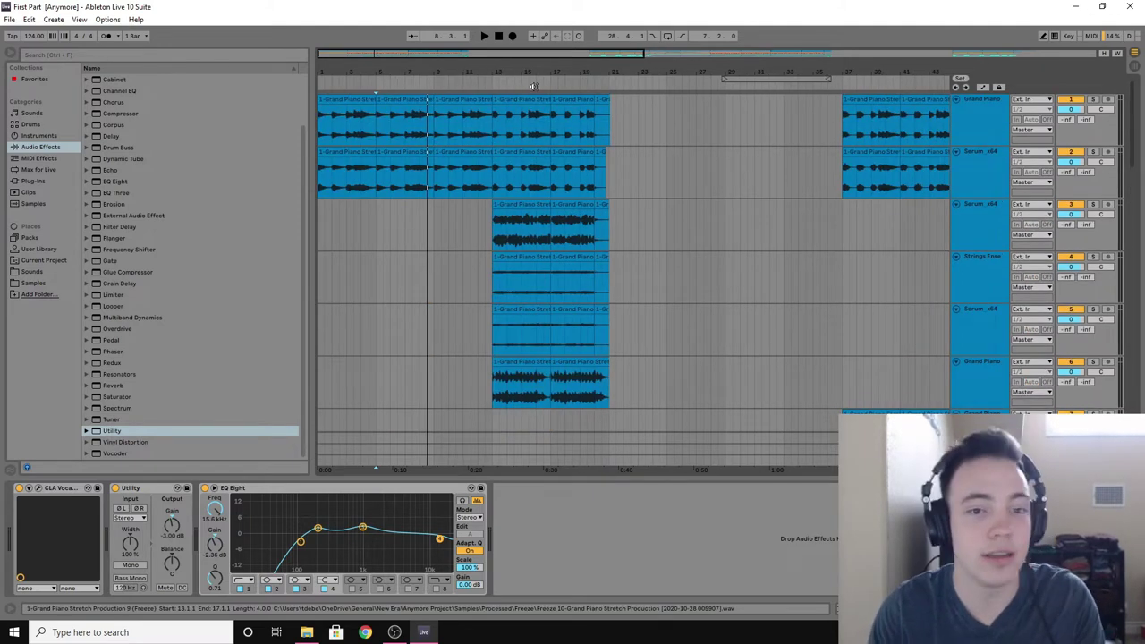
{"action": "left_click", "coordinate": [499, 37]}
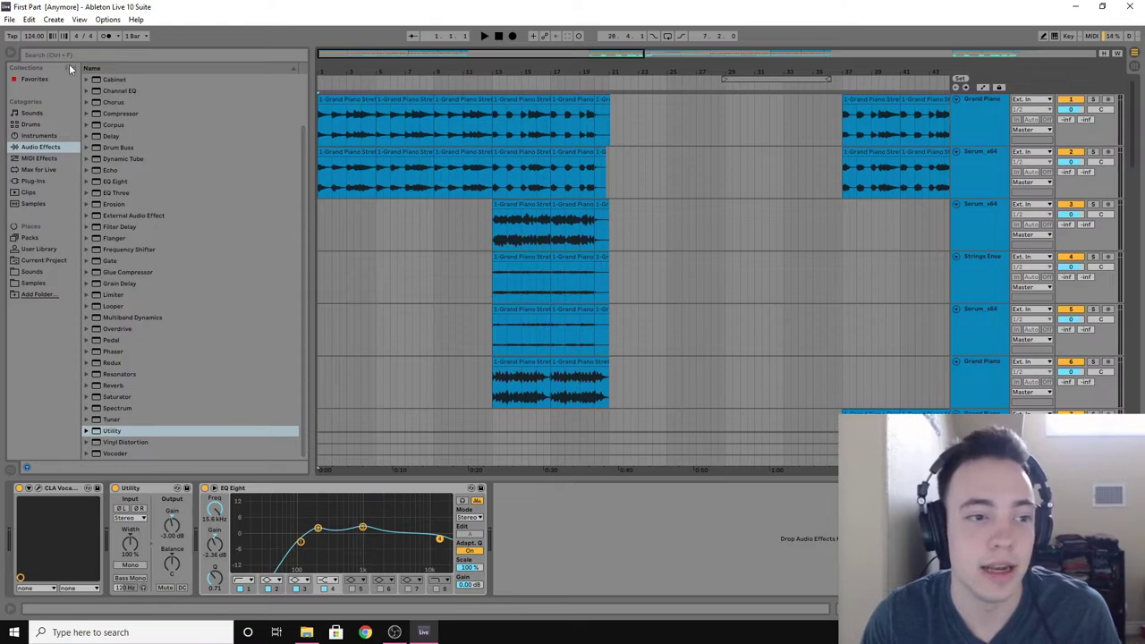
{"action": "left_click_drag", "start_coordinate": [372, 87], "coordinate": [372, 143]}
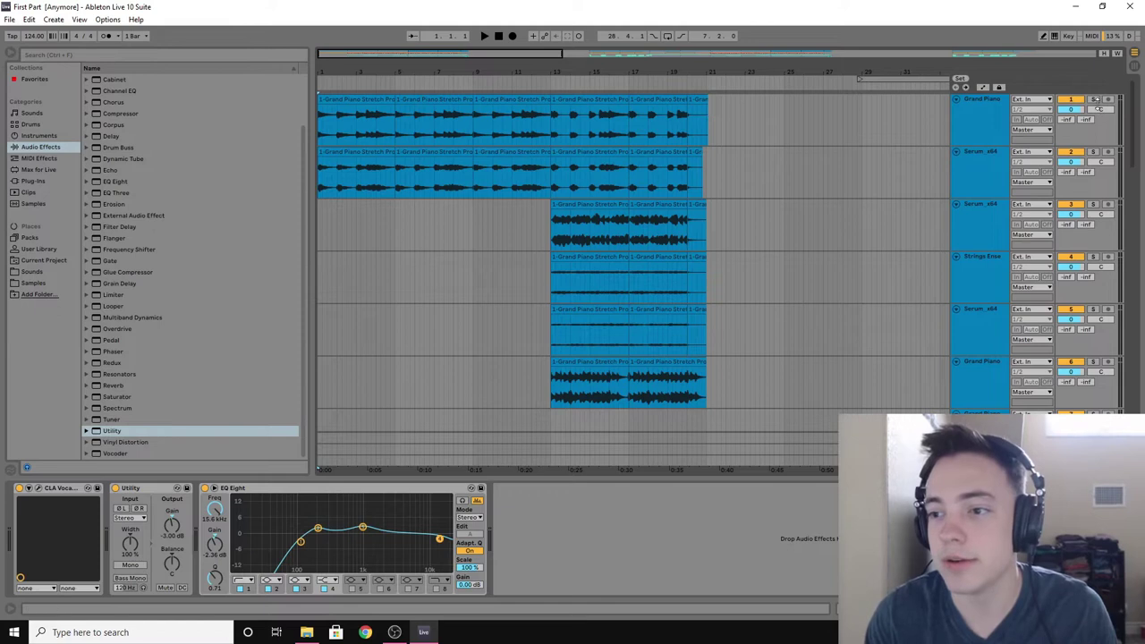
{"action": "key", "text": "space"}
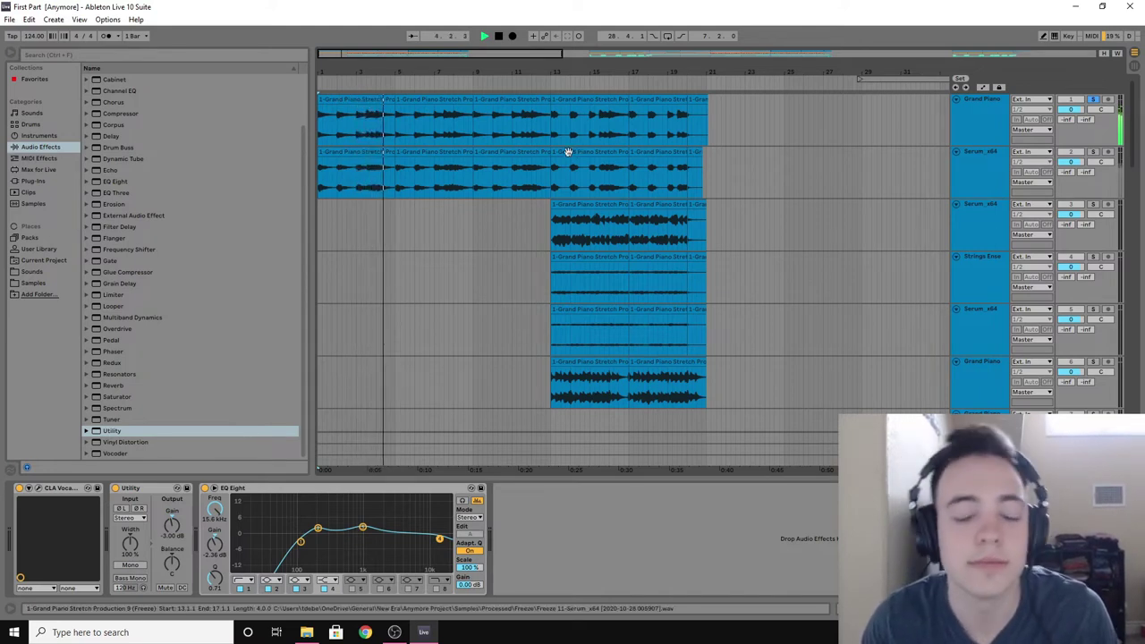
{"action": "left_click", "coordinate": [371, 136]}
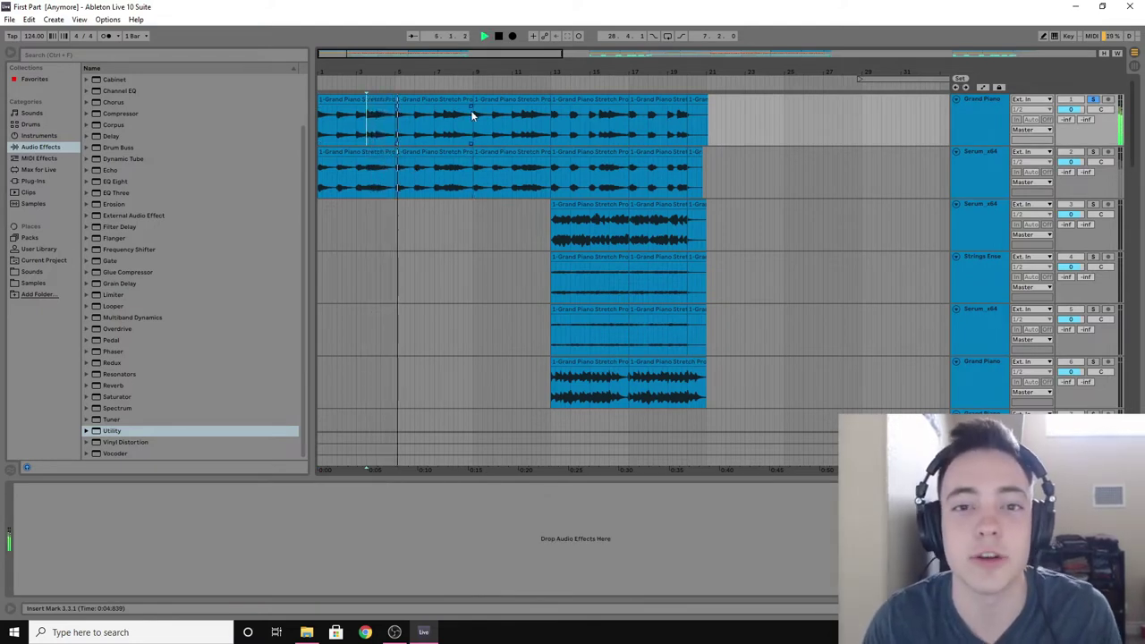
{"action": "left_click", "coordinate": [497, 36]}
Step: Solo the 1 Grand Piano track and play it from the song start, restarting once
{"action": "left_click", "coordinate": [497, 37]}
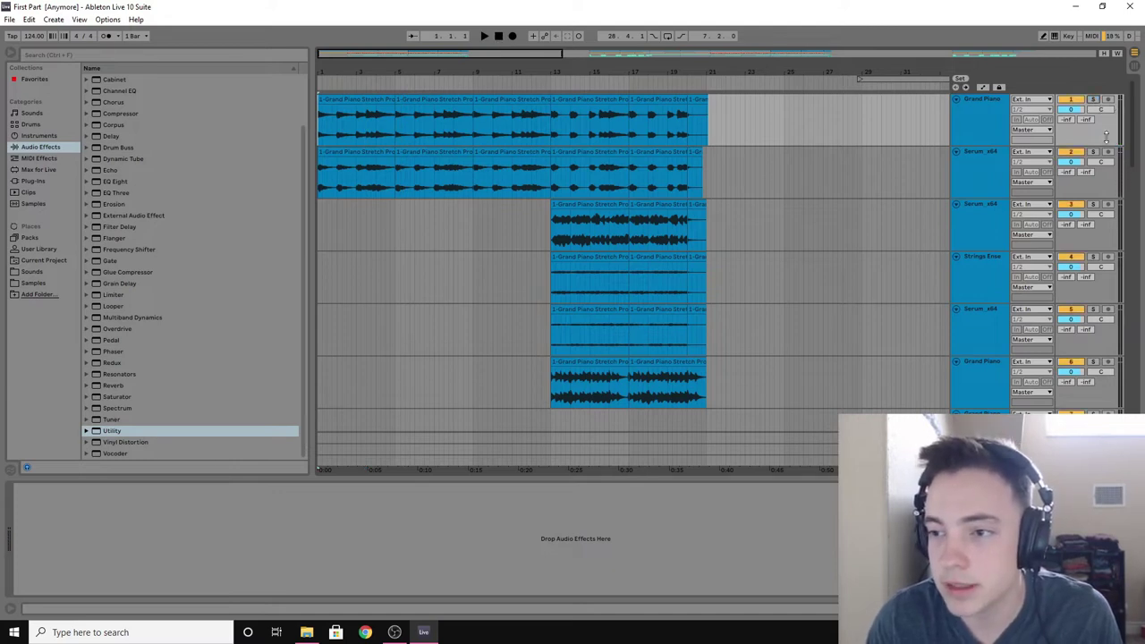
{"action": "left_click", "coordinate": [1092, 100]}
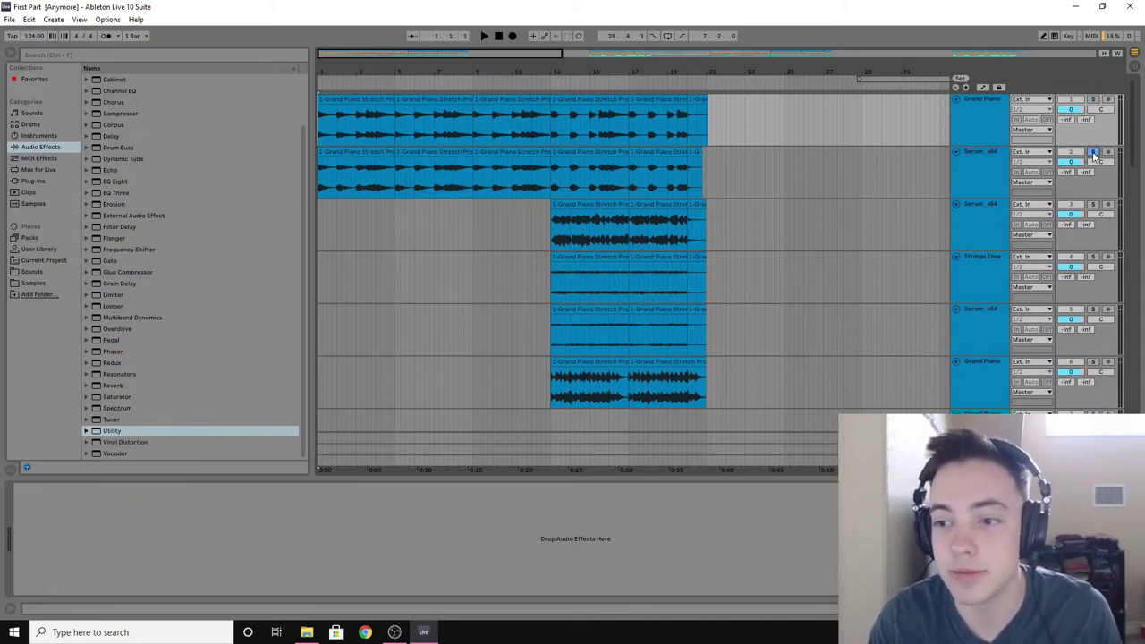
{"action": "left_click", "coordinate": [499, 36]}
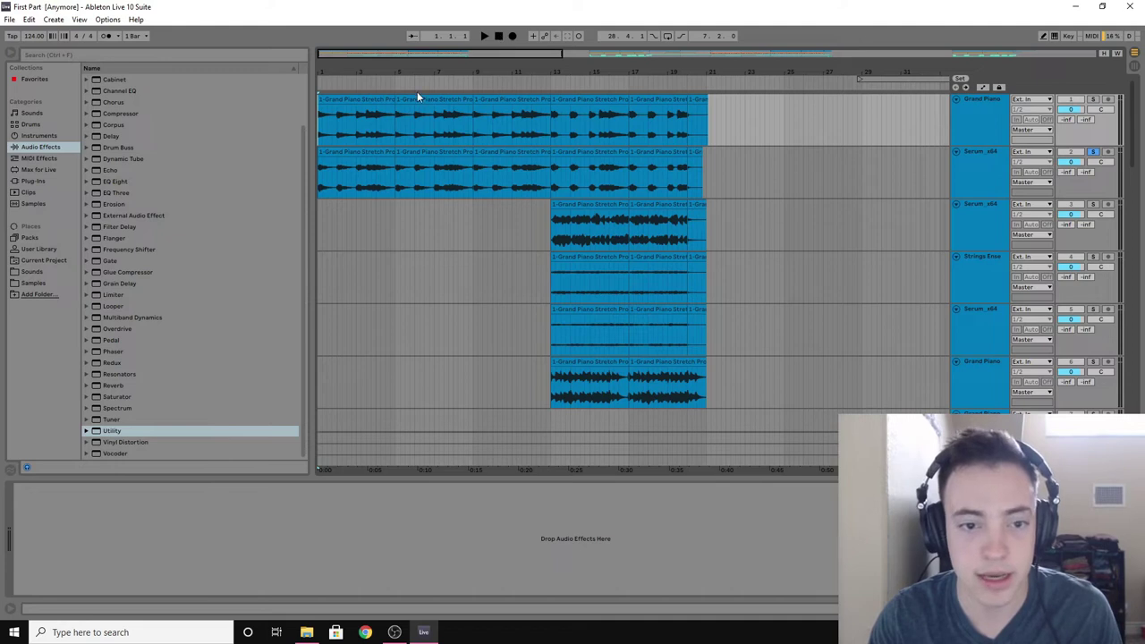
{"action": "key", "text": "space"}
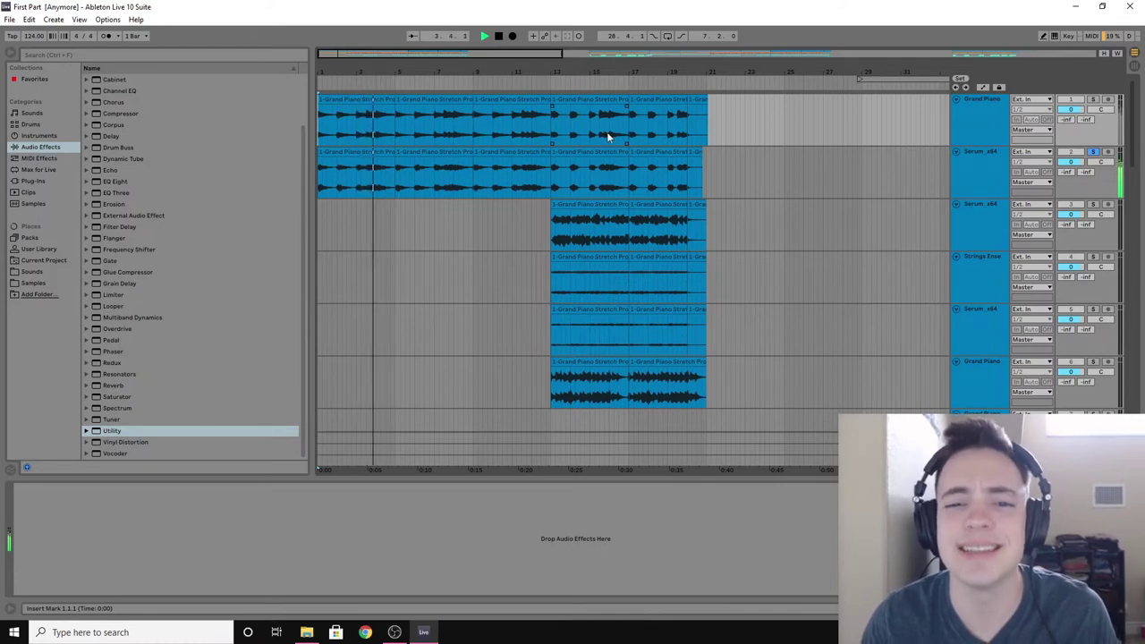
{"action": "left_click", "coordinate": [501, 37]}
{"action": "key", "text": "space"}
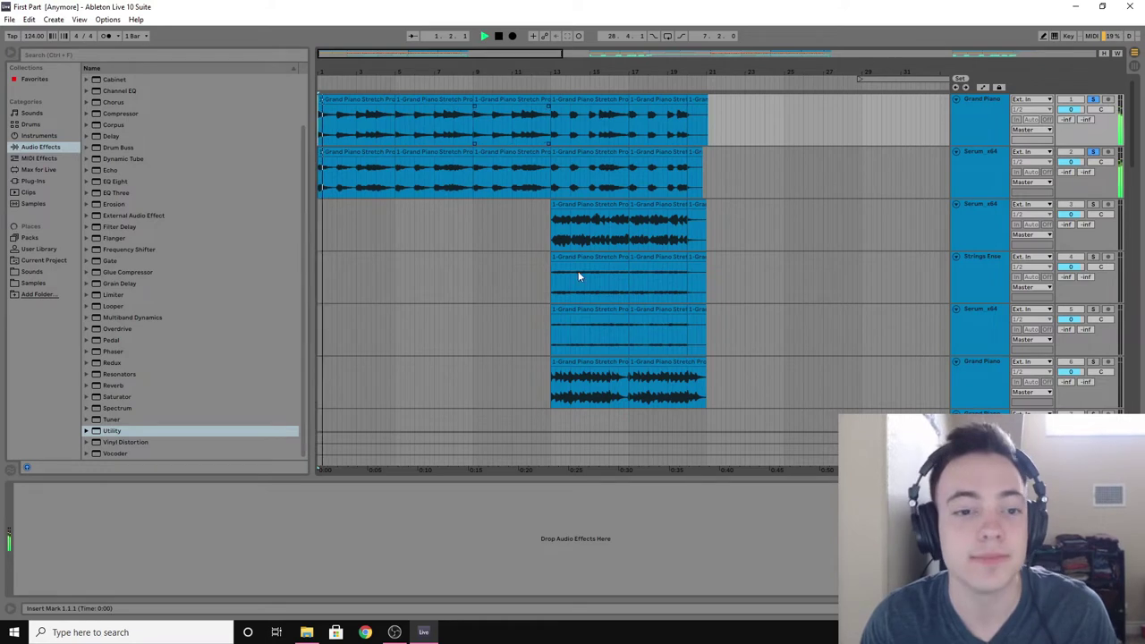
Step: Solo track 11's drums, play them from the song start, and open the first clip's kick notes
{"action": "scroll", "coordinate": [539, 215], "scroll_direction": "down", "scroll_amount": 10}
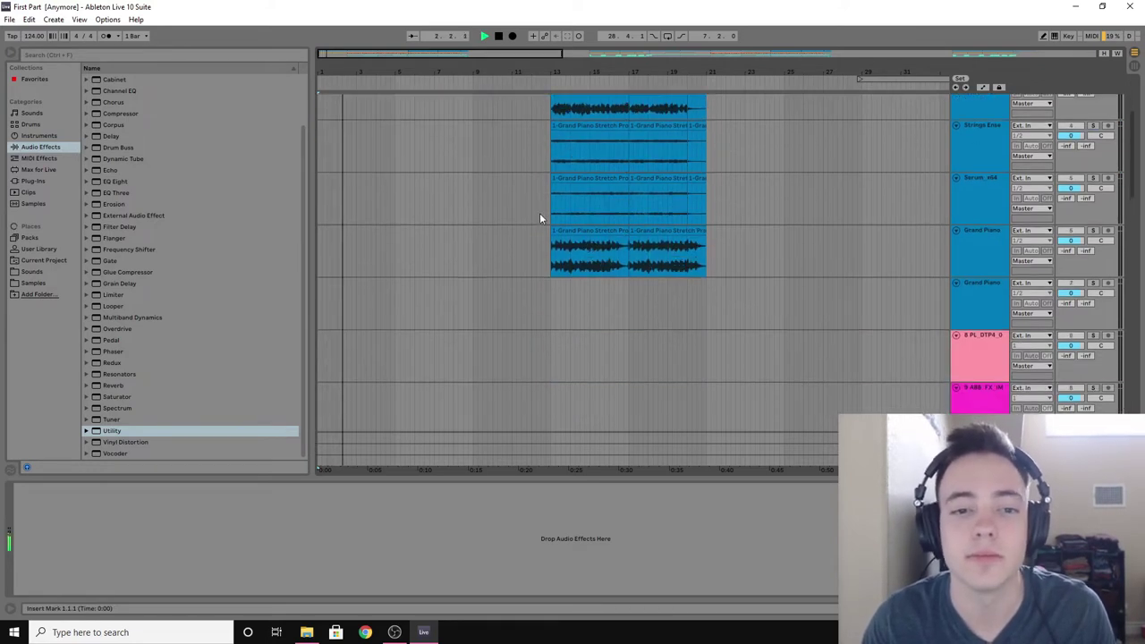
{"action": "scroll", "coordinate": [677, 240], "scroll_direction": "up", "scroll_amount": 3}
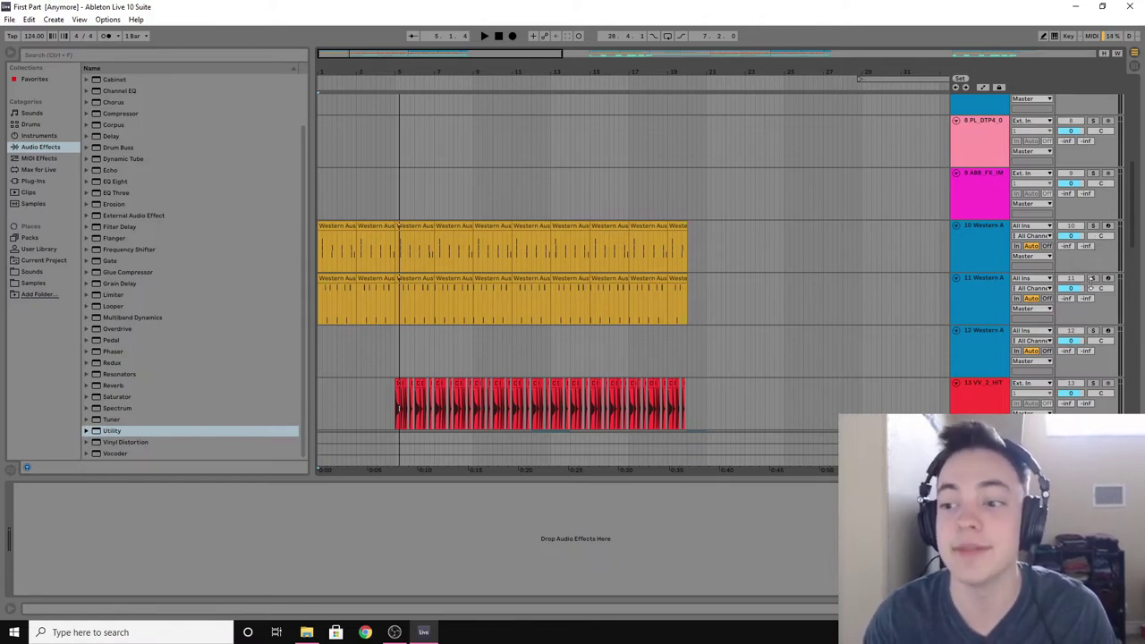
{"action": "left_click", "coordinate": [1094, 280]}
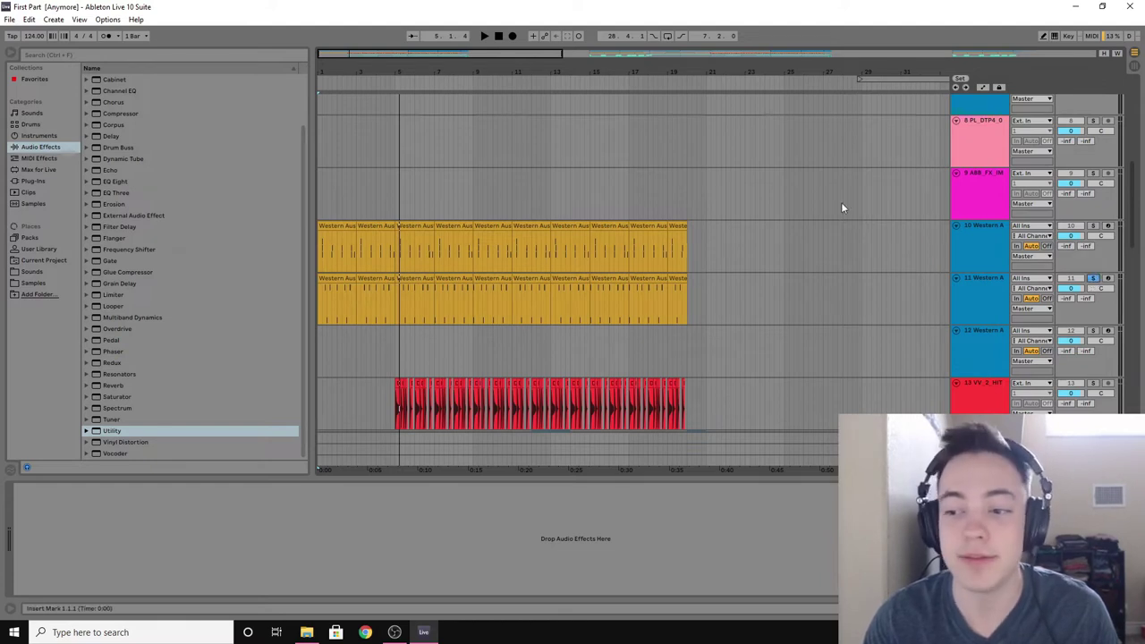
{"action": "left_click", "coordinate": [498, 36]}
{"action": "key", "text": "space"}
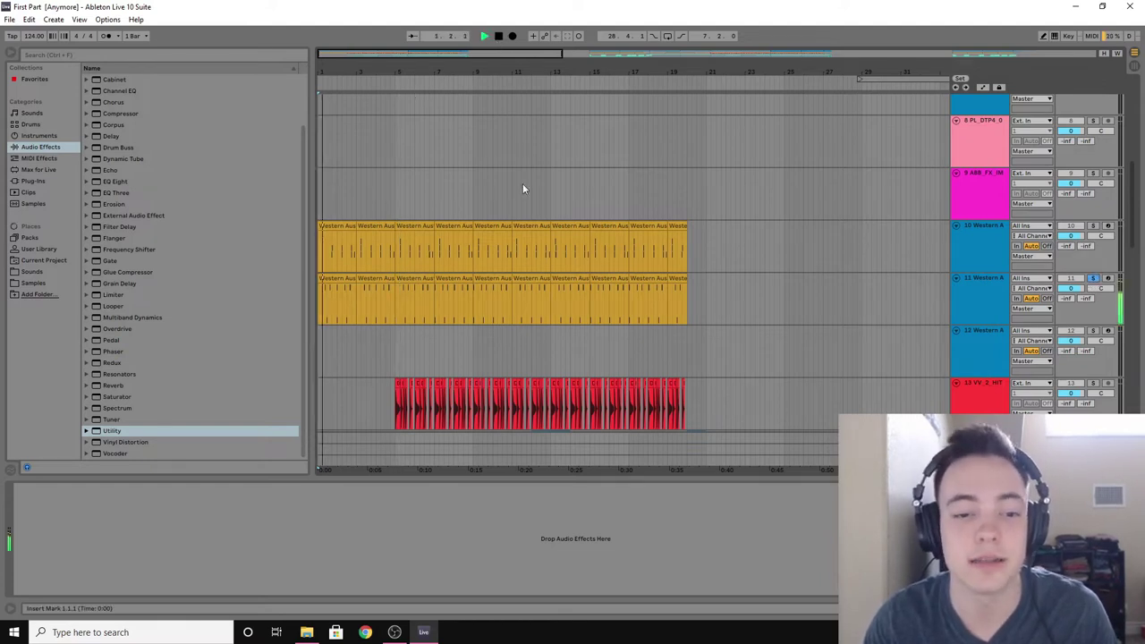
{"action": "double_click", "coordinate": [340, 277]}
{"action": "key", "text": "space"}
Step: Maximize the piano roll and play the Kick Rattle and Kick Thud Mix pattern once
{"action": "left_click_drag", "start_coordinate": [490, 479], "coordinate": [490, 53]}
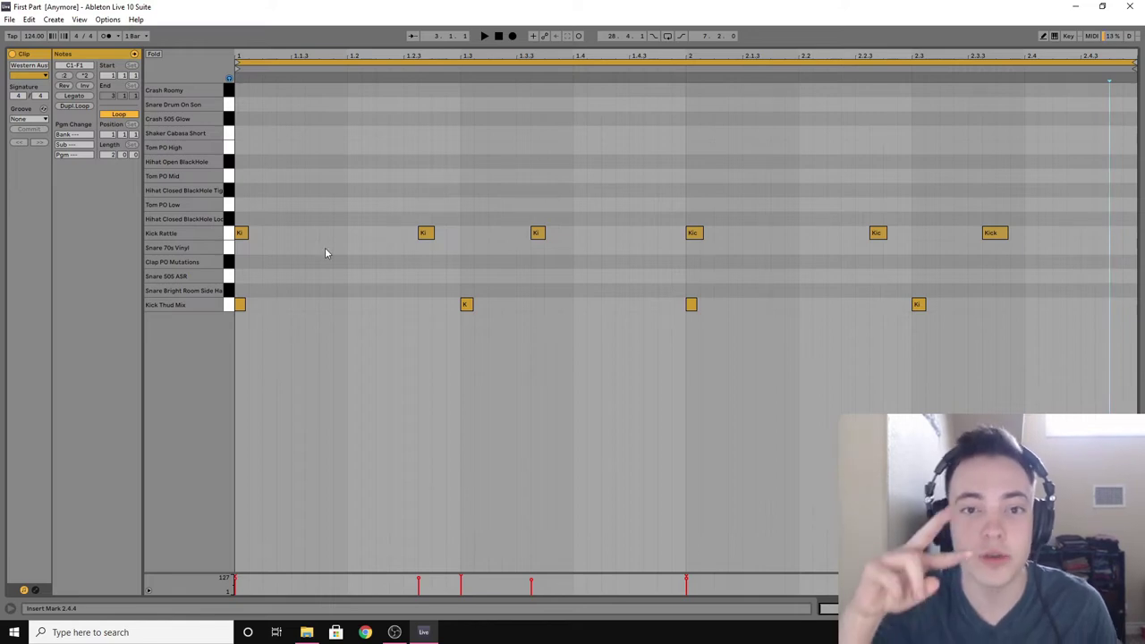
{"action": "key", "text": "space"}
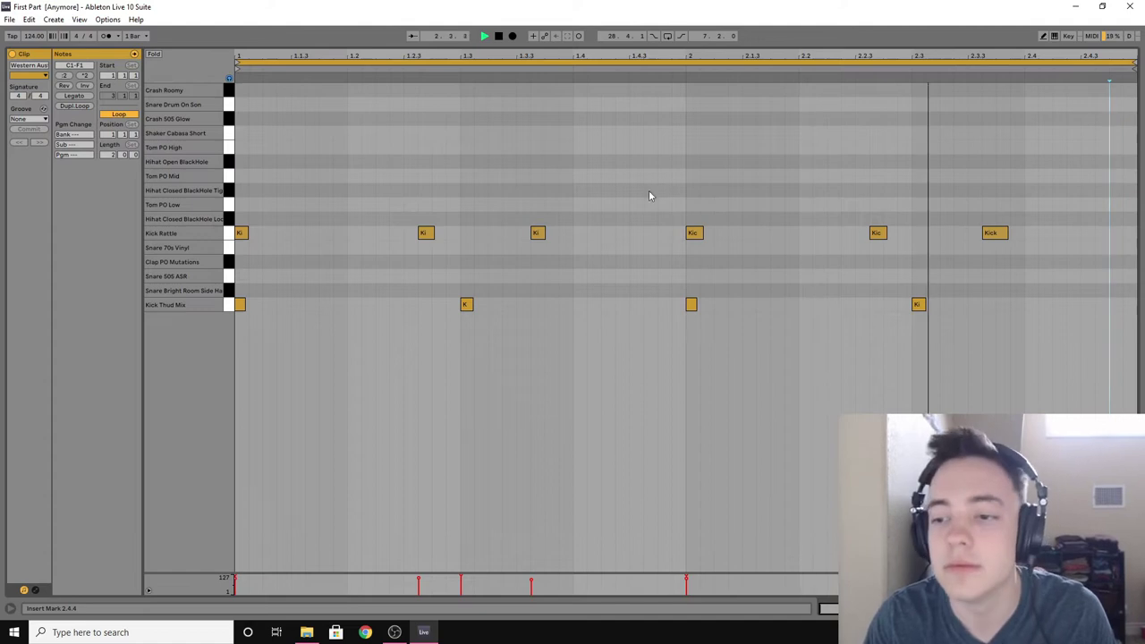
{"action": "key", "text": "space"}
{"action": "scroll", "coordinate": [828, 179], "scroll_direction": "up", "scroll_amount": 2}
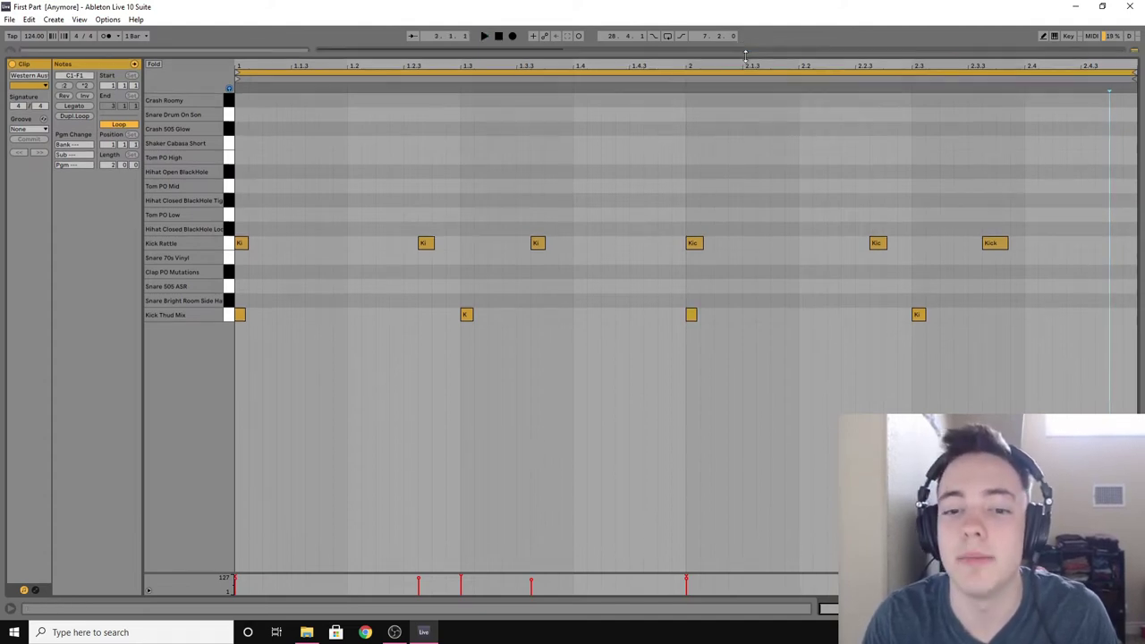
{"action": "scroll", "coordinate": [828, 179], "scroll_direction": "down", "scroll_amount": 2}
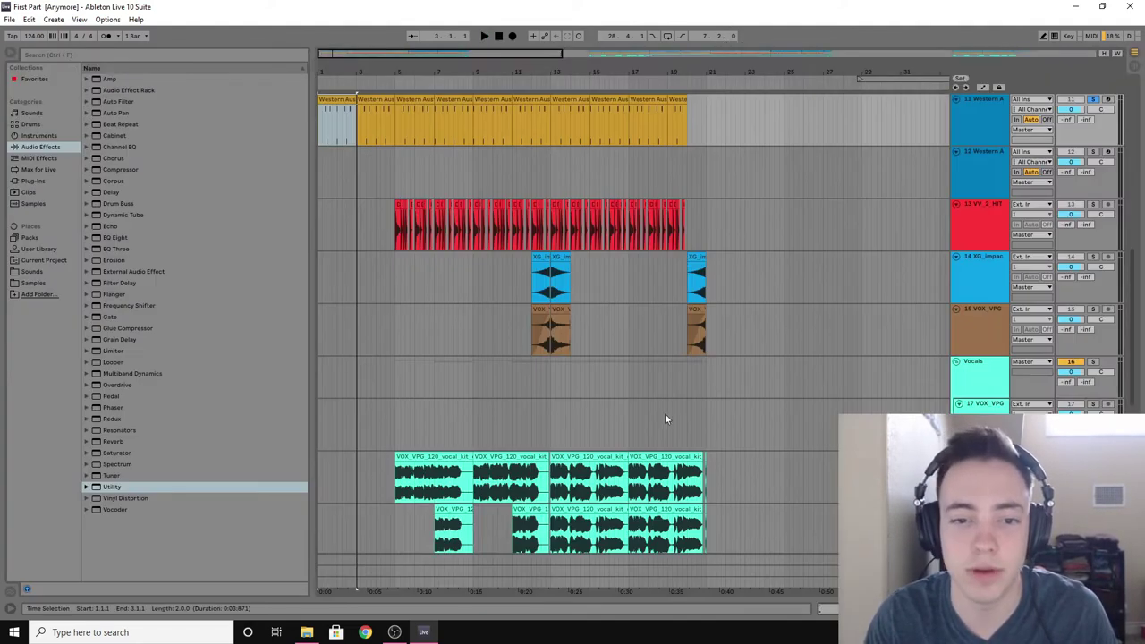
{"action": "scroll", "coordinate": [798, 191], "scroll_direction": "up", "scroll_amount": 5}
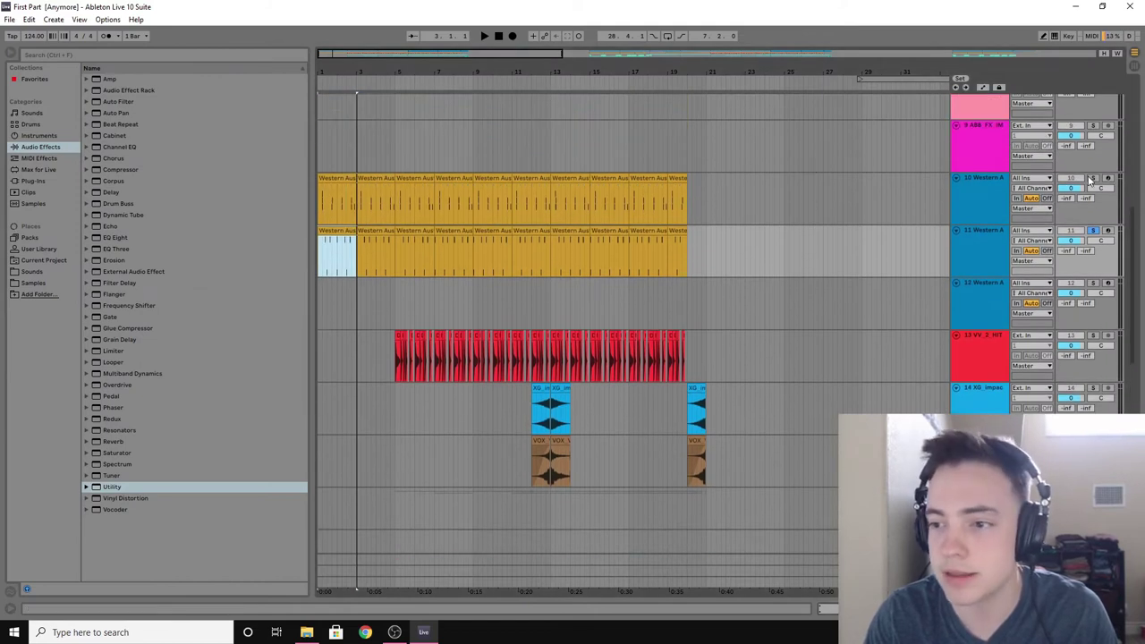
{"action": "double_click", "coordinate": [340, 183]}
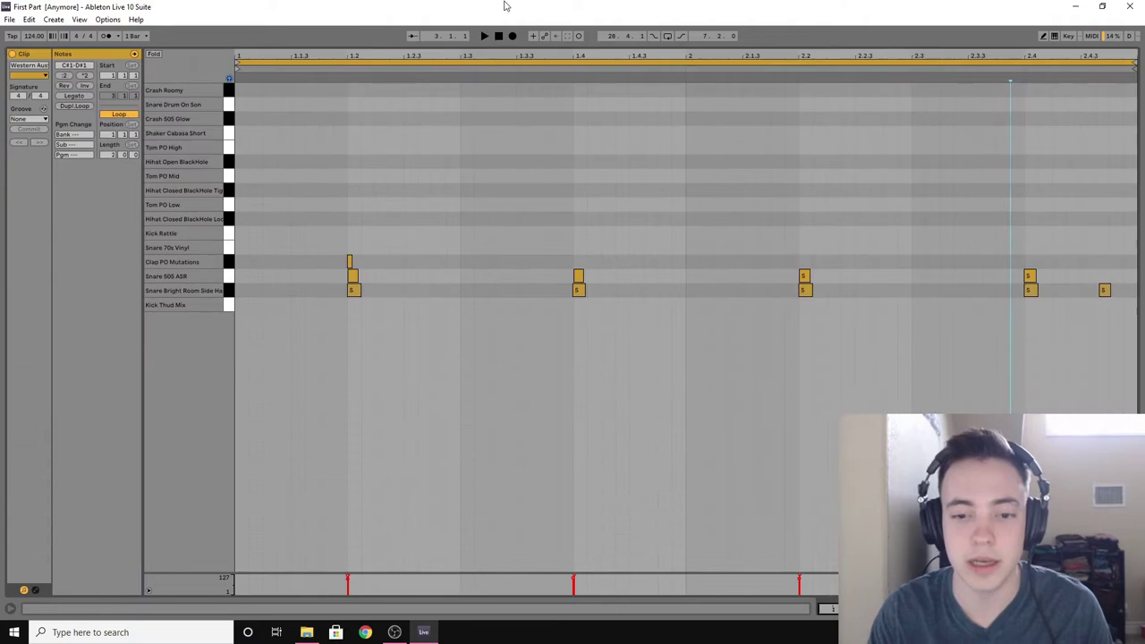
{"action": "left_click", "coordinate": [350, 261]}
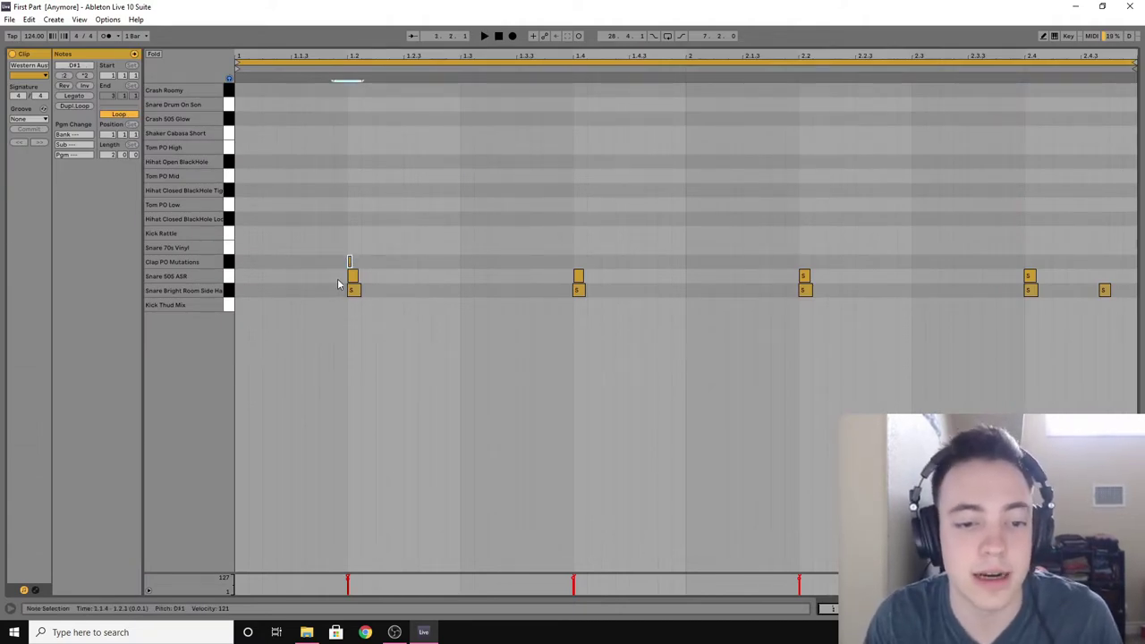
{"action": "left_click_drag", "start_coordinate": [338, 277], "coordinate": [374, 286]}
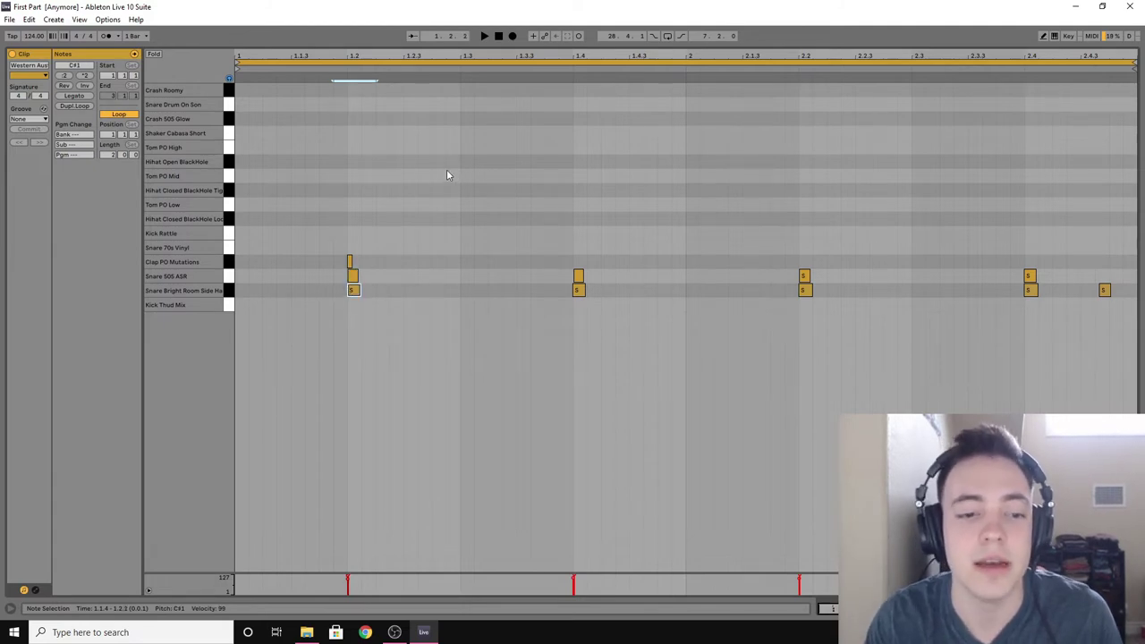
{"action": "key", "text": "space"}
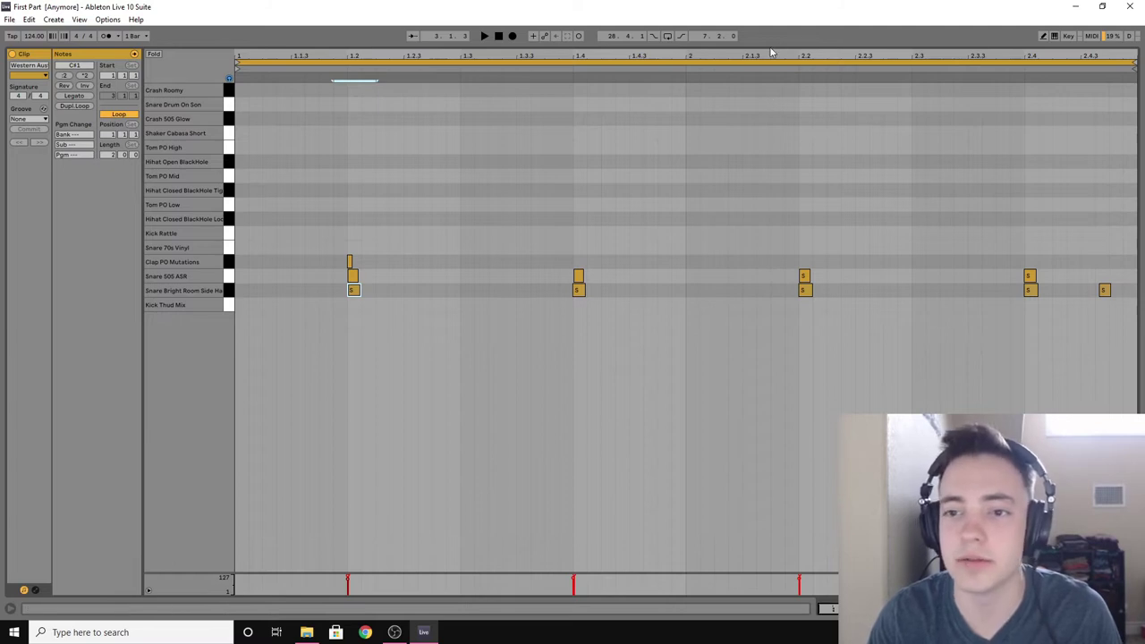
{"action": "key", "text": "ctrl+alt+l"}
{"action": "key", "text": "ctrl+alt+b"}
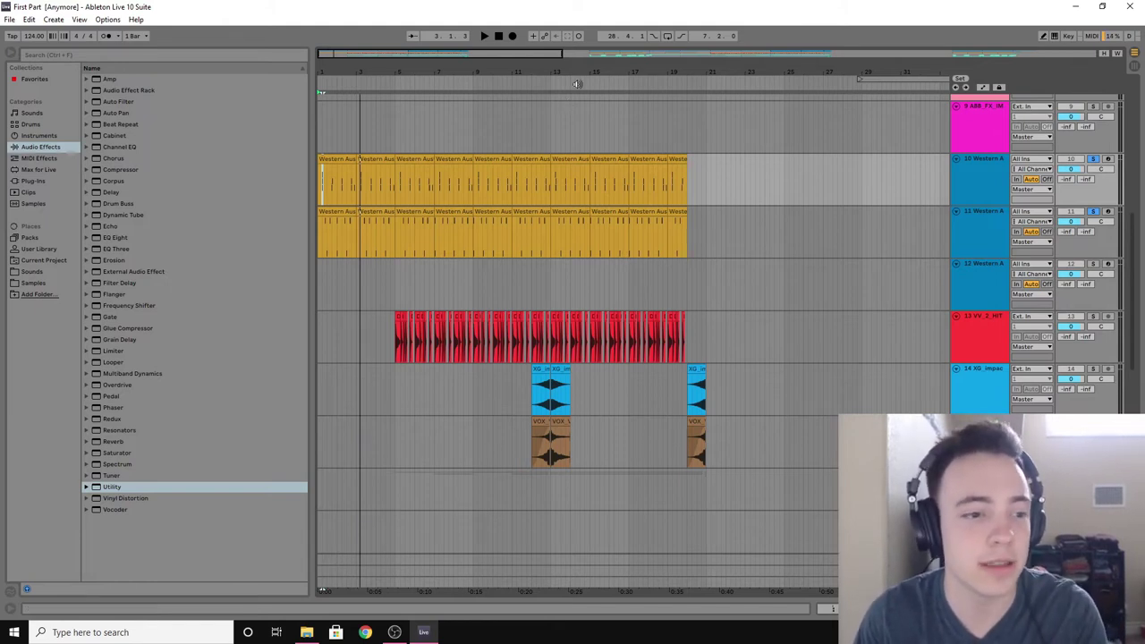
Step: Return to the song start, zoom in, and display track 10's Western Australia Kit and EQ Eight devices
{"action": "left_click", "coordinate": [499, 37]}
{"action": "left_click_drag", "start_coordinate": [341, 66], "coordinate": [432, 77]}
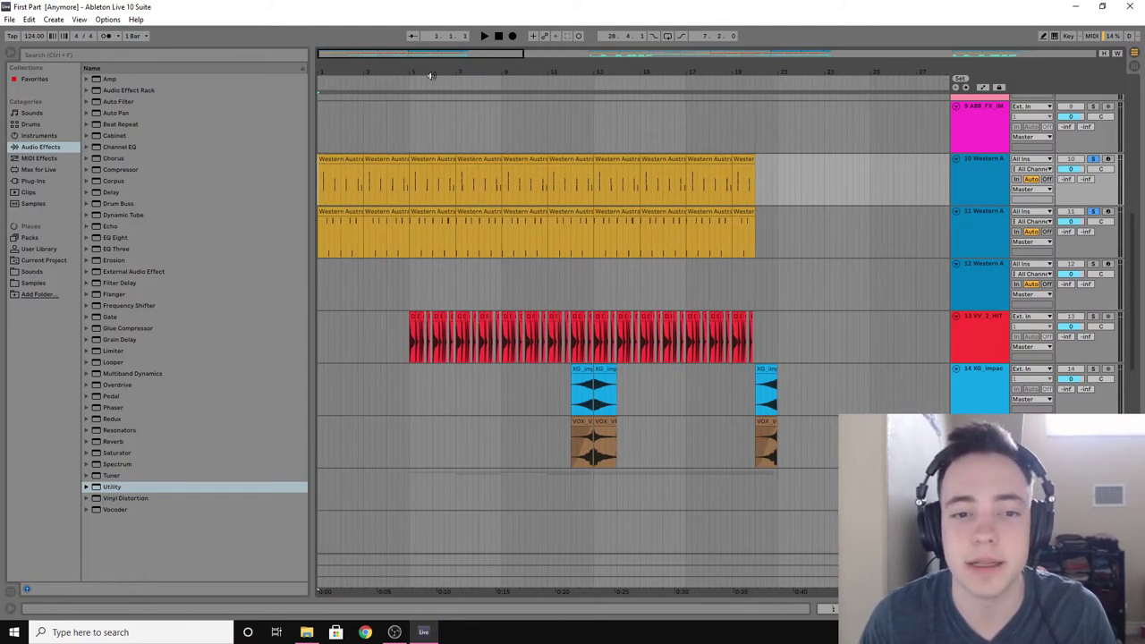
{"action": "double_click", "coordinate": [972, 161]}
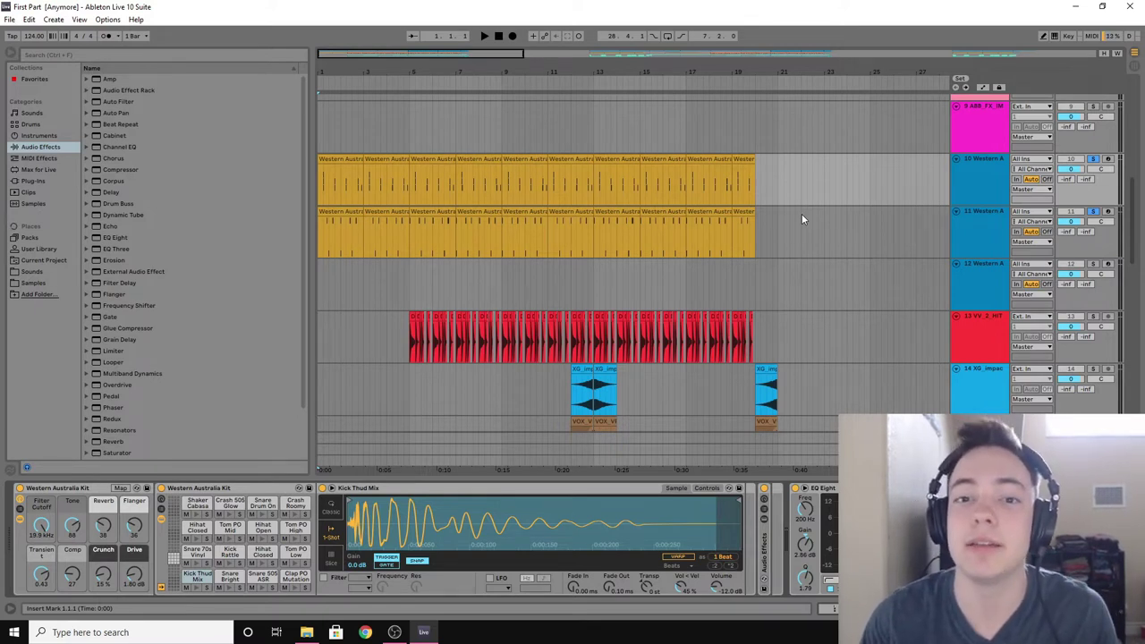
{"action": "left_click_drag", "start_coordinate": [1131, 199], "coordinate": [1131, 125]}
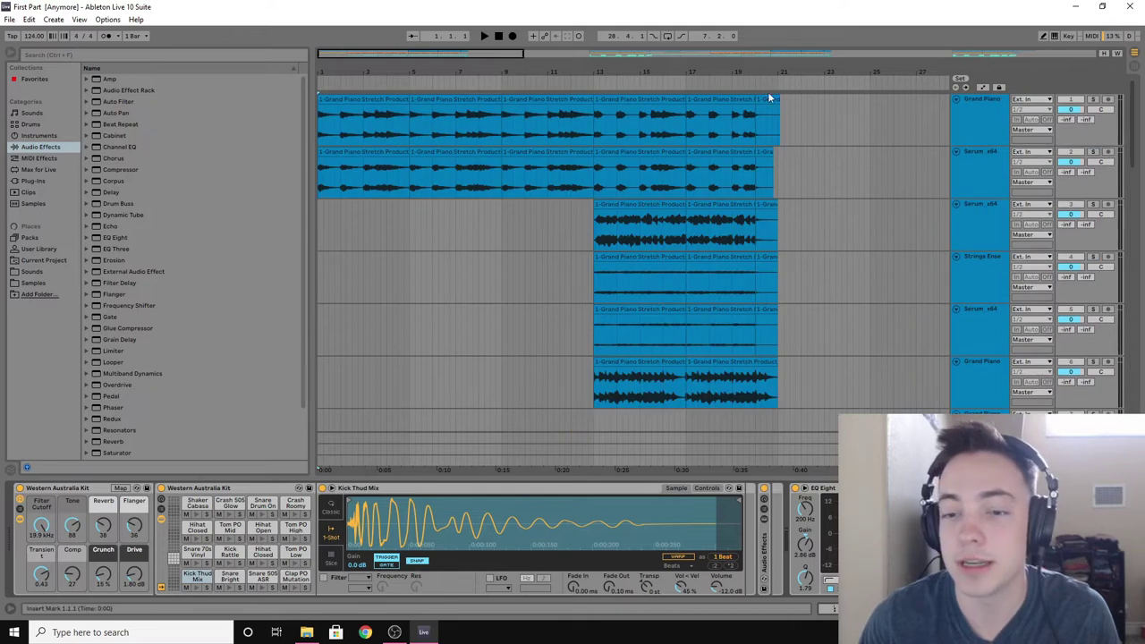
{"action": "scroll", "coordinate": [606, 179], "scroll_direction": "down", "scroll_amount": 15}
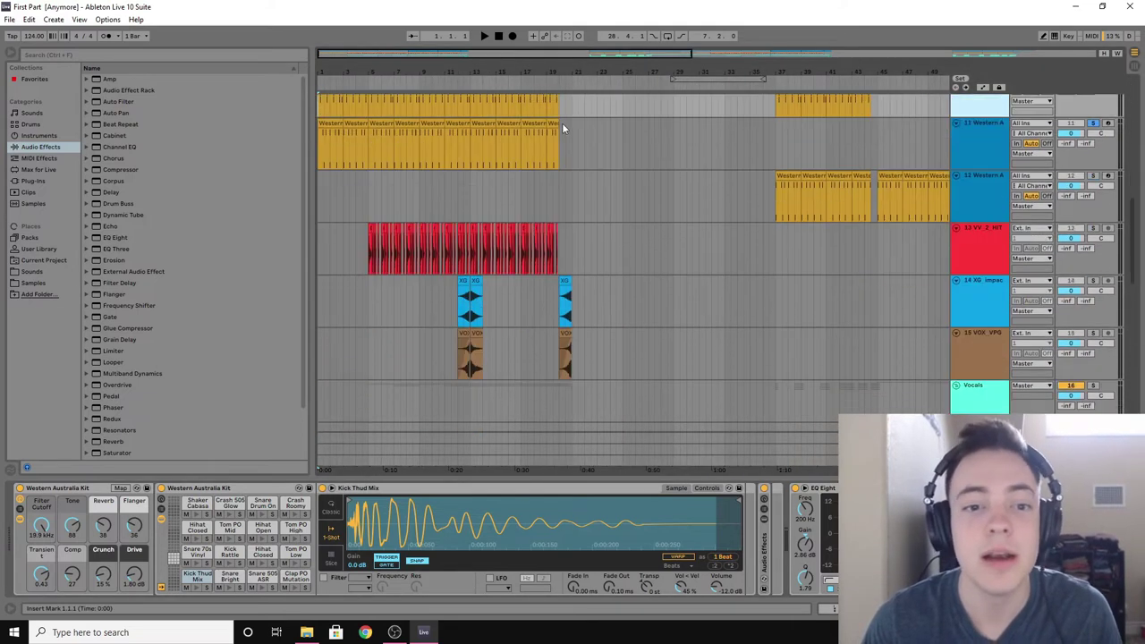
{"action": "scroll", "coordinate": [571, 151], "scroll_direction": "up", "scroll_amount": 2}
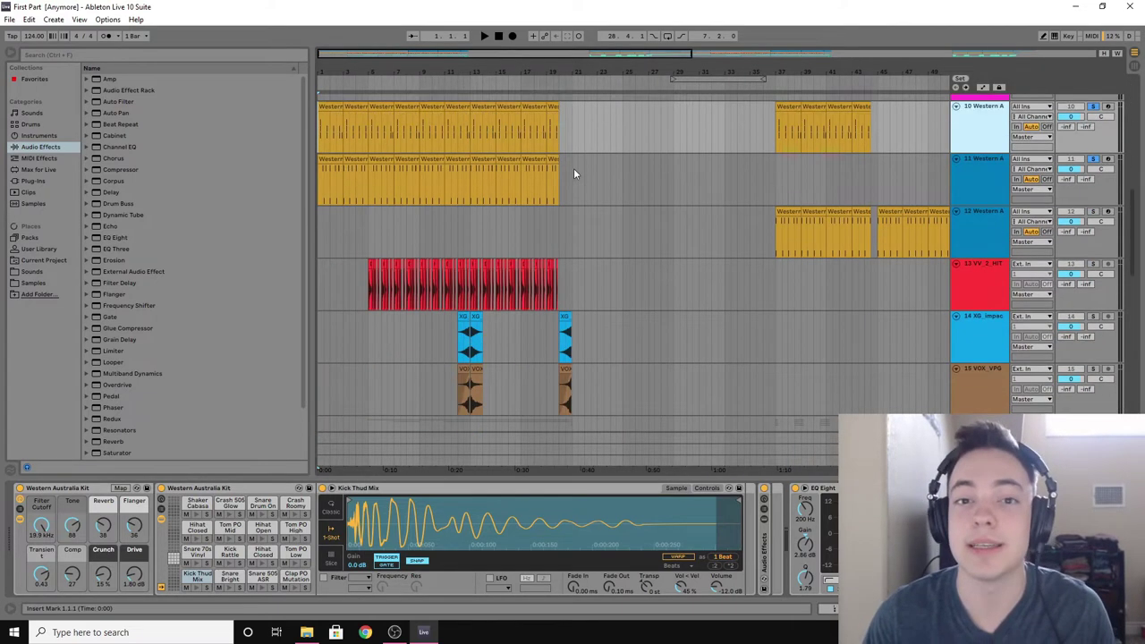
{"action": "scroll", "coordinate": [377, 124], "scroll_direction": "up", "scroll_amount": 3}
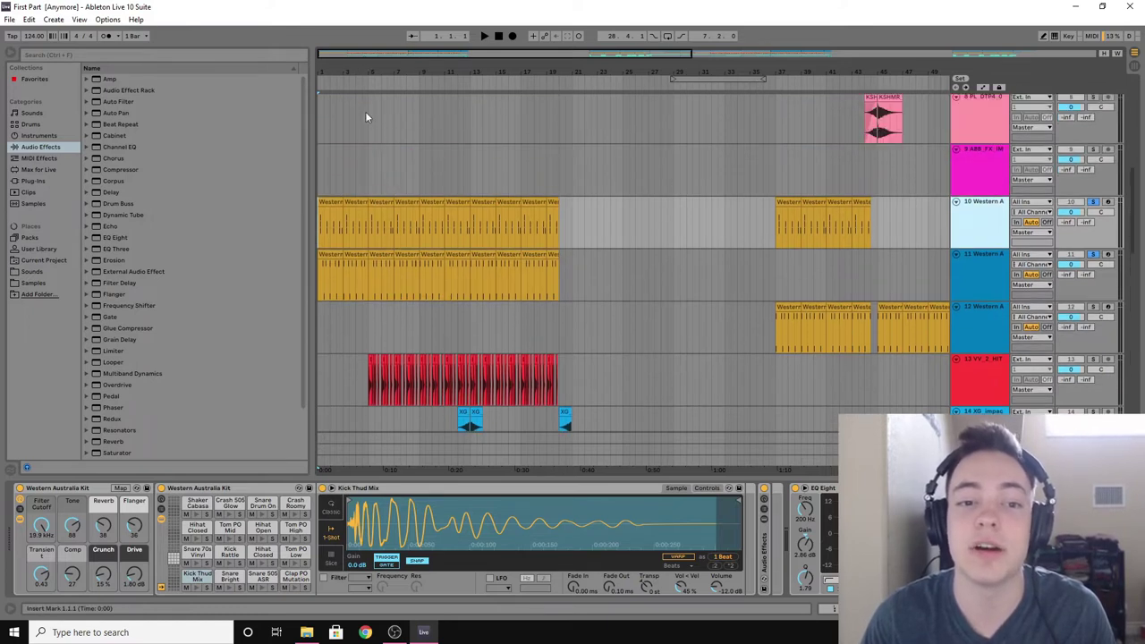
{"action": "left_click_drag", "start_coordinate": [335, 72], "coordinate": [340, 76]}
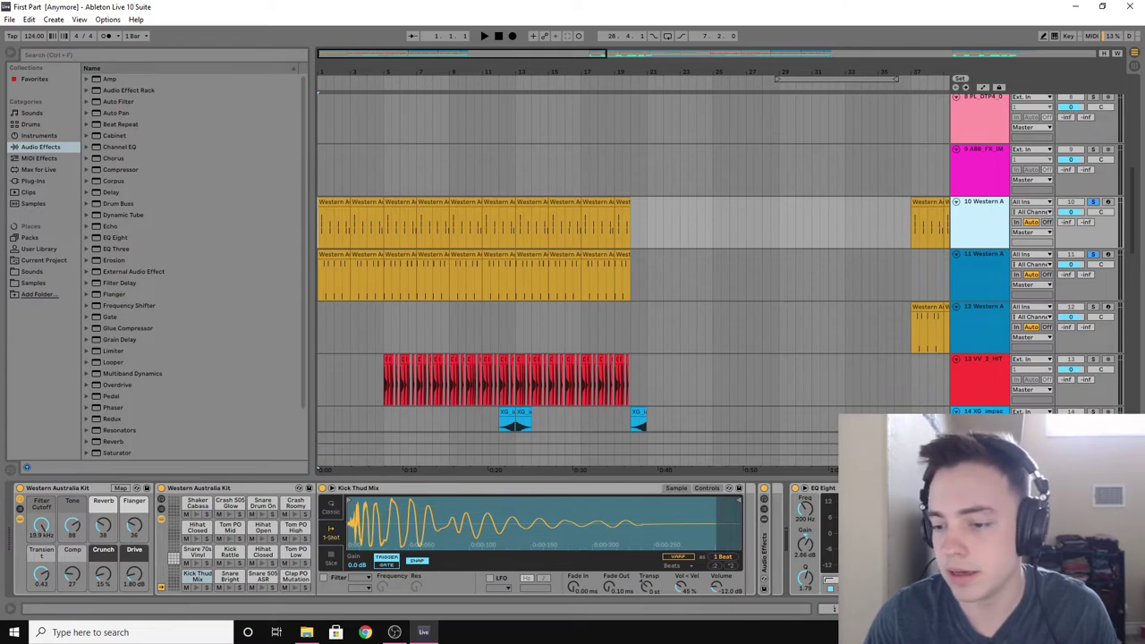
Step: Show track 11's drum kit devices, then scroll back up to the Grand Piano tracks 1–6
{"action": "scroll", "coordinate": [420, 537], "scroll_direction": "right", "scroll_amount": 2}
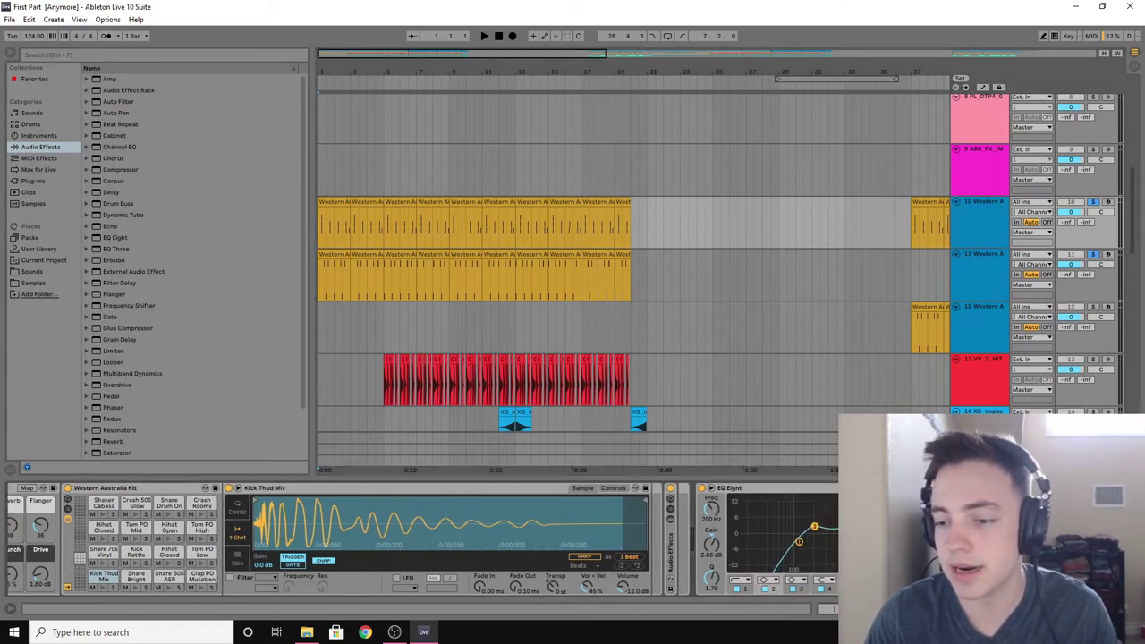
{"action": "left_click", "coordinate": [985, 280]}
{"action": "scroll", "coordinate": [420, 536], "scroll_direction": "right", "scroll_amount": 2}
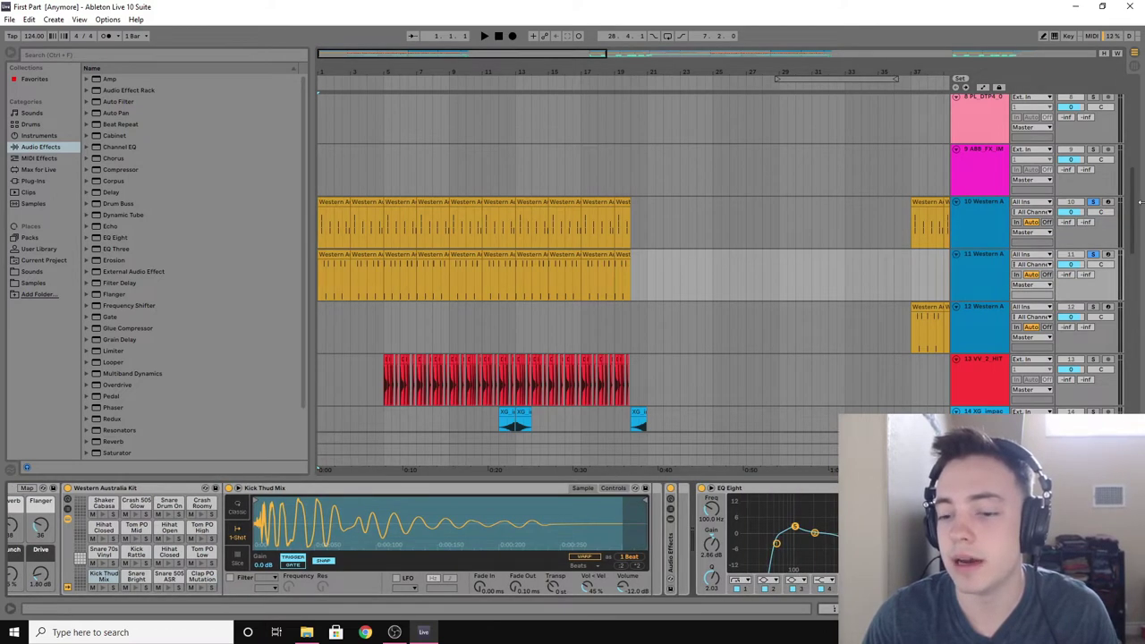
{"action": "scroll", "coordinate": [850, 228], "scroll_direction": "down", "scroll_amount": 2}
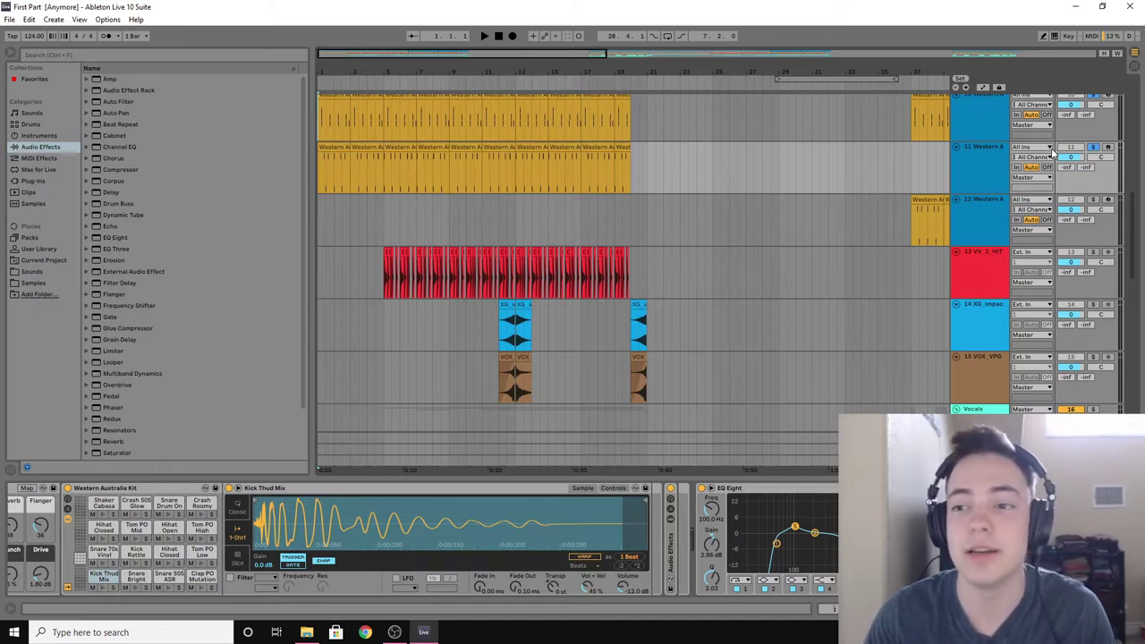
{"action": "scroll", "coordinate": [638, 77], "scroll_direction": "down", "scroll_amount": 2}
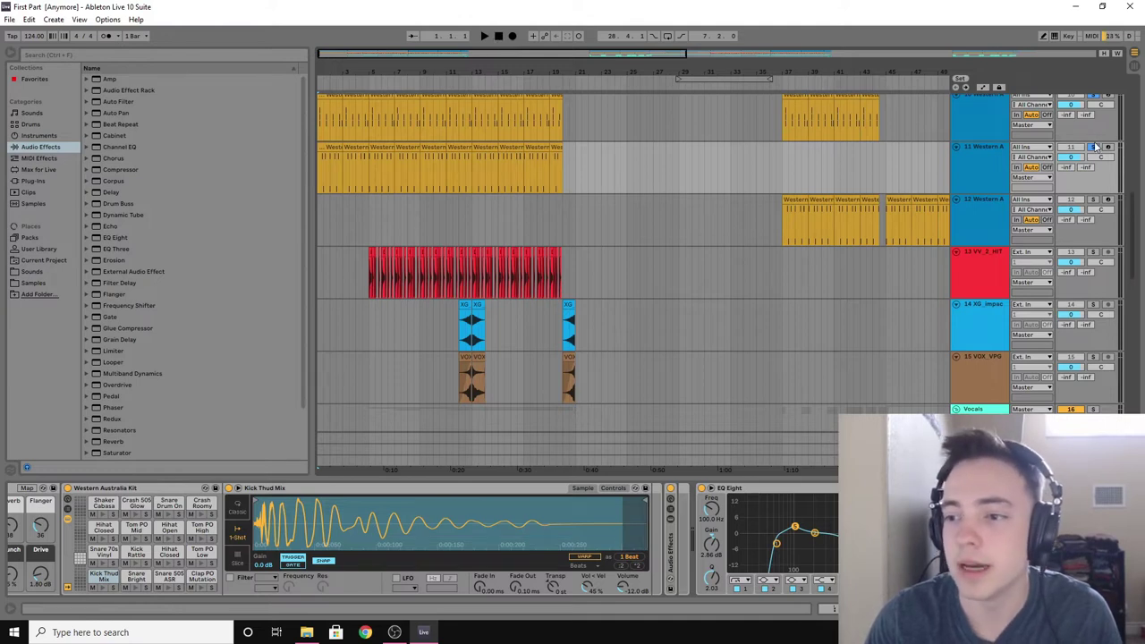
{"action": "scroll", "coordinate": [536, 100], "scroll_direction": "up", "scroll_amount": 1}
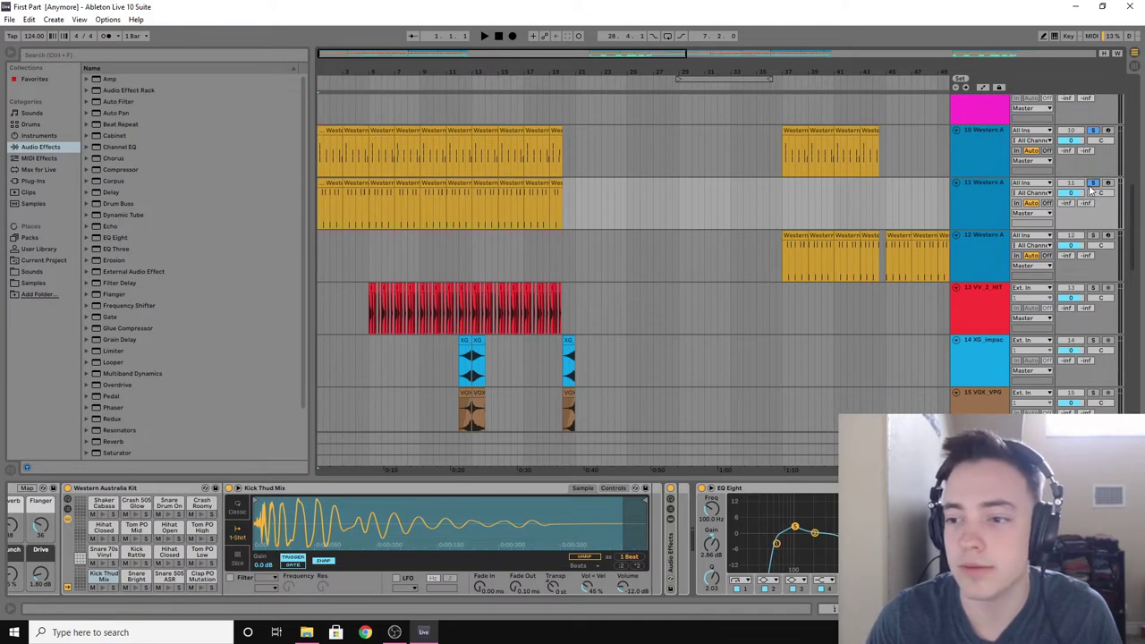
{"action": "scroll", "coordinate": [536, 101], "scroll_direction": "down", "scroll_amount": 10}
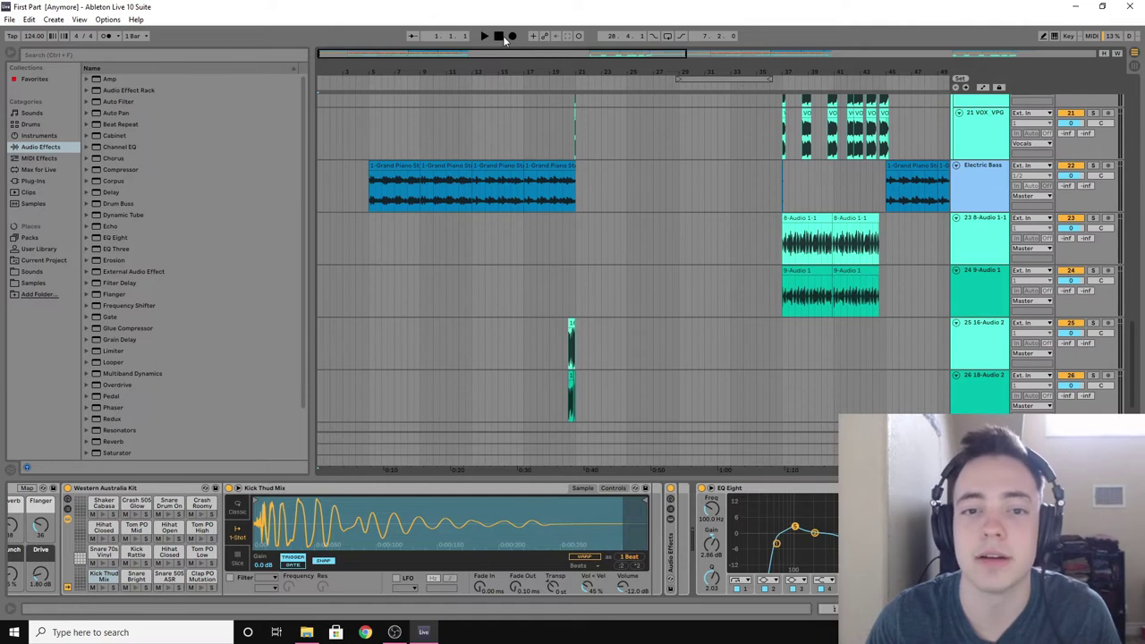
{"action": "scroll", "coordinate": [742, 209], "scroll_direction": "up", "scroll_amount": 2}
{"action": "left_click_drag", "start_coordinate": [1137, 342], "coordinate": [1091, 6]}
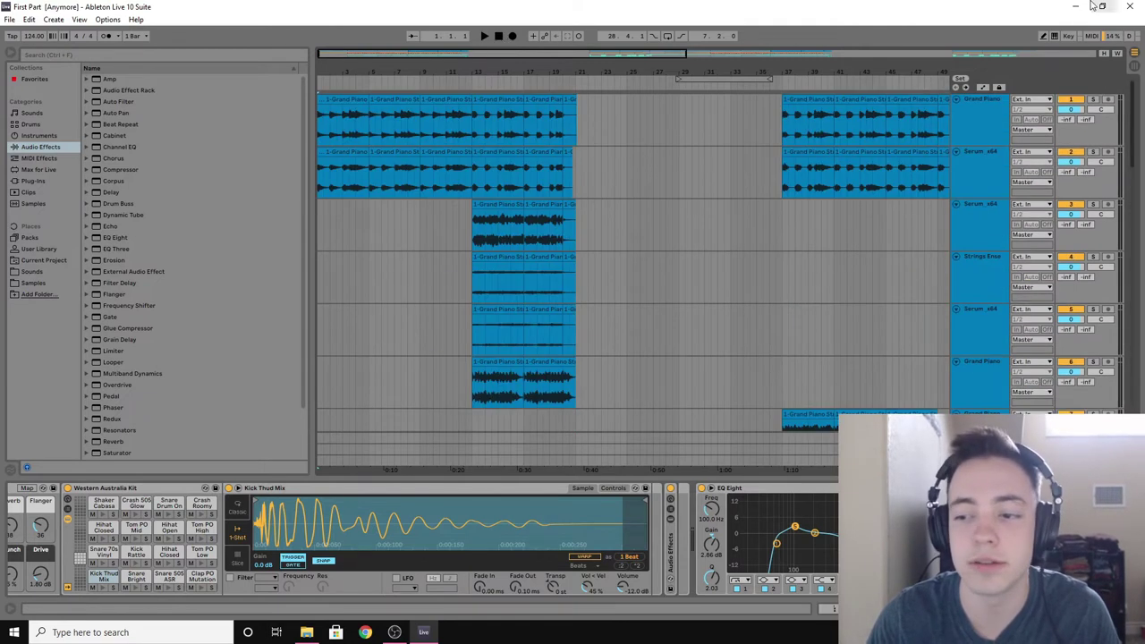
Step: Play the intro from the song start while zooming in on the opening bars
{"action": "key", "text": "space"}
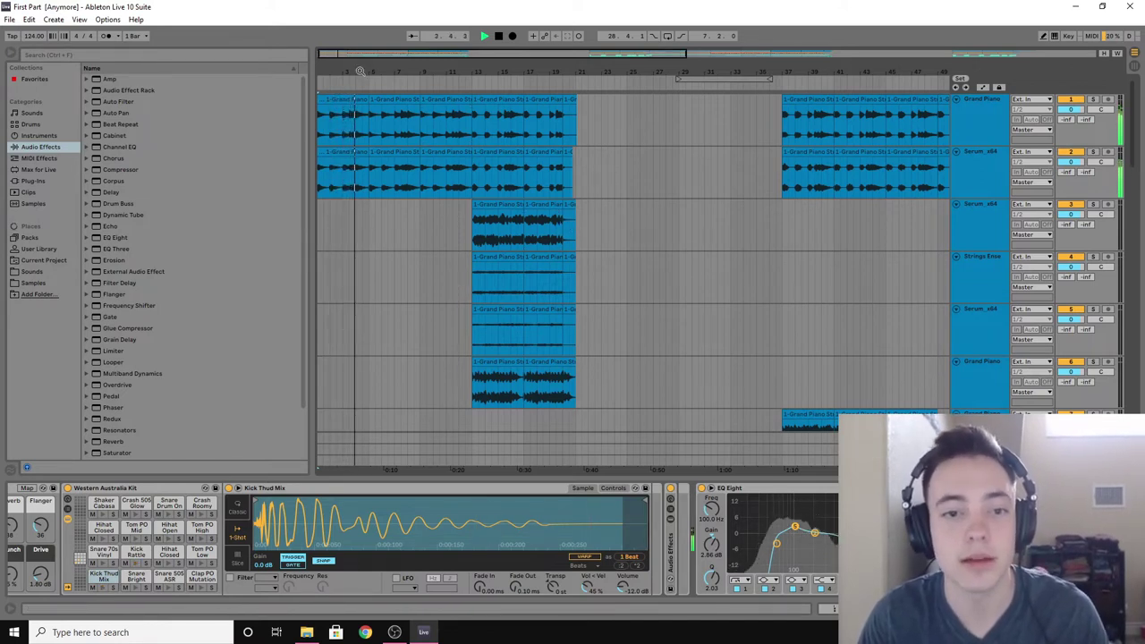
{"action": "left_click_drag", "start_coordinate": [360, 72], "coordinate": [362, 89]}
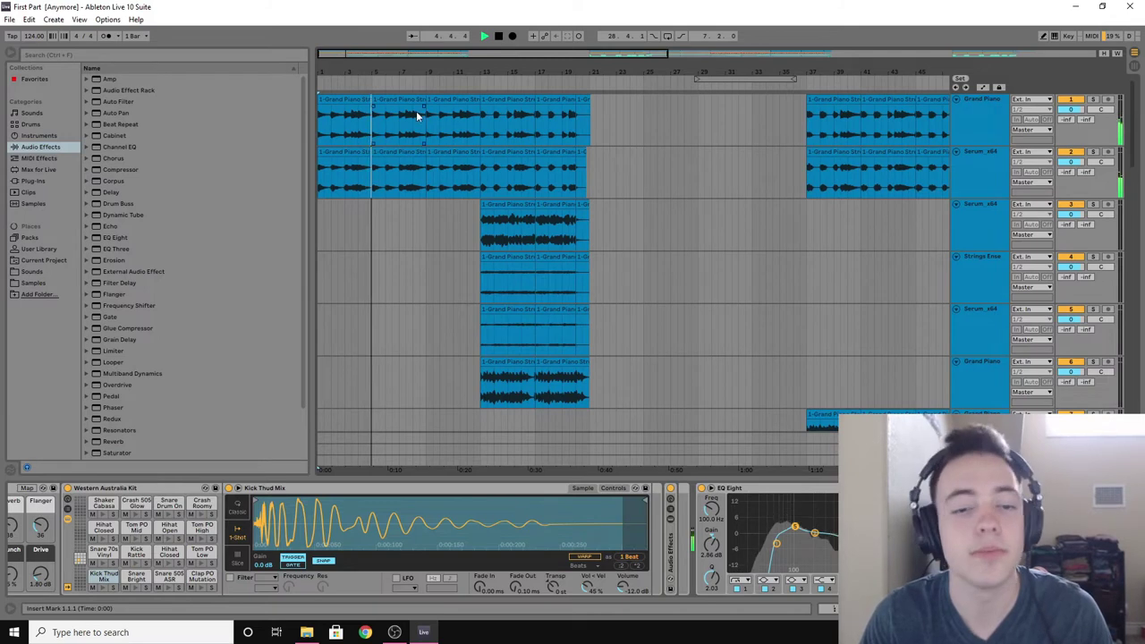
{"action": "key", "text": "space"}
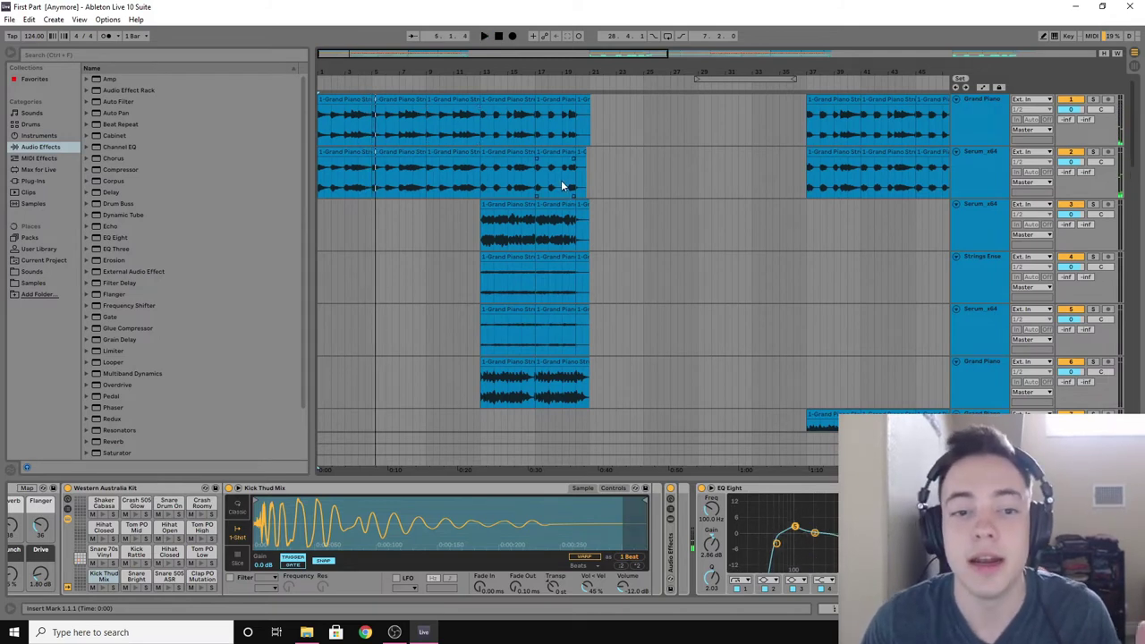
{"action": "scroll", "coordinate": [443, 190], "scroll_direction": "down", "scroll_amount": 10}
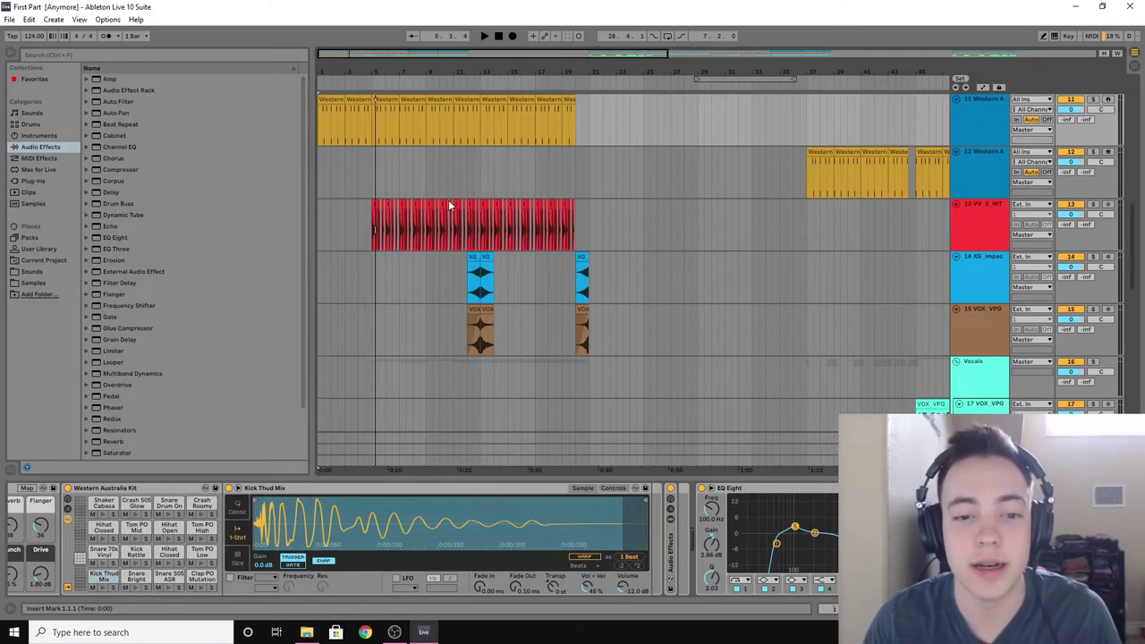
Step: Solo VV_2_HIT, play it from bar 5, unsolo it, and scroll down toward the vocals
{"action": "key", "text": "s"}
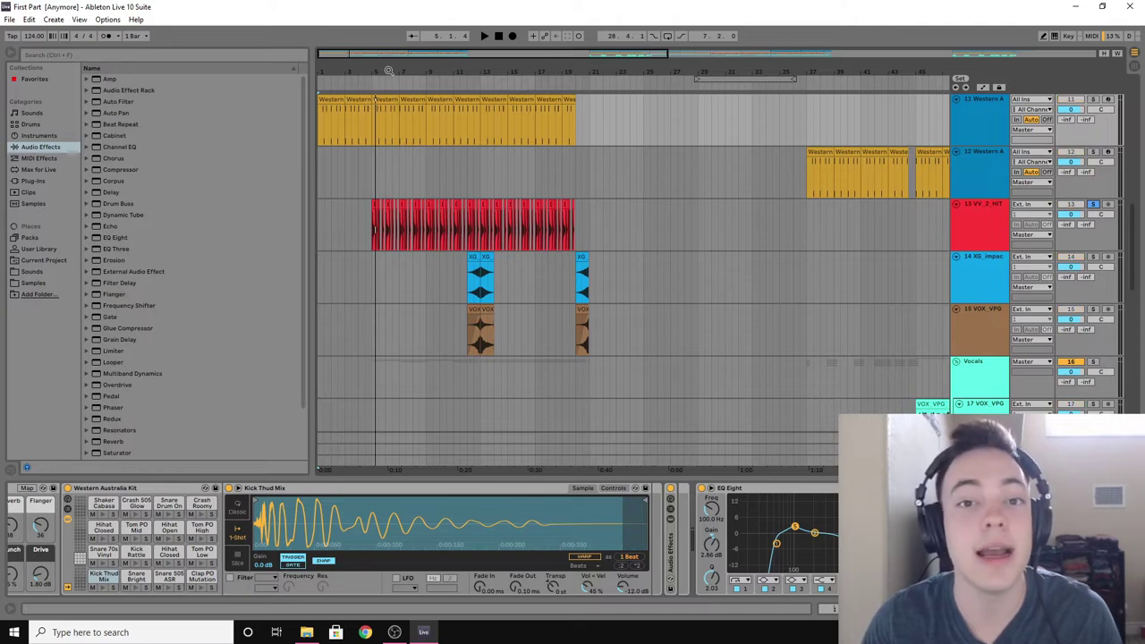
{"action": "left_click_drag", "start_coordinate": [385, 70], "coordinate": [469, 278]}
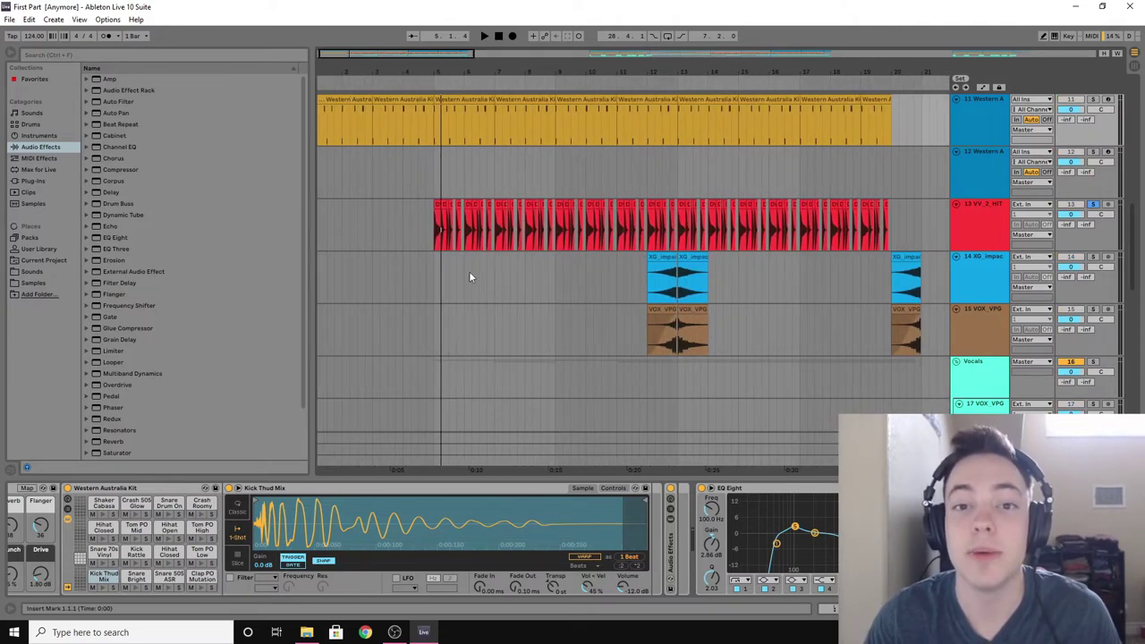
{"action": "left_click", "coordinate": [430, 175]}
{"action": "left_click_drag", "start_coordinate": [452, 71], "coordinate": [438, 54]}
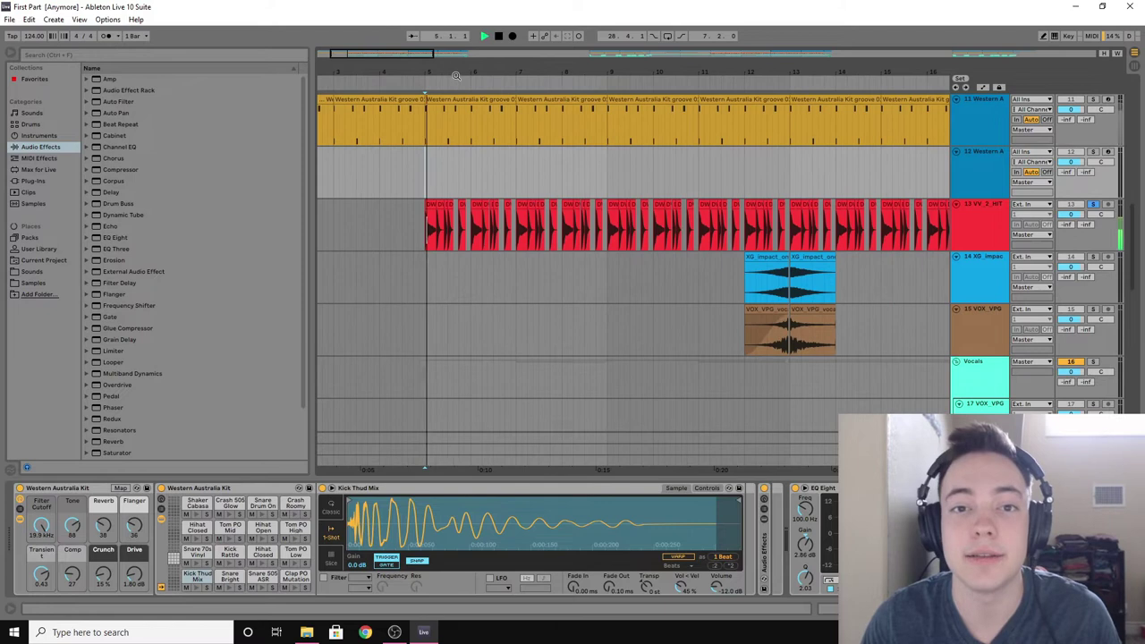
{"action": "key", "text": "space"}
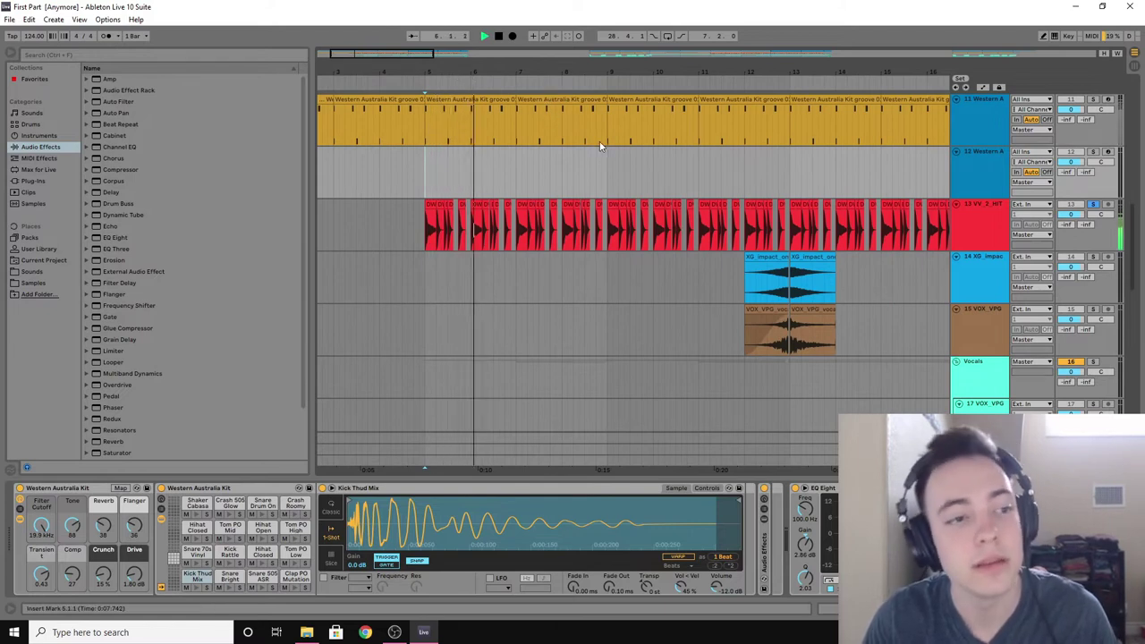
{"action": "key", "text": "space"}
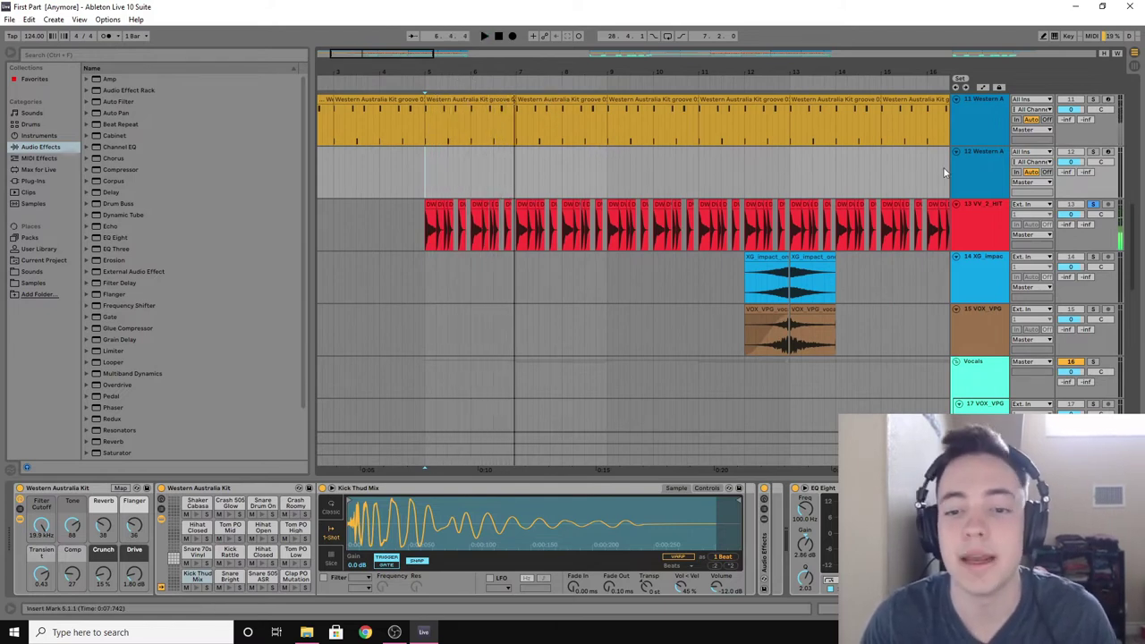
{"action": "left_click", "coordinate": [1093, 205]}
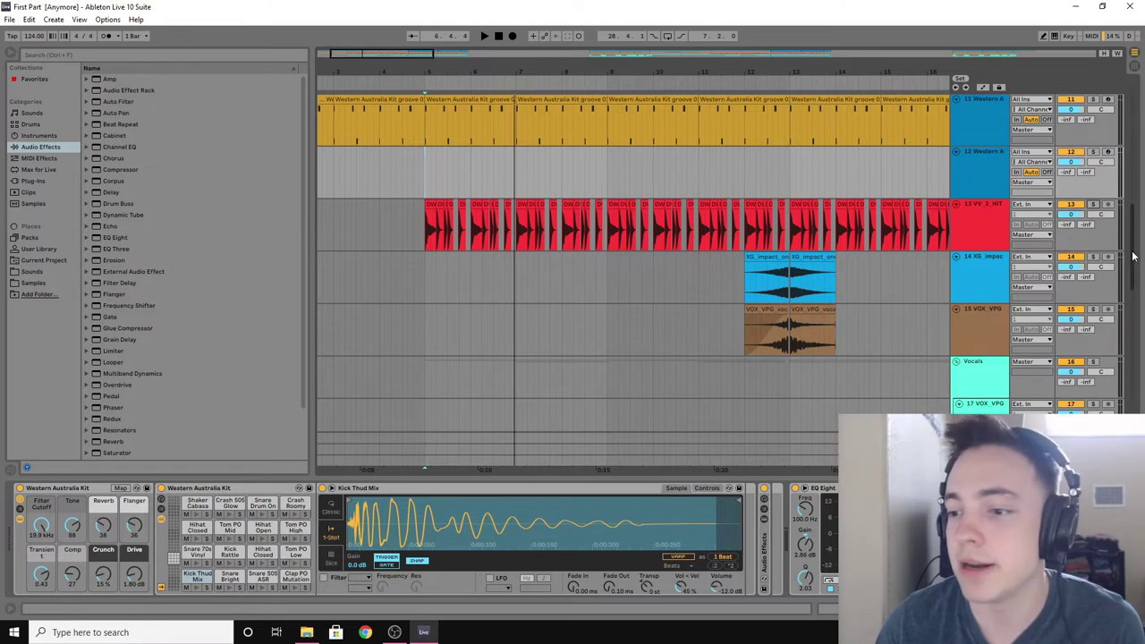
{"action": "scroll", "coordinate": [1134, 255], "scroll_direction": "down", "scroll_amount": 1}
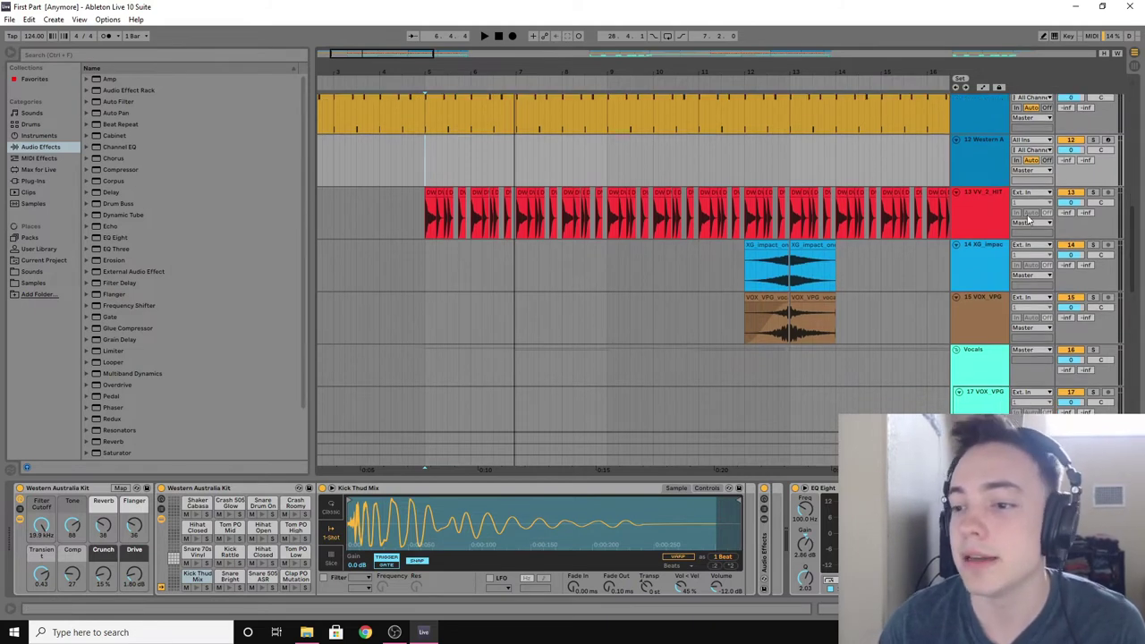
Step: Solo 18 VOX_VPG, view its CLA Vocals plugin window, and play from the insert mark
{"action": "scroll", "coordinate": [835, 147], "scroll_direction": "down", "scroll_amount": 8}
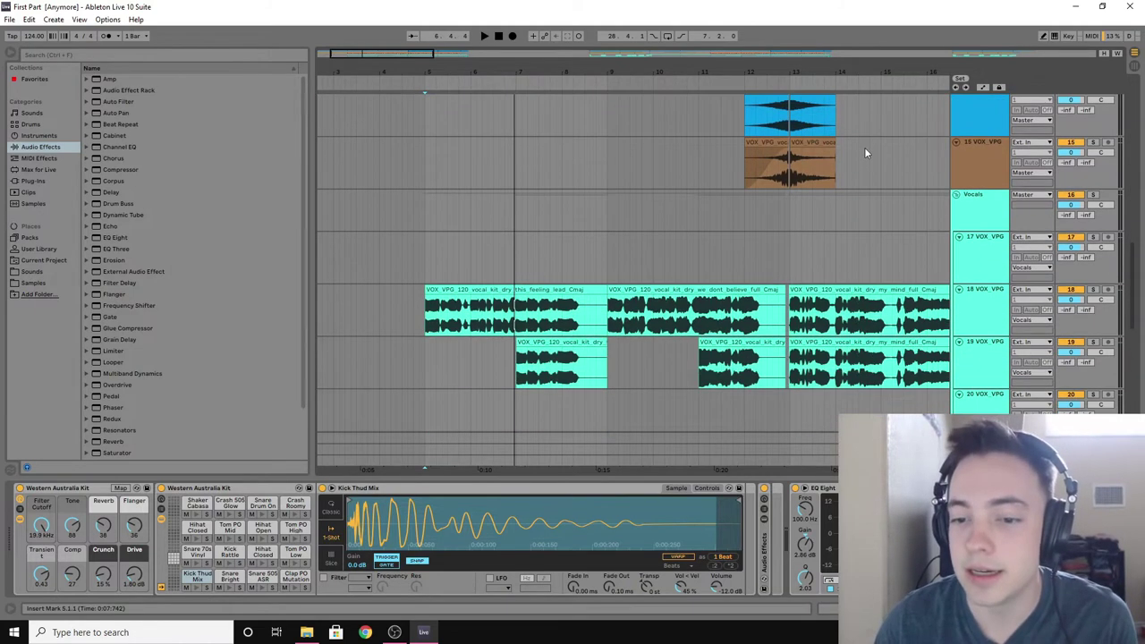
{"action": "scroll", "coordinate": [872, 190], "scroll_direction": "up", "scroll_amount": 2}
{"action": "scroll", "coordinate": [874, 215], "scroll_direction": "up", "scroll_amount": 5}
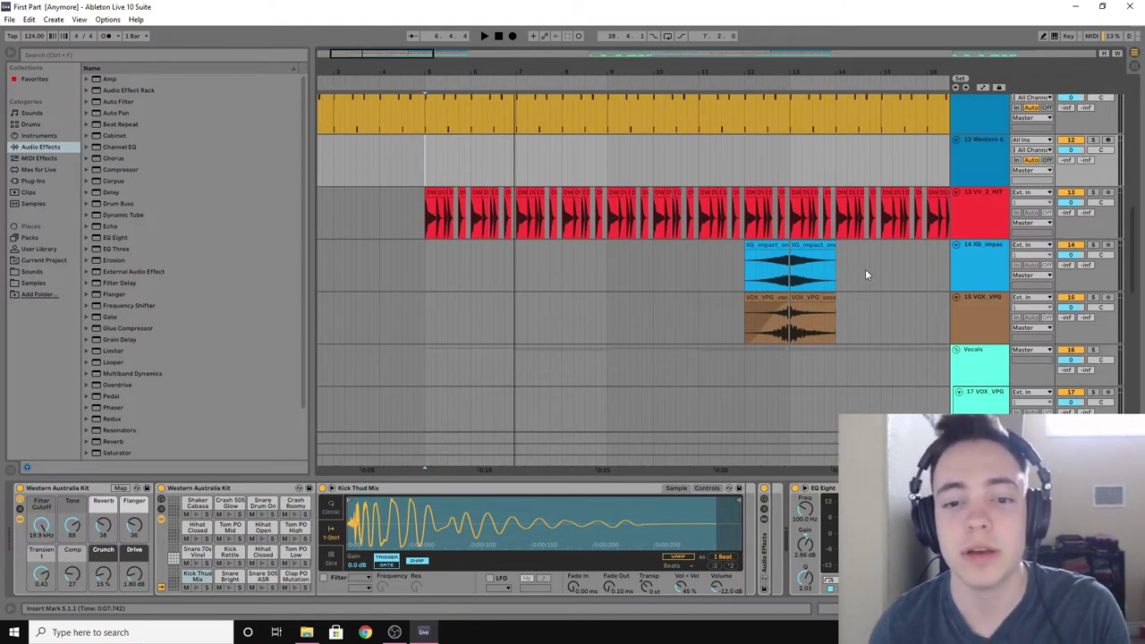
{"action": "scroll", "coordinate": [858, 286], "scroll_direction": "down", "scroll_amount": 7}
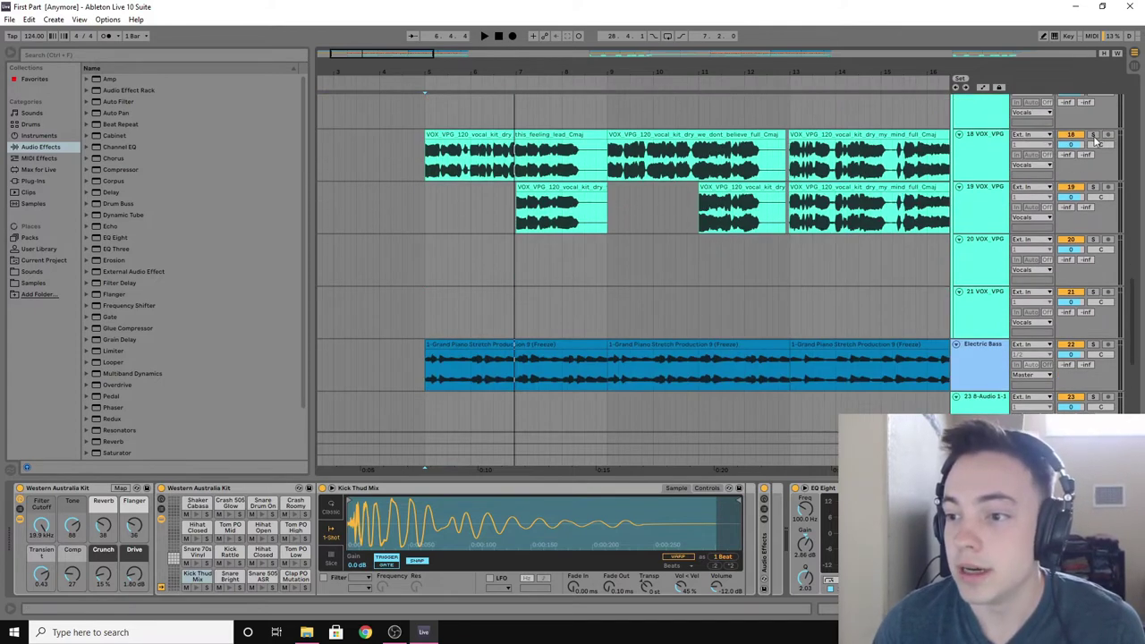
{"action": "left_click", "coordinate": [1093, 135]}
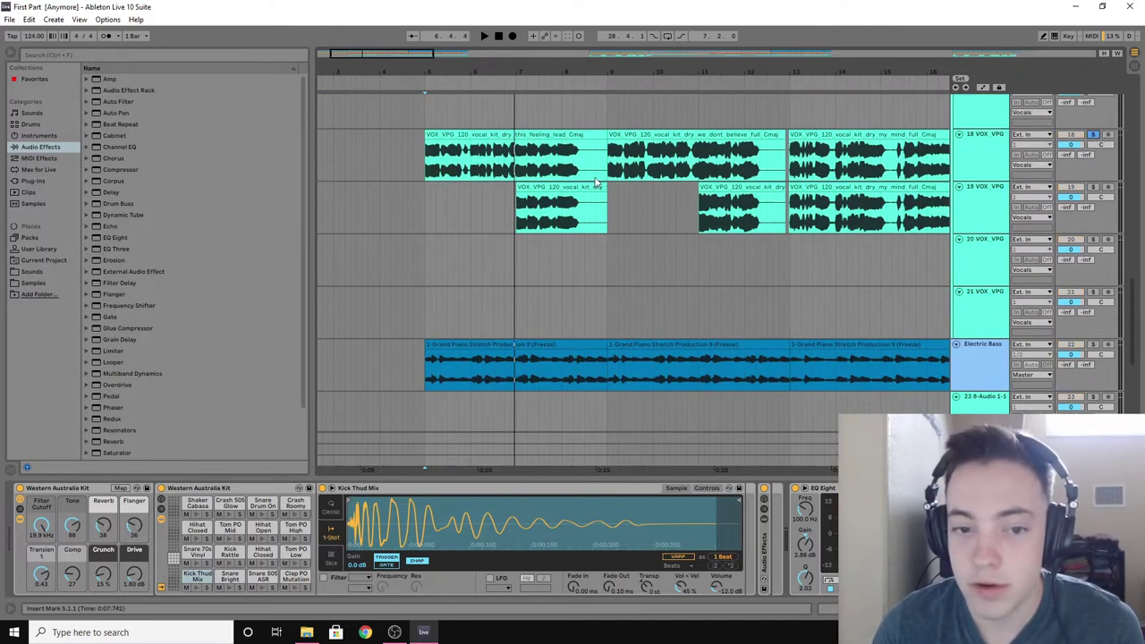
{"action": "left_click", "coordinate": [420, 163]}
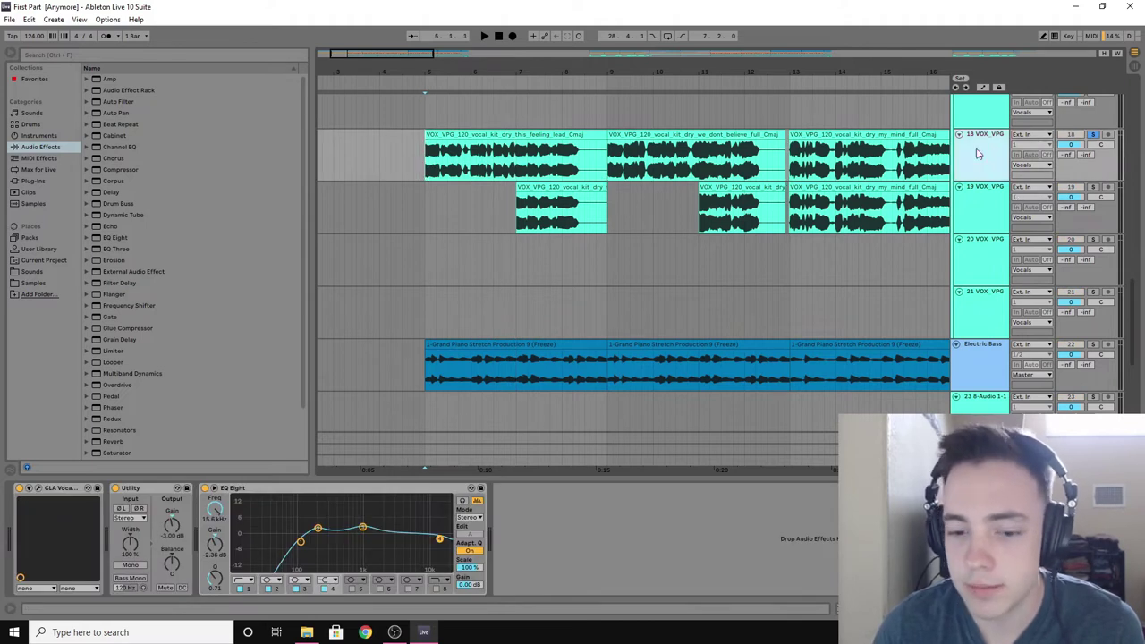
{"action": "left_click", "coordinate": [38, 487]}
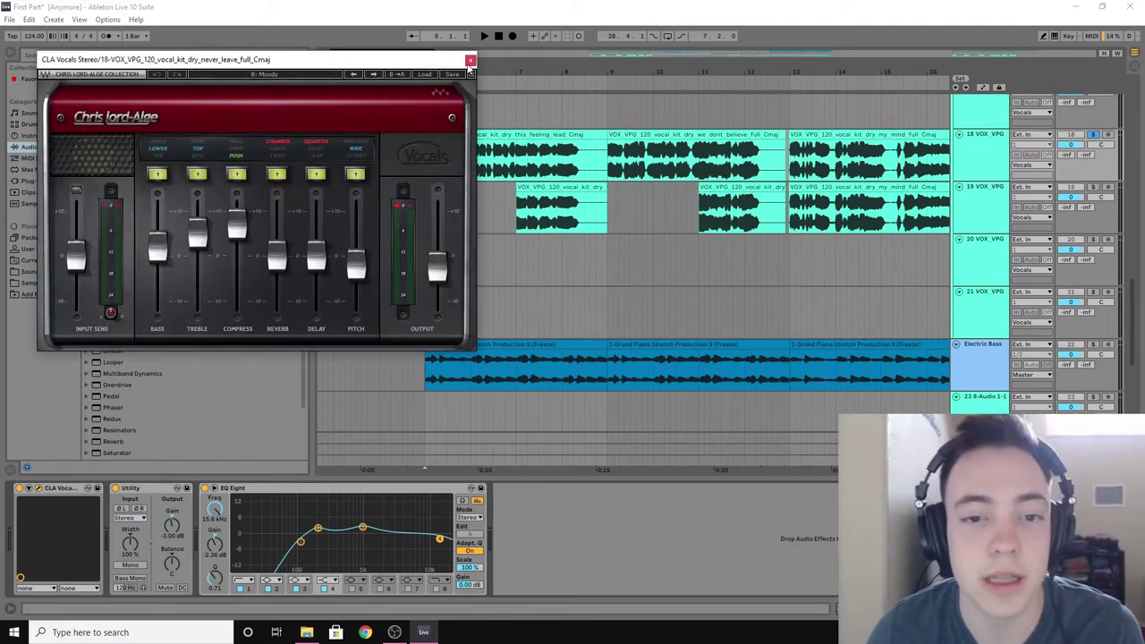
{"action": "left_click", "coordinate": [470, 60]}
{"action": "key", "text": "space"}
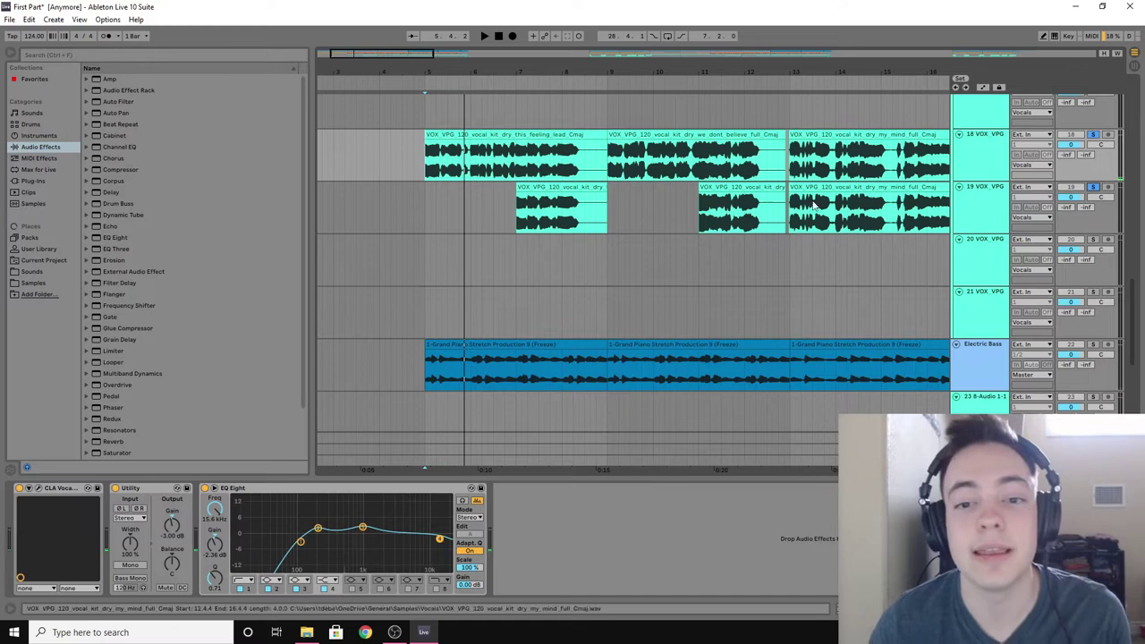
Step: Solo 19 VOX_VPG and inspect its LittleAlterBoy plugin window
{"action": "left_click", "coordinate": [1092, 187]}
{"action": "left_click", "coordinate": [1003, 208]}
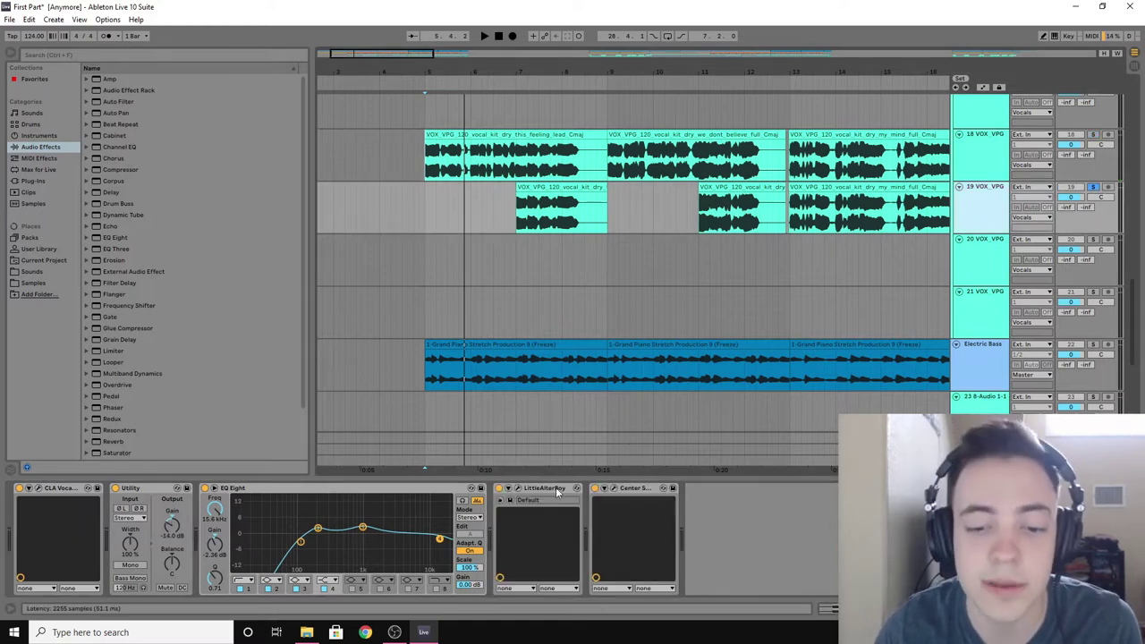
{"action": "left_click", "coordinate": [517, 488]}
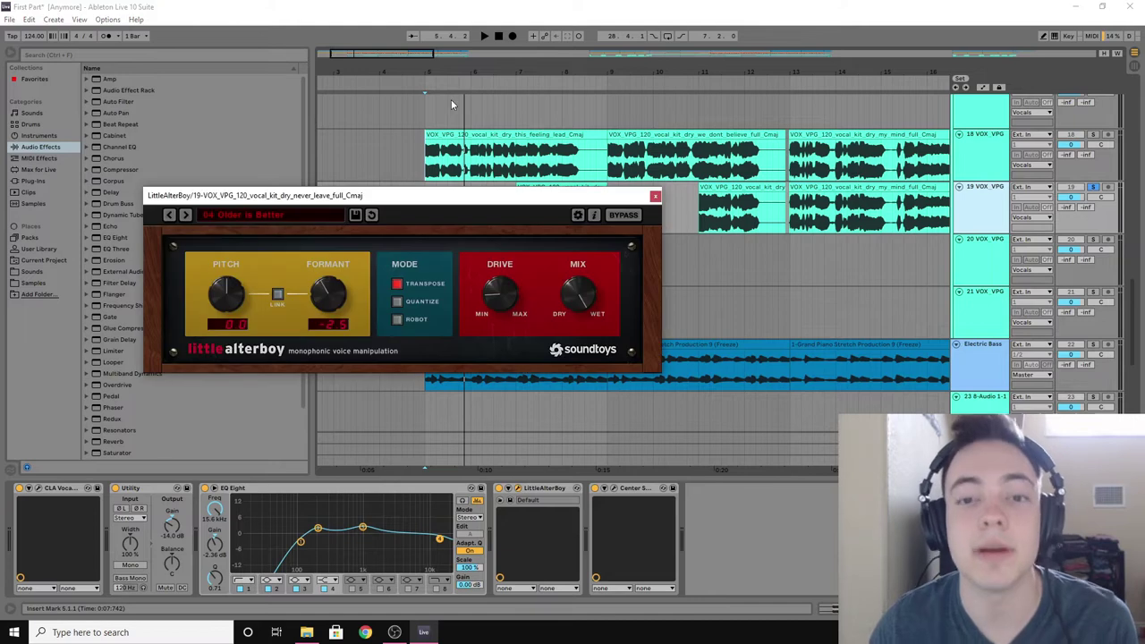
{"action": "left_click", "coordinate": [655, 196]}
Step: Play the vocals from bar 5 and select bars 7–8 across both vocal tracks
{"action": "left_click", "coordinate": [430, 161]}
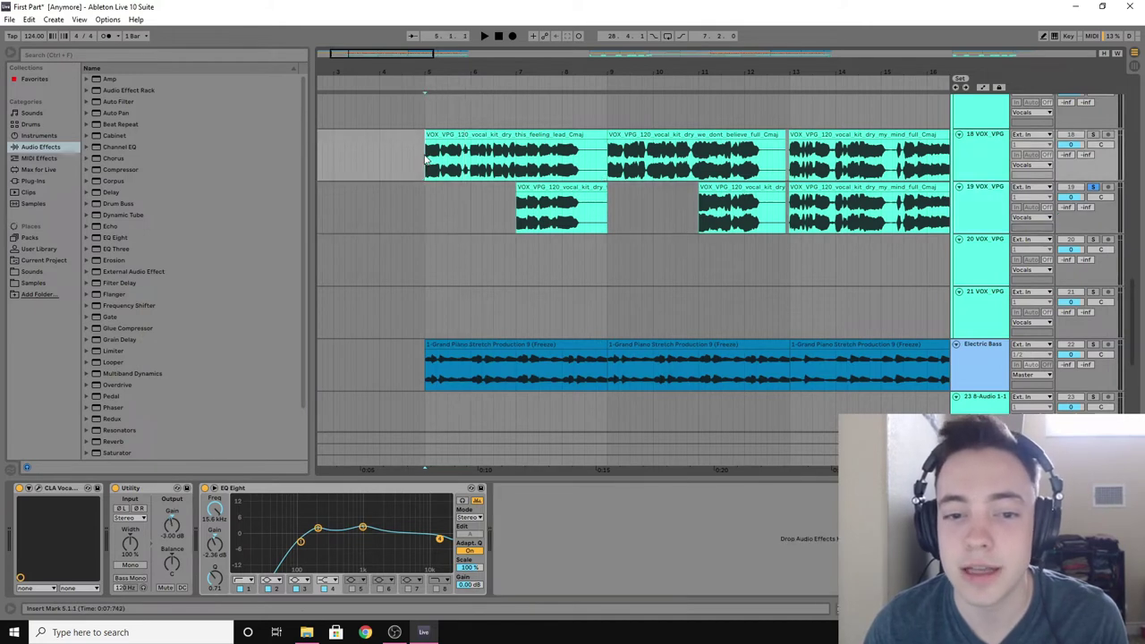
{"action": "key", "text": "space"}
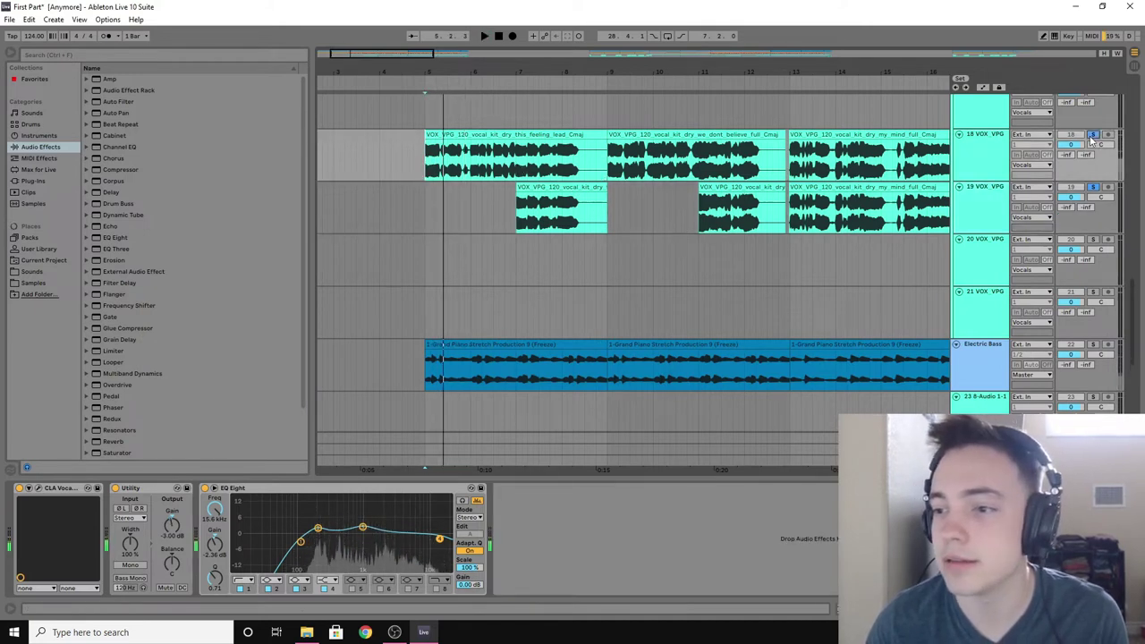
{"action": "left_click_drag", "start_coordinate": [526, 183], "coordinate": [604, 211]}
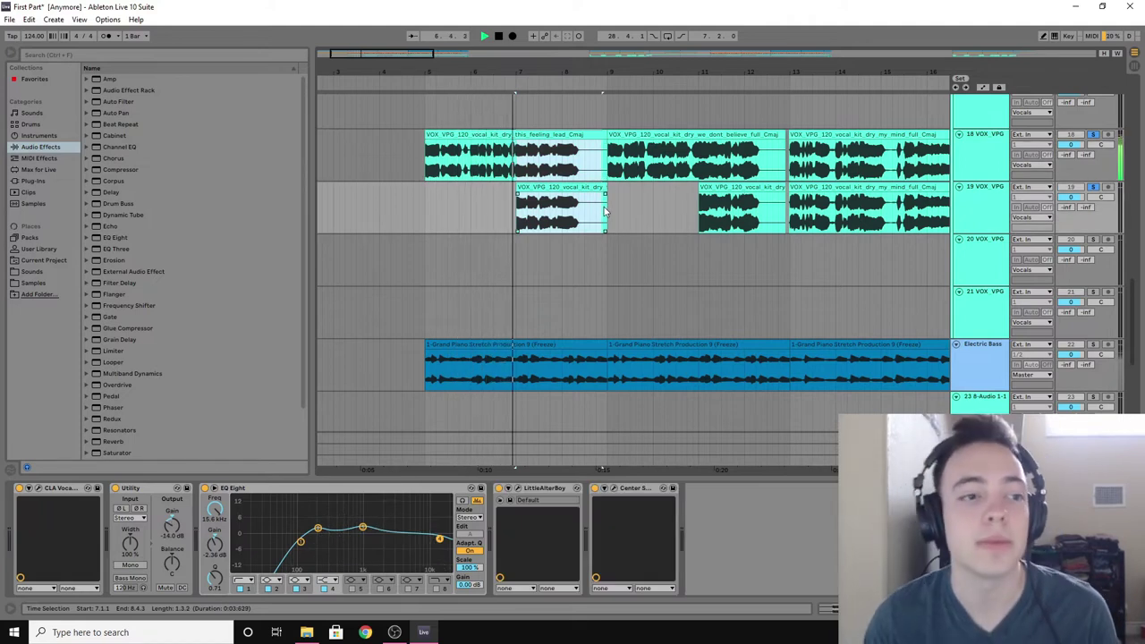
{"action": "left_click", "coordinate": [1093, 186]}
{"action": "key", "text": "space"}
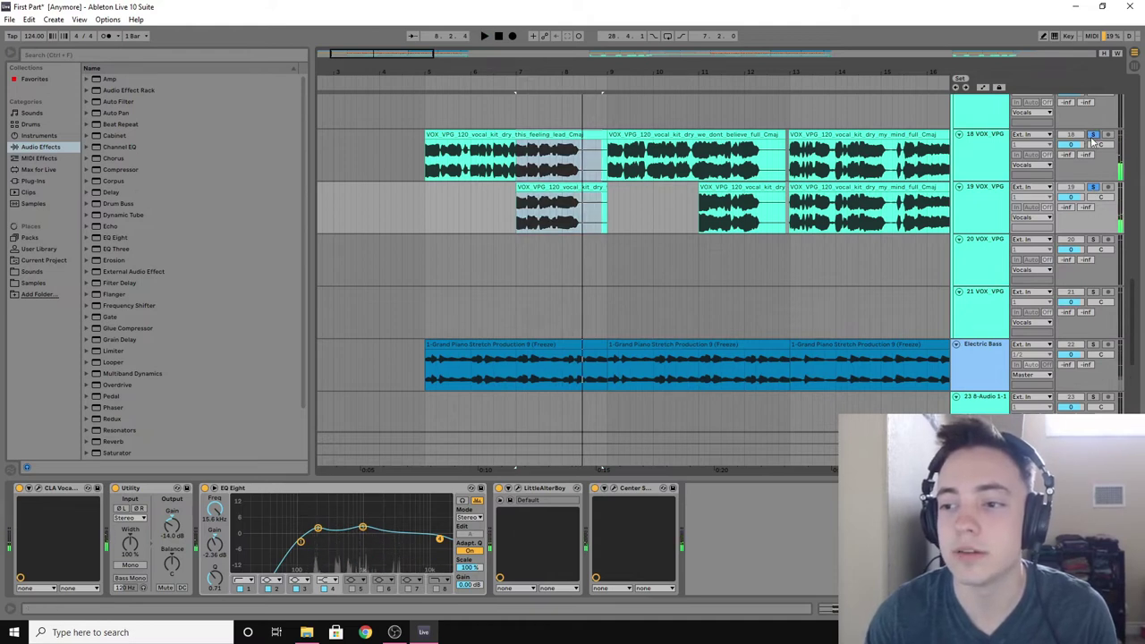
Step: Play from bar 7 switching solos, ending with tracks 18 and 19 soloed together
{"action": "left_click", "coordinate": [525, 173]}
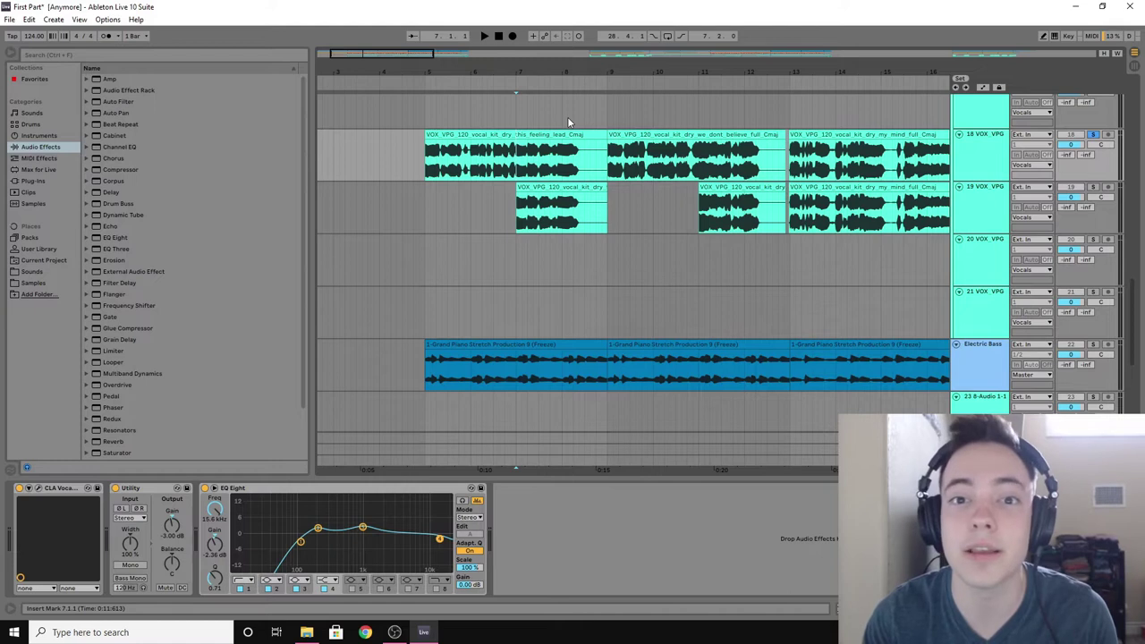
{"action": "key", "text": "space"}
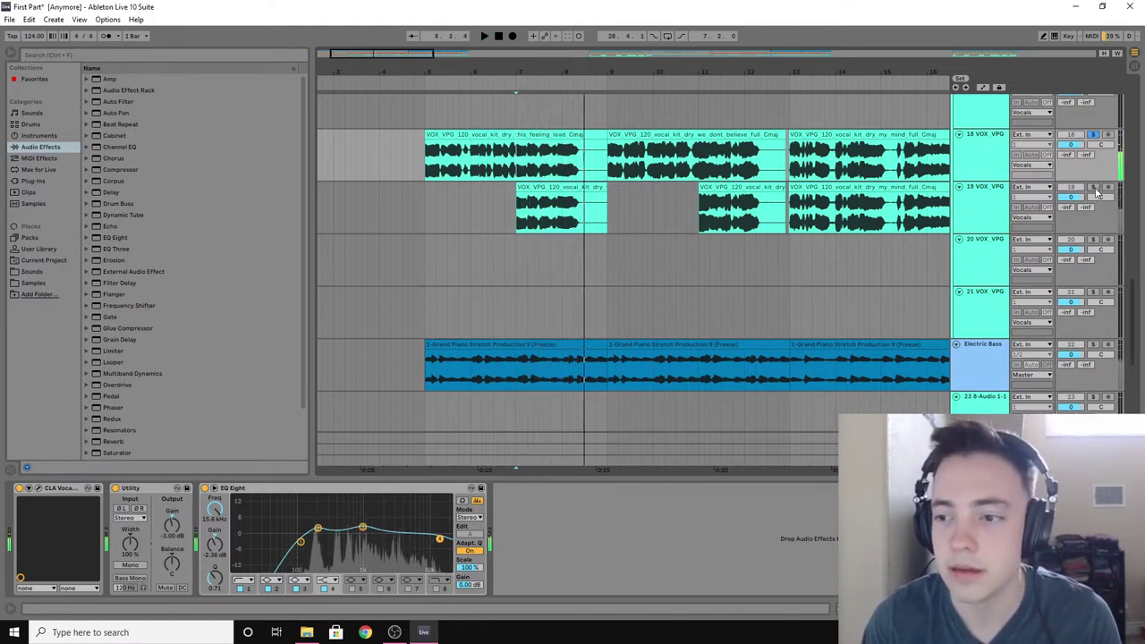
{"action": "left_click", "coordinate": [1092, 187]}
{"action": "key", "text": "space"}
{"action": "key", "text": "space"}
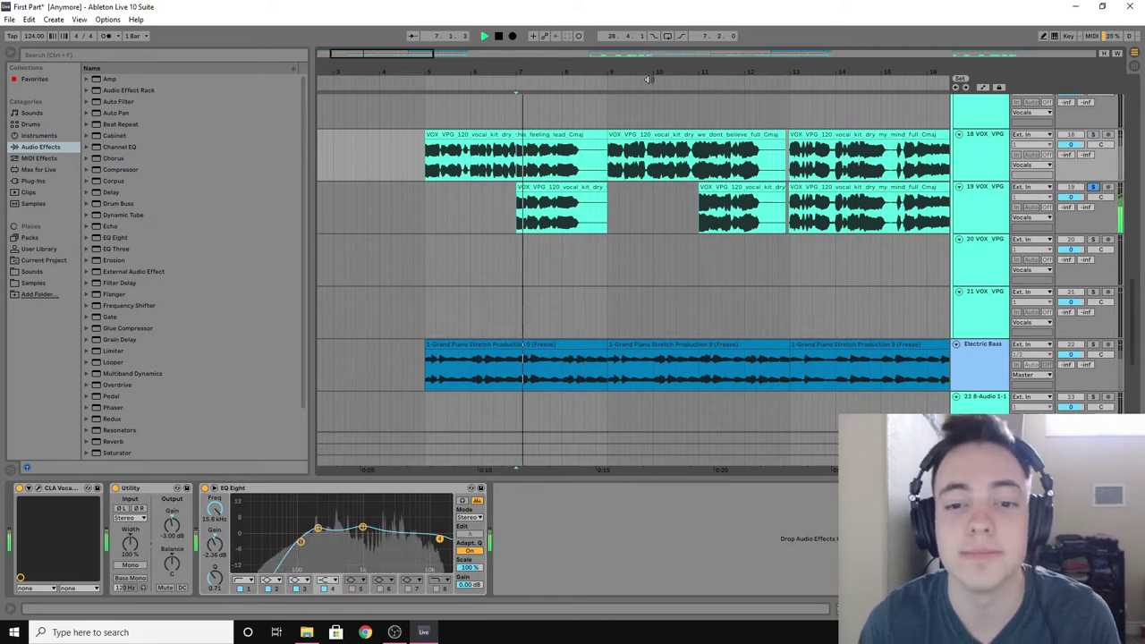
{"action": "key", "text": "space"}
{"action": "left_click", "coordinate": [1092, 134], "text": "ctrl"}
{"action": "key", "text": "space"}
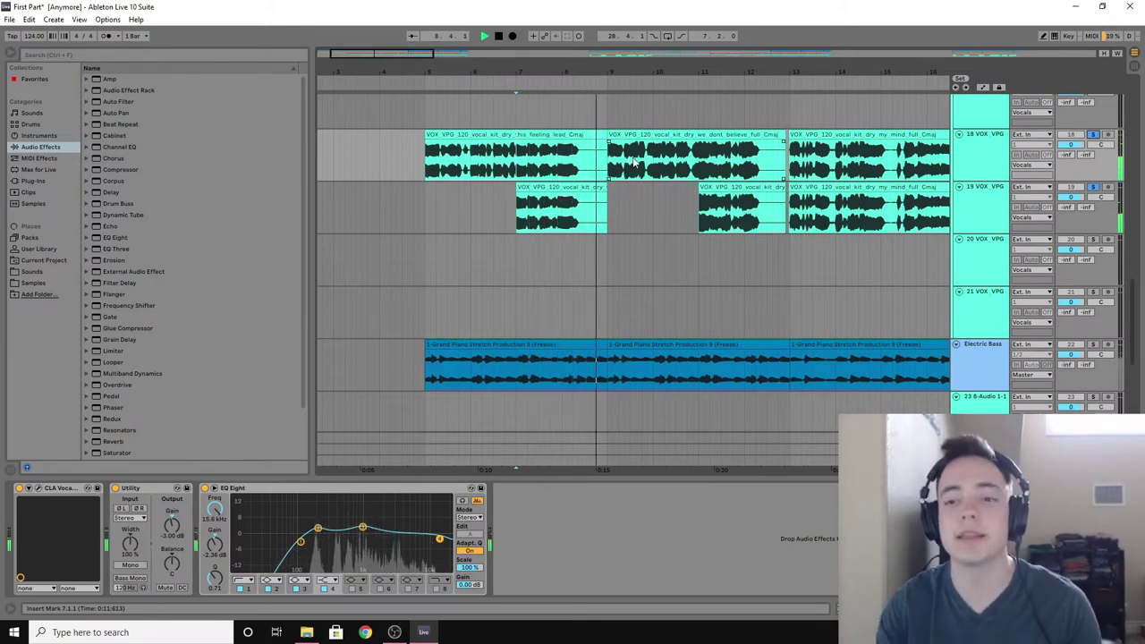
Step: Stop playback, then restart it from an insert mark on track 21
{"action": "key", "text": "space"}
{"action": "scroll", "coordinate": [1050, 230], "scroll_direction": "down", "scroll_amount": 1}
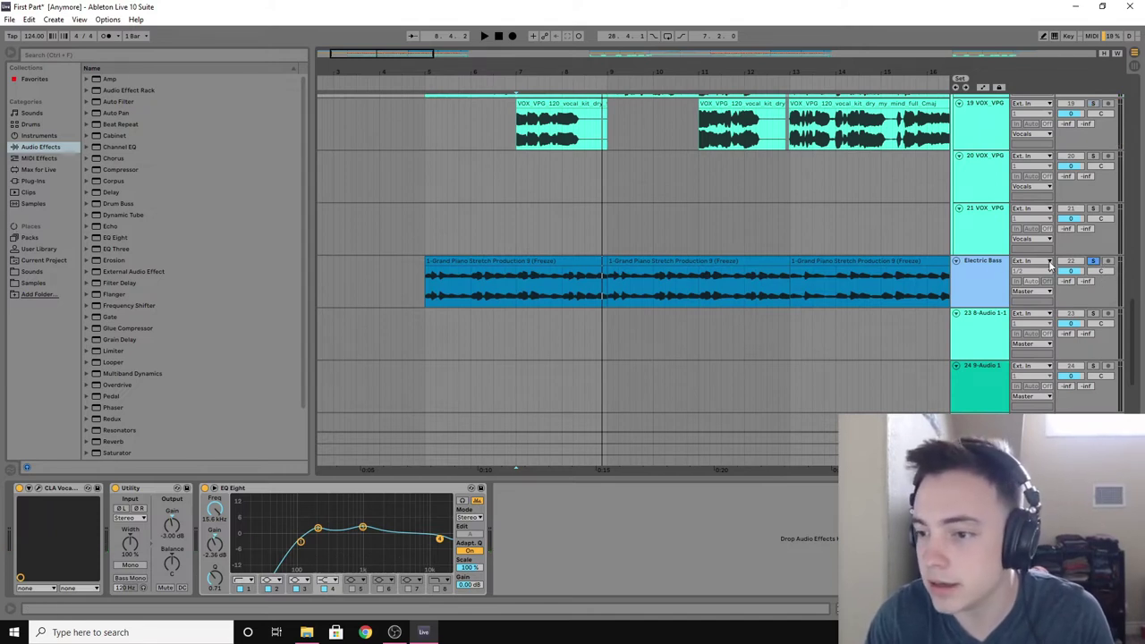
{"action": "scroll", "coordinate": [703, 268], "scroll_direction": "up", "scroll_amount": 1}
{"action": "left_click", "coordinate": [419, 293]}
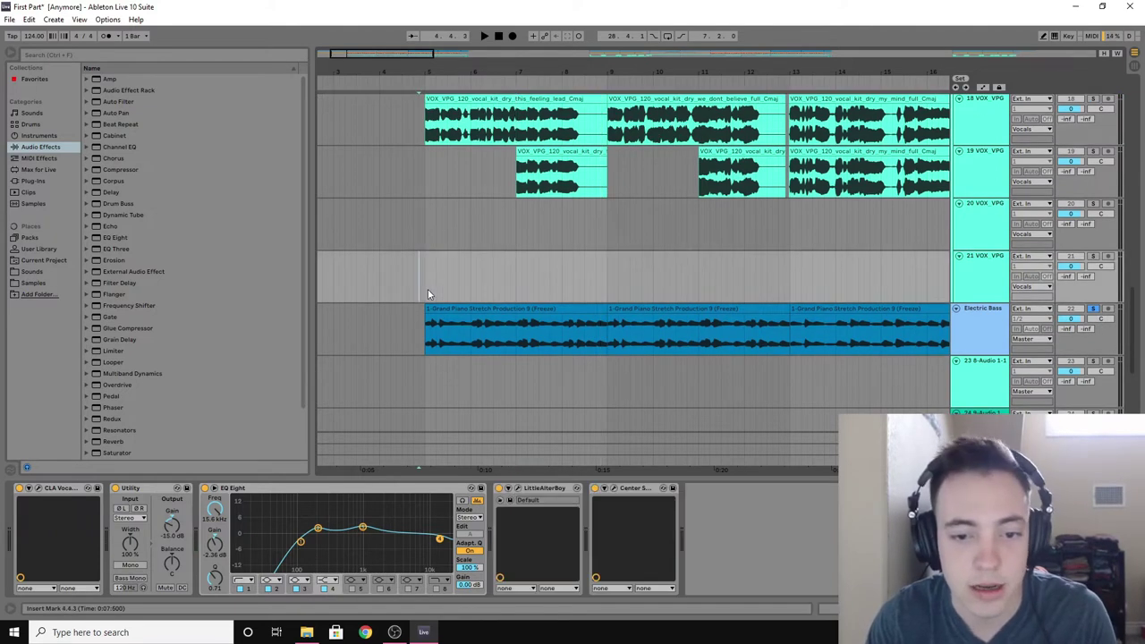
{"action": "key", "text": "space"}
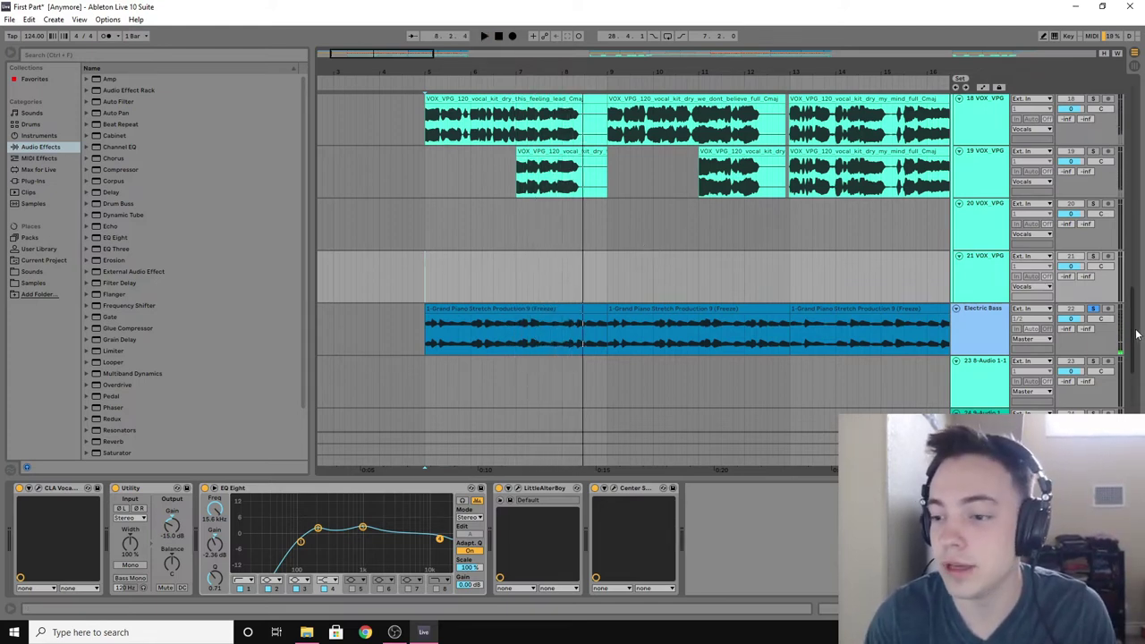
Step: Scroll through the arrangement to review the VOX VPG vocal and Electric Bass tracks
{"action": "left_click_drag", "start_coordinate": [1135, 334], "coordinate": [1125, 397]}
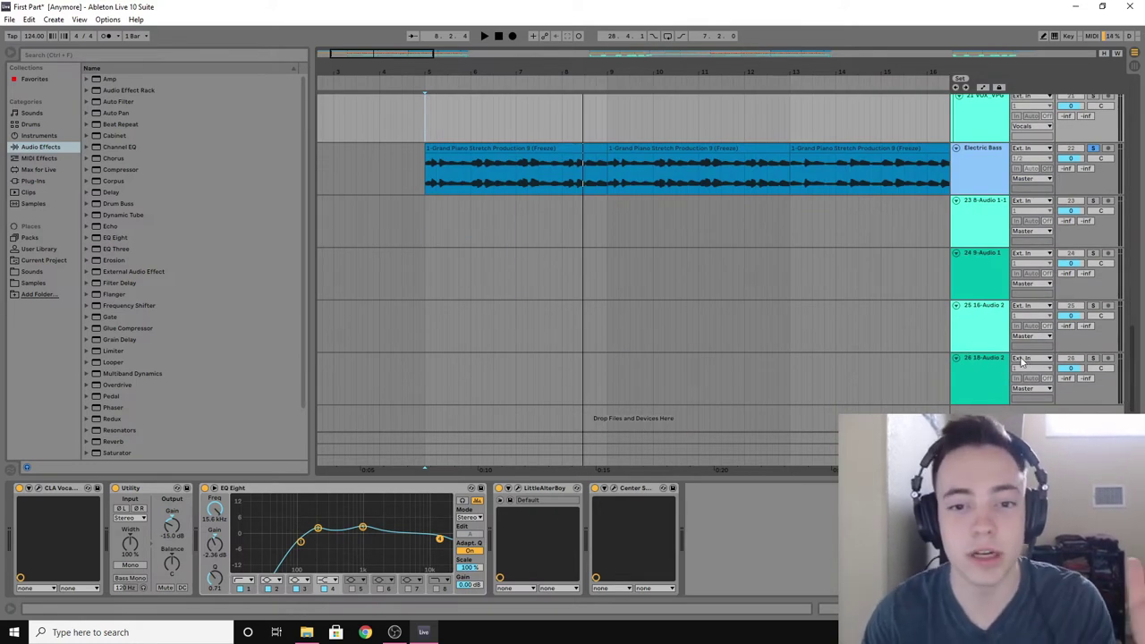
{"action": "scroll", "coordinate": [786, 224], "scroll_direction": "up", "scroll_amount": 5}
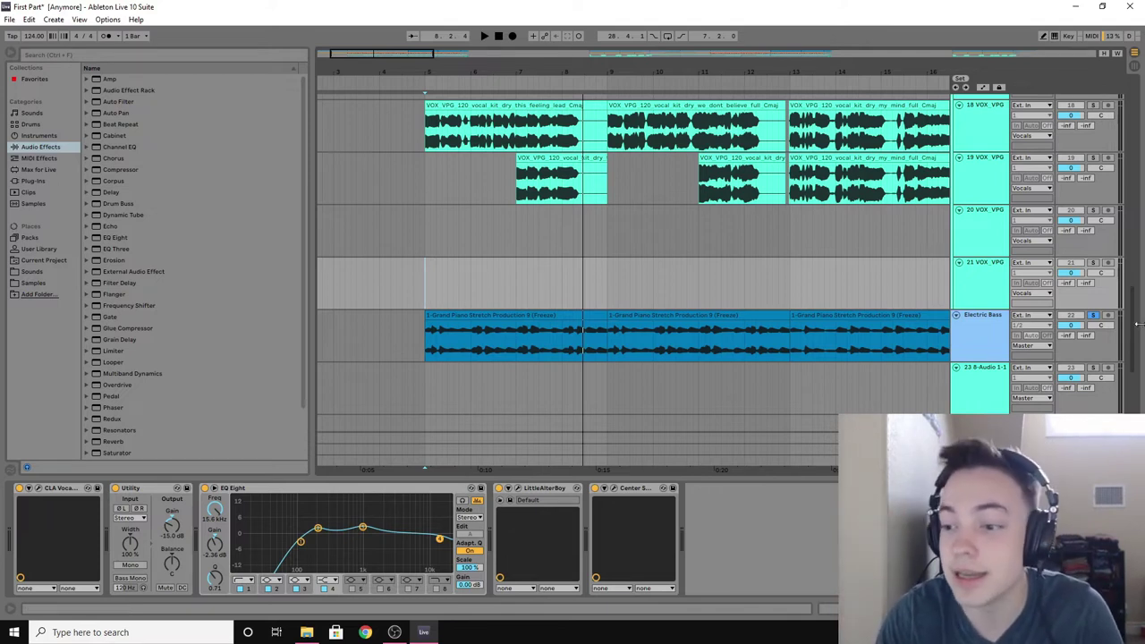
{"action": "mouse_move", "coordinate": [1138, 317]}
{"action": "left_mouse_down"}
{"action": "mouse_move", "coordinate": [1137, 376]}
{"action": "mouse_move", "coordinate": [1137, 161]}
{"action": "mouse_move", "coordinate": [1138, 307]}
{"action": "left_mouse_up"}
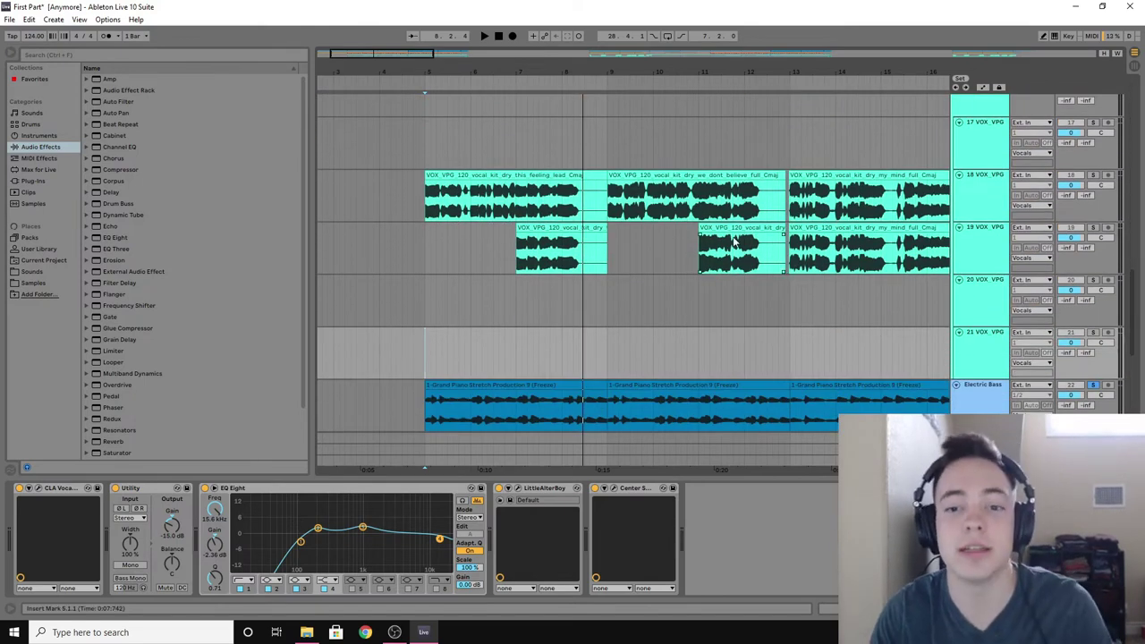
{"action": "scroll", "coordinate": [629, 190], "scroll_direction": "down", "scroll_amount": 3}
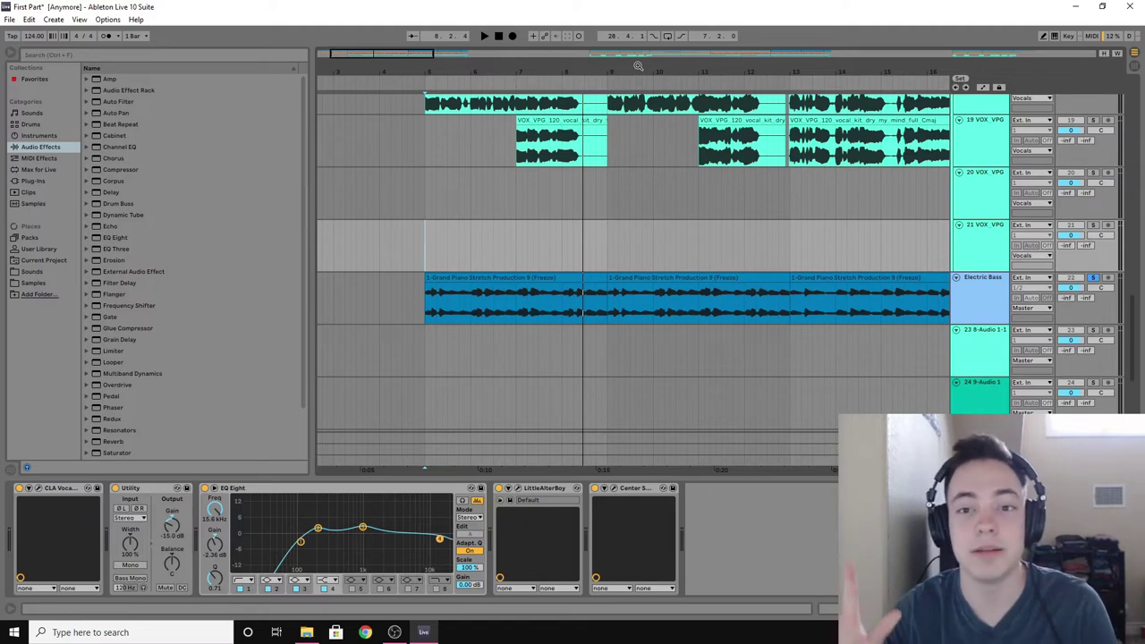
{"action": "scroll", "coordinate": [592, 159], "scroll_direction": "down", "scroll_amount": 1}
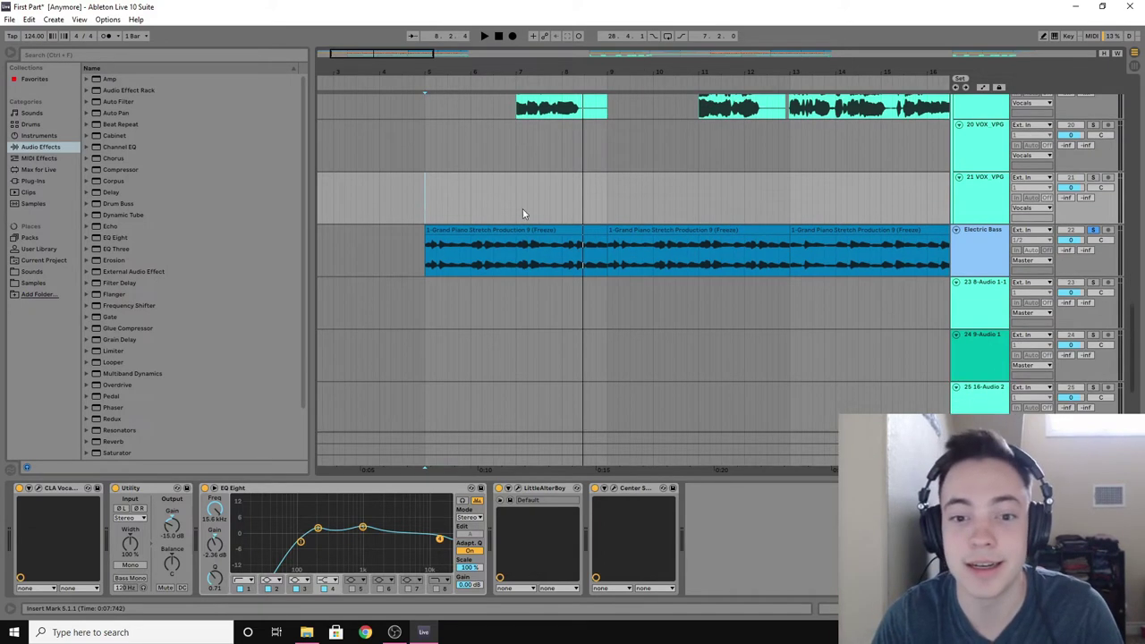
Step: Select bars 5 to 9 of the Electric Bass clip, clear it, and reselect the same range
{"action": "left_click_drag", "start_coordinate": [428, 254], "coordinate": [607, 251]}
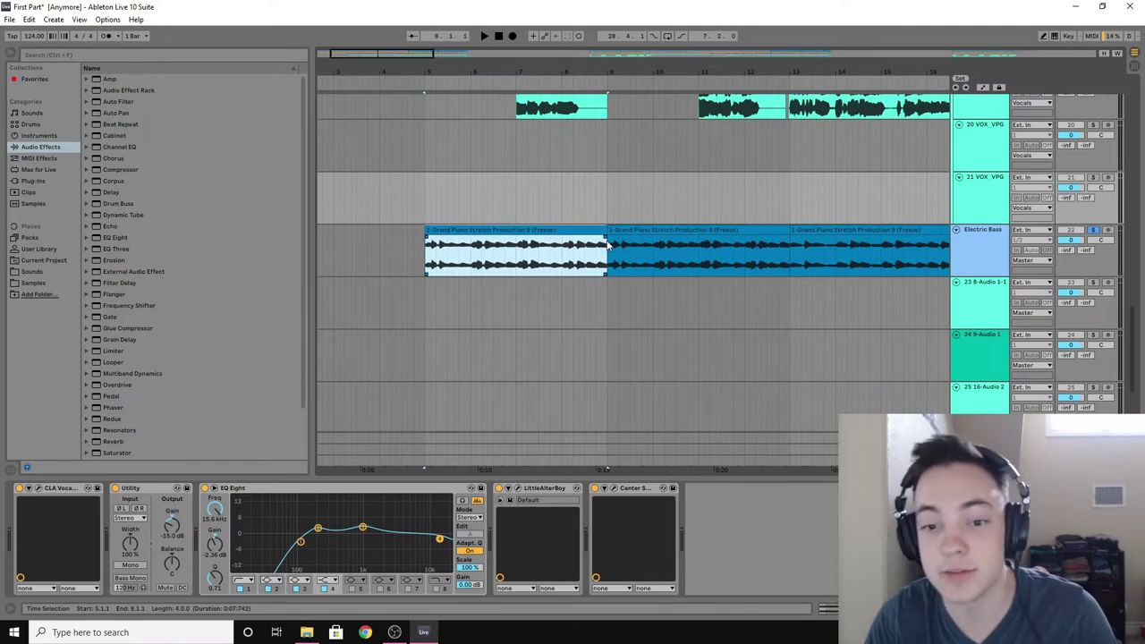
{"action": "left_click", "coordinate": [421, 194]}
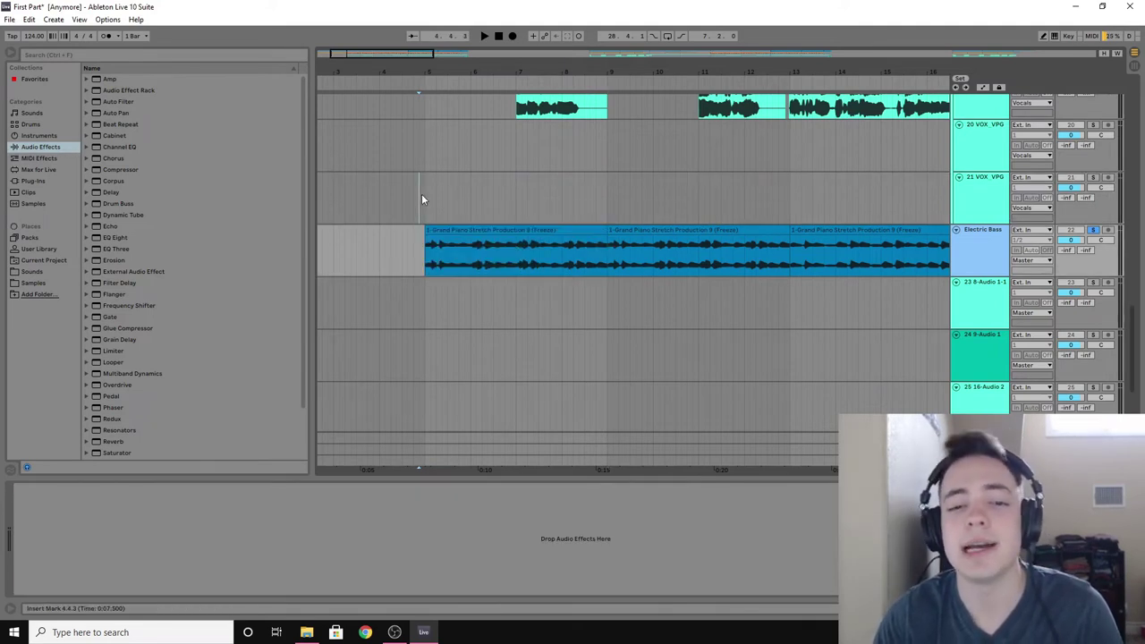
{"action": "left_click", "coordinate": [417, 256]}
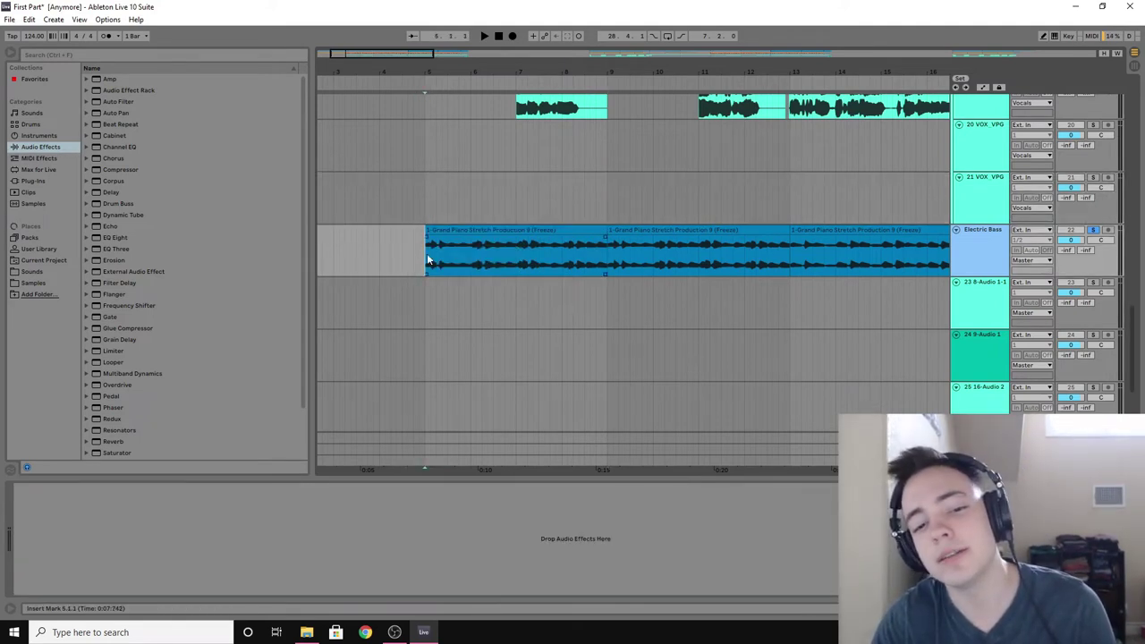
{"action": "left_click_drag", "start_coordinate": [427, 259], "coordinate": [607, 263]}
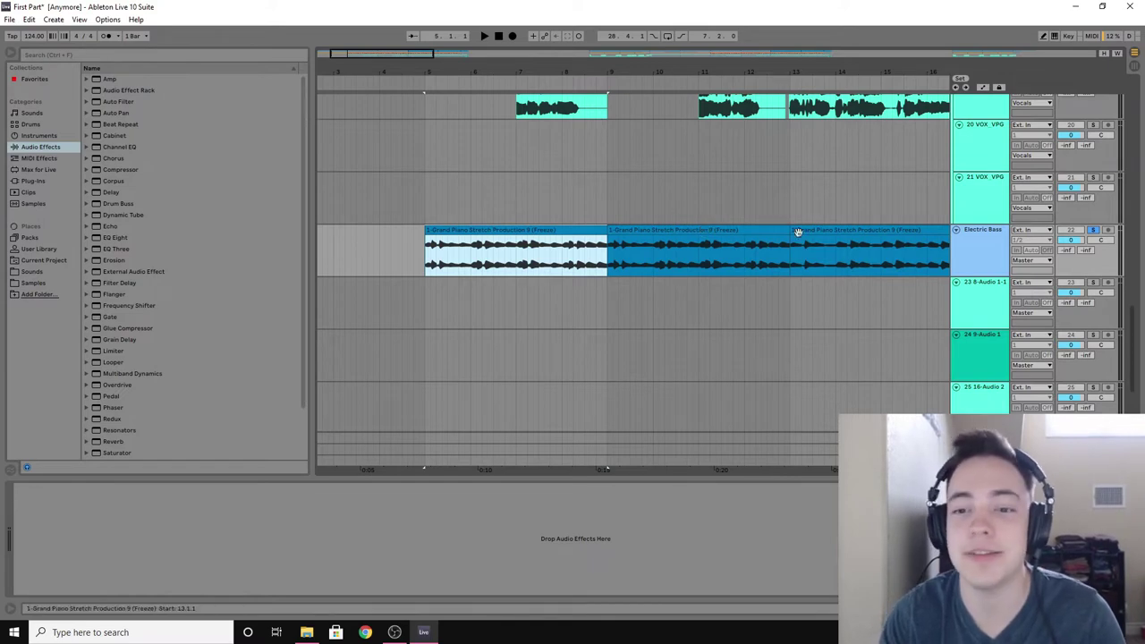
Step: Scroll up to the Western Australia Kit drum tracks 10 and 11
{"action": "left_click_drag", "start_coordinate": [662, 69], "coordinate": [686, 69]}
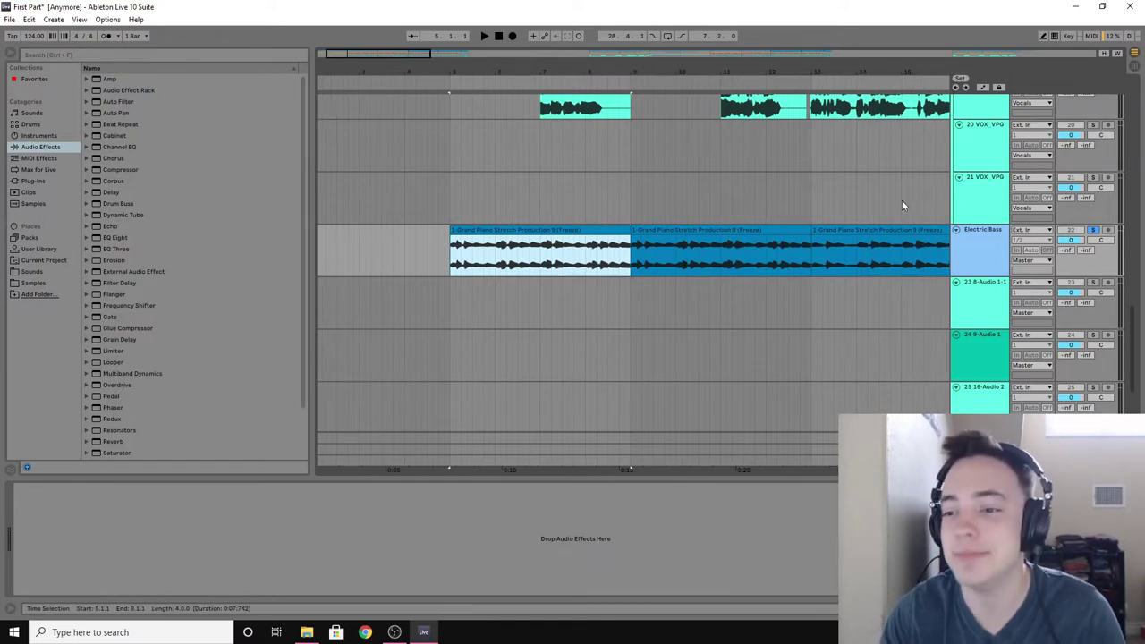
{"action": "scroll", "coordinate": [899, 208], "scroll_direction": "up", "scroll_amount": 1}
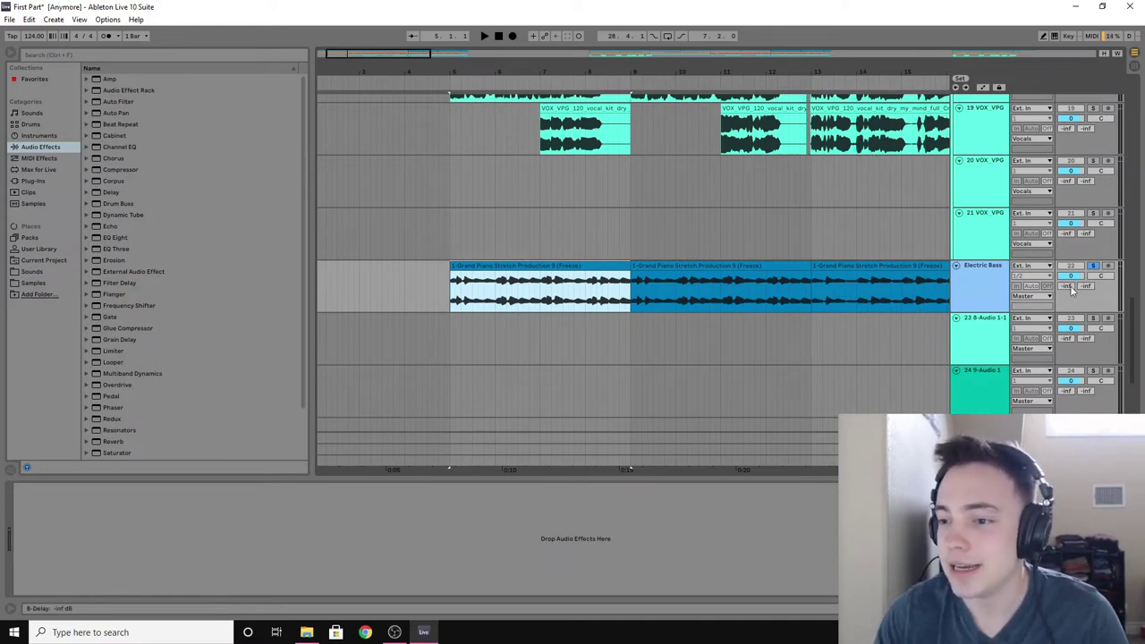
{"action": "scroll", "coordinate": [1072, 289], "scroll_direction": "up", "scroll_amount": 2}
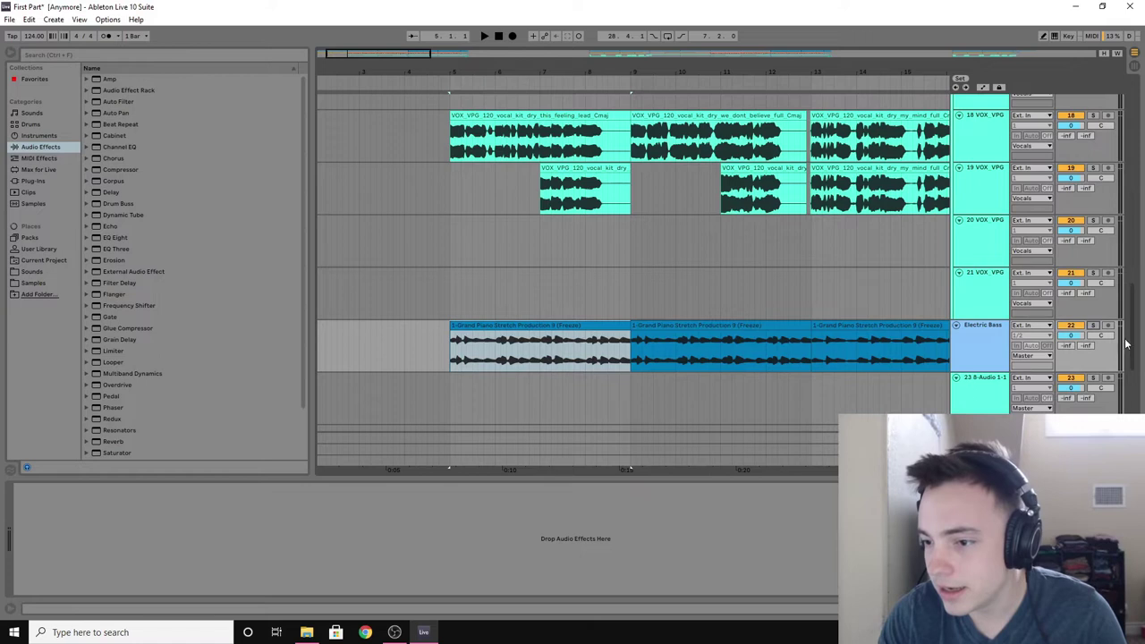
{"action": "left_click_drag", "start_coordinate": [1127, 329], "coordinate": [1139, 224]}
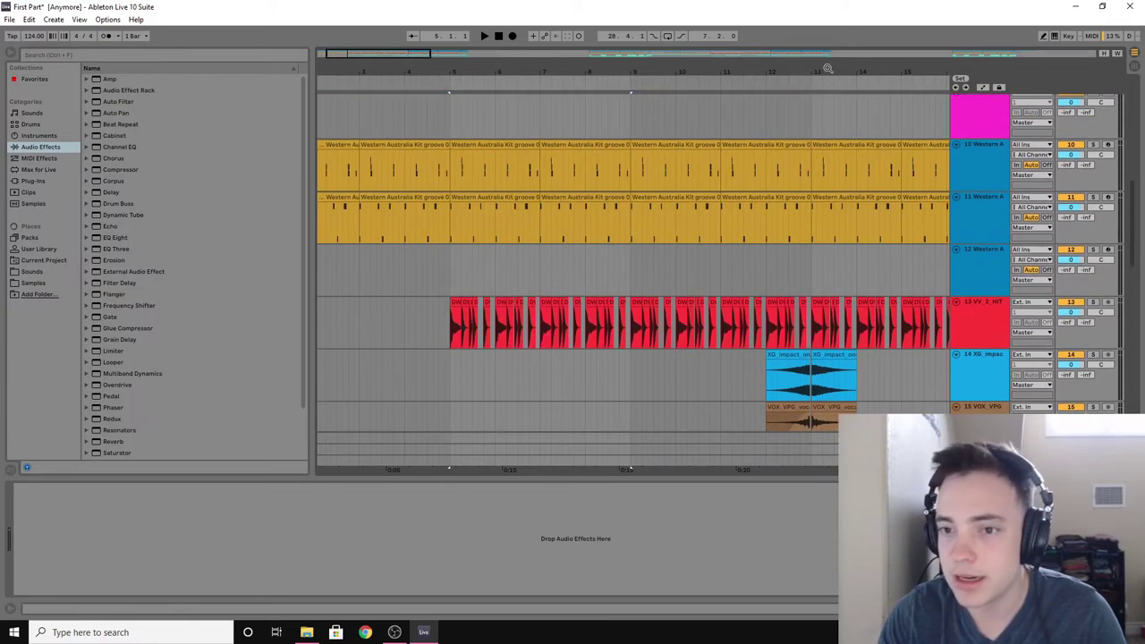
Step: Reframe the timeline and play the drum section from bar 5
{"action": "left_click_drag", "start_coordinate": [828, 68], "coordinate": [429, 63]}
{"action": "scroll", "coordinate": [498, 61], "scroll_direction": "down", "scroll_amount": 3}
{"action": "left_click", "coordinate": [375, 219]}
{"action": "key", "text": "space"}
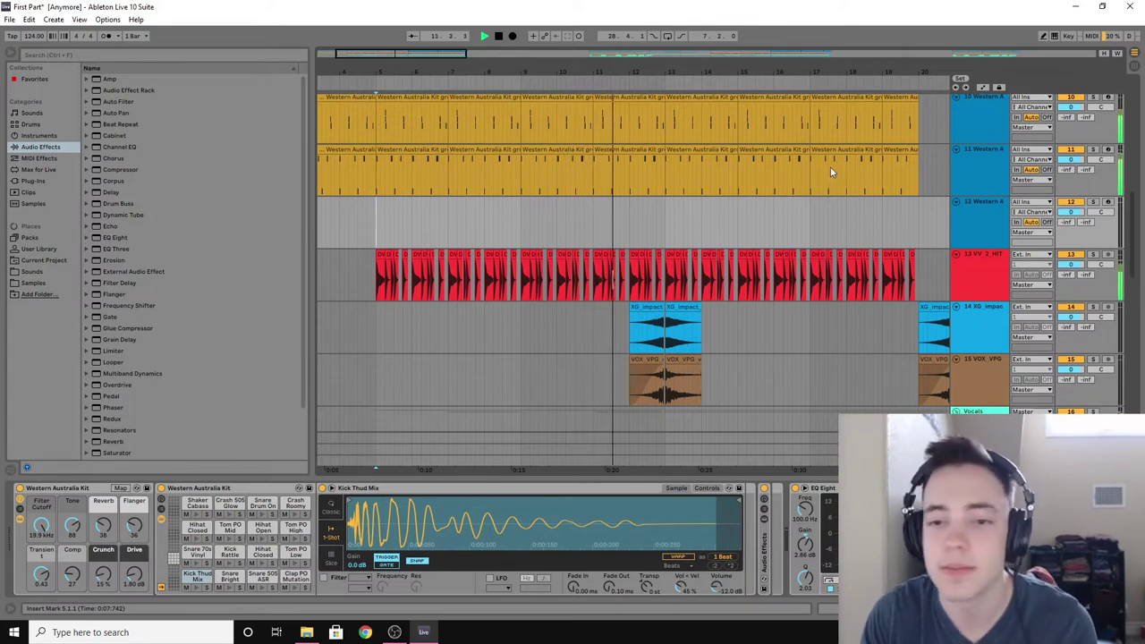
Step: Scroll down through the tracks and move the playback start to bar 11.4.1
{"action": "scroll", "coordinate": [818, 214], "scroll_direction": "down", "scroll_amount": 1}
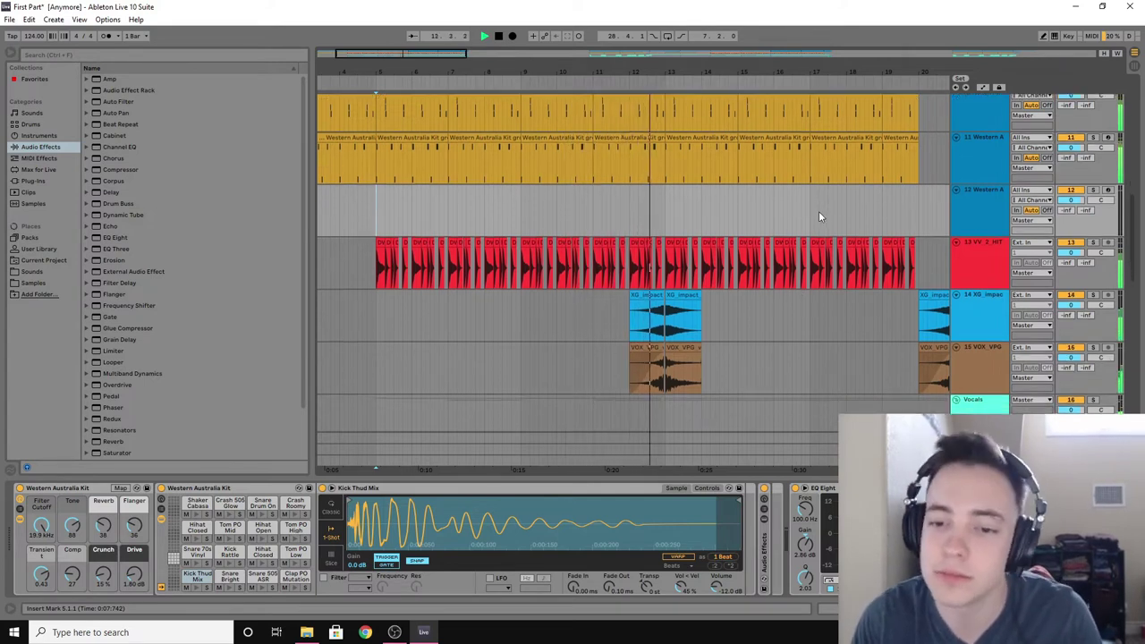
{"action": "scroll", "coordinate": [819, 211], "scroll_direction": "down", "scroll_amount": 2}
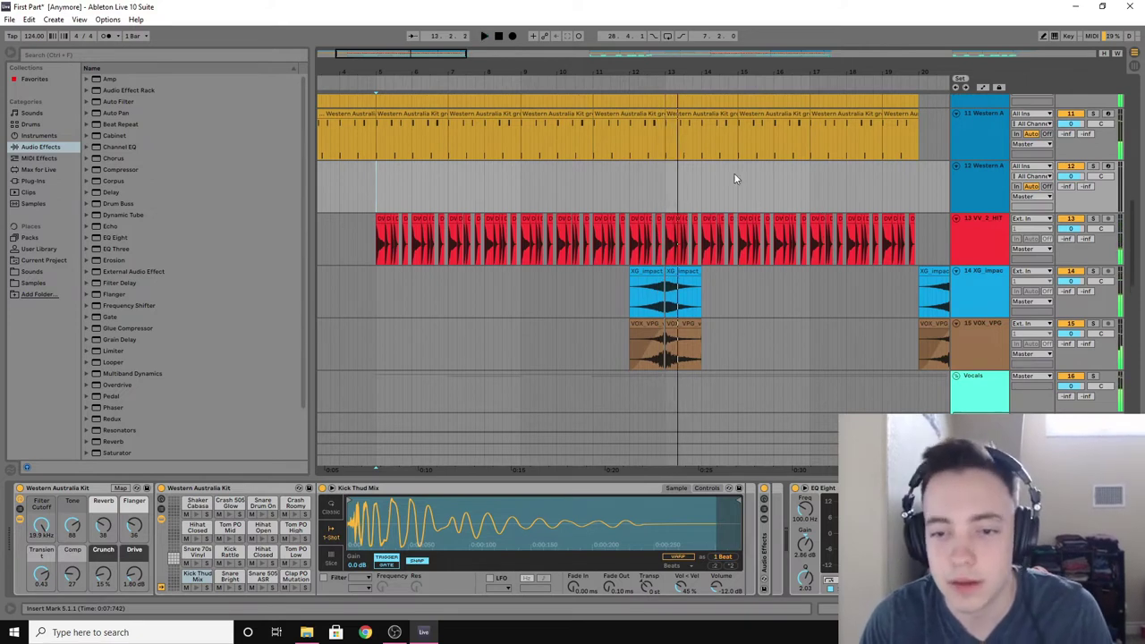
{"action": "scroll", "coordinate": [739, 180], "scroll_direction": "down", "scroll_amount": 3}
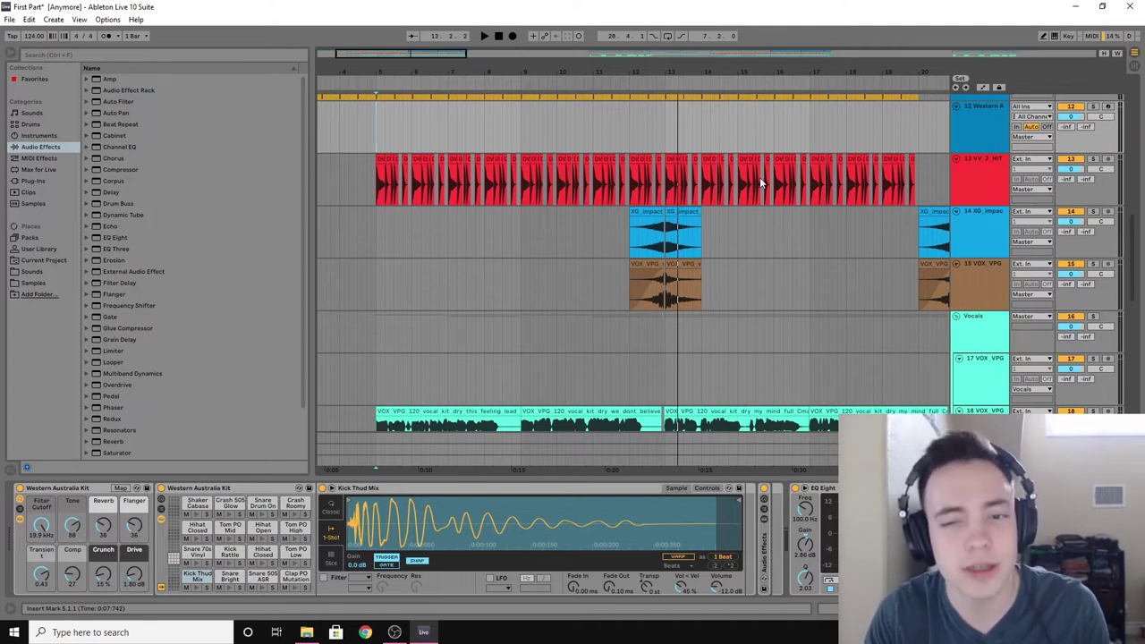
{"action": "left_click", "coordinate": [621, 139]}
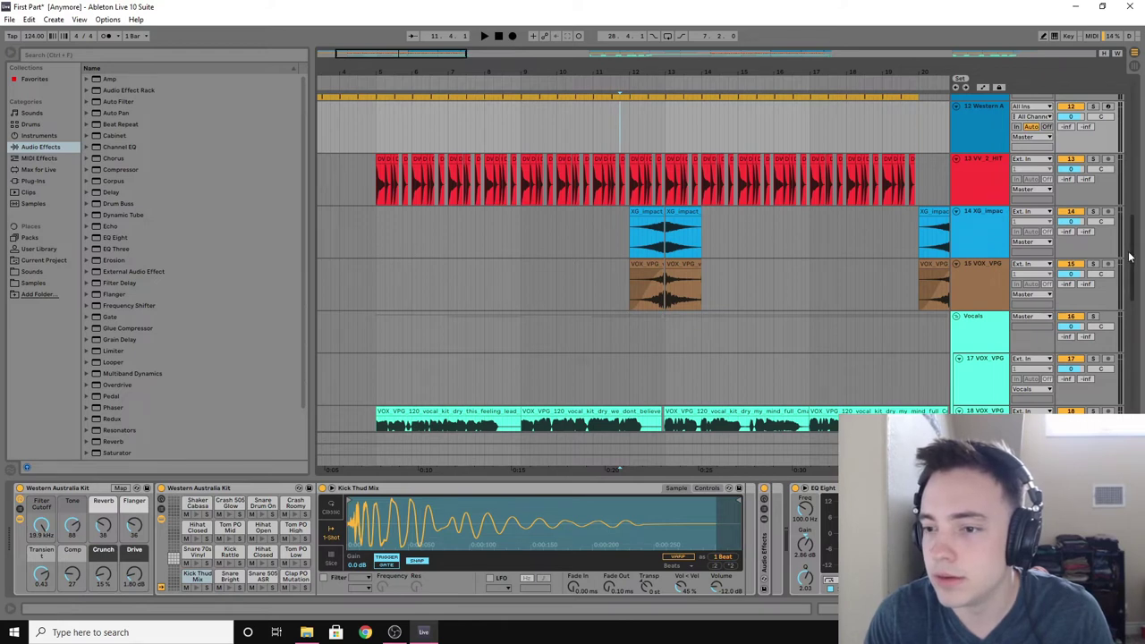
Step: Audition the XG impact clip and the soloed track 15 VOX VPG from bar 12
{"action": "left_click", "coordinate": [666, 230]}
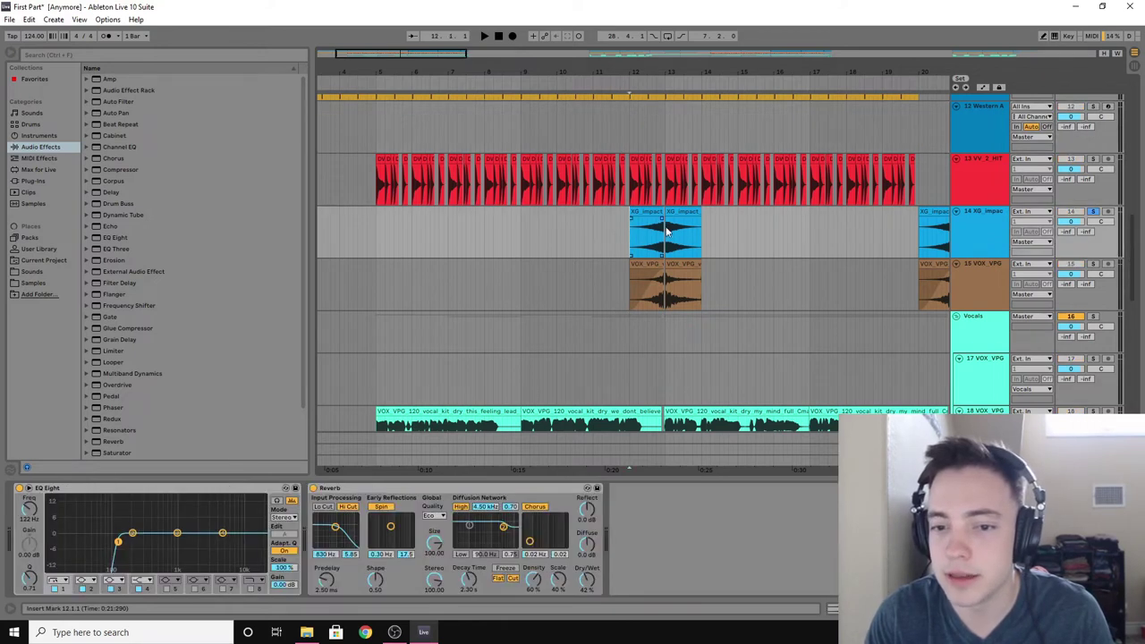
{"action": "key", "text": "space"}
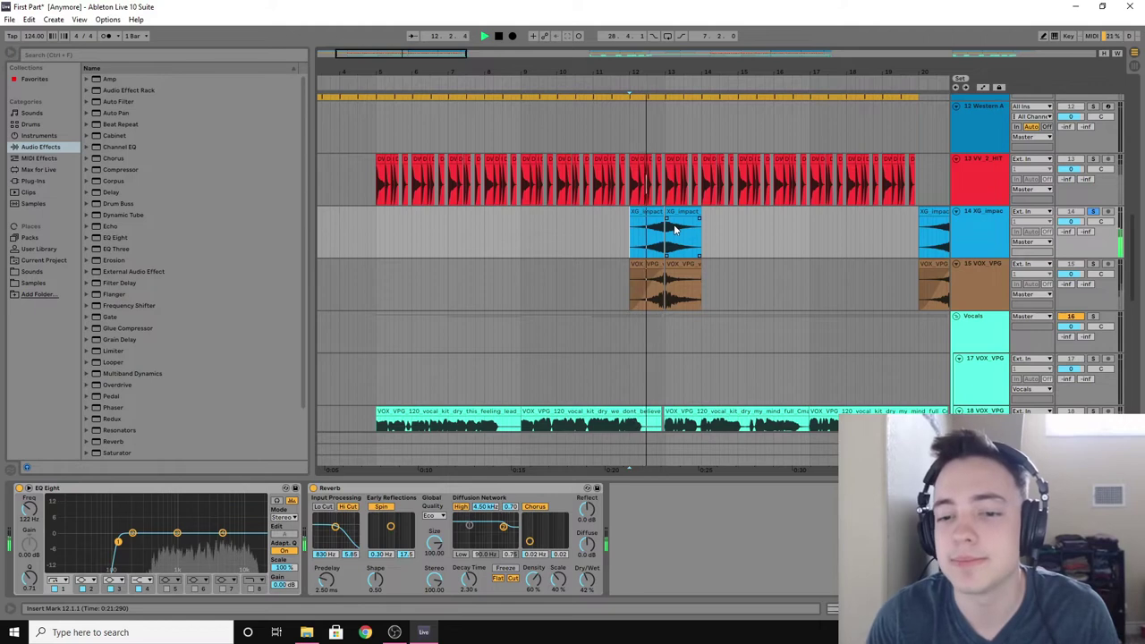
{"action": "left_click", "coordinate": [1093, 264]}
{"action": "left_click", "coordinate": [633, 281]}
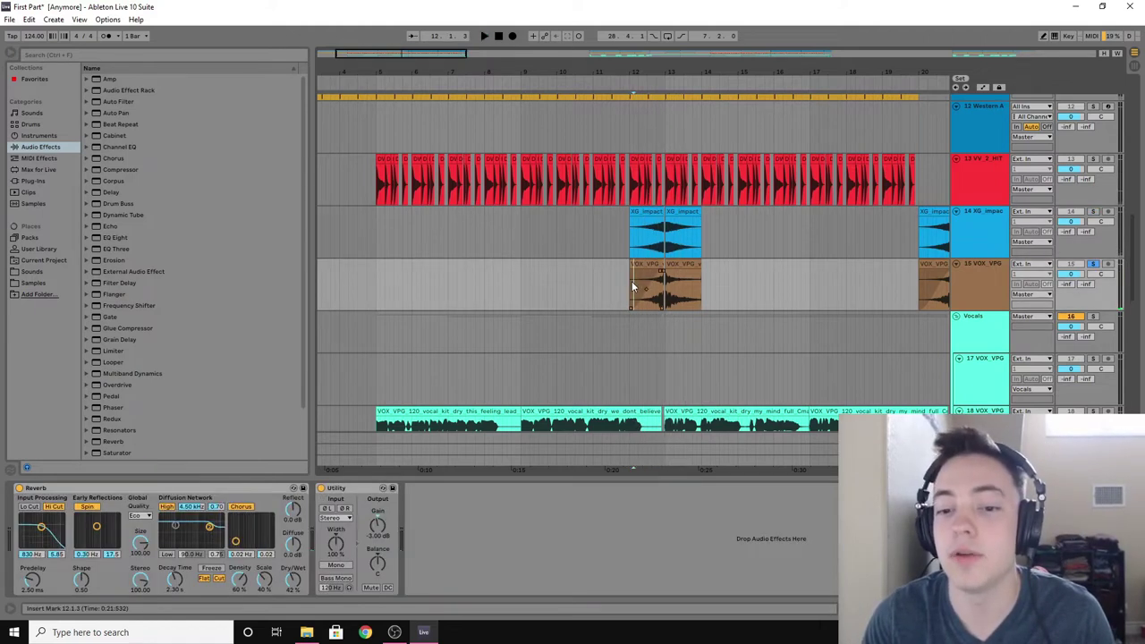
{"action": "key", "text": "space"}
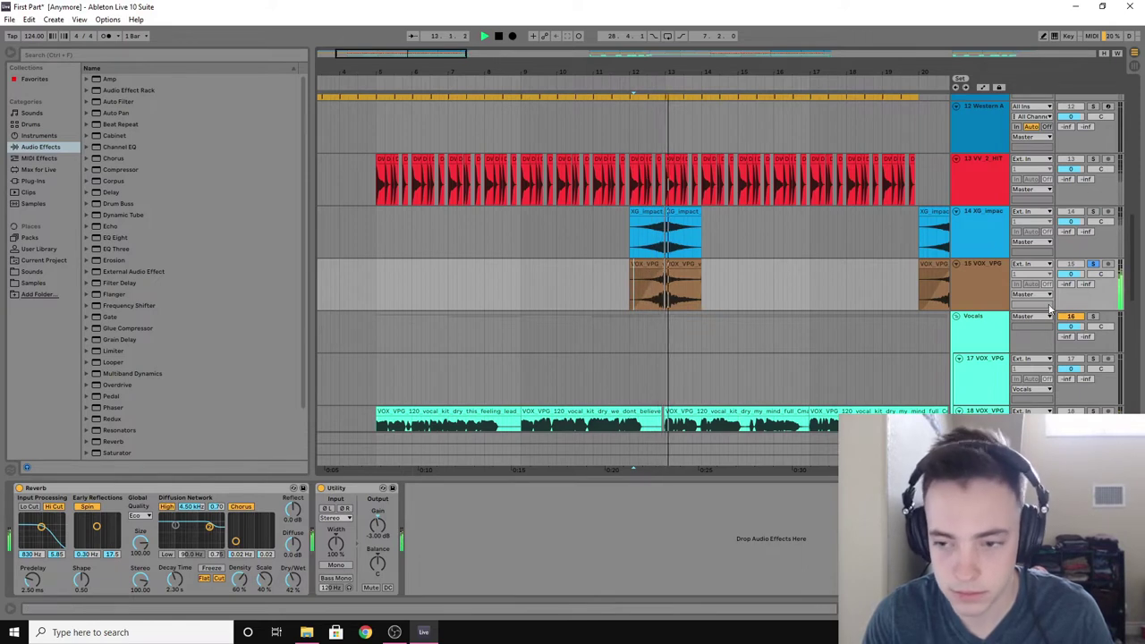
Step: Unsolo track 15 and play the full mix from bar 12 with the Western Australia Kit track selected
{"action": "left_click", "coordinate": [1093, 264]}
{"action": "key", "text": "space"}
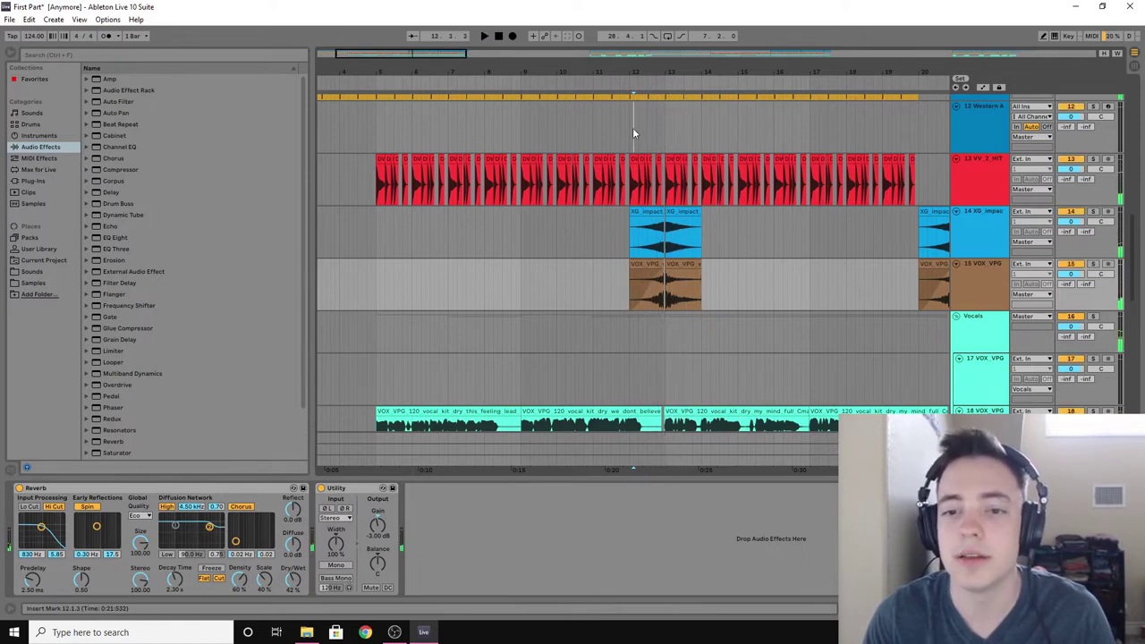
{"action": "left_click", "coordinate": [630, 127]}
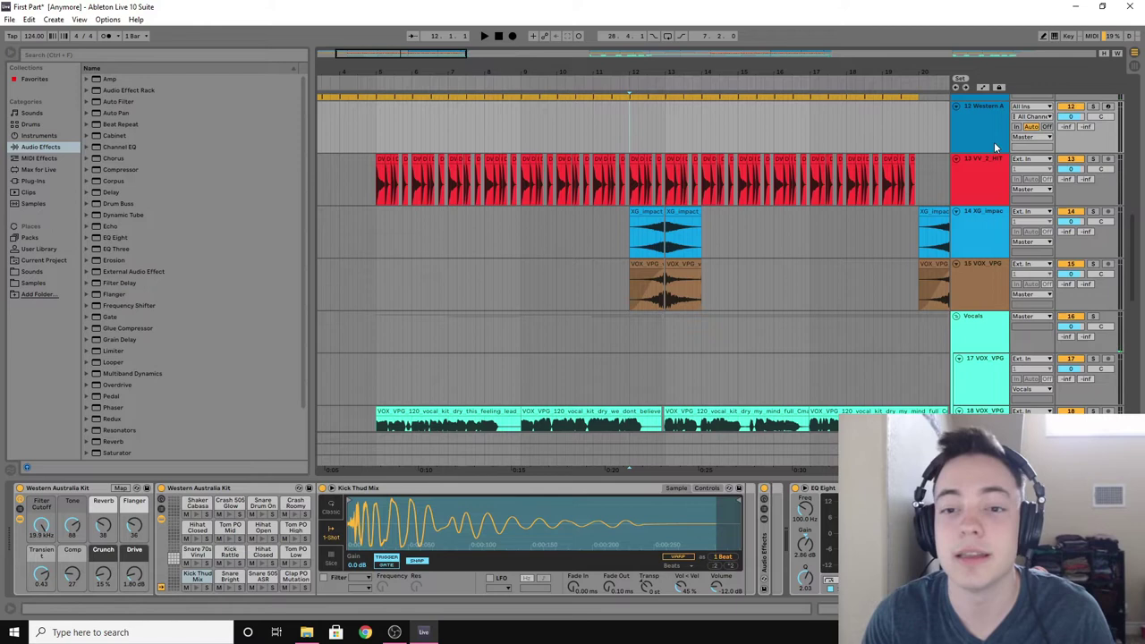
{"action": "key", "text": "space"}
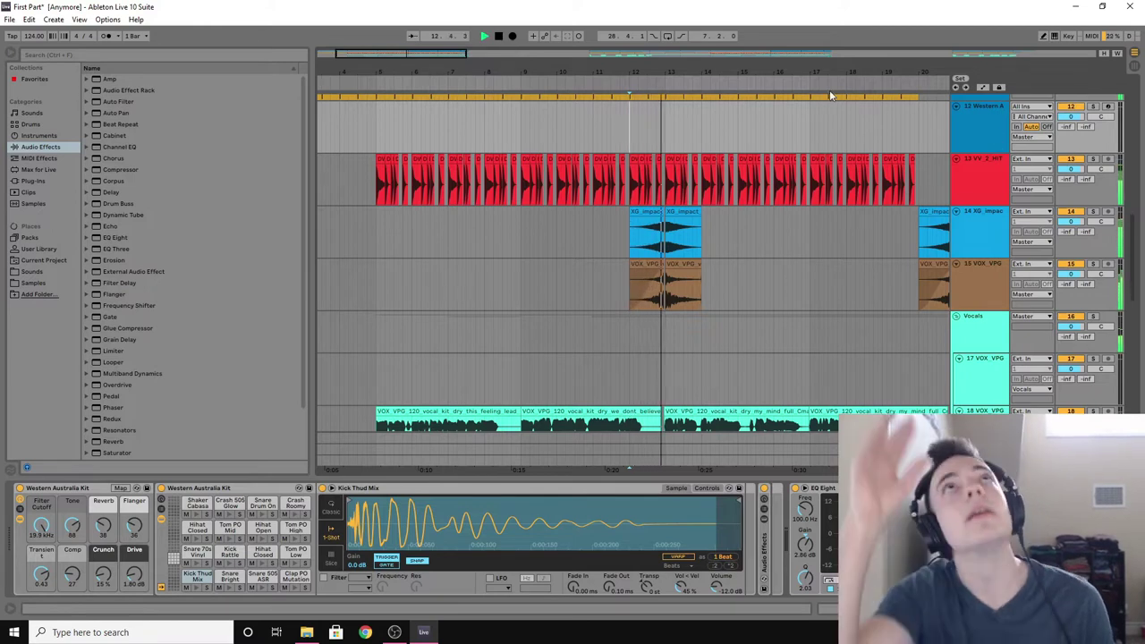
Step: Solo the Serum track 3, then the strings track, playing each from bar 13
{"action": "scroll", "coordinate": [831, 152], "scroll_direction": "down", "scroll_amount": 5}
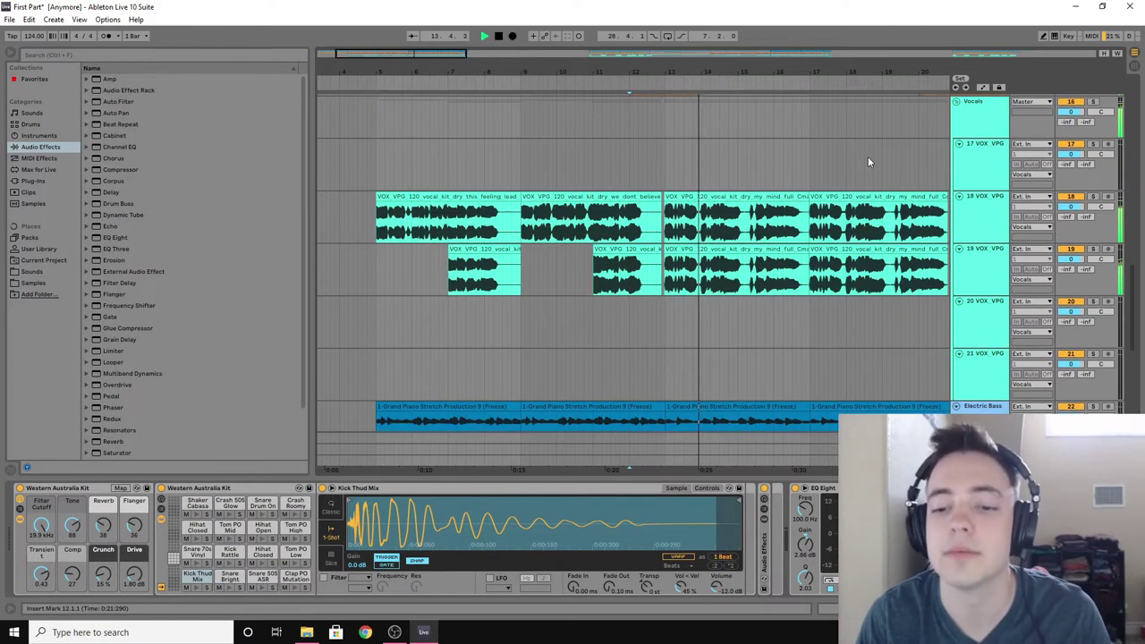
{"action": "scroll", "coordinate": [868, 161], "scroll_direction": "down", "scroll_amount": 6}
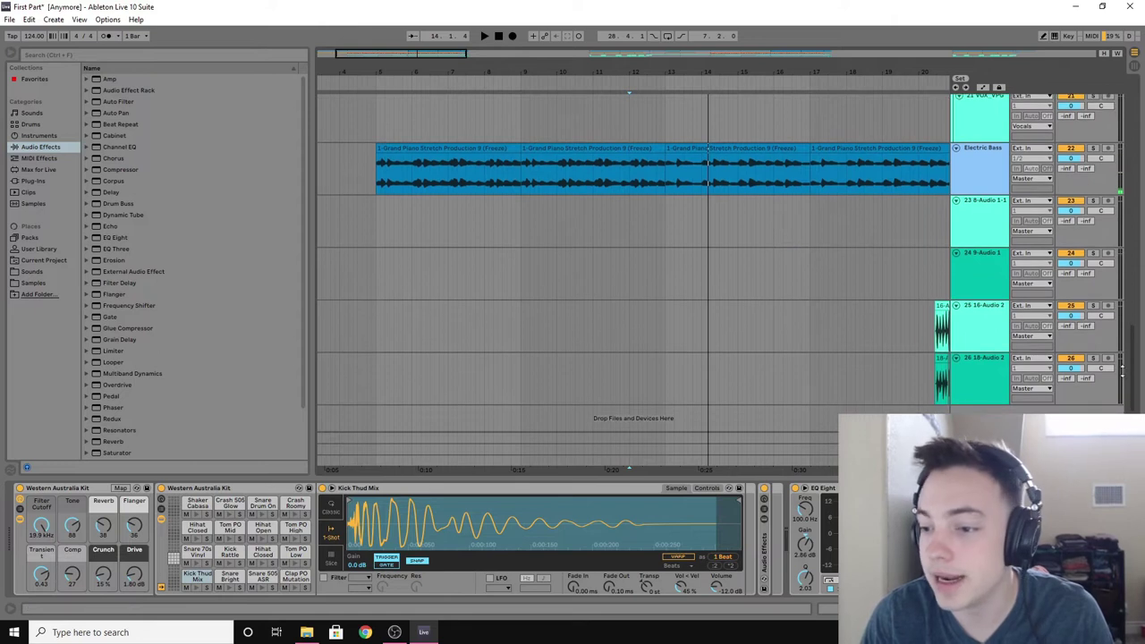
{"action": "scroll", "coordinate": [729, 98], "scroll_direction": "up", "scroll_amount": 20}
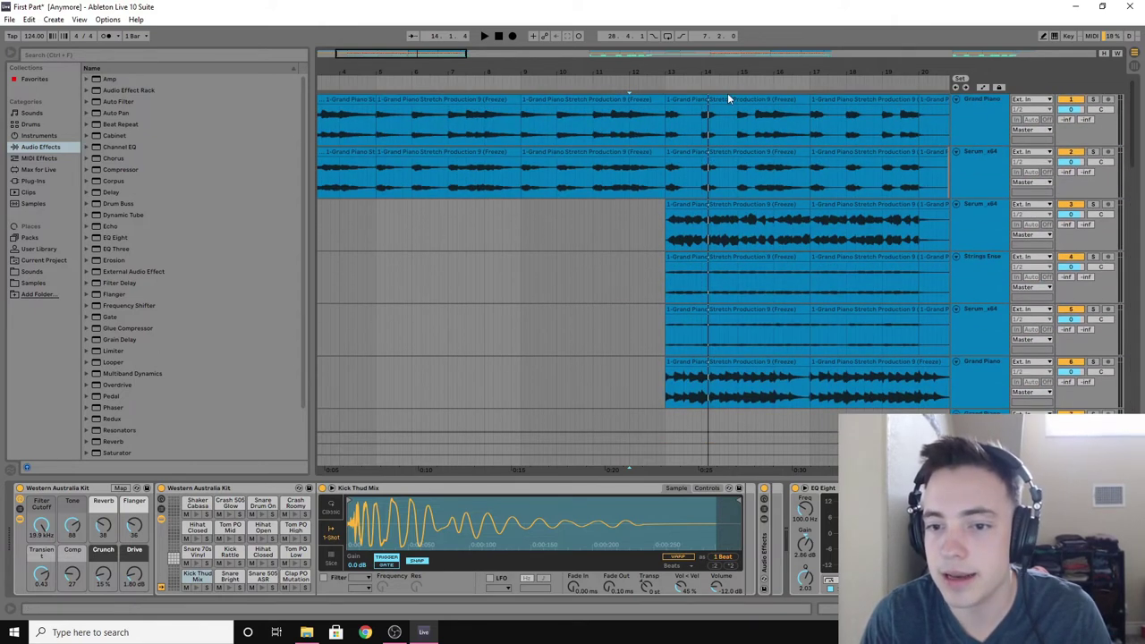
{"action": "scroll", "coordinate": [469, 206], "scroll_direction": "right", "scroll_amount": 5}
{"action": "left_click", "coordinate": [485, 230]}
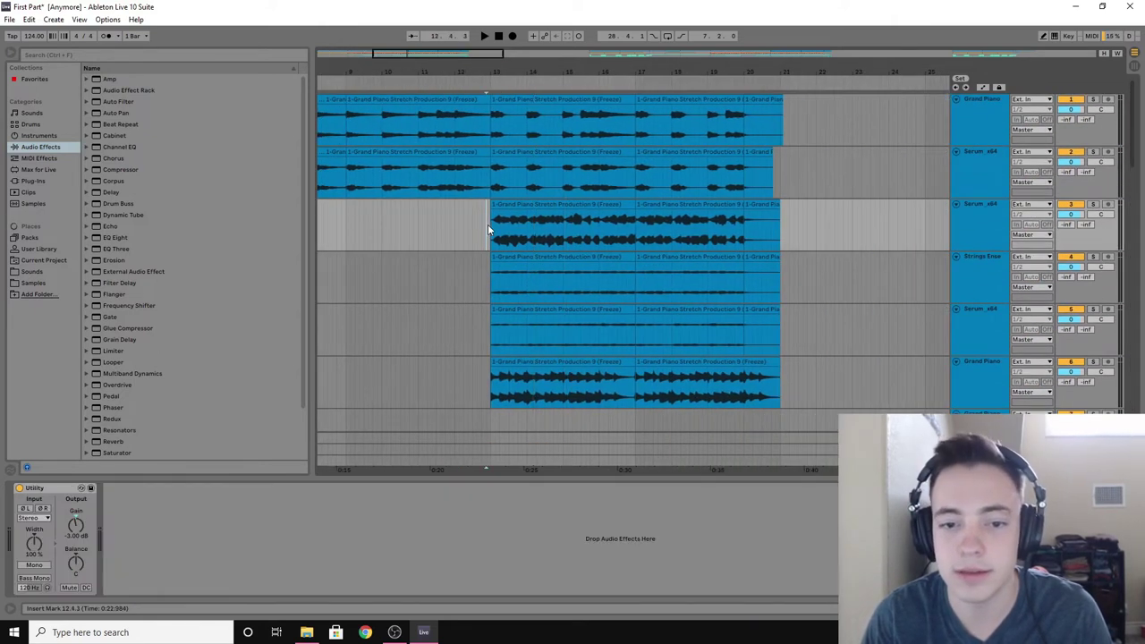
{"action": "left_click", "coordinate": [1093, 205]}
{"action": "key", "text": "space"}
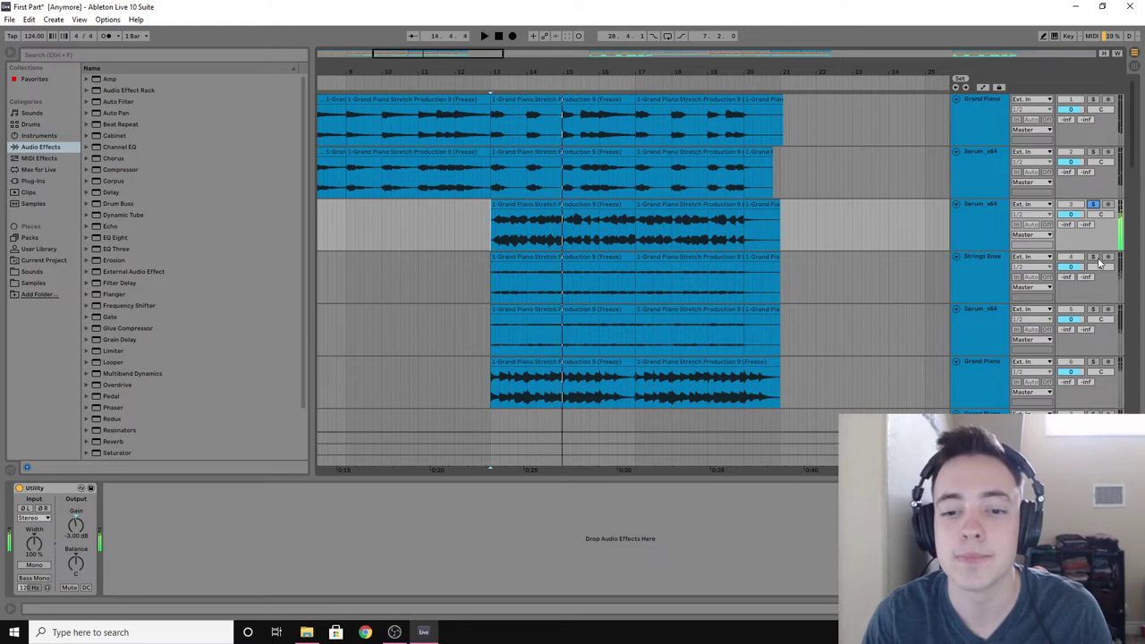
{"action": "left_click", "coordinate": [1095, 259]}
{"action": "key", "text": "space"}
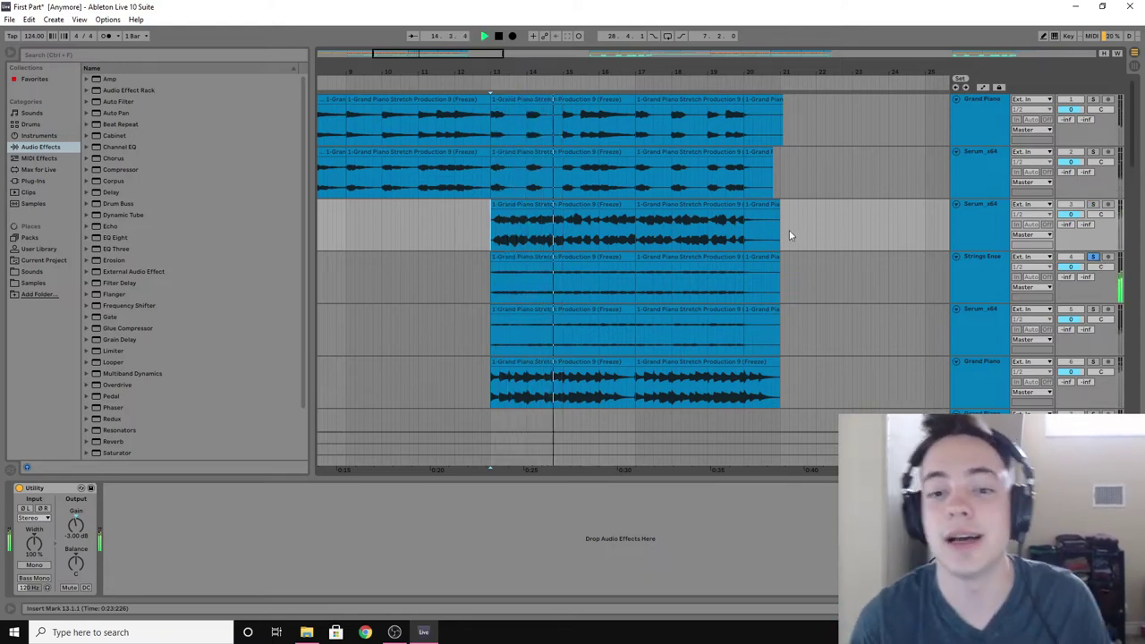
{"action": "key", "text": "space"}
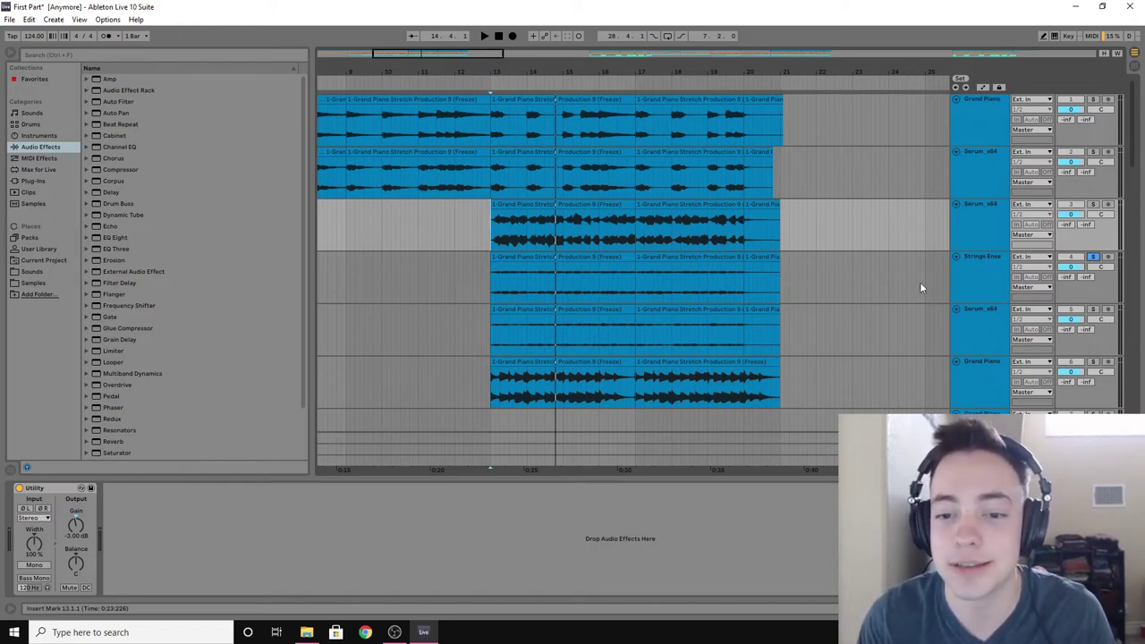
Step: Solo the fifth piano layer track and play it from its clip
{"action": "left_click", "coordinate": [490, 288]}
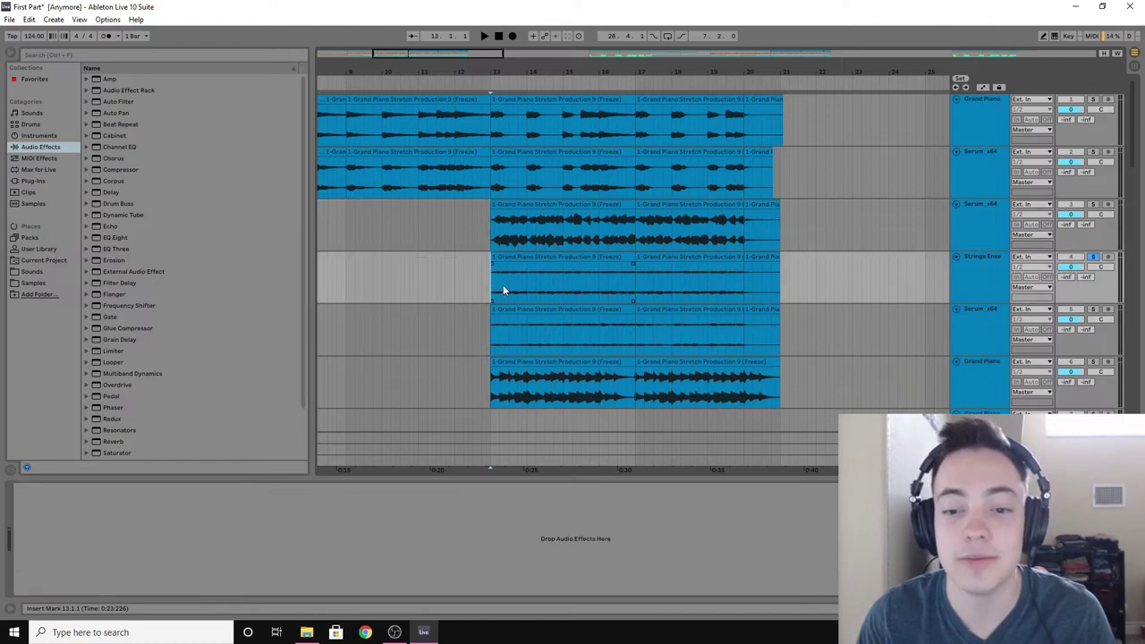
{"action": "left_click", "coordinate": [1092, 309]}
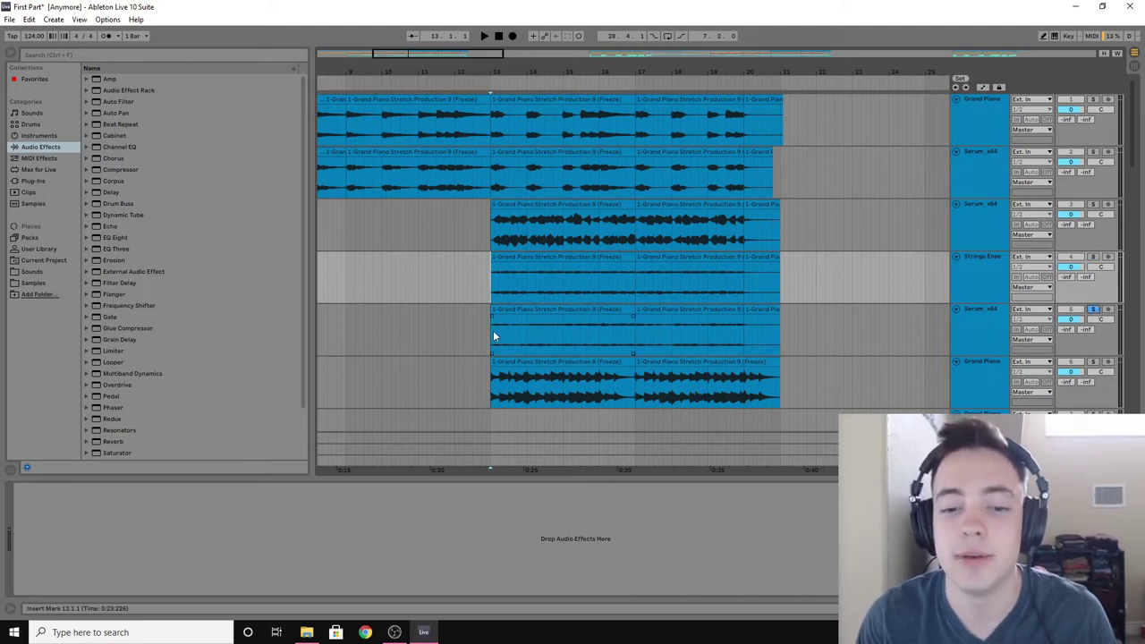
{"action": "left_click", "coordinate": [493, 333]}
{"action": "key", "text": "space"}
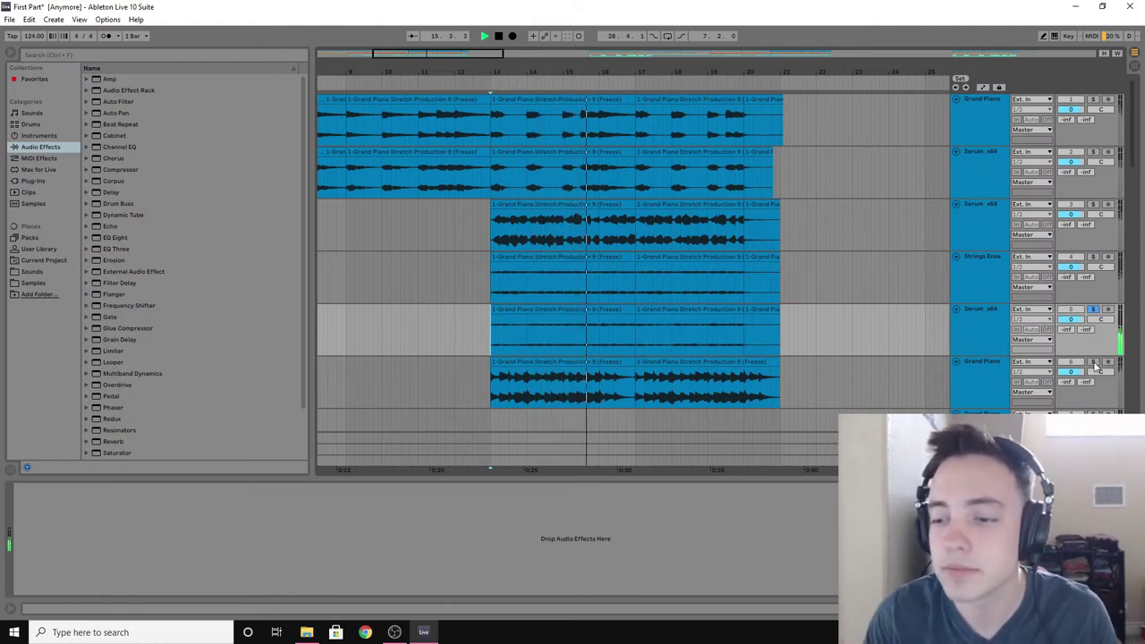
{"action": "key", "text": "space"}
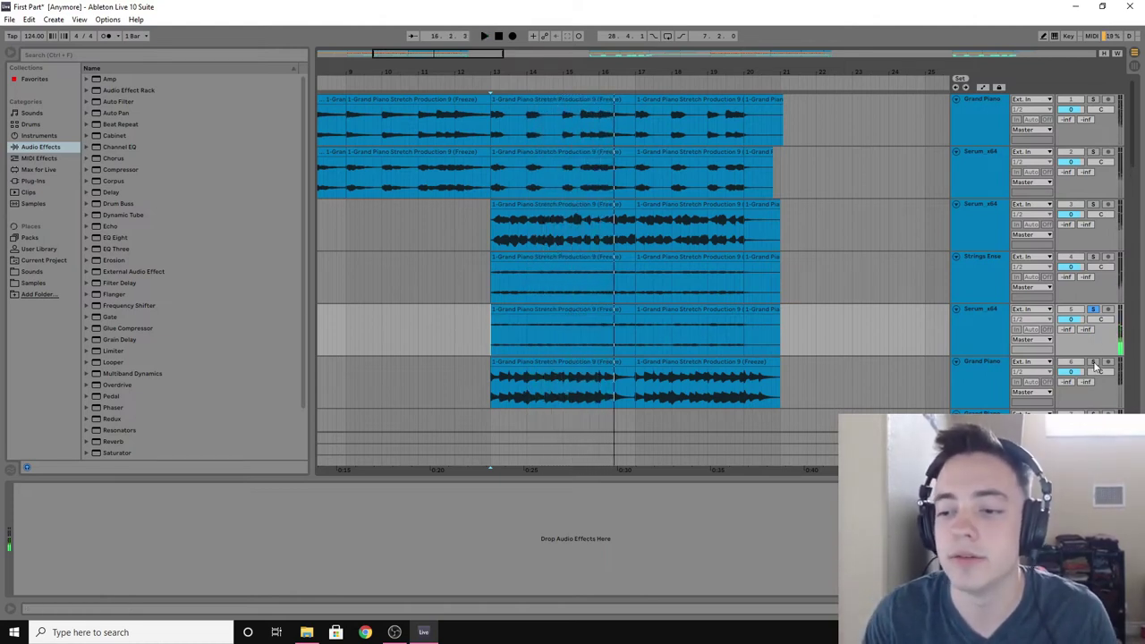
Step: Solo the Grand Piano track and play it from bar 13
{"action": "left_click", "coordinate": [1093, 362]}
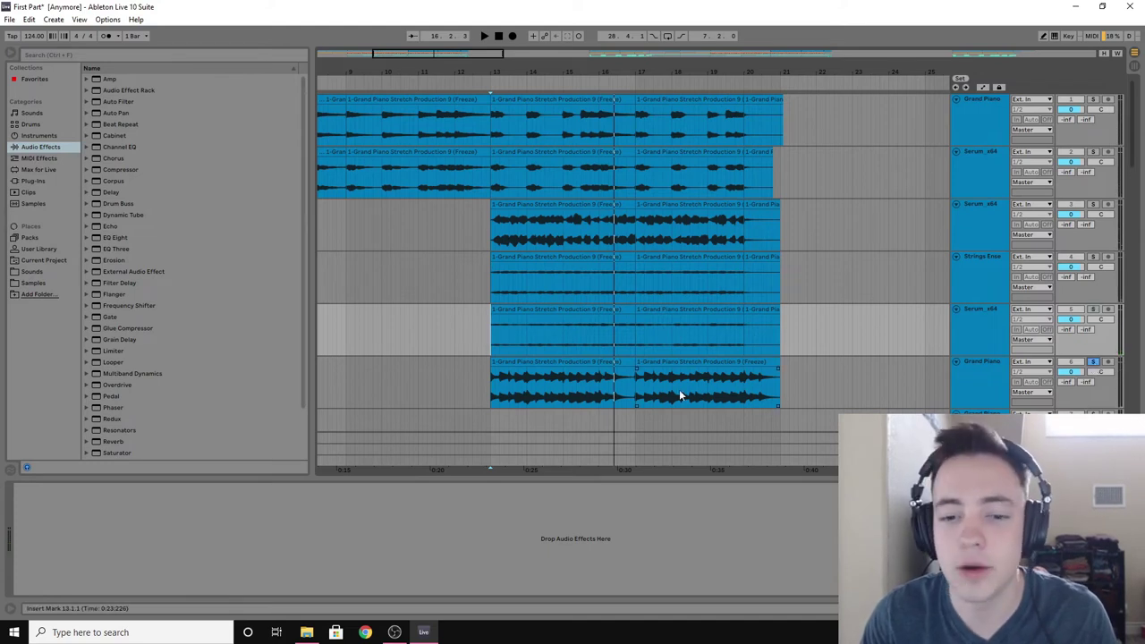
{"action": "left_click", "coordinate": [500, 379]}
{"action": "key", "text": "space"}
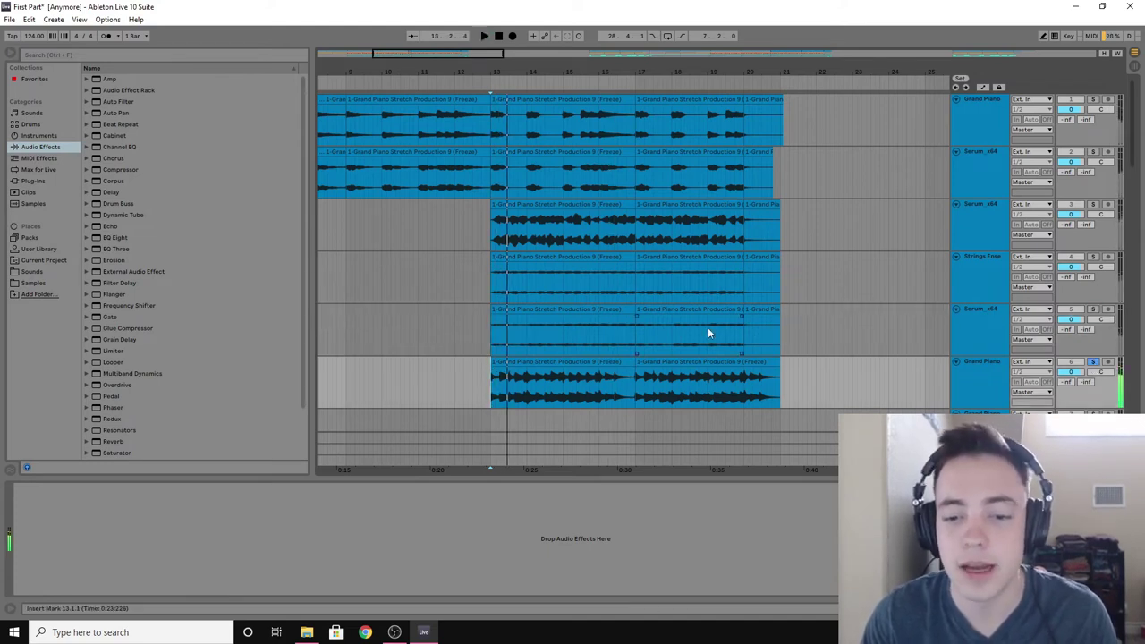
{"action": "scroll", "coordinate": [821, 317], "scroll_direction": "down", "scroll_amount": 2}
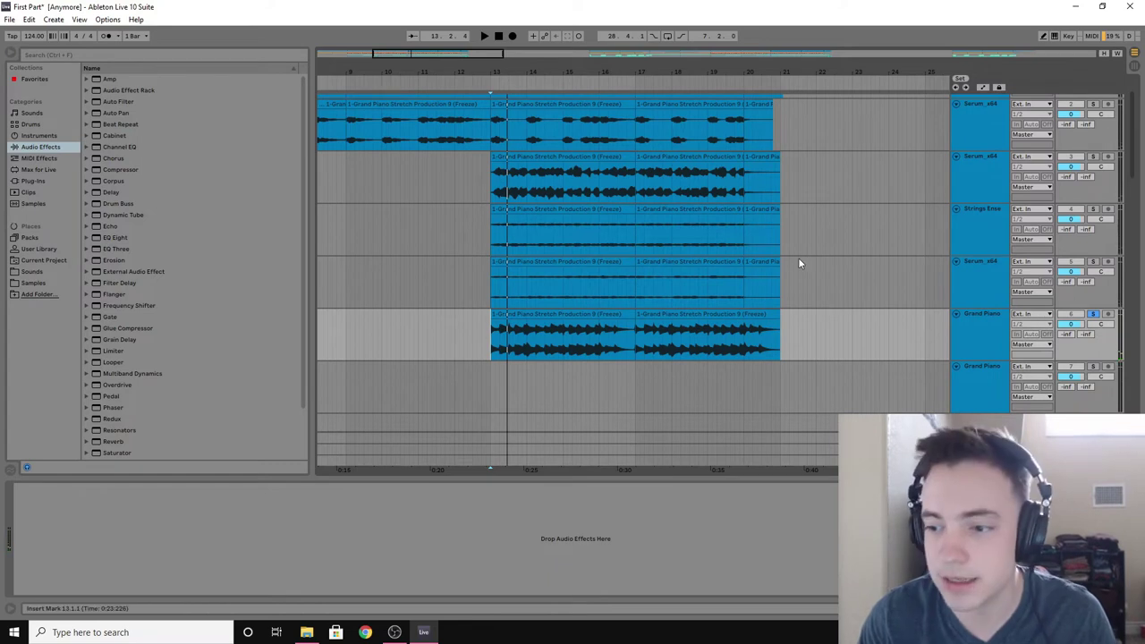
{"action": "scroll", "coordinate": [793, 259], "scroll_direction": "up", "scroll_amount": 1}
{"action": "scroll", "coordinate": [785, 263], "scroll_direction": "up", "scroll_amount": 1}
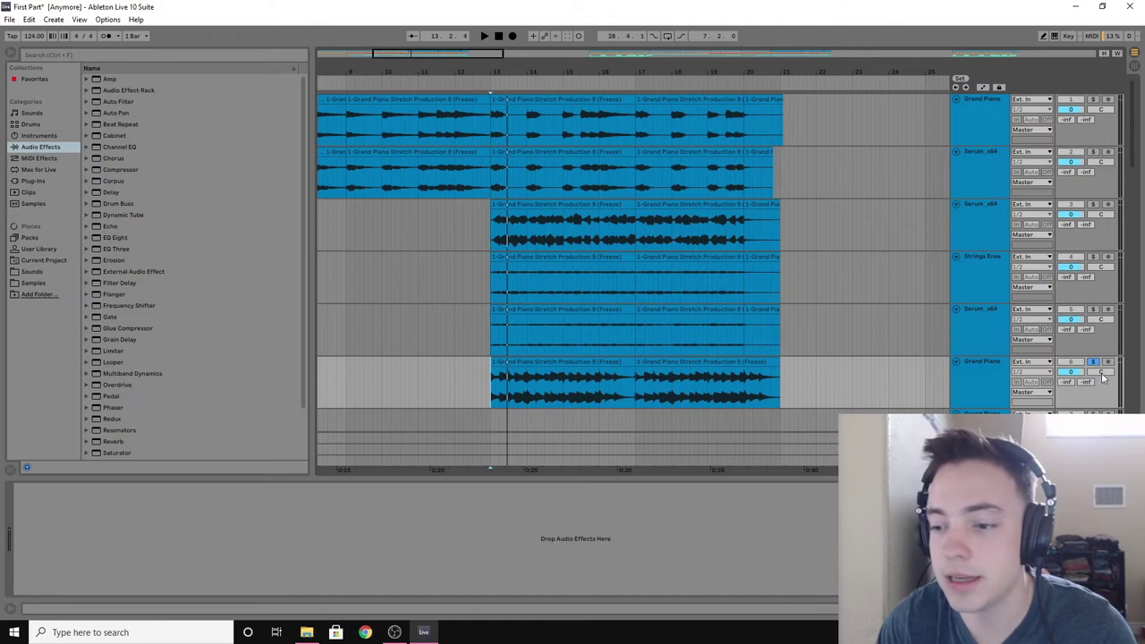
Step: Play the arrangement from bar 13 on track 5, scrolling through all tracks, then stop
{"action": "left_click", "coordinate": [492, 337]}
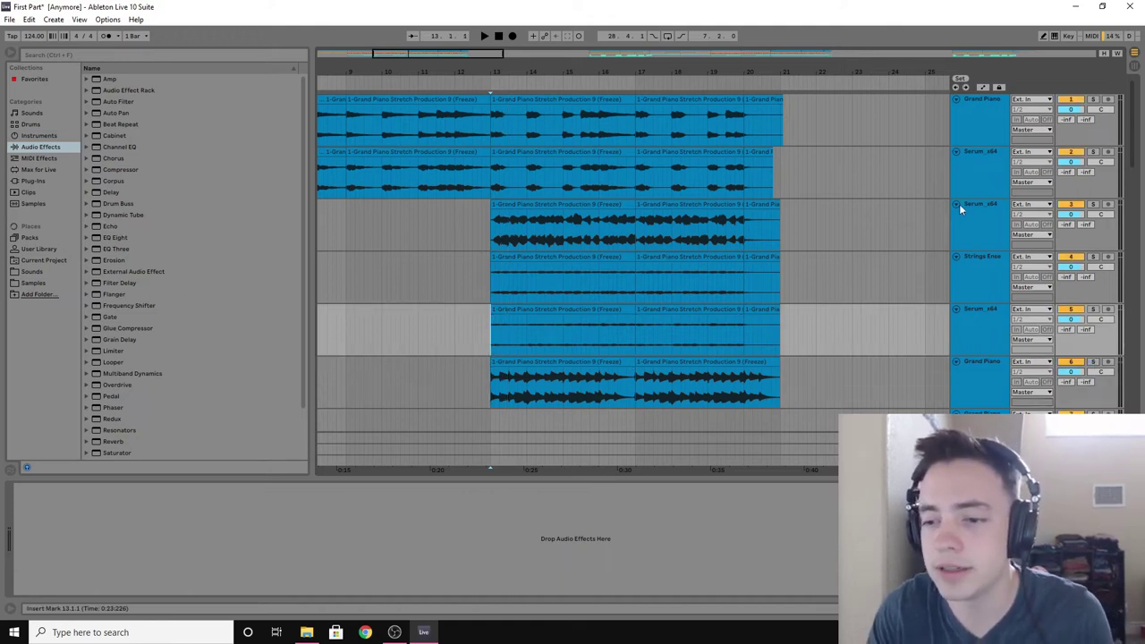
{"action": "key", "text": "space"}
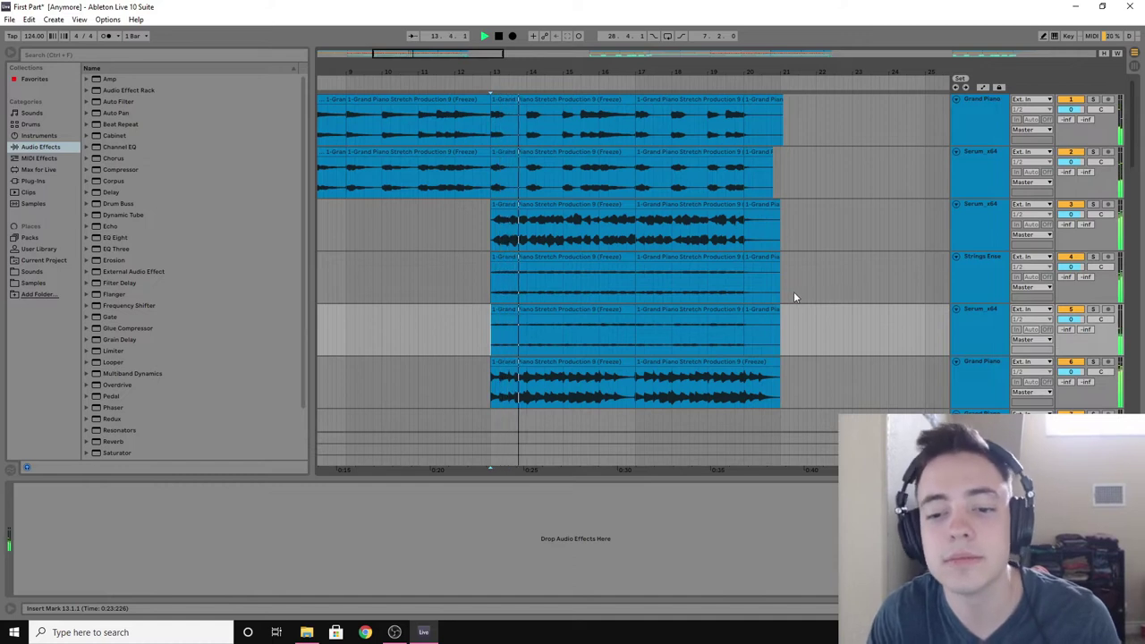
{"action": "scroll", "coordinate": [850, 290], "scroll_direction": "down", "scroll_amount": 8}
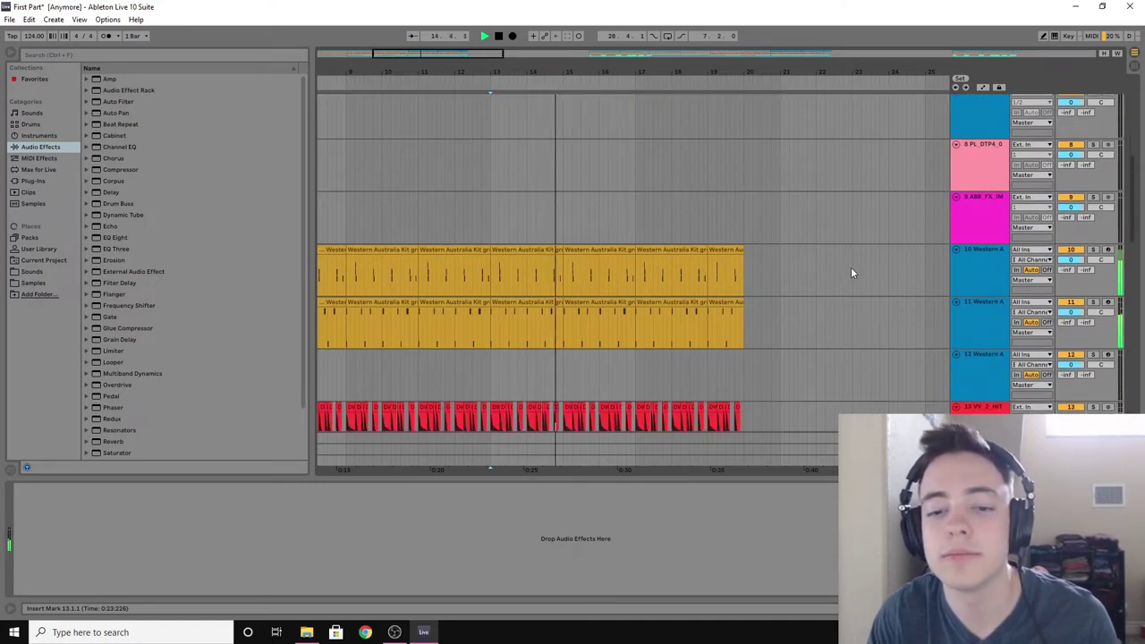
{"action": "scroll", "coordinate": [850, 267], "scroll_direction": "down", "scroll_amount": 12}
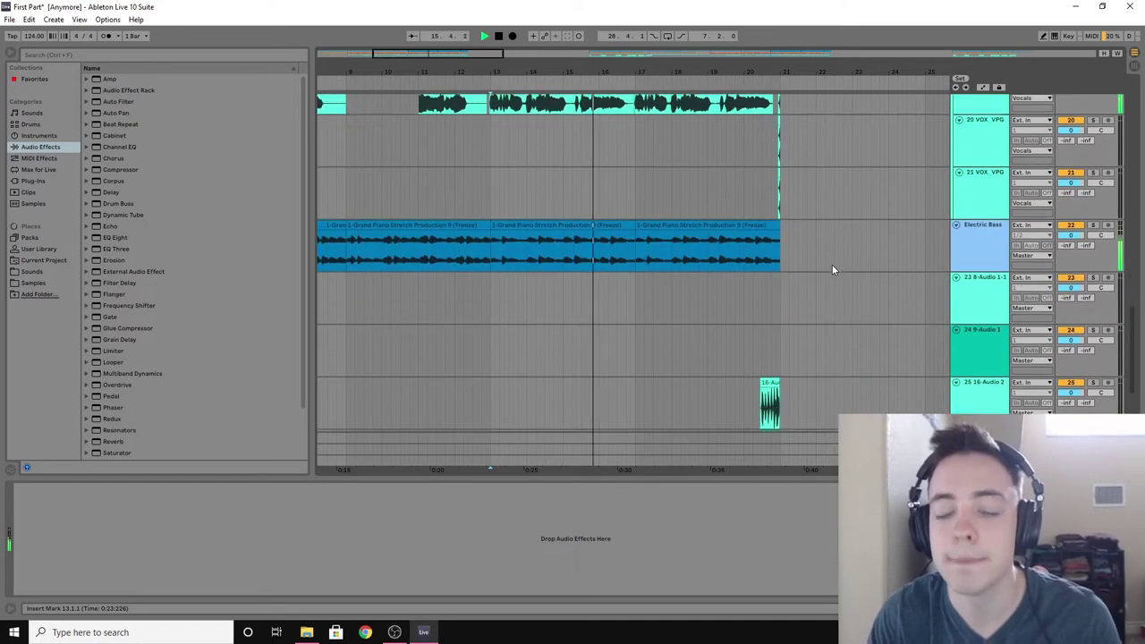
{"action": "scroll", "coordinate": [858, 259], "scroll_direction": "down", "scroll_amount": 2}
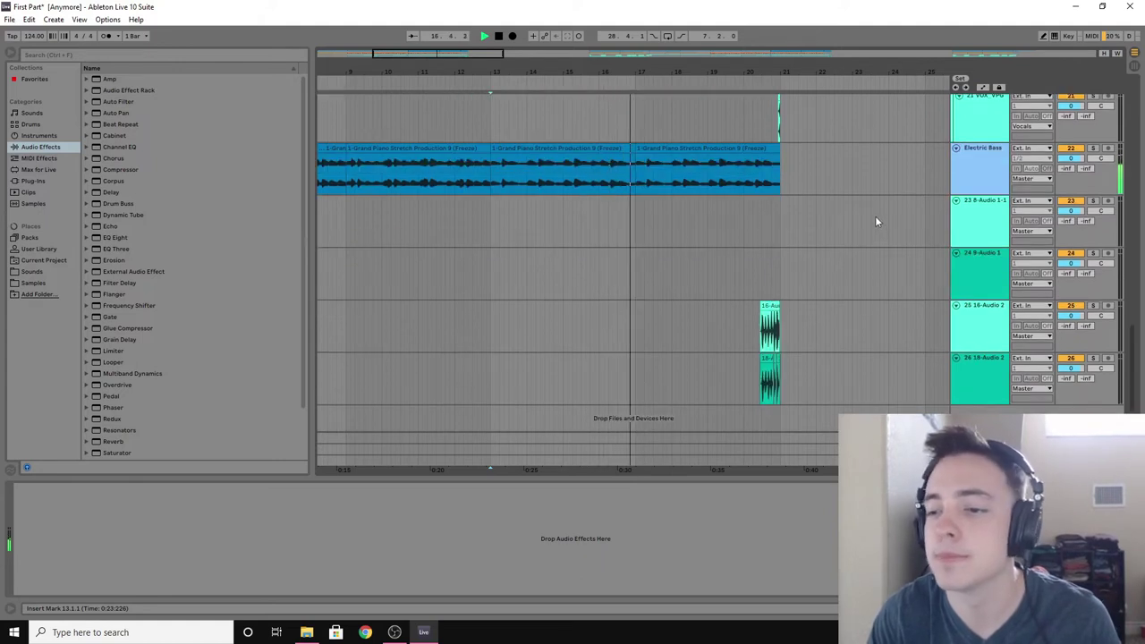
{"action": "scroll", "coordinate": [874, 216], "scroll_direction": "up", "scroll_amount": 8}
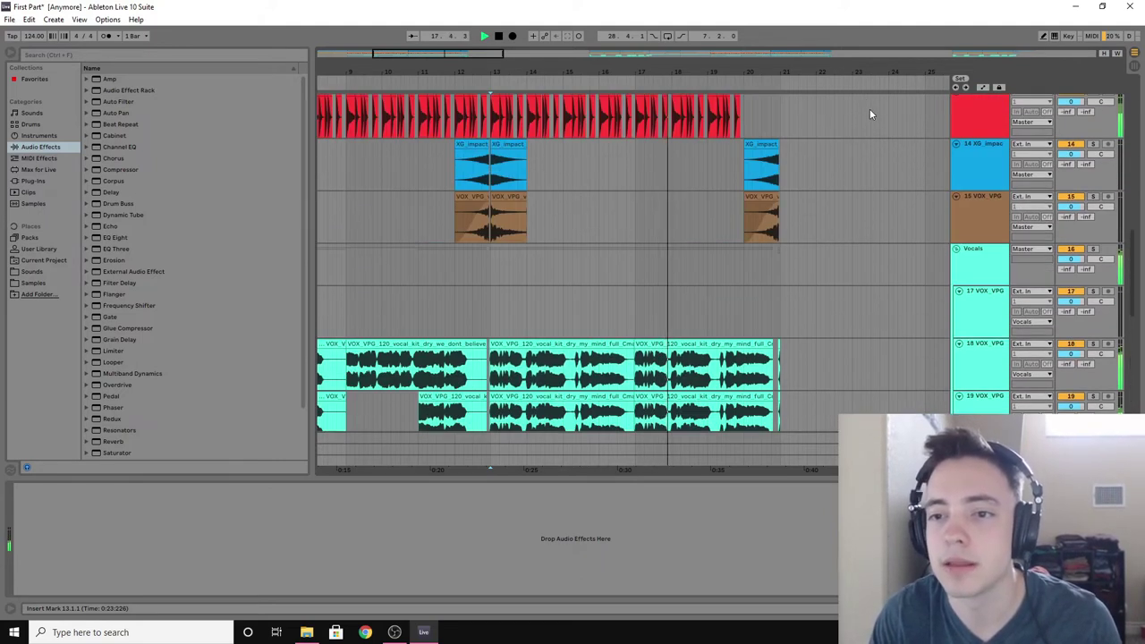
{"action": "scroll", "coordinate": [869, 108], "scroll_direction": "up", "scroll_amount": 9}
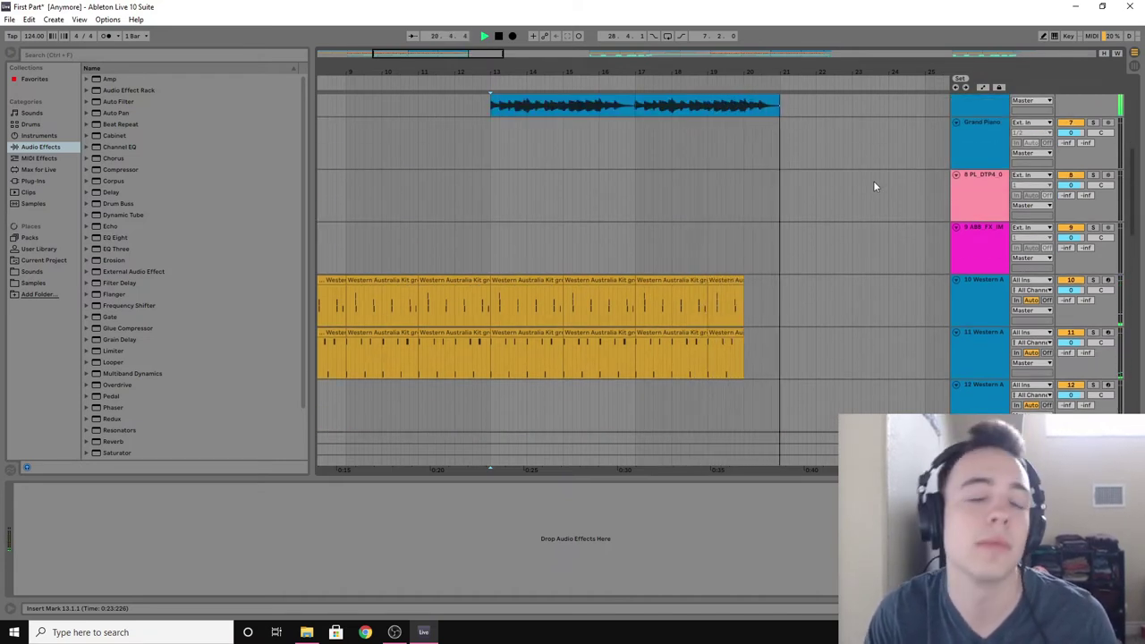
{"action": "key", "text": "space"}
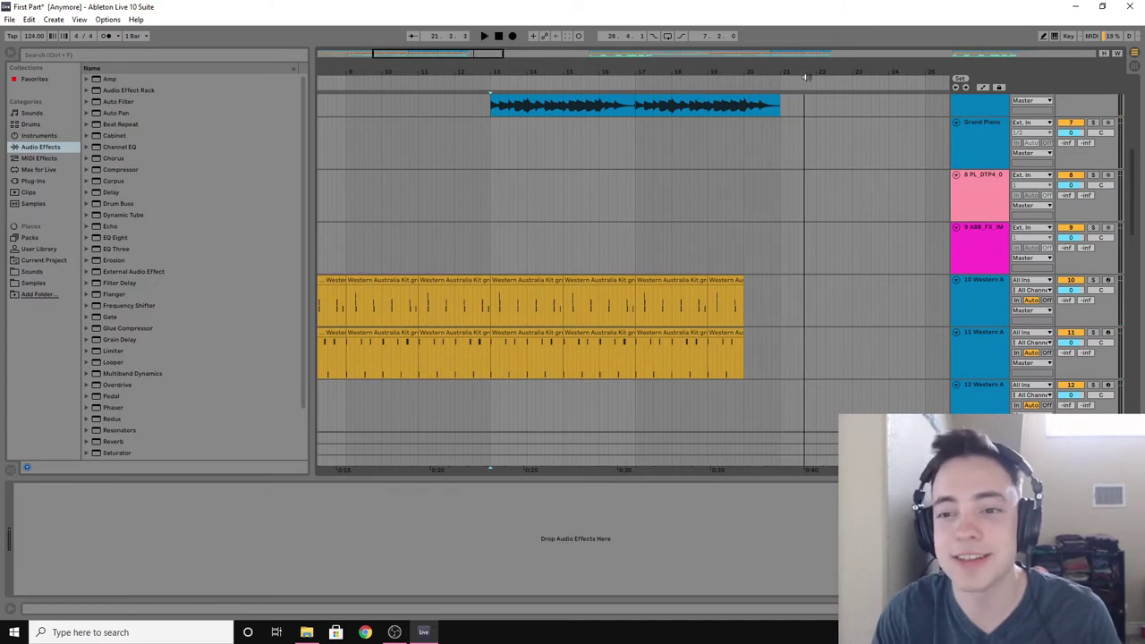
Step: Reveal bars past 21 and select the short clips on the last audio tracks to show their device chain
{"action": "left_click_drag", "start_coordinate": [805, 77], "coordinate": [666, 71]}
{"action": "scroll", "coordinate": [758, 184], "scroll_direction": "down", "scroll_amount": 15}
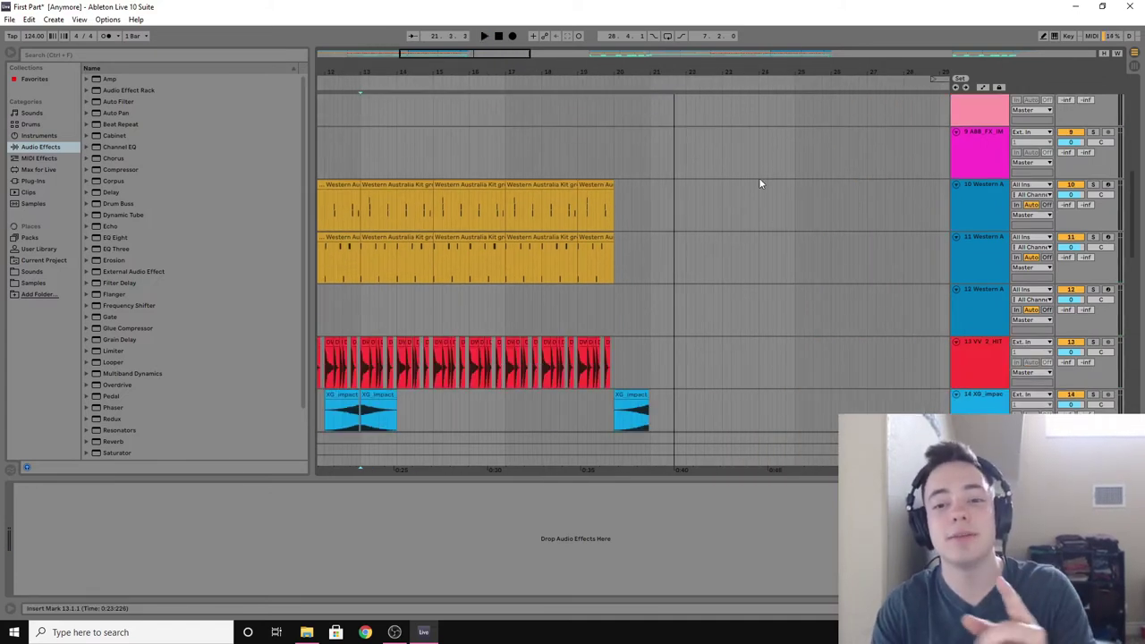
{"action": "scroll", "coordinate": [699, 283], "scroll_direction": "down", "scroll_amount": 2}
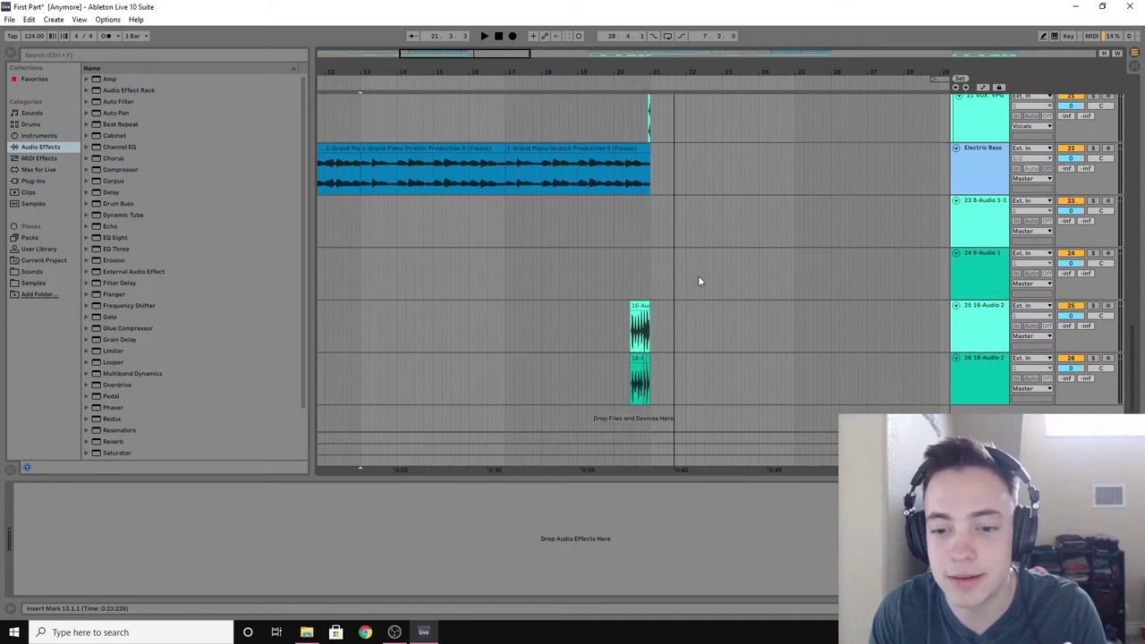
{"action": "left_click_drag", "start_coordinate": [619, 306], "coordinate": [664, 366]}
Step: Zoom out, set the playback start at bar 37, and reframe the timeline to bars 21–67
{"action": "scroll", "coordinate": [525, 113], "scroll_direction": "down", "scroll_amount": 5, "text": "ctrl"}
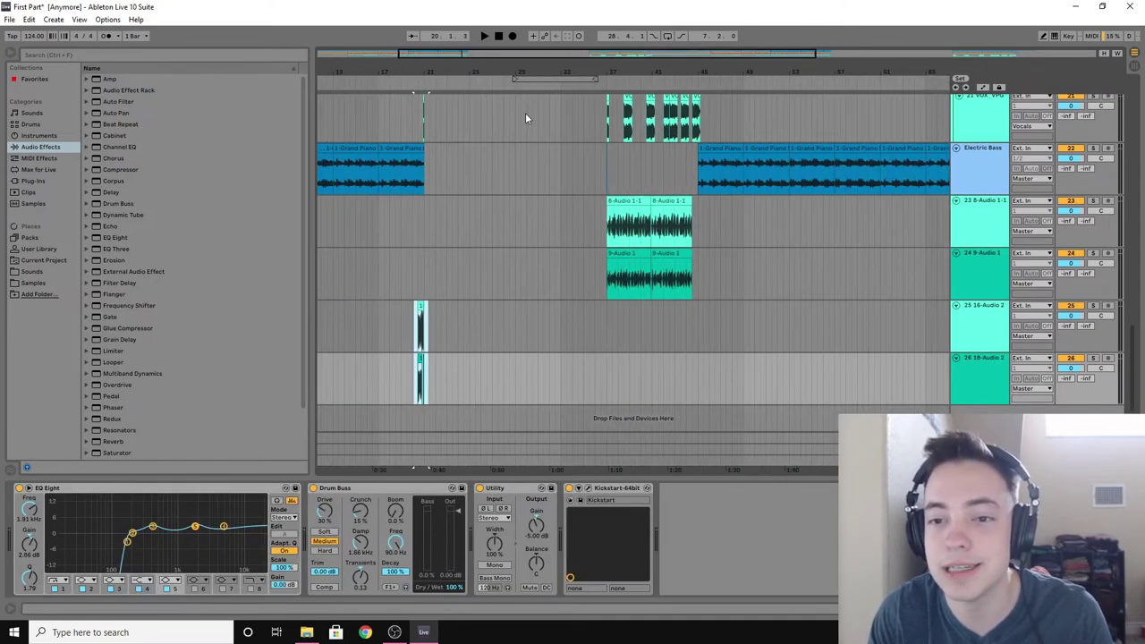
{"action": "scroll", "coordinate": [658, 216], "scroll_direction": "up", "scroll_amount": 3}
{"action": "scroll", "coordinate": [658, 216], "scroll_direction": "up", "scroll_amount": 5}
{"action": "scroll", "coordinate": [814, 243], "scroll_direction": "up", "scroll_amount": 8}
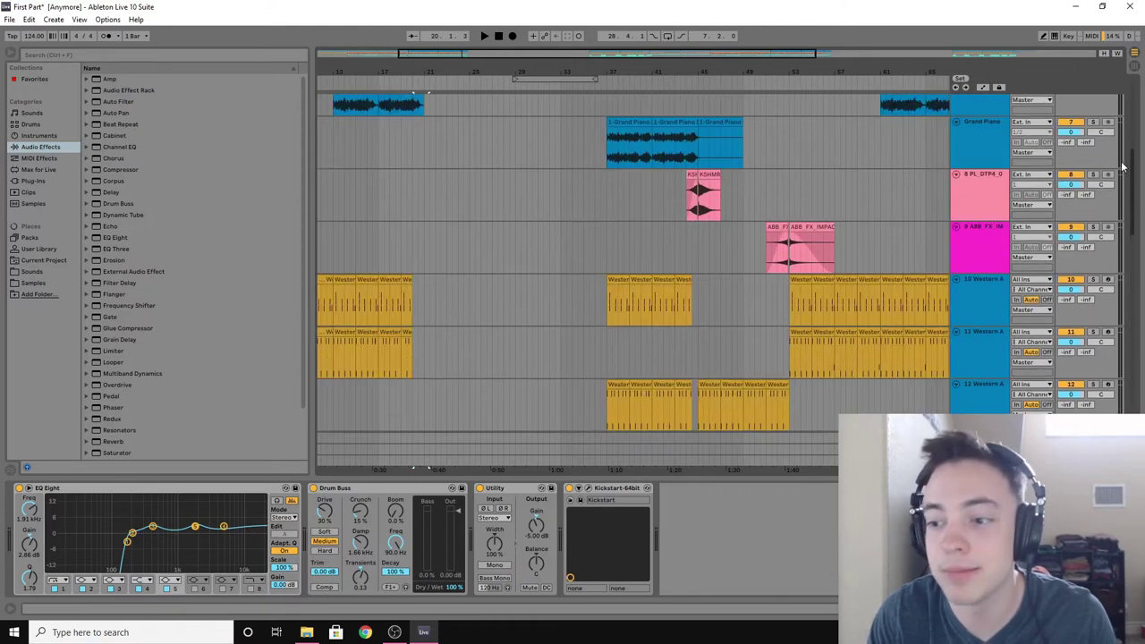
{"action": "scroll", "coordinate": [813, 243], "scroll_direction": "up", "scroll_amount": 2}
{"action": "scroll", "coordinate": [746, 232], "scroll_direction": "down", "scroll_amount": 3}
{"action": "scroll", "coordinate": [719, 195], "scroll_direction": "up", "scroll_amount": 4}
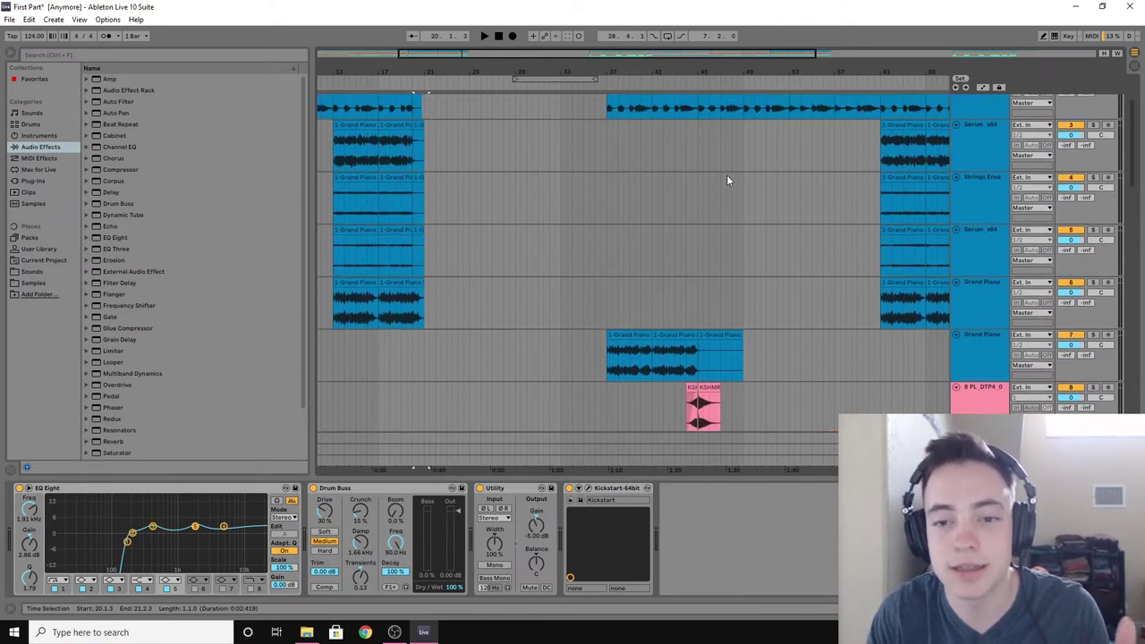
{"action": "left_click", "coordinate": [604, 117]}
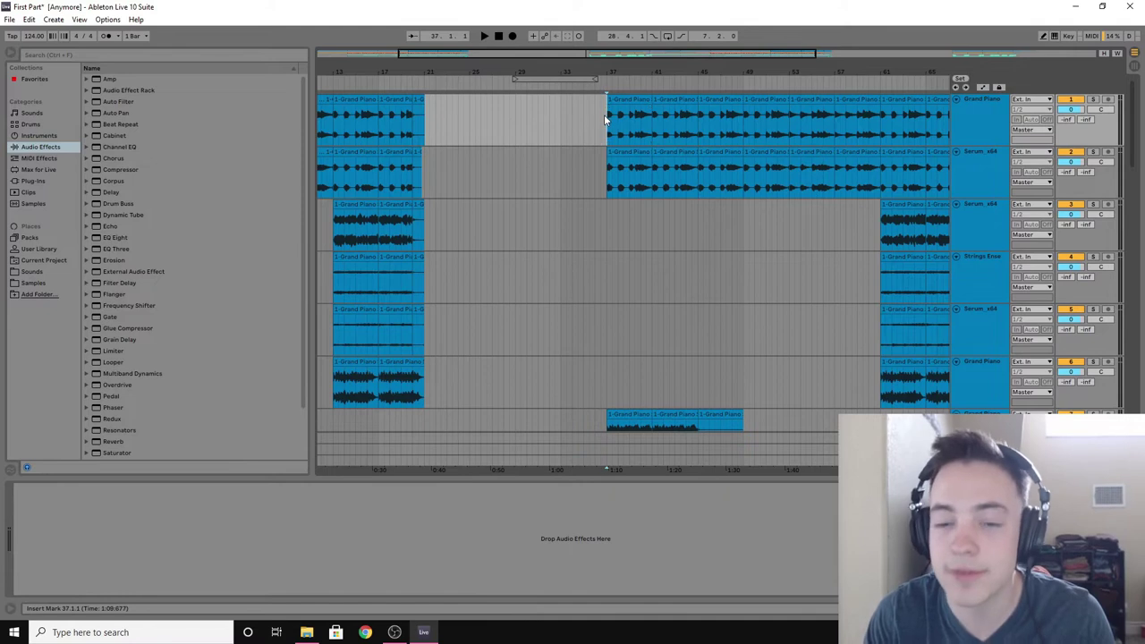
{"action": "left_click_drag", "start_coordinate": [679, 69], "coordinate": [599, 71]}
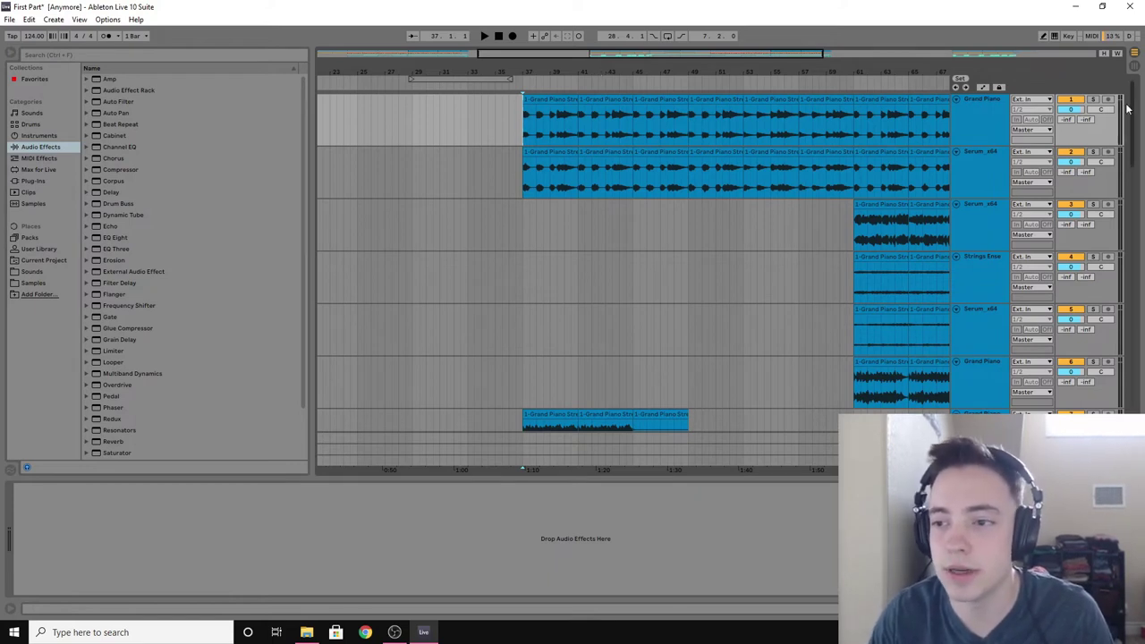
{"action": "scroll", "coordinate": [1093, 143], "scroll_direction": "down", "scroll_amount": 4}
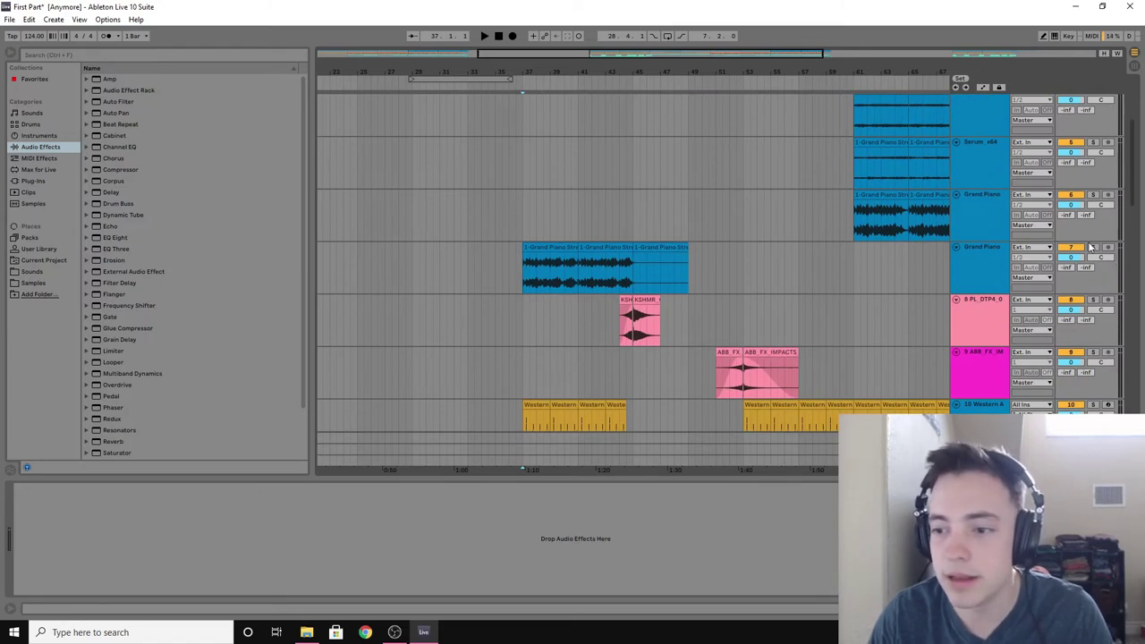
Step: Play from the start of the Grand Piano clip at bar 37
{"action": "left_click", "coordinate": [524, 270]}
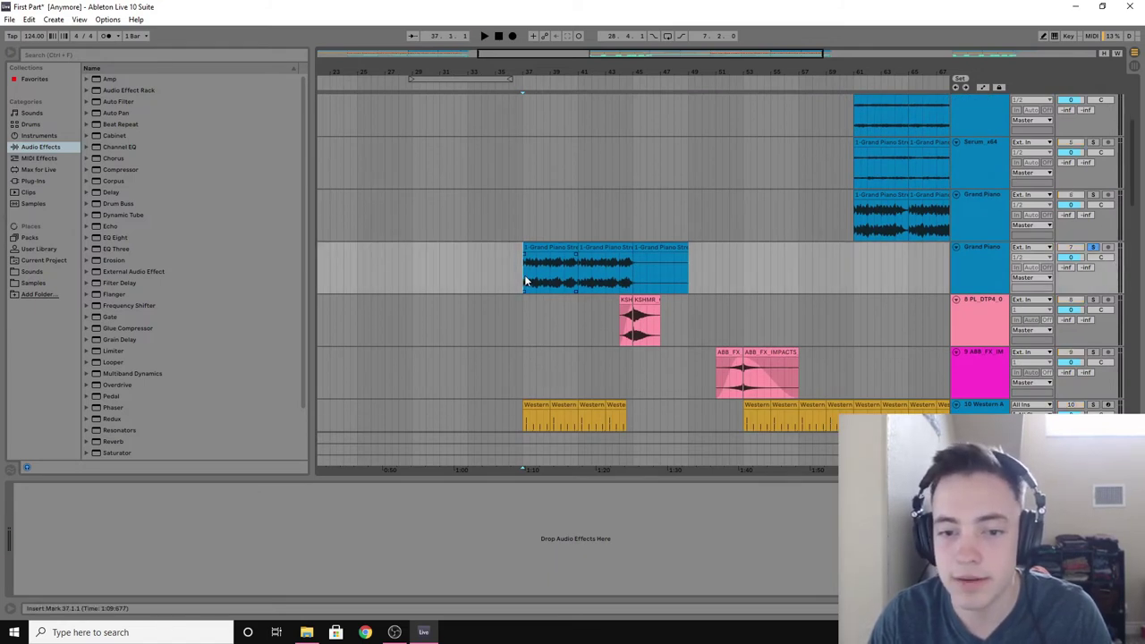
{"action": "key", "text": "space"}
{"action": "scroll", "coordinate": [737, 181], "scroll_direction": "right", "scroll_amount": 5}
{"action": "scroll", "coordinate": [737, 180], "scroll_direction": "left", "scroll_amount": 5}
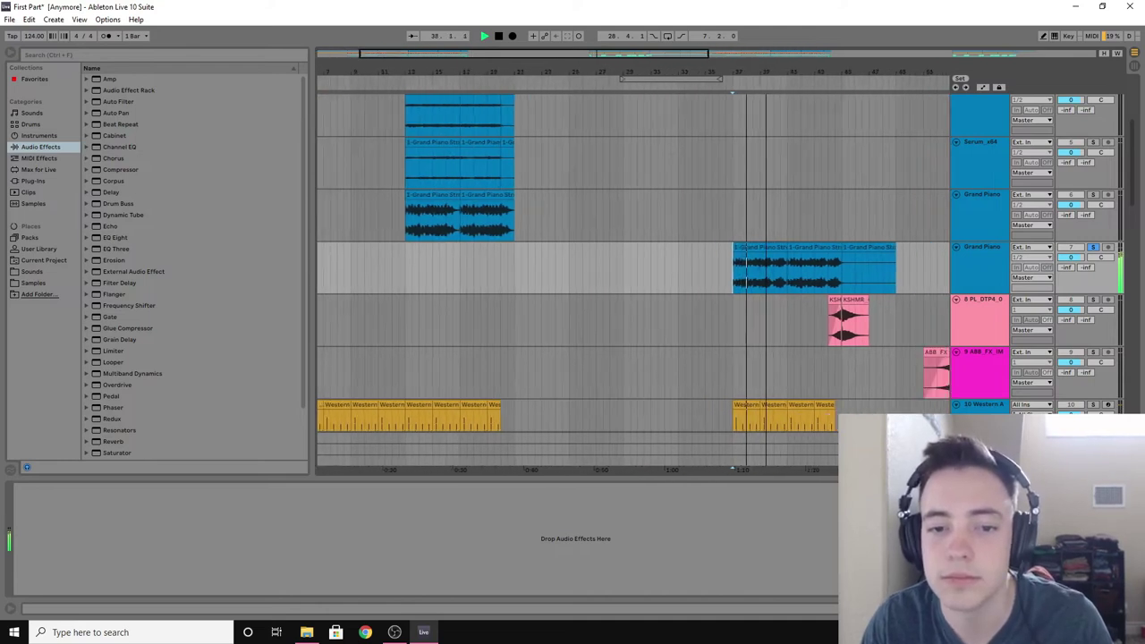
{"action": "scroll", "coordinate": [805, 188], "scroll_direction": "down", "scroll_amount": 3}
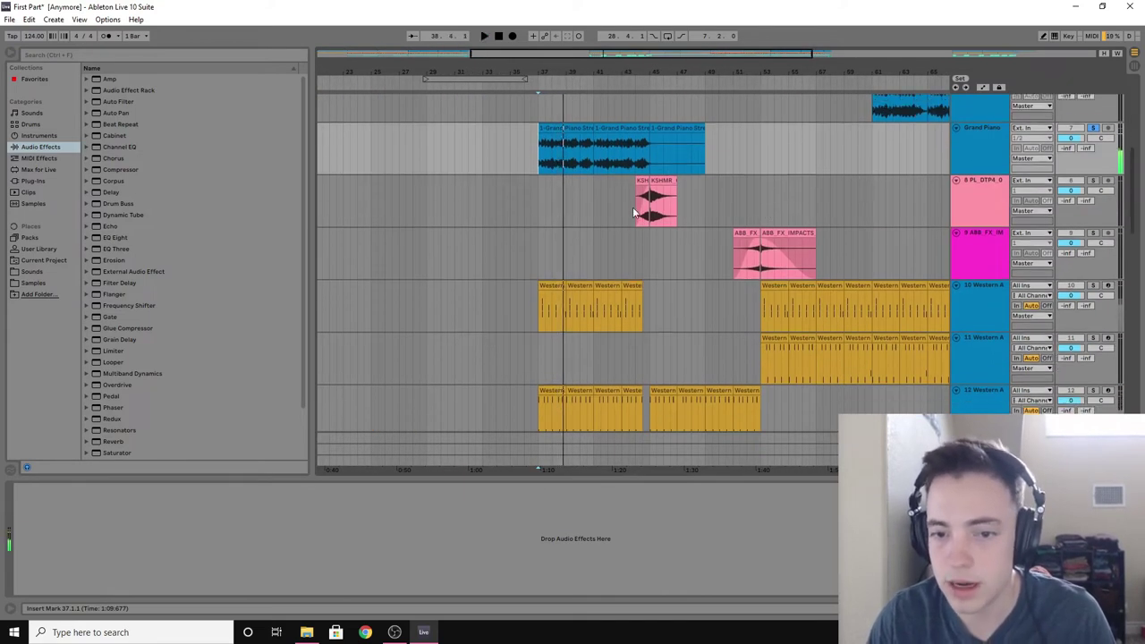
Step: Restart playback from bar 44 on the pink track 8 and scroll down to the vocals
{"action": "left_click", "coordinate": [632, 206]}
{"action": "key", "text": "space"}
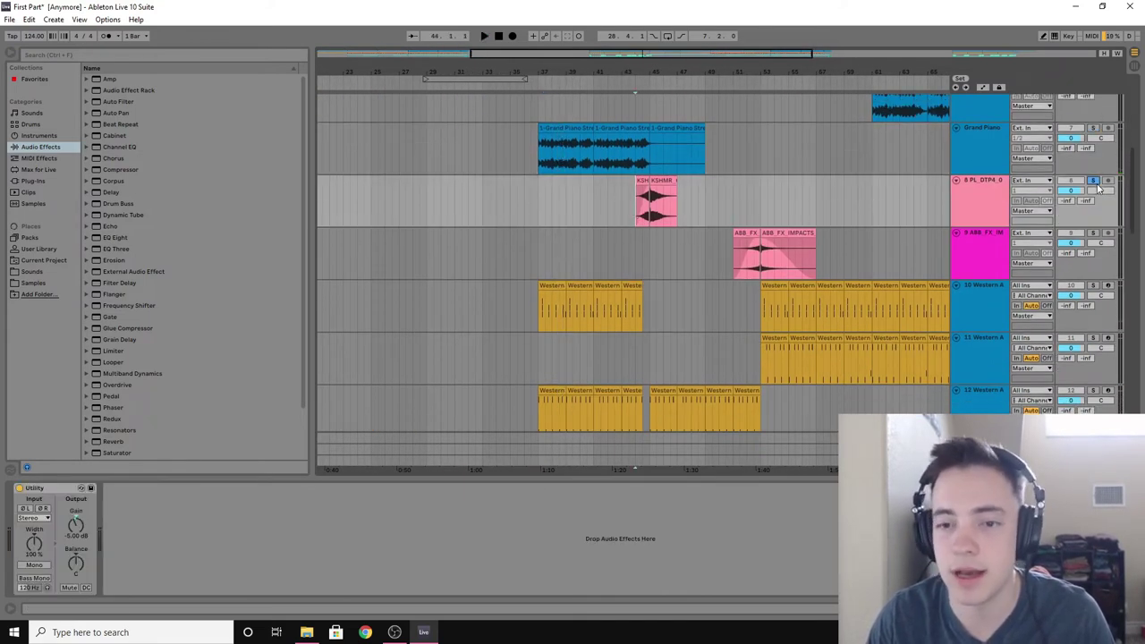
{"action": "key", "text": "space"}
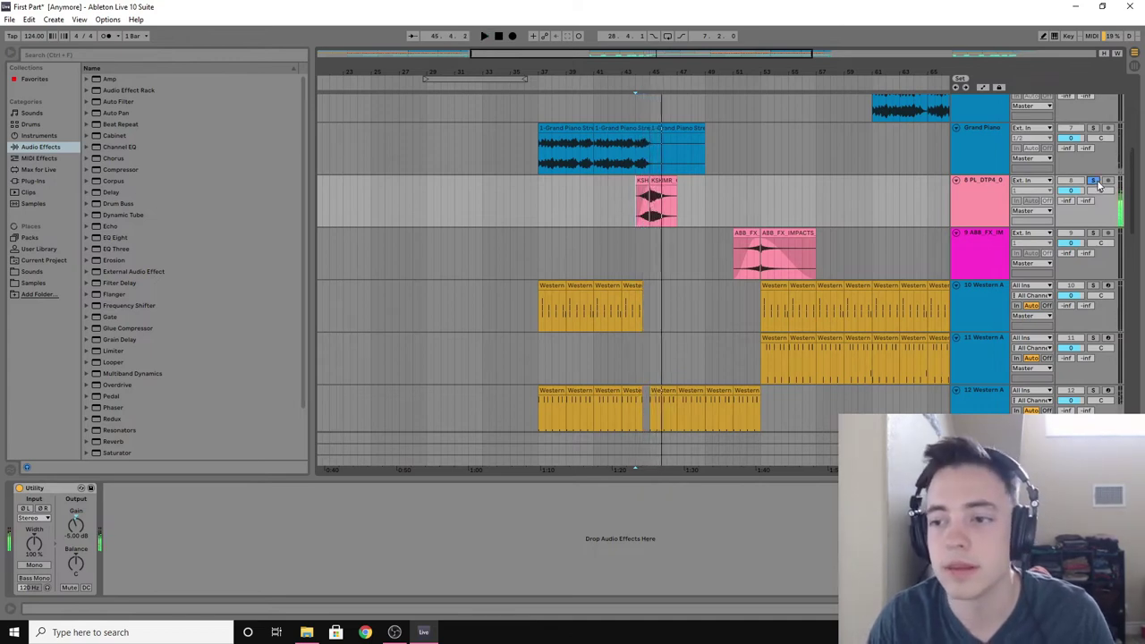
{"action": "scroll", "coordinate": [783, 195], "scroll_direction": "down", "scroll_amount": 3}
{"action": "scroll", "coordinate": [661, 146], "scroll_direction": "up", "scroll_amount": 1}
{"action": "scroll", "coordinate": [661, 147], "scroll_direction": "down", "scroll_amount": 4}
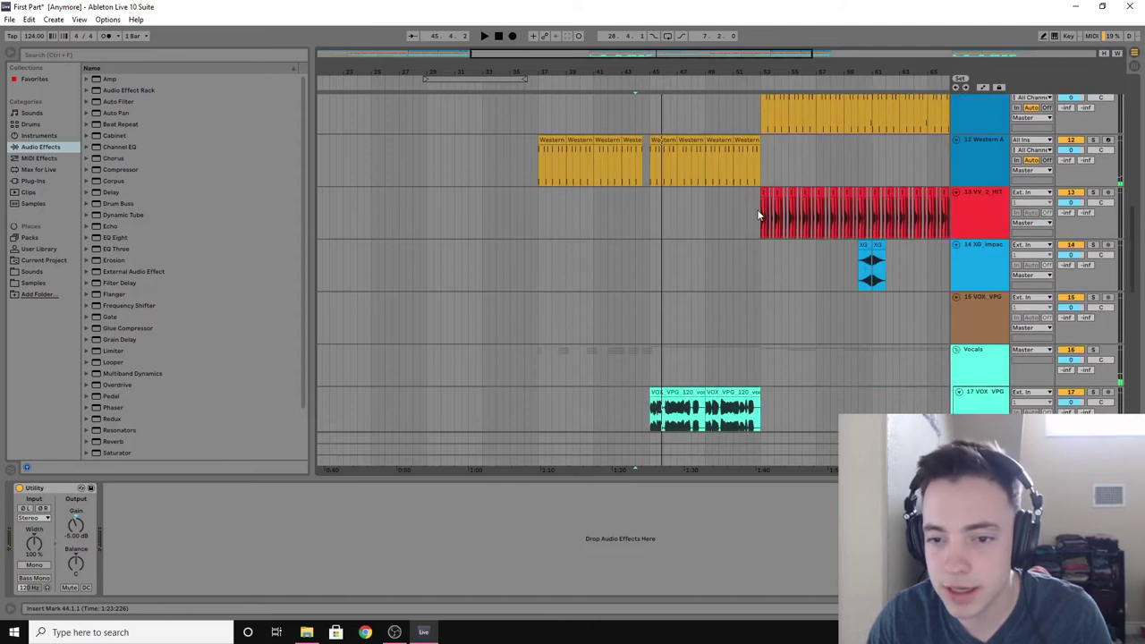
{"action": "scroll", "coordinate": [719, 166], "scroll_direction": "down", "scroll_amount": 4}
{"action": "scroll", "coordinate": [710, 155], "scroll_direction": "up", "scroll_amount": 1}
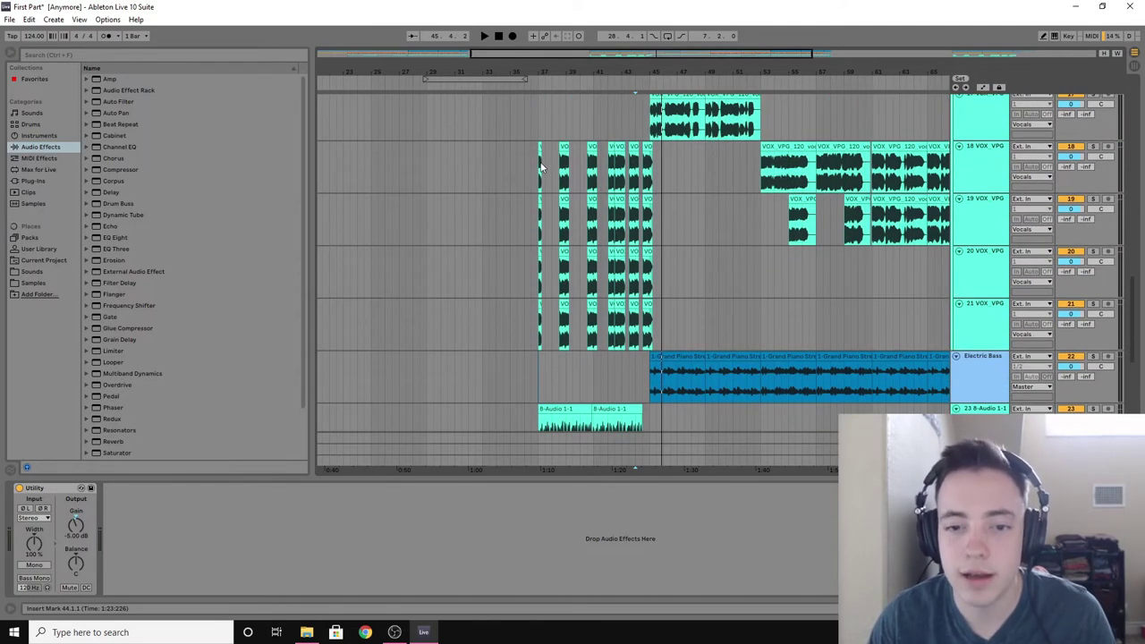
Step: Stop playback, set the start at bar 37 on a vocal track, and zoom in there
{"action": "key", "text": "space"}
{"action": "left_click", "coordinate": [535, 166]}
{"action": "left_click_drag", "start_coordinate": [569, 68], "coordinate": [581, 73]}
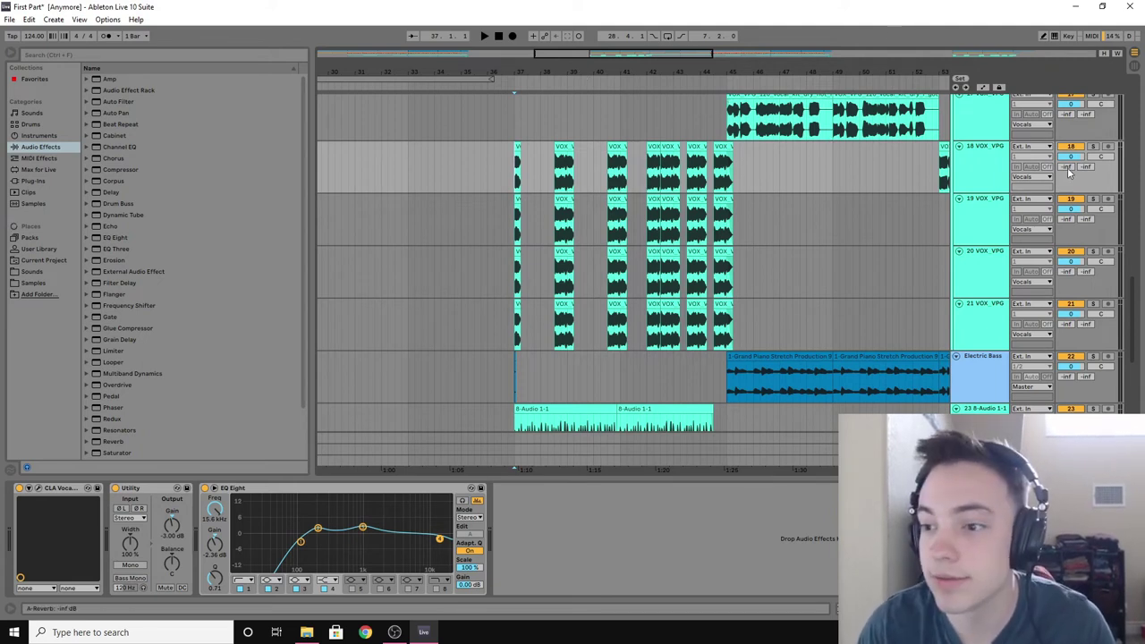
{"action": "scroll", "coordinate": [796, 169], "scroll_direction": "down", "scroll_amount": 1}
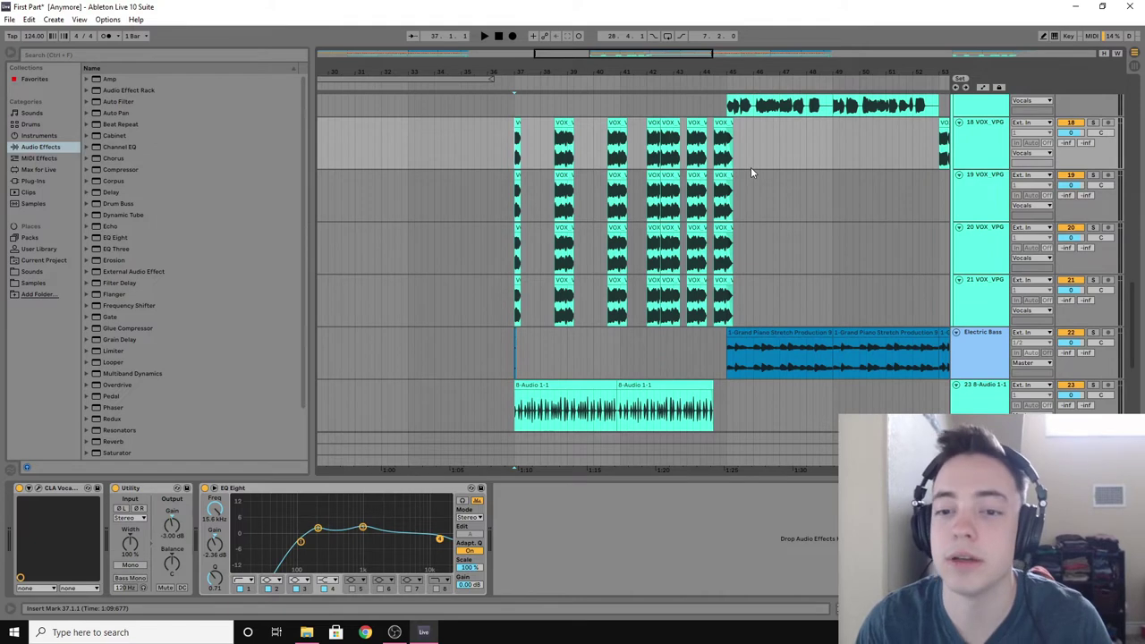
Step: Select the vocal passage across VOX tracks 18–21, then clear it to set the start point
{"action": "left_click_drag", "start_coordinate": [764, 299], "coordinate": [499, 140]}
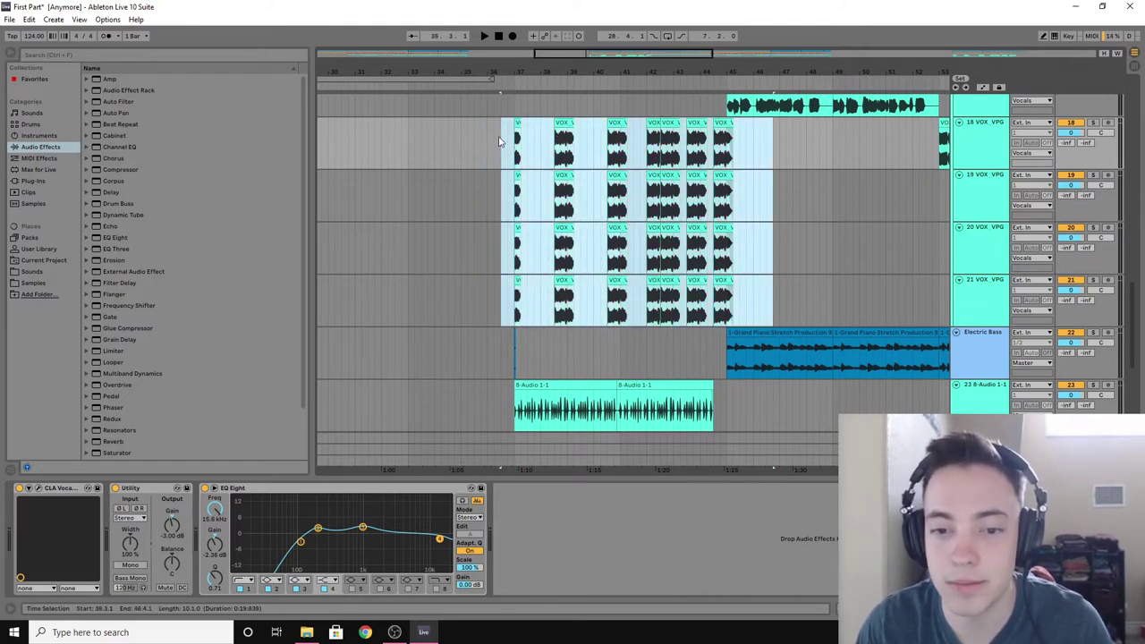
{"action": "left_click", "coordinate": [553, 149]}
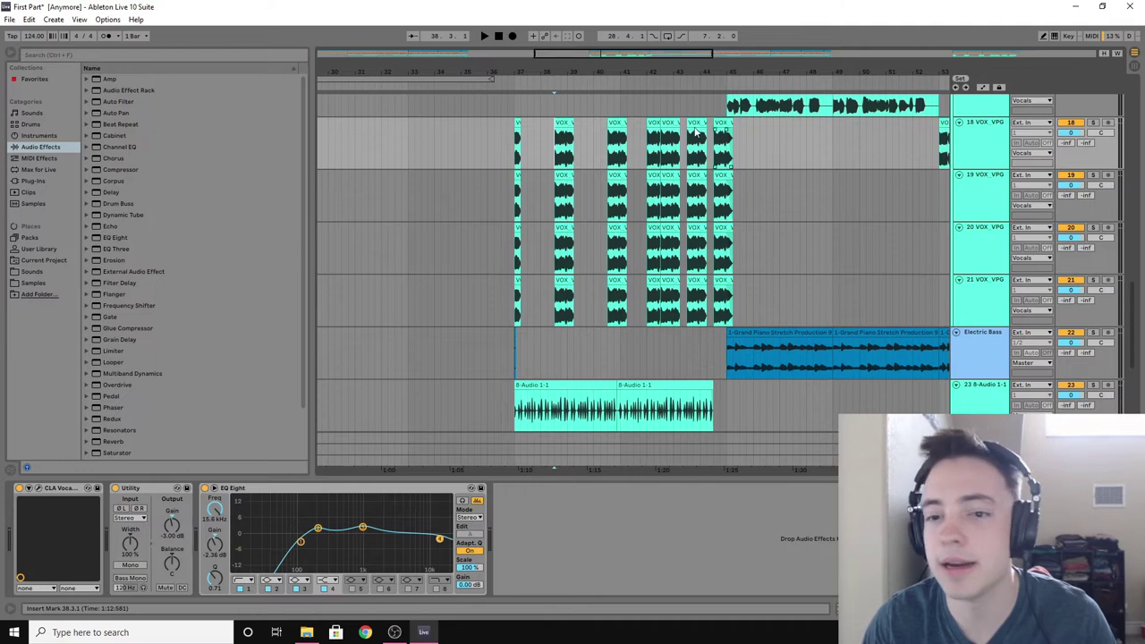
{"action": "scroll", "coordinate": [604, 239], "scroll_direction": "down", "scroll_amount": 2}
{"action": "scroll", "coordinate": [536, 249], "scroll_direction": "down", "scroll_amount": 3}
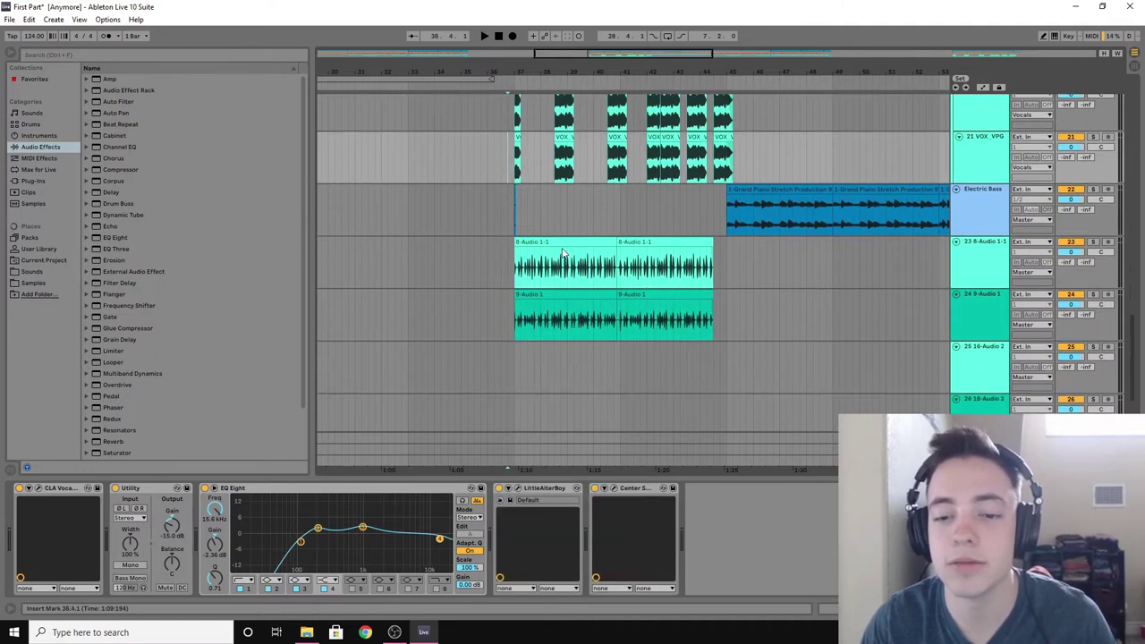
{"action": "scroll", "coordinate": [604, 170], "scroll_direction": "up", "scroll_amount": 5}
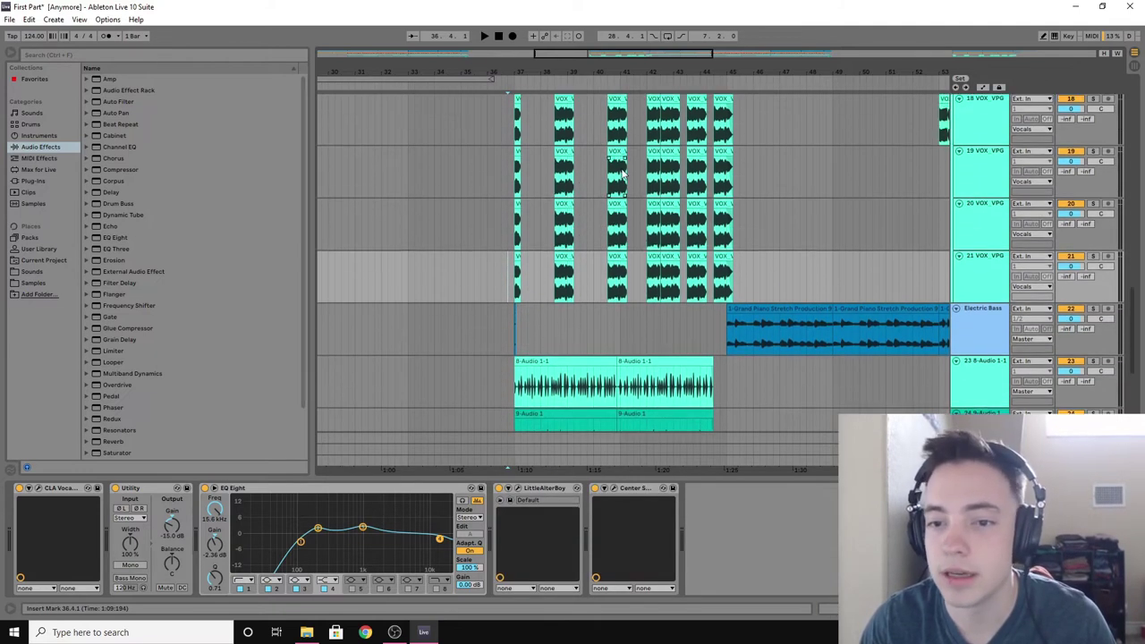
{"action": "scroll", "coordinate": [629, 134], "scroll_direction": "up", "scroll_amount": 6}
Step: Play the vocal section while scrolling through the stacked tracks
{"action": "key", "text": "space"}
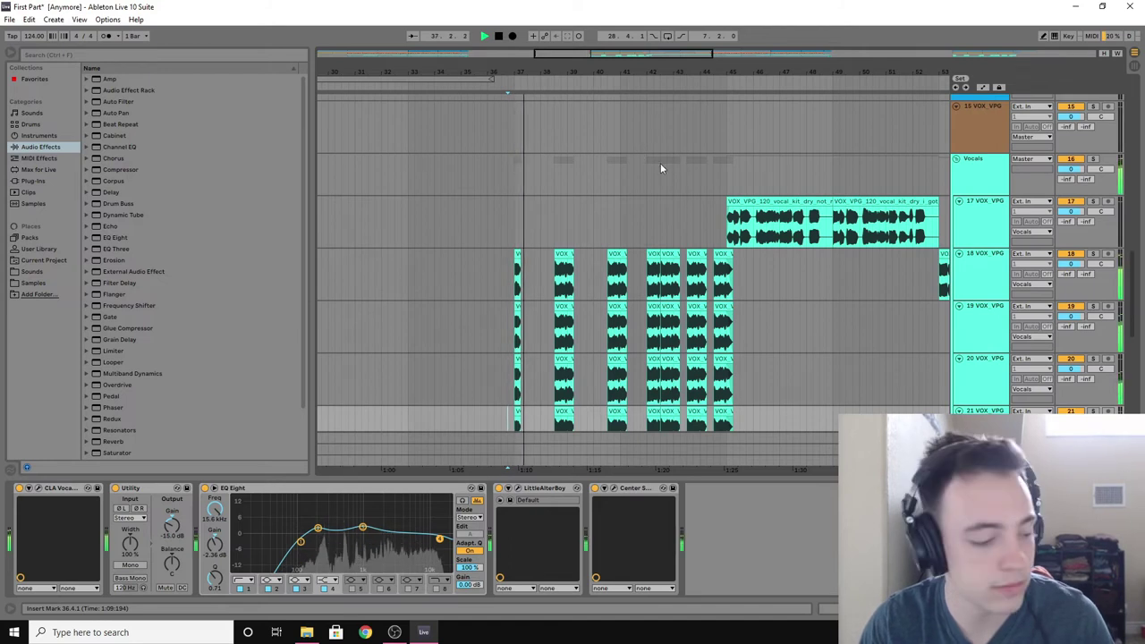
{"action": "scroll", "coordinate": [688, 178], "scroll_direction": "up", "scroll_amount": 7}
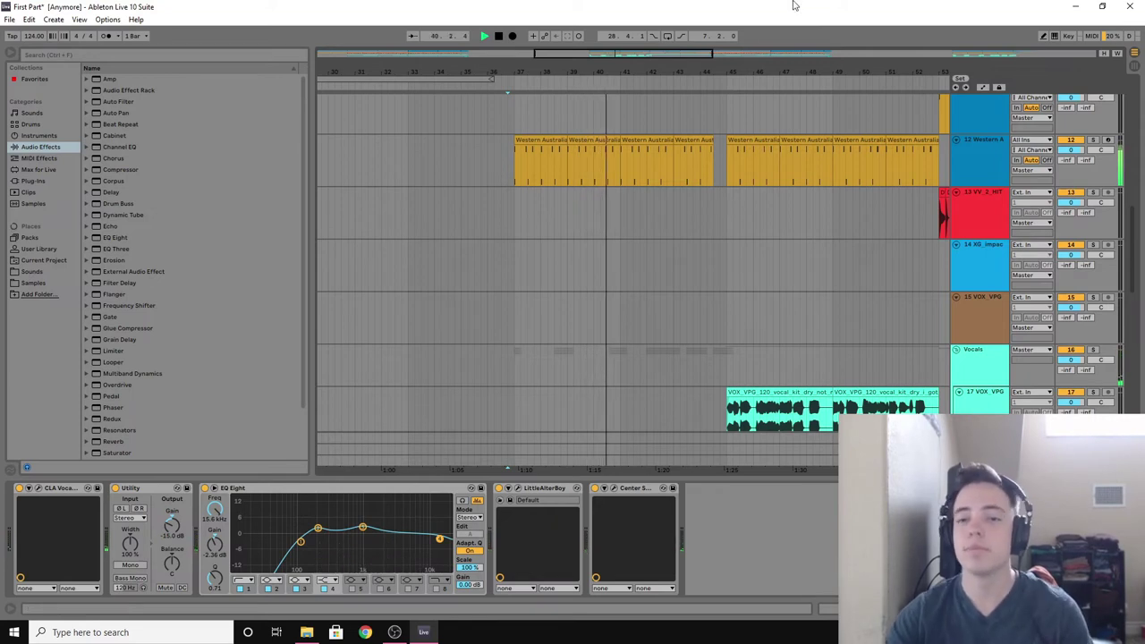
{"action": "scroll", "coordinate": [723, 233], "scroll_direction": "down", "scroll_amount": 2}
{"action": "scroll", "coordinate": [801, 235], "scroll_direction": "up", "scroll_amount": 2}
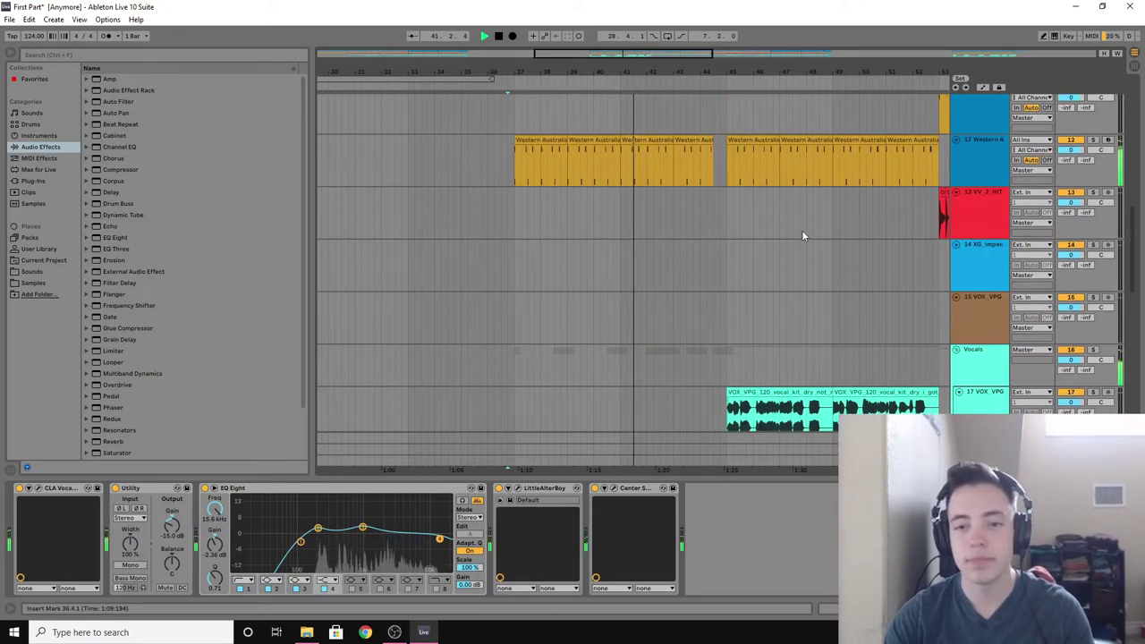
{"action": "scroll", "coordinate": [801, 234], "scroll_direction": "up", "scroll_amount": 3}
{"action": "scroll", "coordinate": [801, 234], "scroll_direction": "down", "scroll_amount": 10}
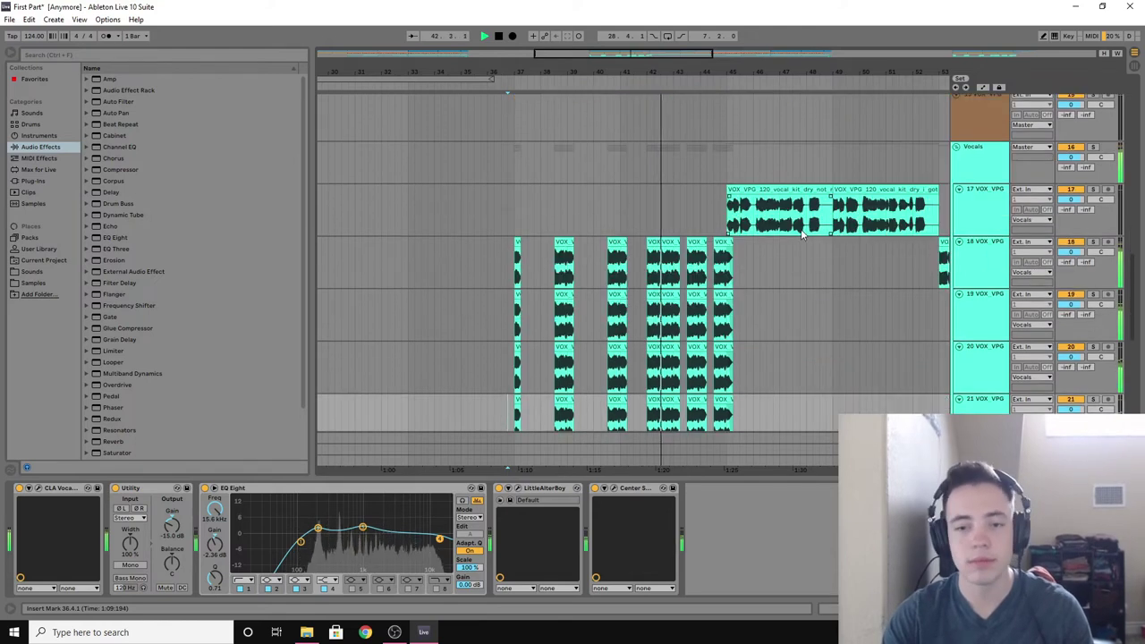
{"action": "scroll", "coordinate": [802, 223], "scroll_direction": "up", "scroll_amount": 10}
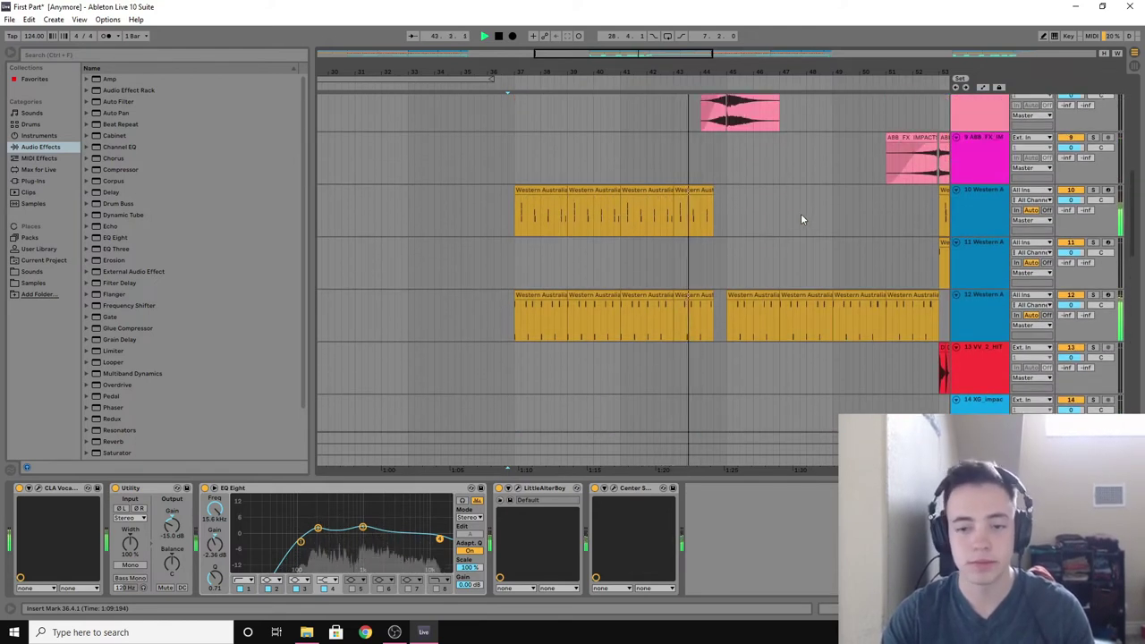
{"action": "scroll", "coordinate": [801, 219], "scroll_direction": "up", "scroll_amount": 4}
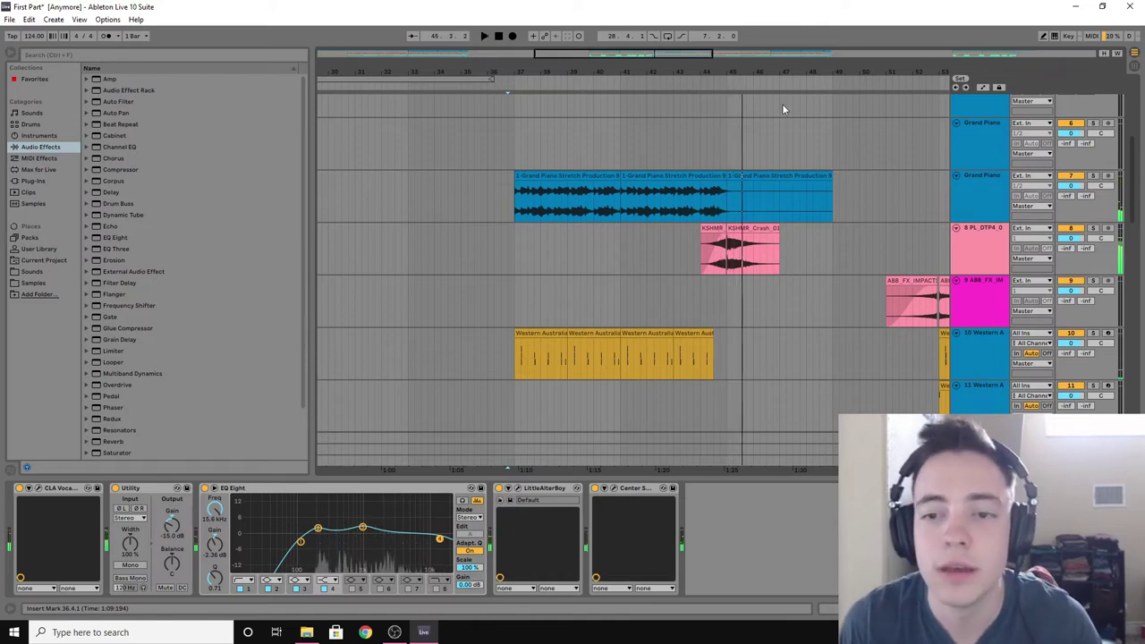
Step: Select bars 37 to 45 on the top track, then set the playback start at bar 45.1.1
{"action": "left_click_drag", "start_coordinate": [520, 143], "coordinate": [726, 160]}
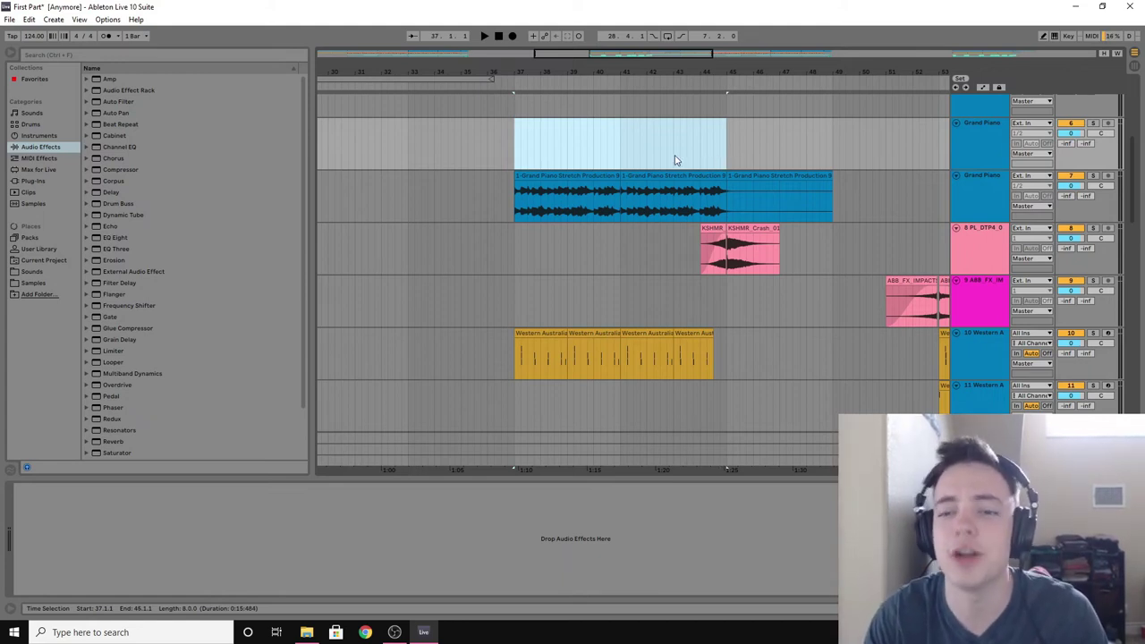
{"action": "scroll", "coordinate": [705, 206], "scroll_direction": "down", "scroll_amount": 10}
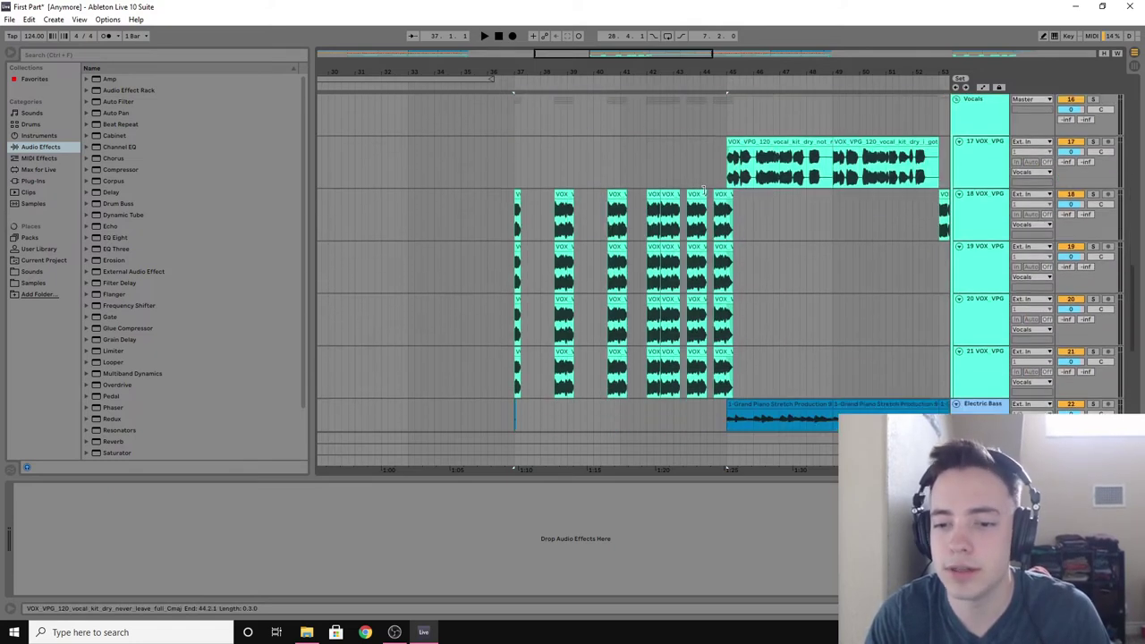
{"action": "left_click", "coordinate": [724, 135]}
{"action": "scroll", "coordinate": [698, 143], "scroll_direction": "up", "scroll_amount": 3}
{"action": "scroll", "coordinate": [680, 148], "scroll_direction": "right", "scroll_amount": 3}
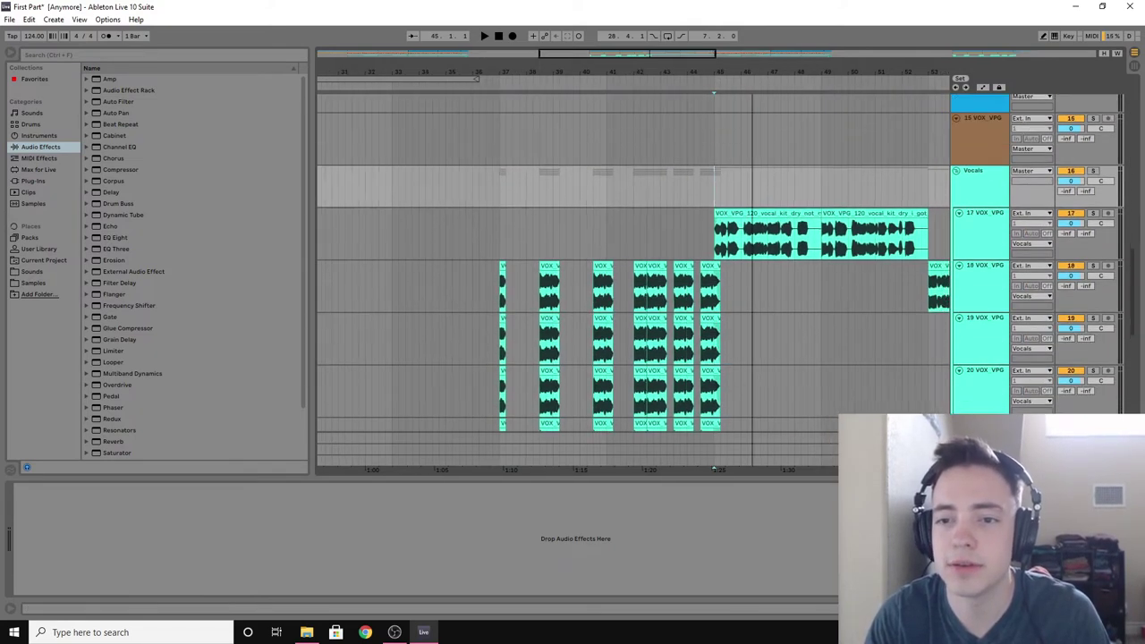
{"action": "scroll", "coordinate": [672, 152], "scroll_direction": "up", "scroll_amount": 1}
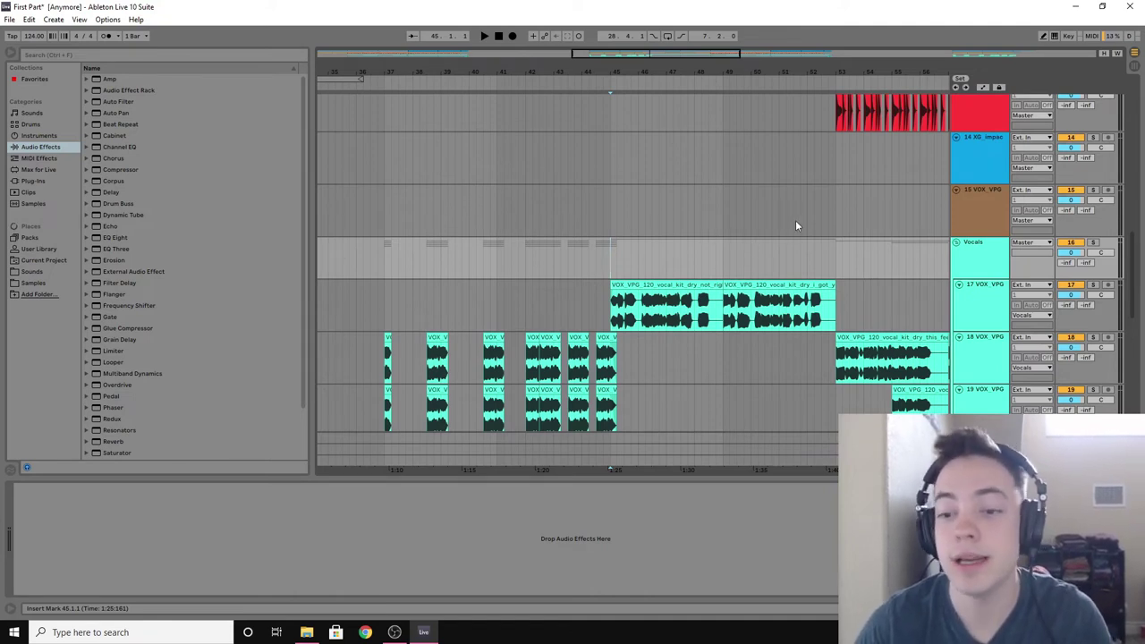
{"action": "scroll", "coordinate": [805, 215], "scroll_direction": "down", "scroll_amount": 5}
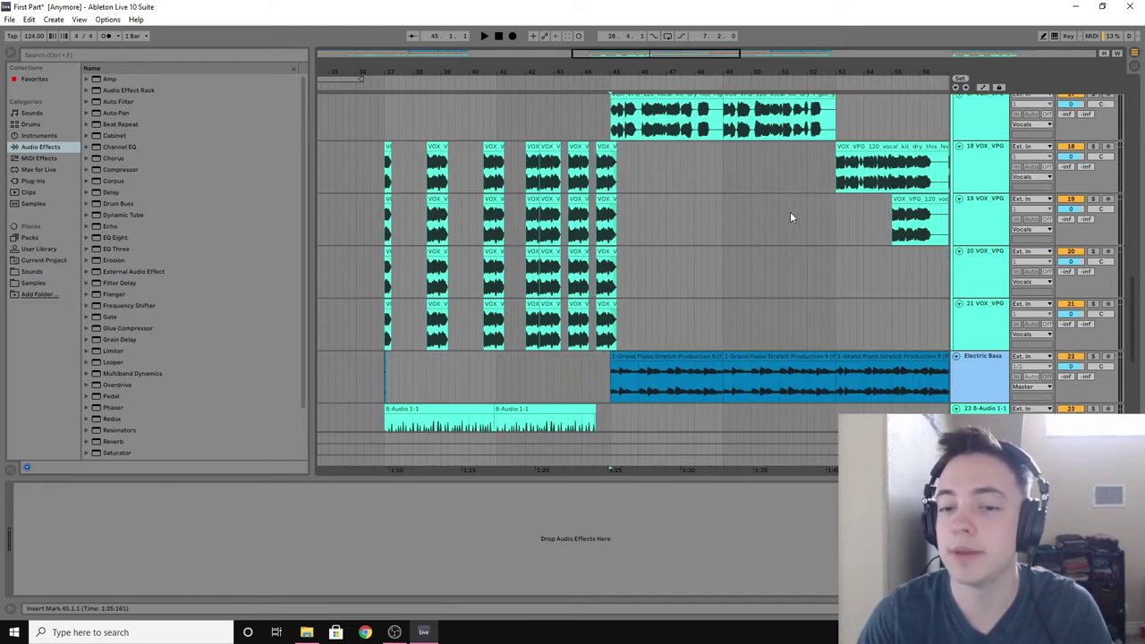
{"action": "scroll", "coordinate": [765, 207], "scroll_direction": "down", "scroll_amount": 2}
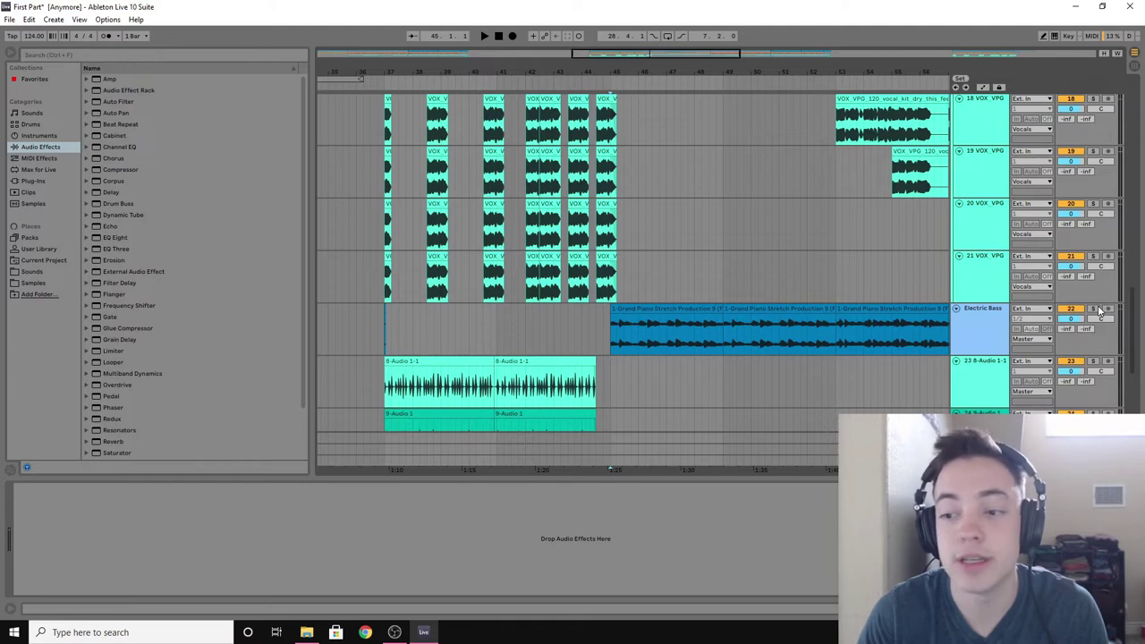
{"action": "left_click_drag", "start_coordinate": [1134, 312], "coordinate": [1137, 108]}
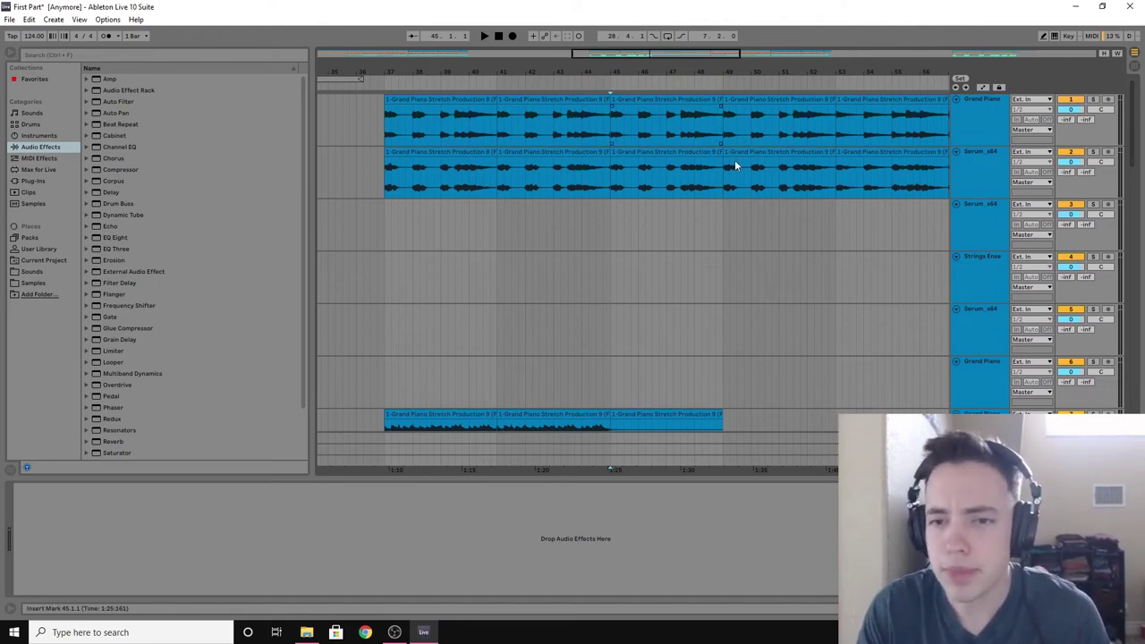
Step: Bring up the Western Australia Kit drum track and show its device chain
{"action": "scroll", "coordinate": [770, 248], "scroll_direction": "down", "scroll_amount": 10}
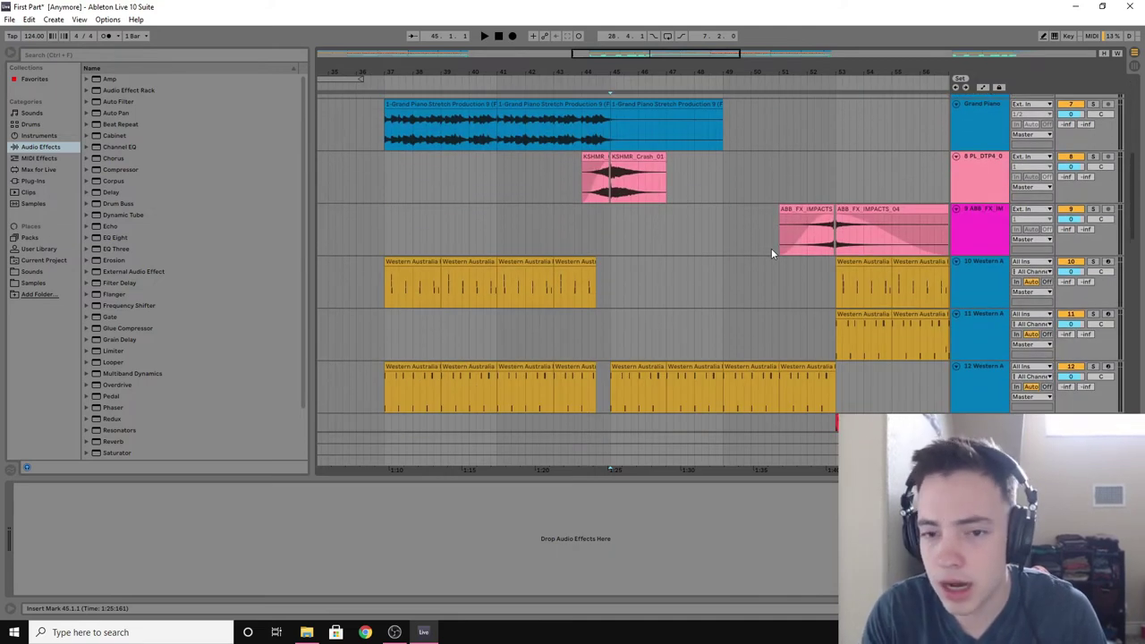
{"action": "scroll", "coordinate": [754, 362], "scroll_direction": "down", "scroll_amount": 15}
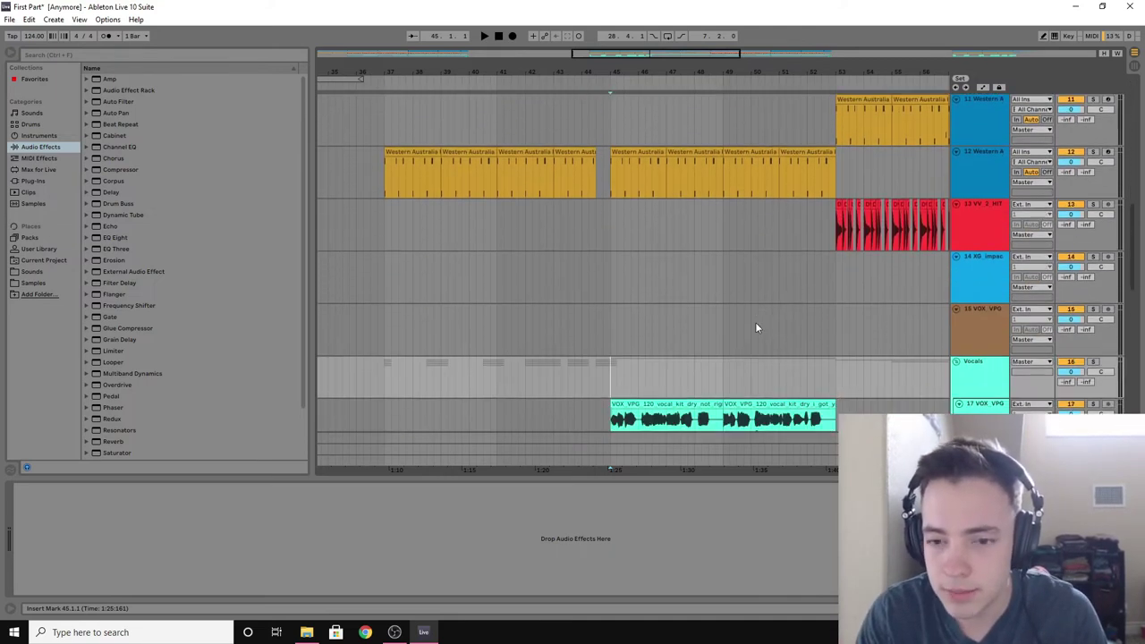
{"action": "scroll", "coordinate": [754, 284], "scroll_direction": "down", "scroll_amount": 10}
{"action": "scroll", "coordinate": [688, 211], "scroll_direction": "up", "scroll_amount": 6}
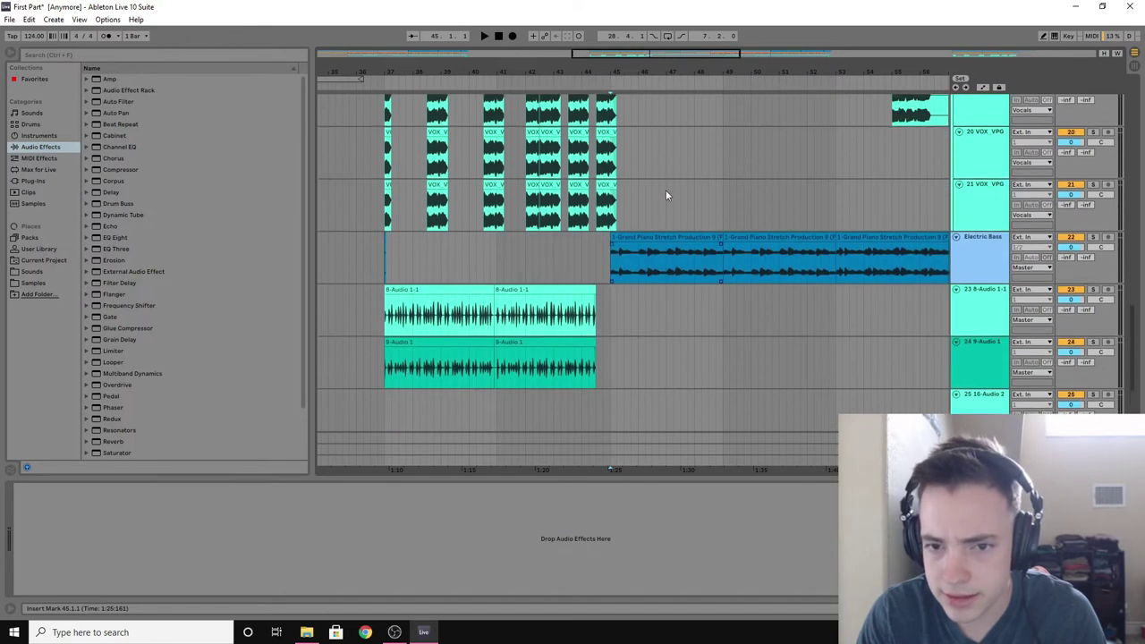
{"action": "scroll", "coordinate": [721, 140], "scroll_direction": "up", "scroll_amount": 5}
{"action": "scroll", "coordinate": [767, 271], "scroll_direction": "down", "scroll_amount": 6}
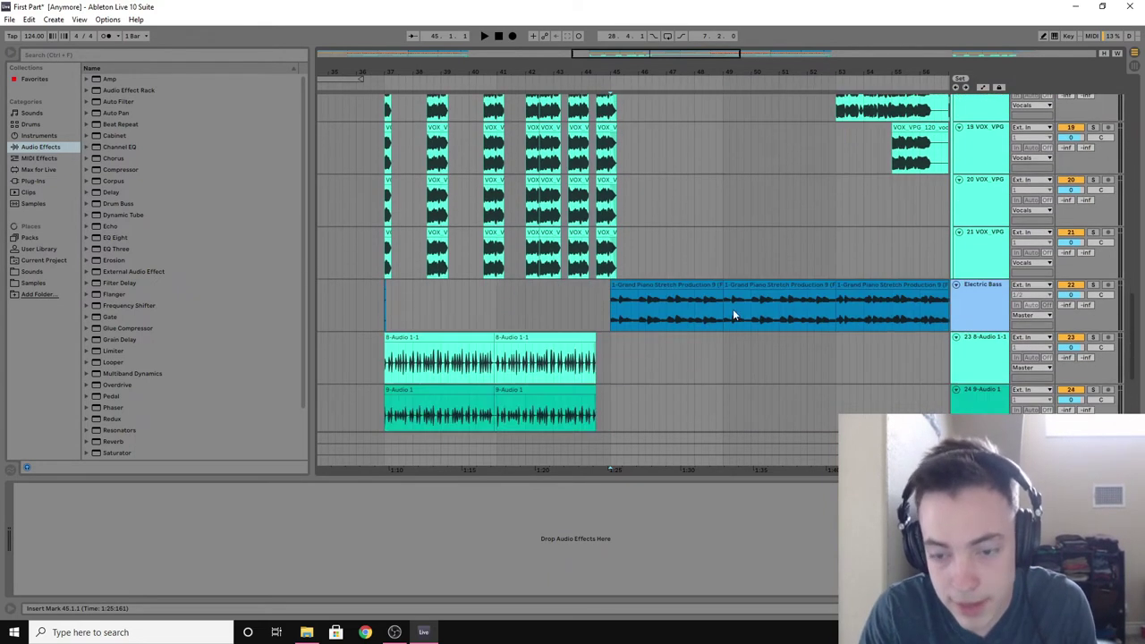
{"action": "scroll", "coordinate": [783, 232], "scroll_direction": "up", "scroll_amount": 2}
{"action": "scroll", "coordinate": [783, 231], "scroll_direction": "up", "scroll_amount": 8}
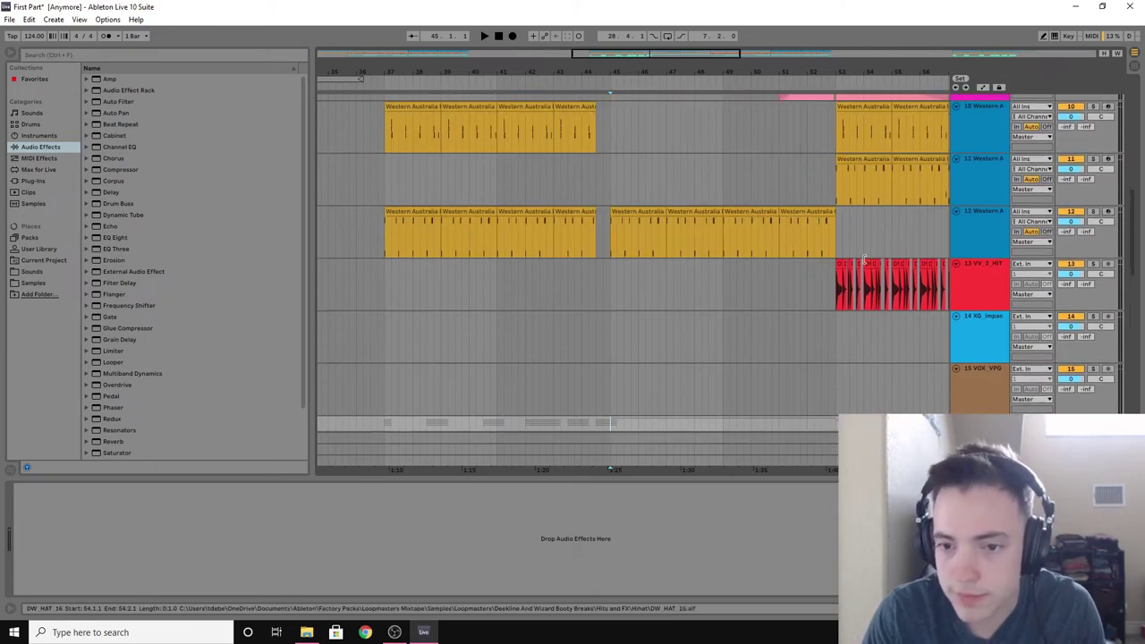
{"action": "scroll", "coordinate": [832, 259], "scroll_direction": "up", "scroll_amount": 3}
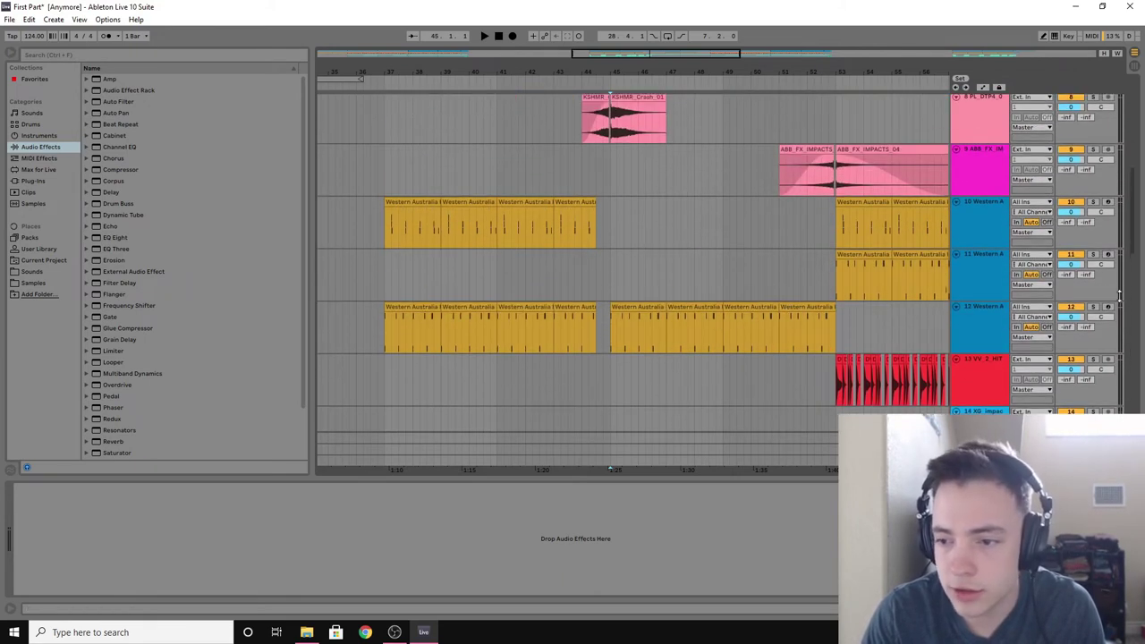
{"action": "left_click", "coordinate": [602, 349]}
Step: Play the arrangement from bar 45 and scroll back up to track 1
{"action": "key", "text": "space"}
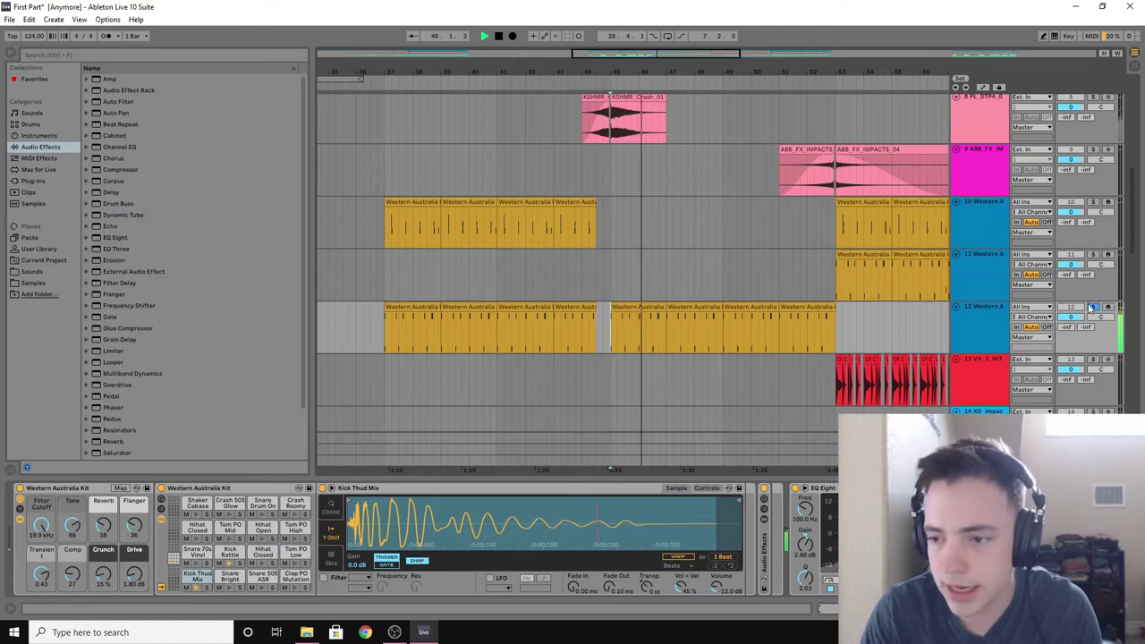
{"action": "scroll", "coordinate": [1069, 379], "scroll_direction": "up", "scroll_amount": 2}
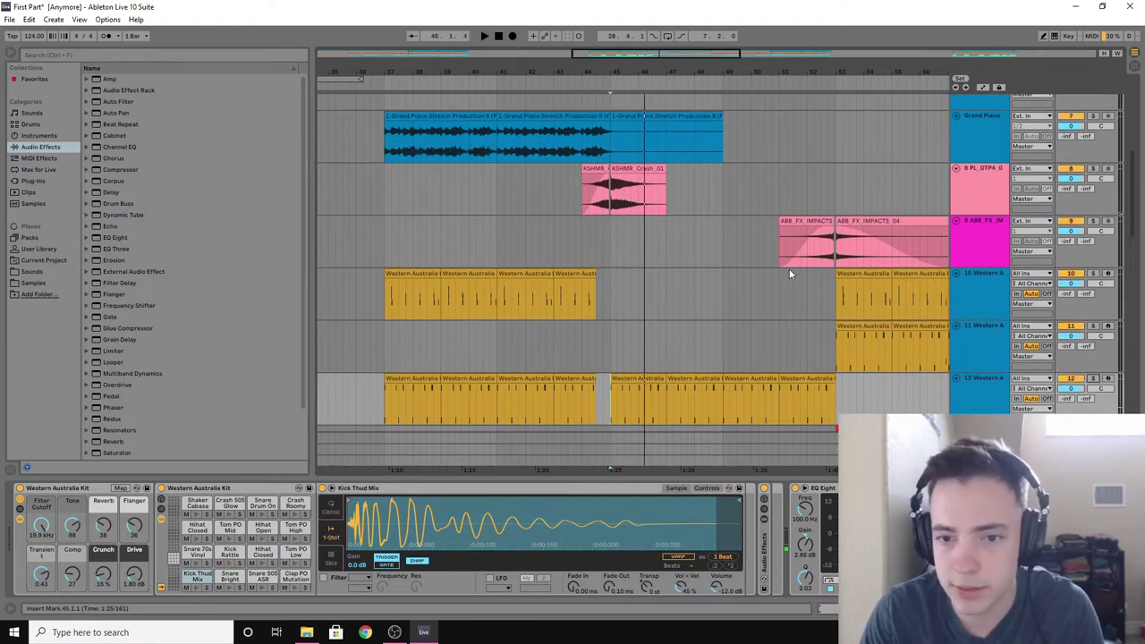
{"action": "scroll", "coordinate": [789, 273], "scroll_direction": "up", "scroll_amount": 6}
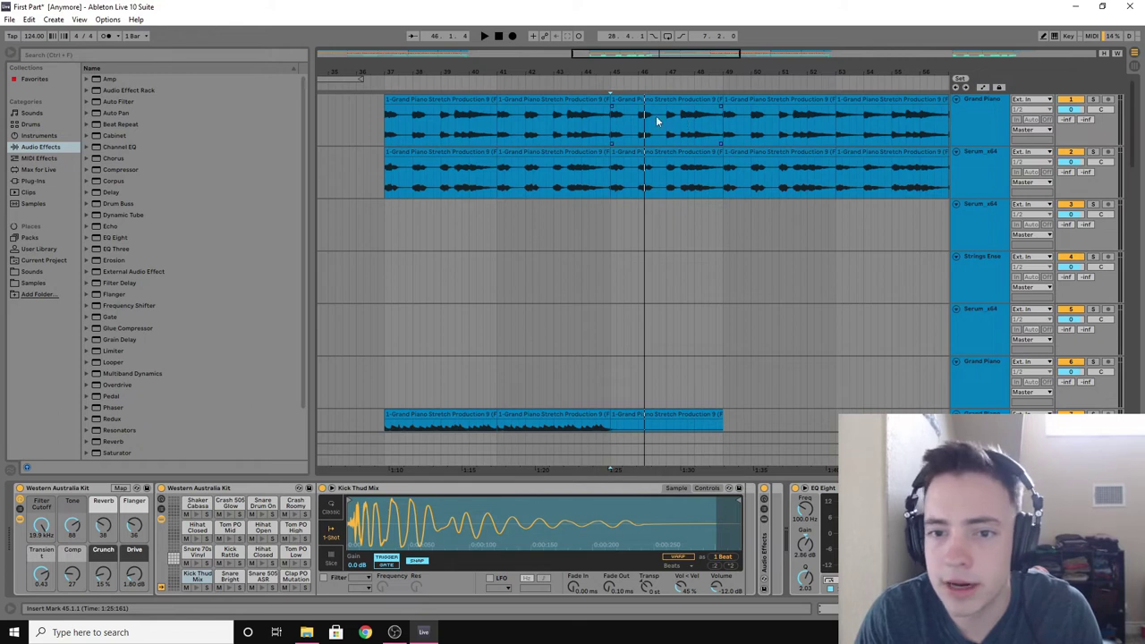
Step: Play from a start point on the Grand Piano track while moving the overview, then stop
{"action": "left_click", "coordinate": [613, 119]}
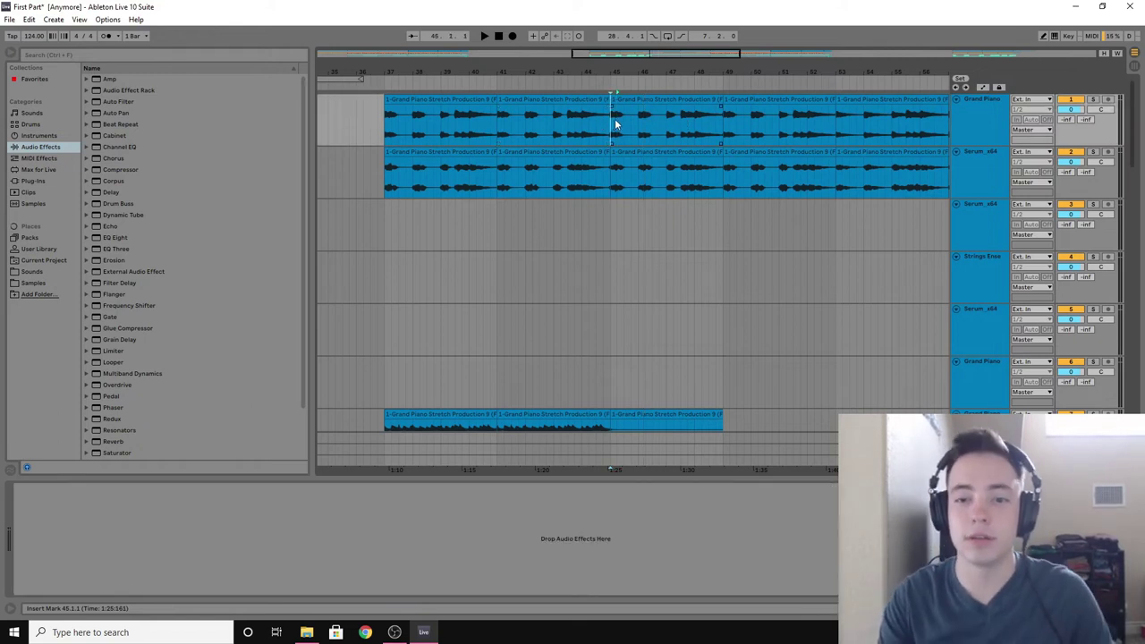
{"action": "key", "text": "space"}
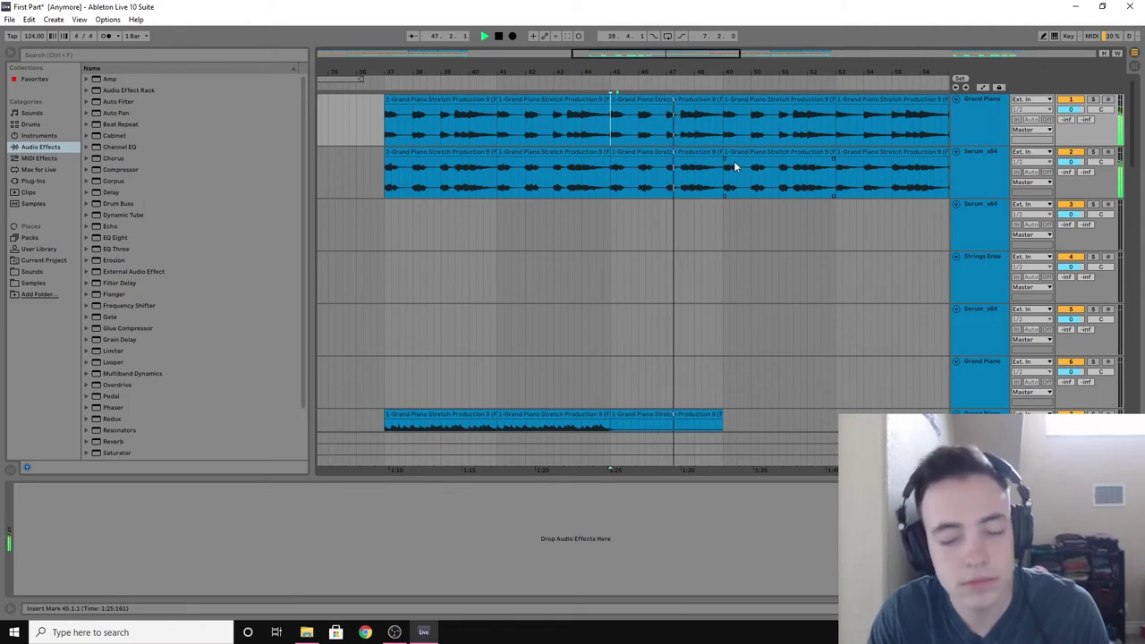
{"action": "left_click_drag", "start_coordinate": [782, 69], "coordinate": [662, 66]}
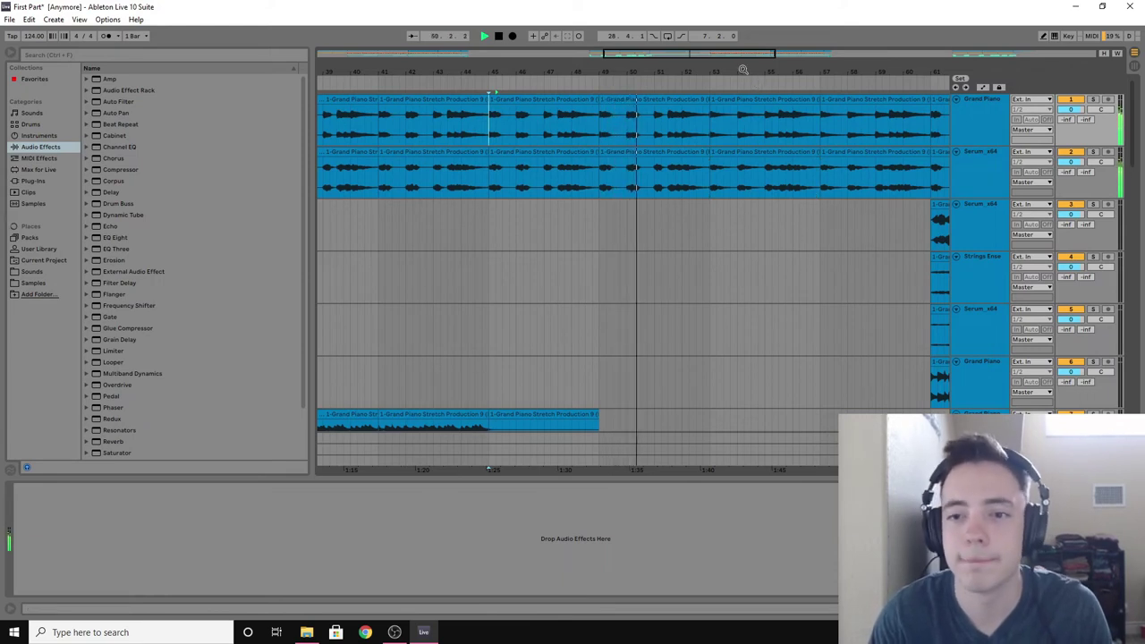
{"action": "left_click_drag", "start_coordinate": [805, 69], "coordinate": [576, 73]}
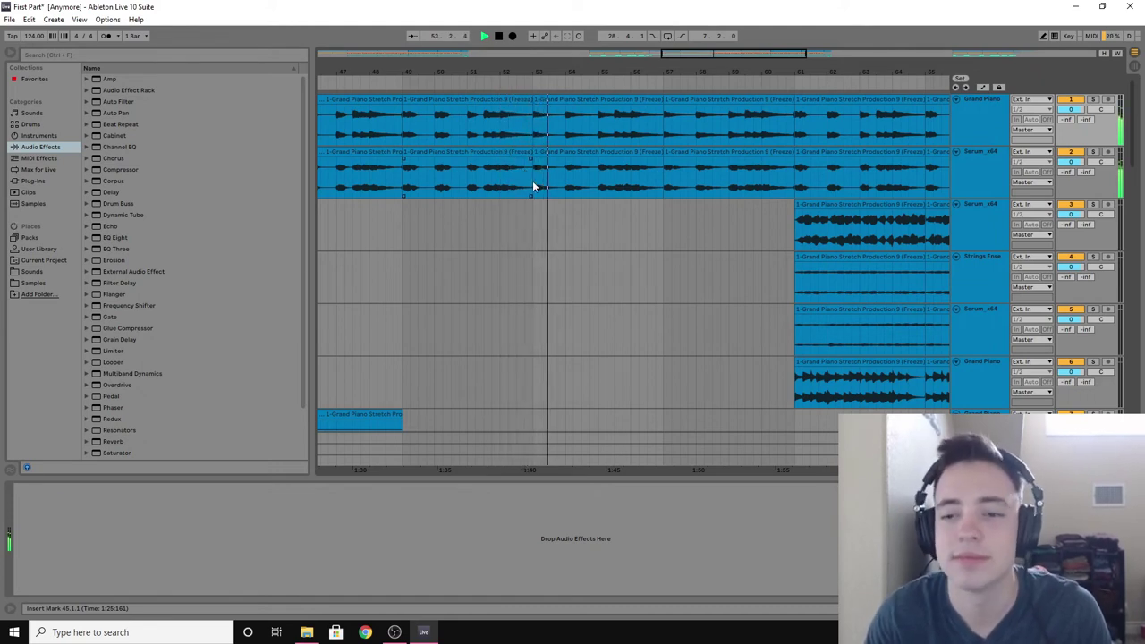
{"action": "scroll", "coordinate": [671, 197], "scroll_direction": "down", "scroll_amount": 6}
{"action": "key", "text": "space"}
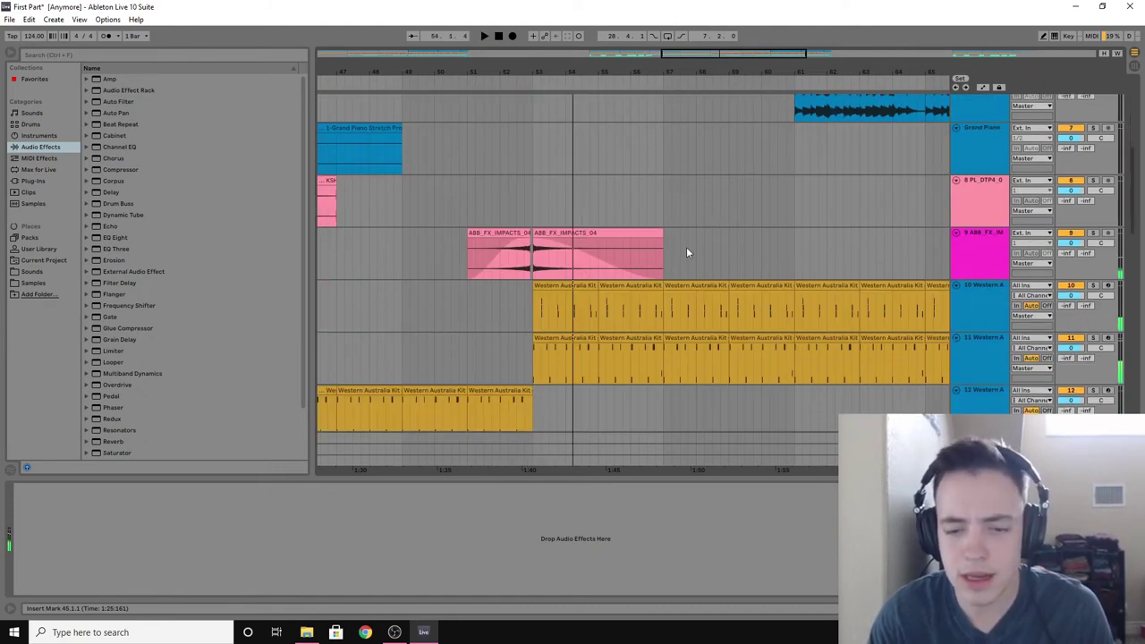
{"action": "scroll", "coordinate": [623, 212], "scroll_direction": "down", "scroll_amount": 5}
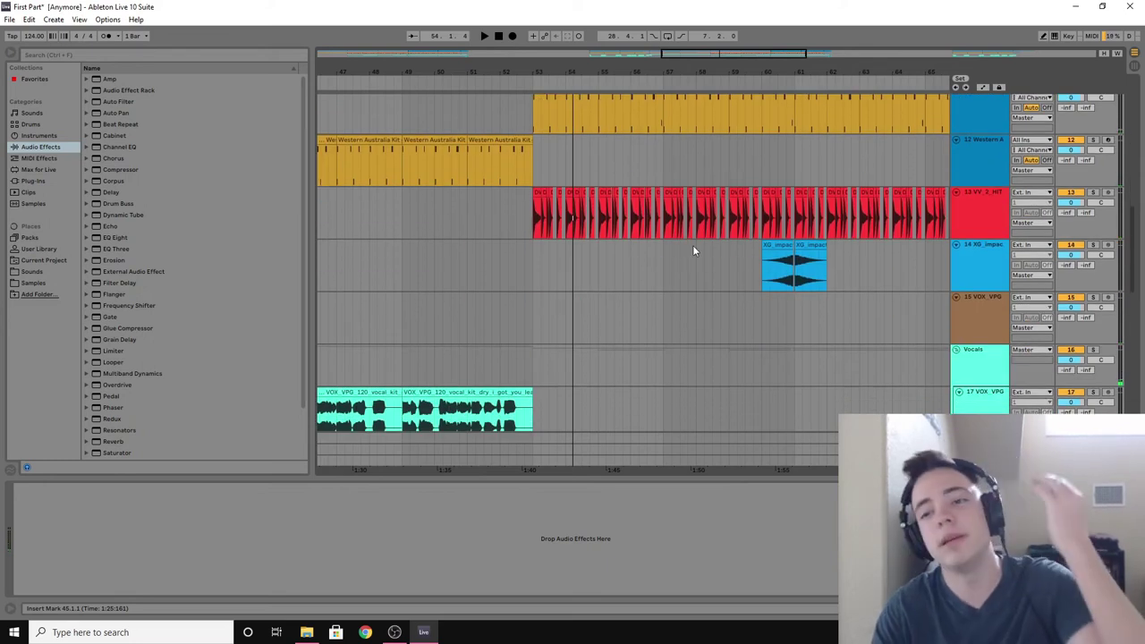
{"action": "scroll", "coordinate": [692, 245], "scroll_direction": "up", "scroll_amount": 10}
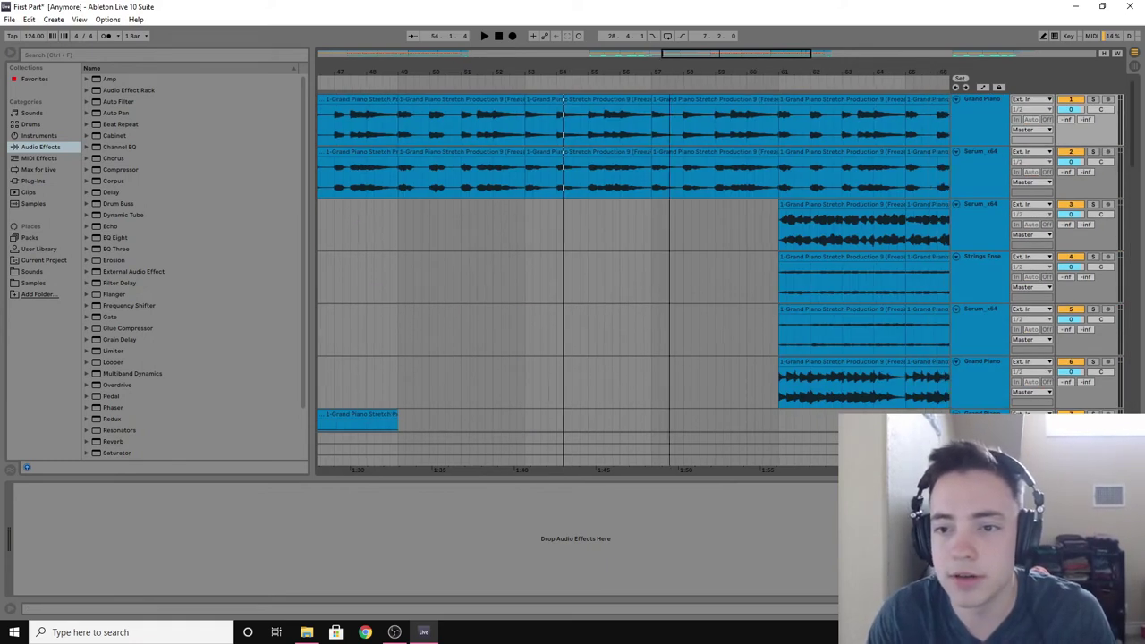
{"action": "scroll", "coordinate": [612, 159], "scroll_direction": "right", "scroll_amount": 5}
Step: Play First Part from bar 61 with bars 1–69 in view, then stop and pan toward bar 85
{"action": "left_click", "coordinate": [481, 170]}
{"action": "key", "text": "space"}
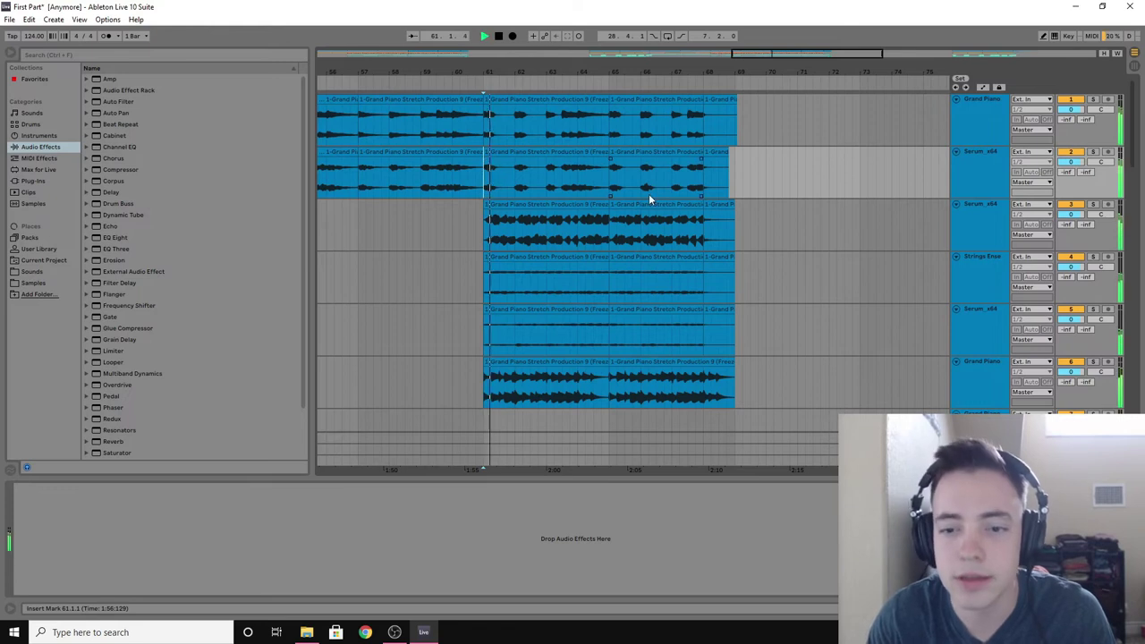
{"action": "scroll", "coordinate": [764, 241], "scroll_direction": "down", "scroll_amount": 4}
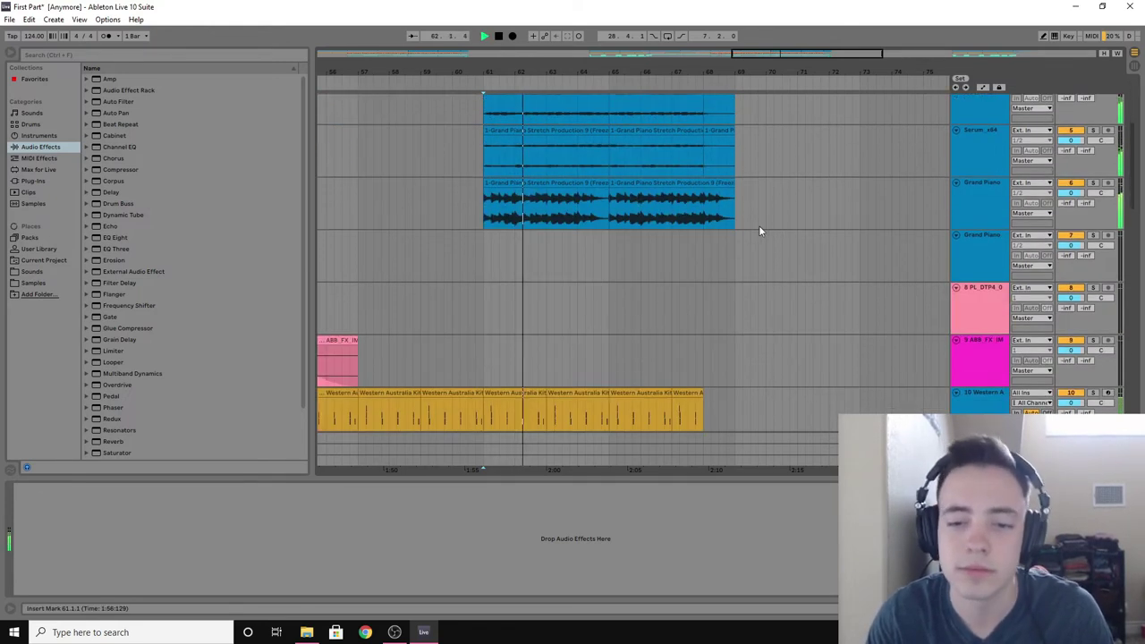
{"action": "scroll", "coordinate": [758, 230], "scroll_direction": "down", "scroll_amount": 15}
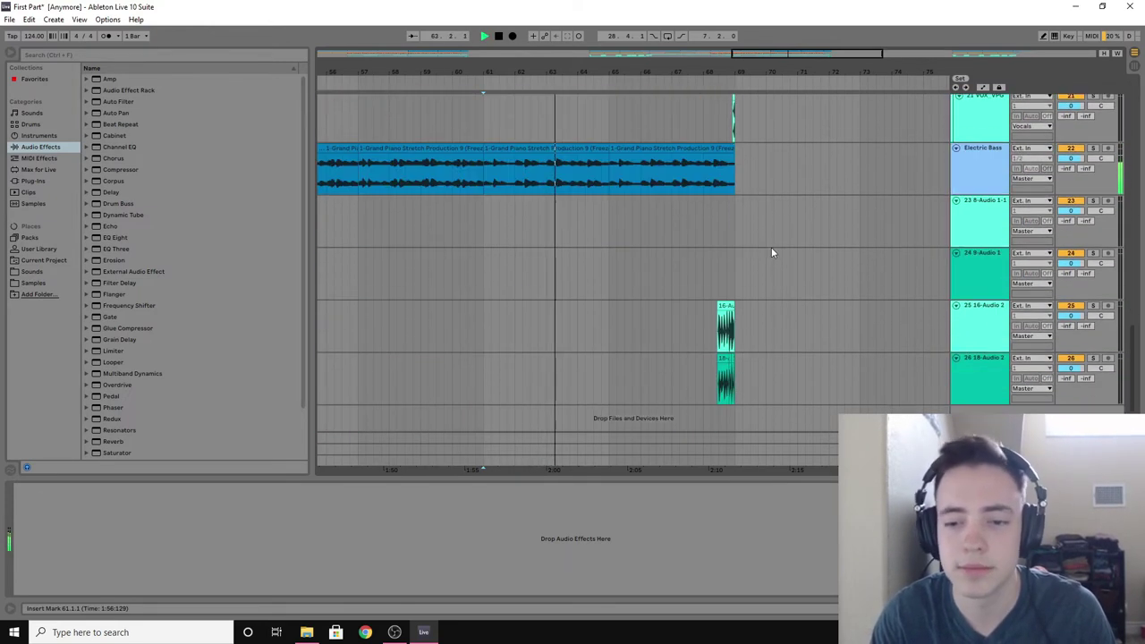
{"action": "scroll", "coordinate": [1132, 348], "scroll_direction": "up", "scroll_amount": 20}
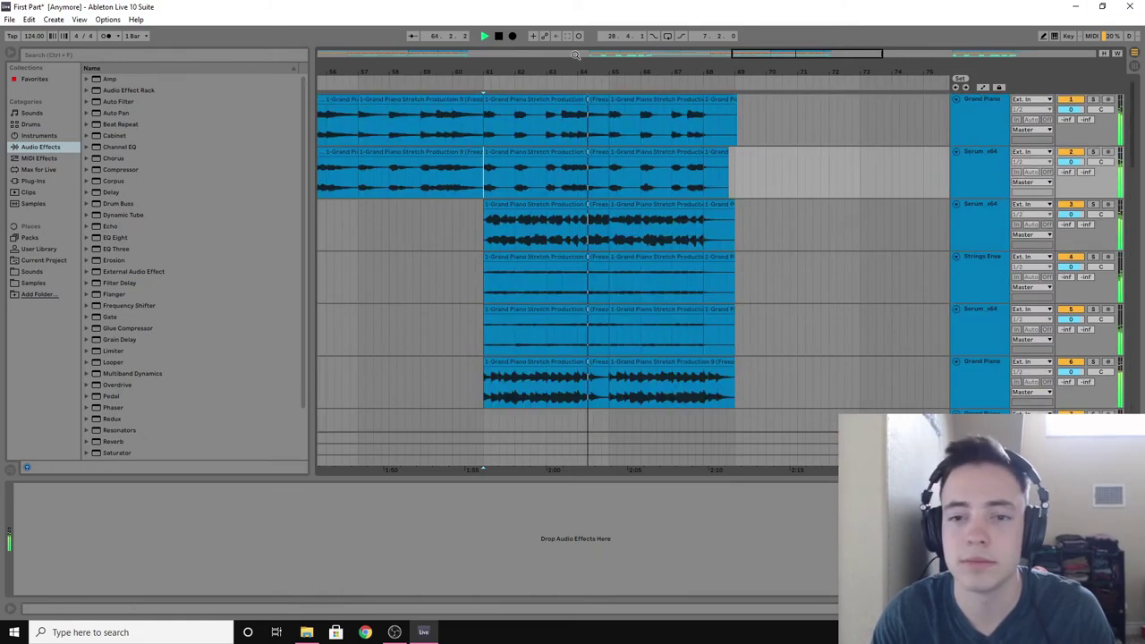
{"action": "left_click_drag", "start_coordinate": [574, 55], "coordinate": [762, 81]}
{"action": "scroll", "coordinate": [793, 205], "scroll_direction": "down", "scroll_amount": 1}
{"action": "scroll", "coordinate": [793, 204], "scroll_direction": "up", "scroll_amount": 1}
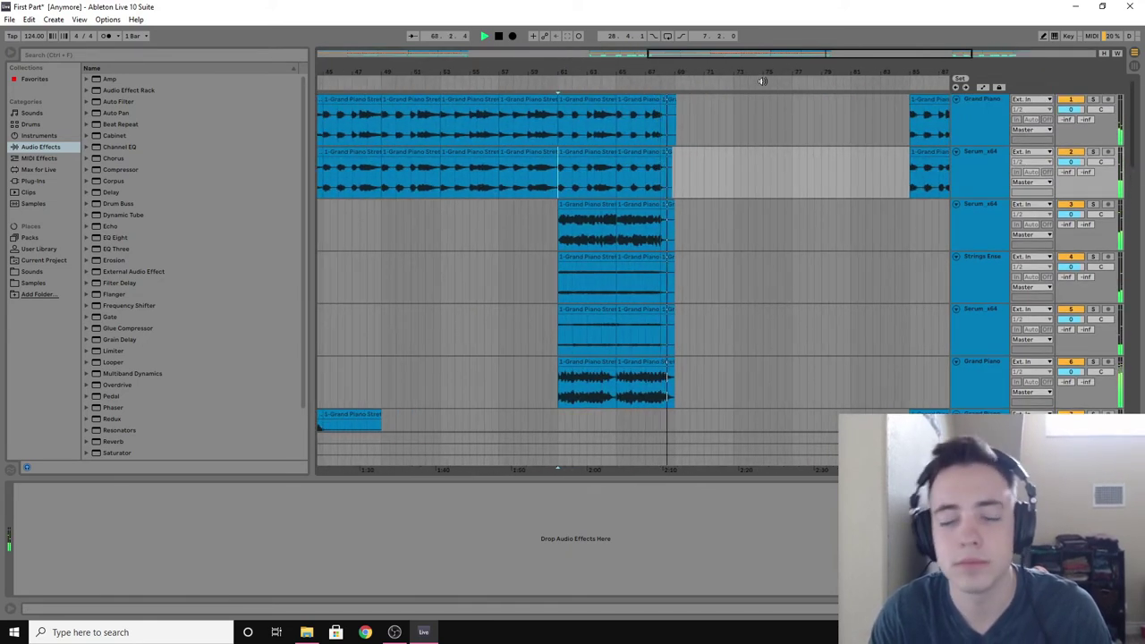
{"action": "key", "text": "space"}
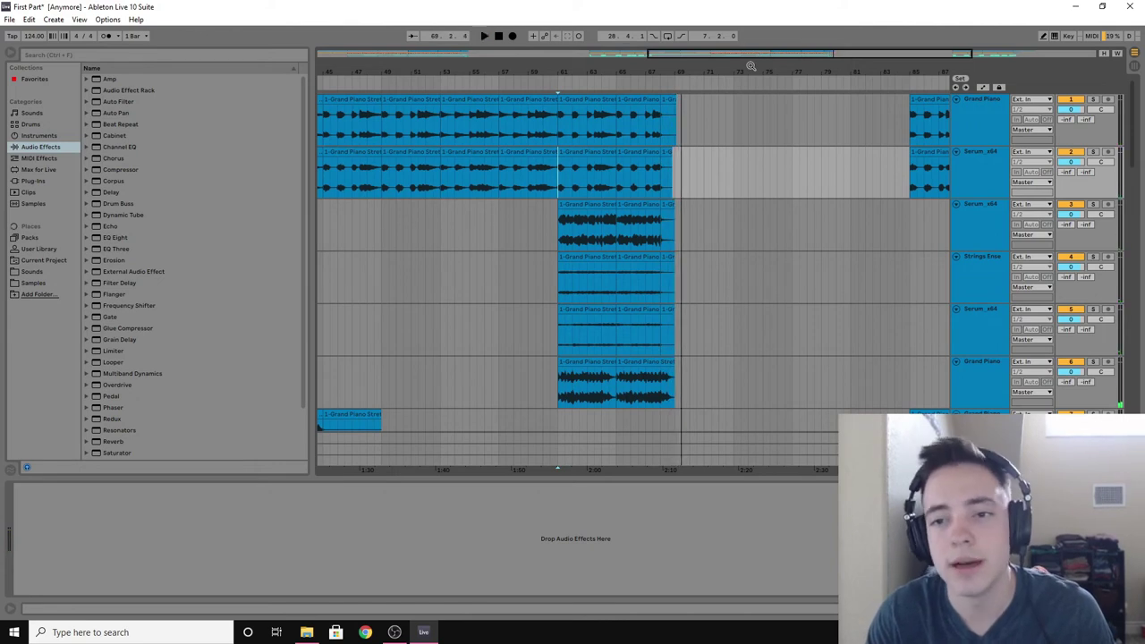
{"action": "left_click_drag", "start_coordinate": [751, 66], "coordinate": [474, 63]}
{"action": "key", "text": "Up"}
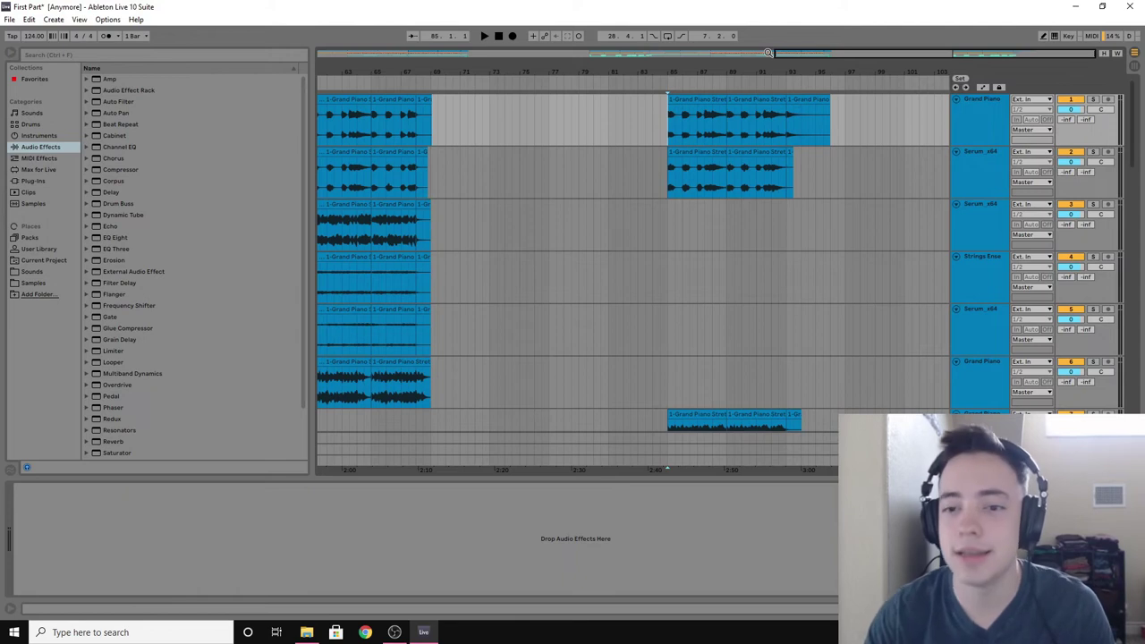
Step: Zoom in on bar 85 and play the First Part section from there until stopped
{"action": "left_click_drag", "start_coordinate": [813, 86], "coordinate": [760, 130]}
{"action": "scroll", "coordinate": [806, 279], "scroll_direction": "down", "scroll_amount": 8}
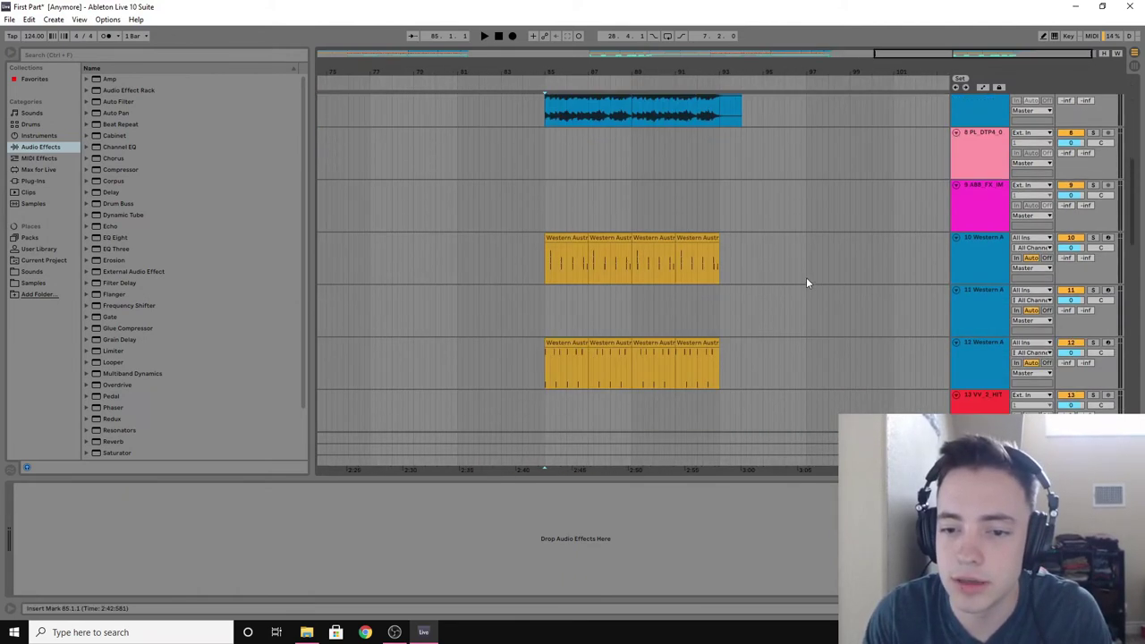
{"action": "left_click_drag", "start_coordinate": [1134, 293], "coordinate": [1114, 15]}
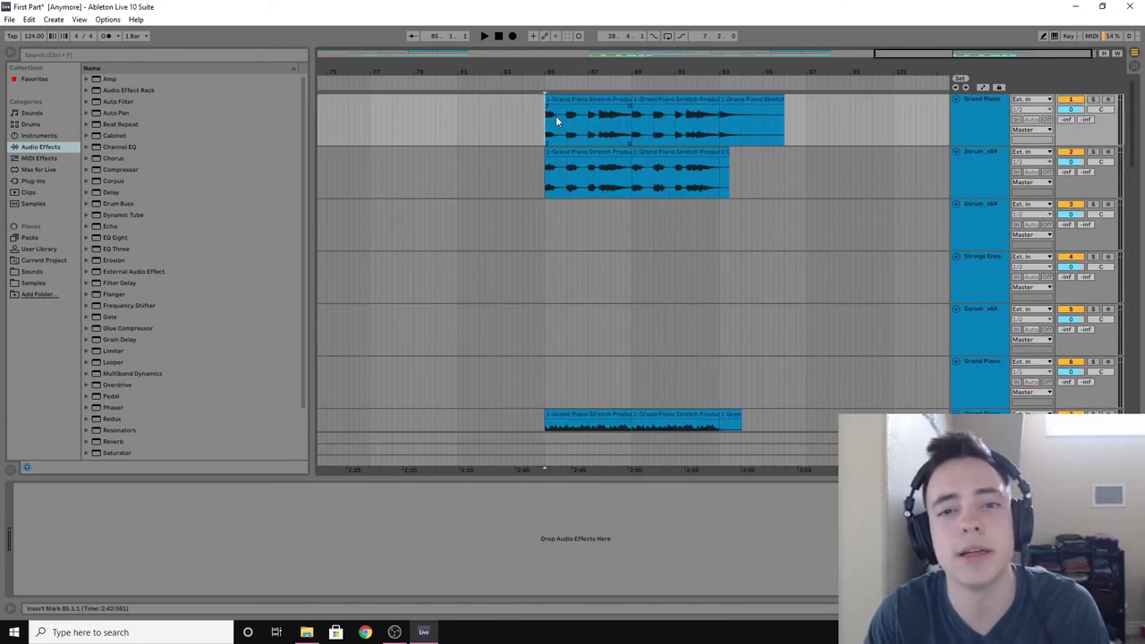
{"action": "key", "text": "space"}
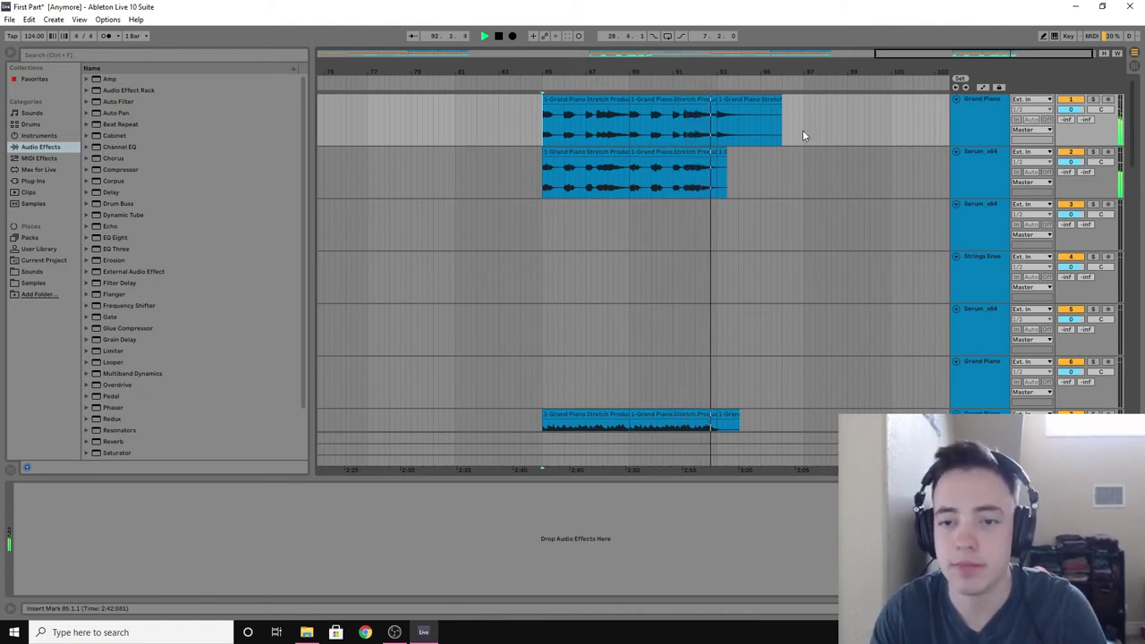
{"action": "left_click", "coordinate": [500, 37]}
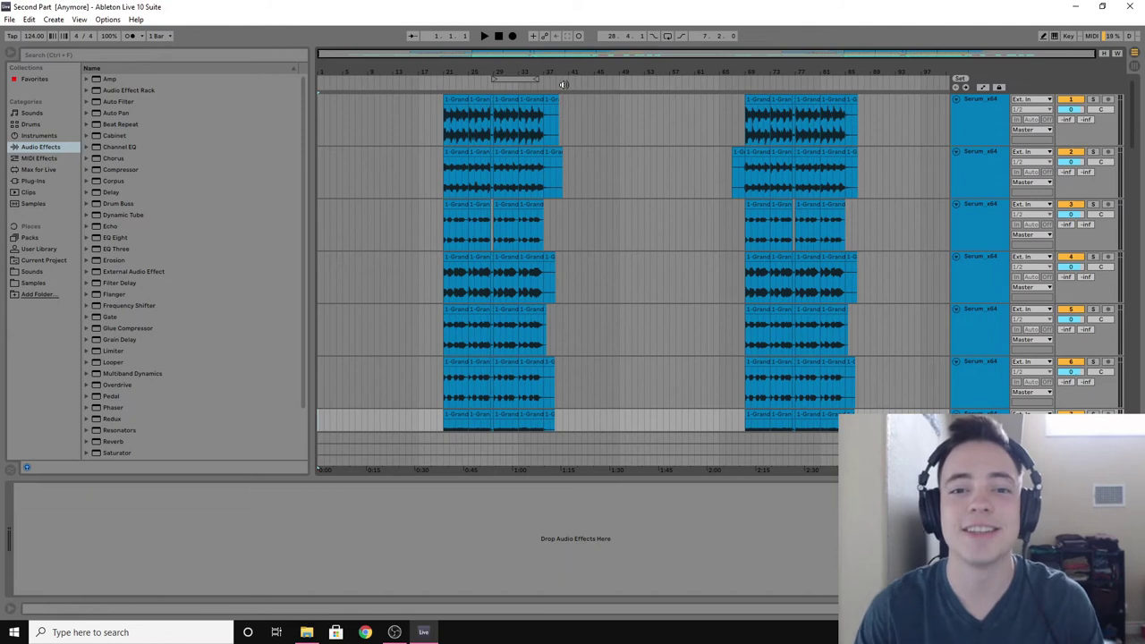
Step: Zoom the arrangement to the Second Part's clips and scroll through its Serum tracks
{"action": "left_click_drag", "start_coordinate": [446, 74], "coordinate": [484, 70]}
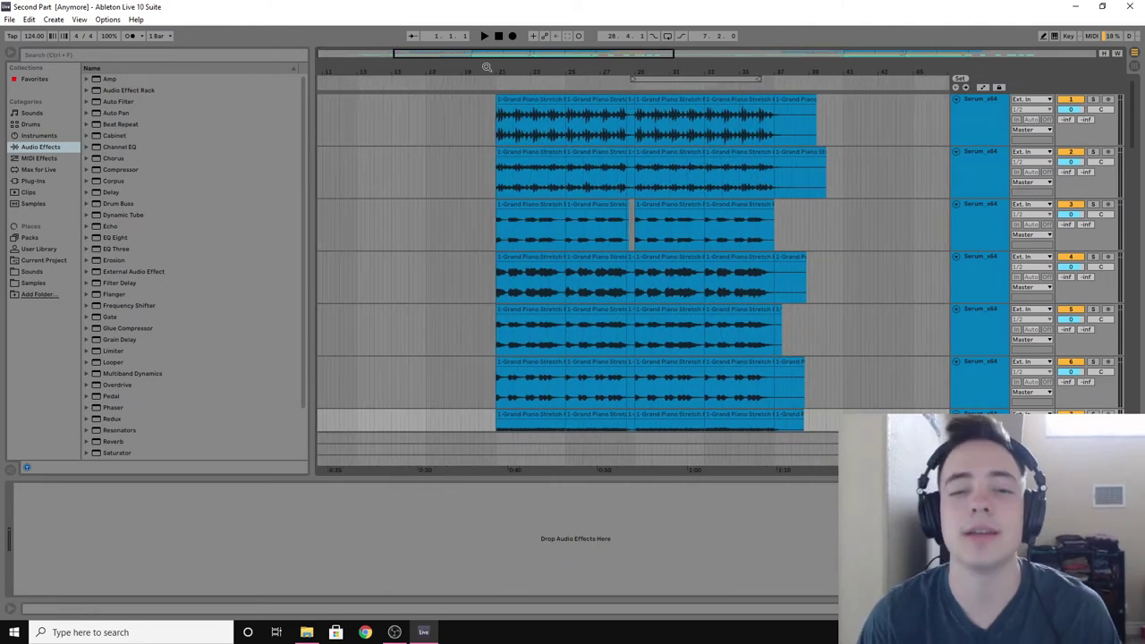
{"action": "key", "text": "minus"}
{"action": "scroll", "coordinate": [716, 128], "scroll_direction": "down", "scroll_amount": 5}
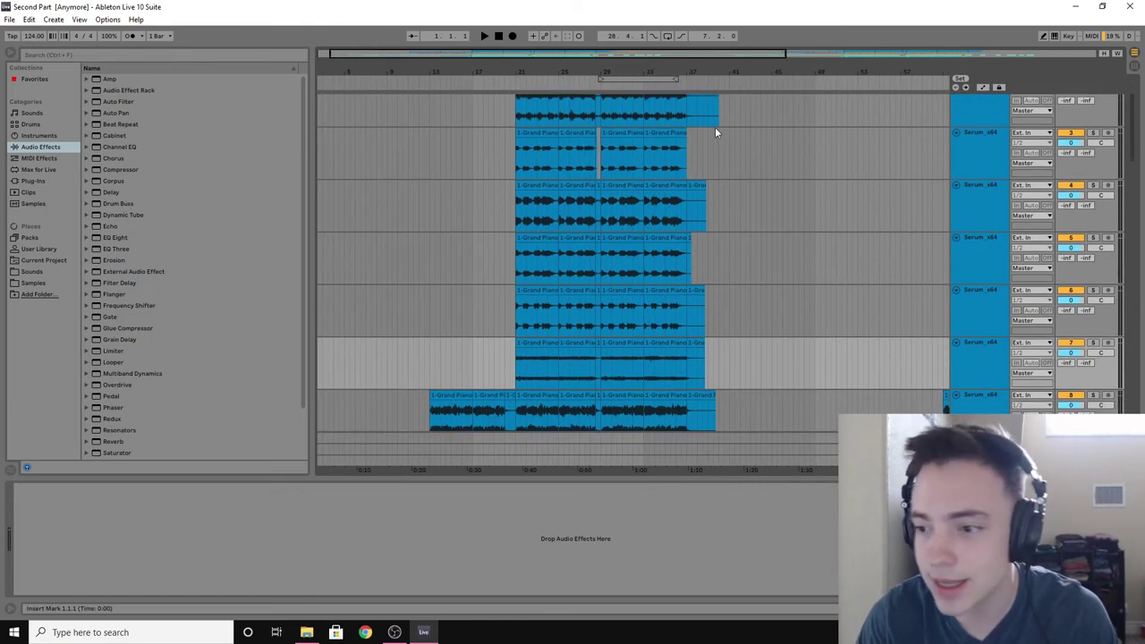
{"action": "scroll", "coordinate": [729, 152], "scroll_direction": "down", "scroll_amount": 15}
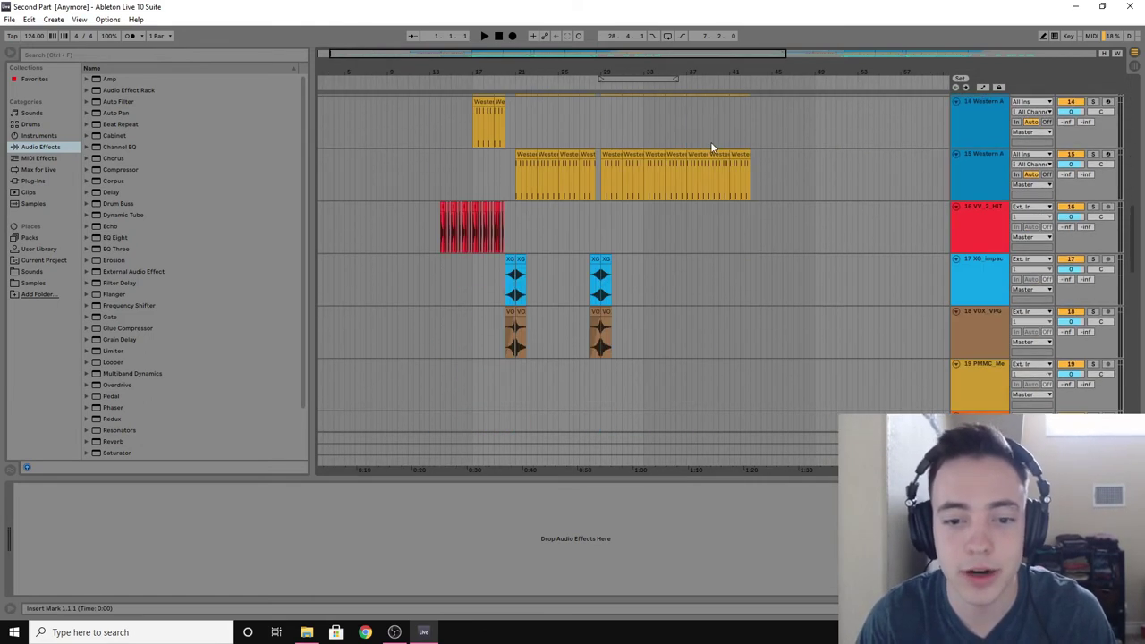
{"action": "scroll", "coordinate": [691, 158], "scroll_direction": "down", "scroll_amount": 5}
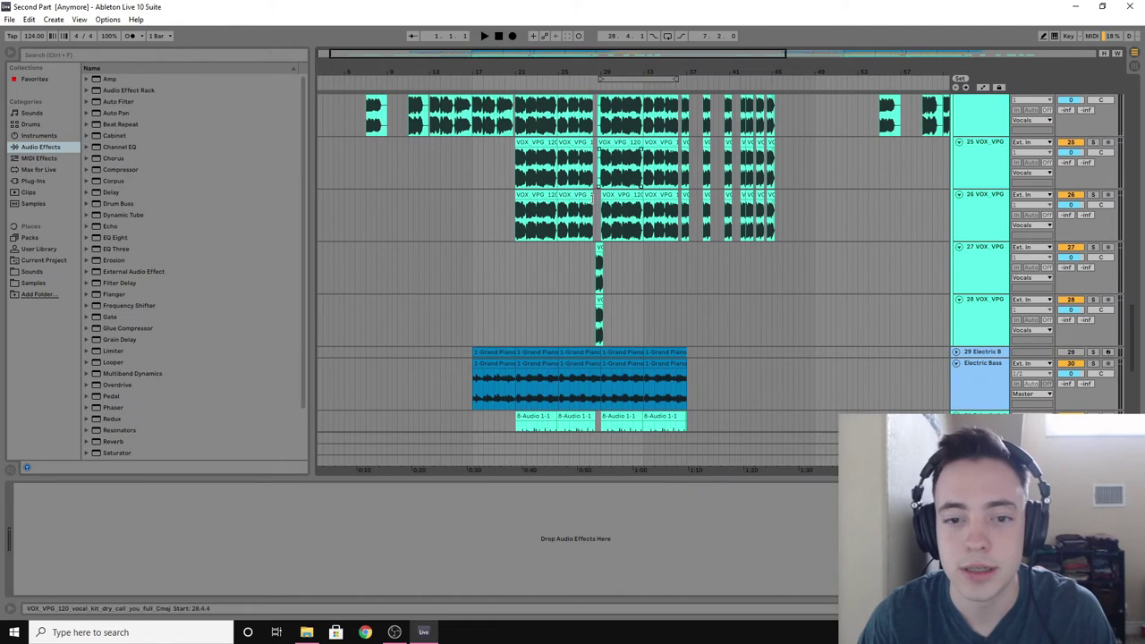
{"action": "scroll", "coordinate": [551, 179], "scroll_direction": "up", "scroll_amount": 5}
{"action": "scroll", "coordinate": [563, 188], "scroll_direction": "down", "scroll_amount": 8}
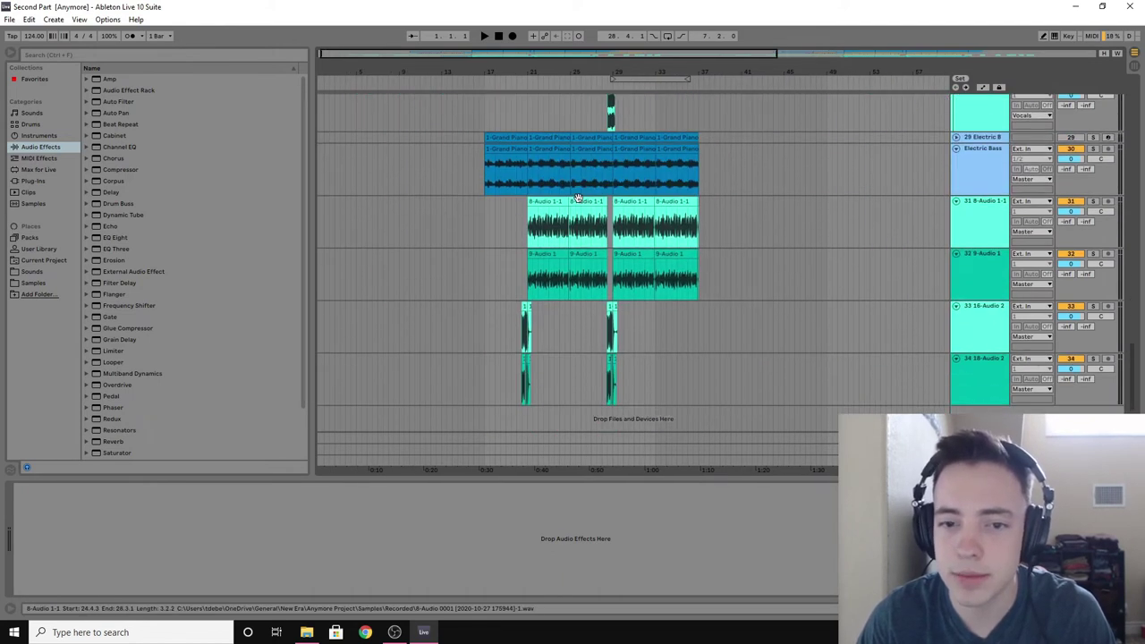
{"action": "scroll", "coordinate": [550, 166], "scroll_direction": "up", "scroll_amount": 3}
{"action": "scroll", "coordinate": [686, 236], "scroll_direction": "down", "scroll_amount": 3}
{"action": "scroll", "coordinate": [662, 230], "scroll_direction": "up", "scroll_amount": 2}
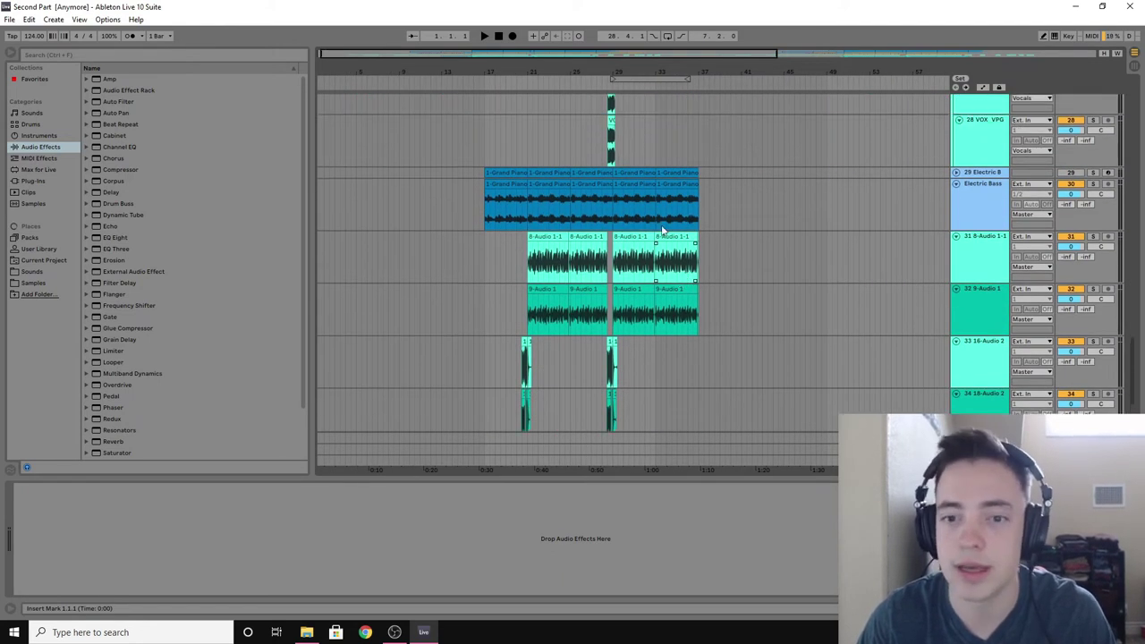
{"action": "scroll", "coordinate": [623, 211], "scroll_direction": "up", "scroll_amount": 6}
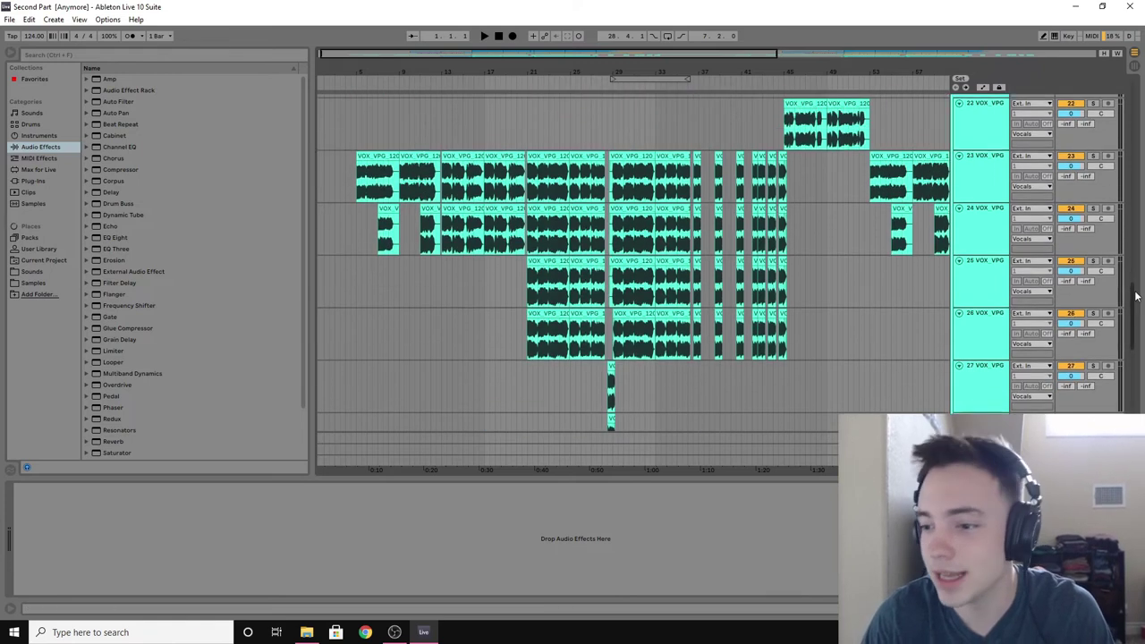
{"action": "left_click_drag", "start_coordinate": [1136, 295], "coordinate": [1134, 98]}
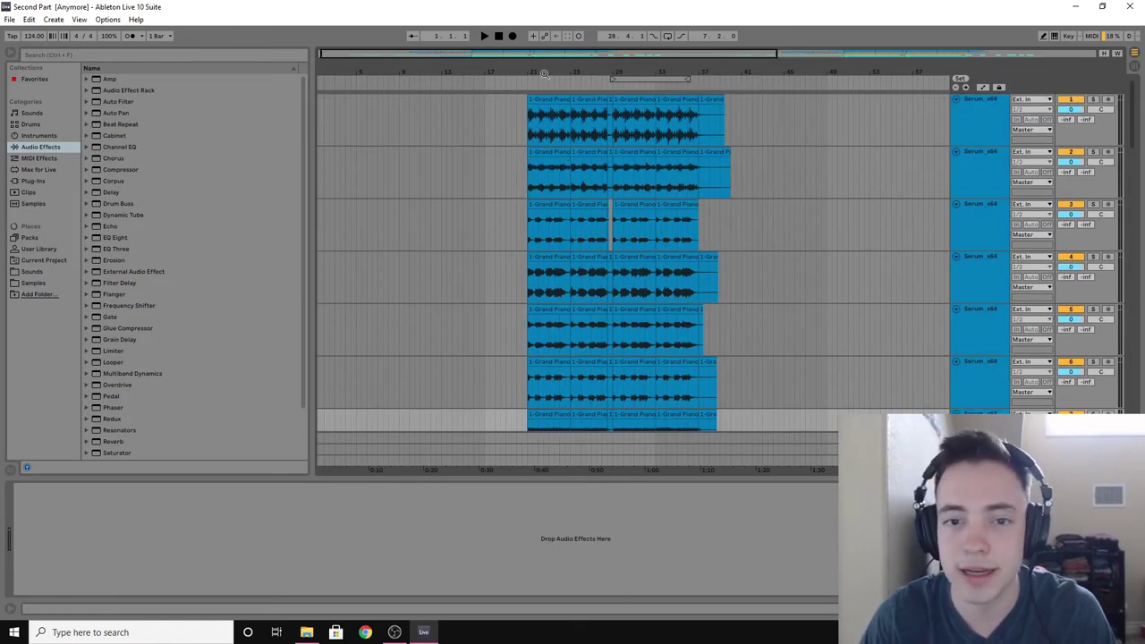
Step: Play from bar 21 on track 1, then solo track 2 and replay it
{"action": "left_click_drag", "start_coordinate": [543, 73], "coordinate": [516, 116]}
{"action": "left_click", "coordinate": [516, 117]}
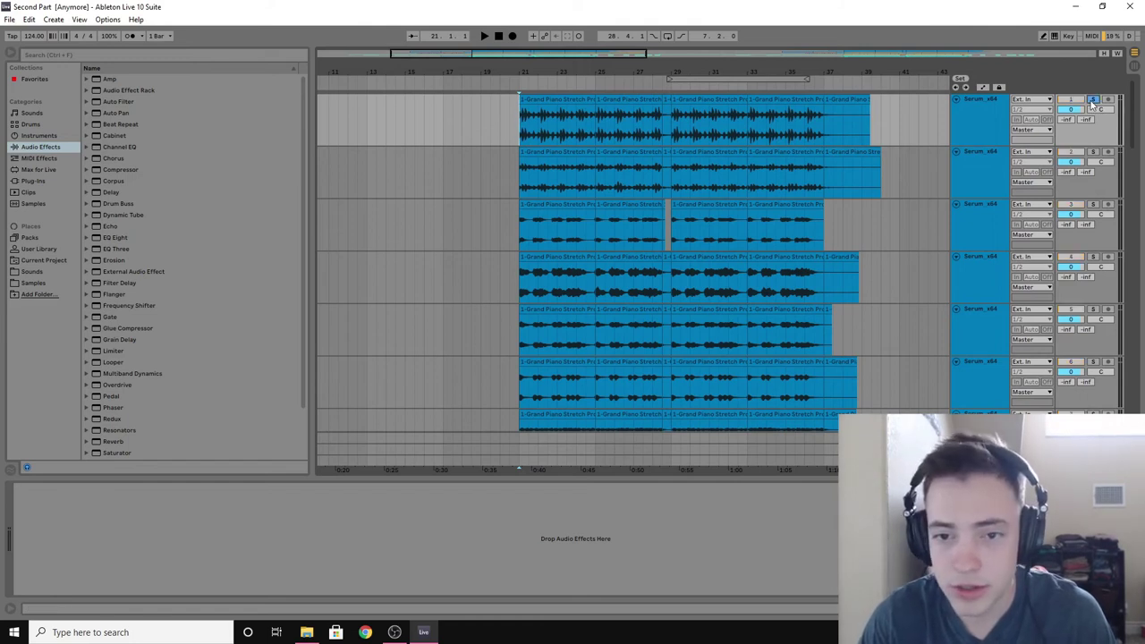
{"action": "key", "text": "space"}
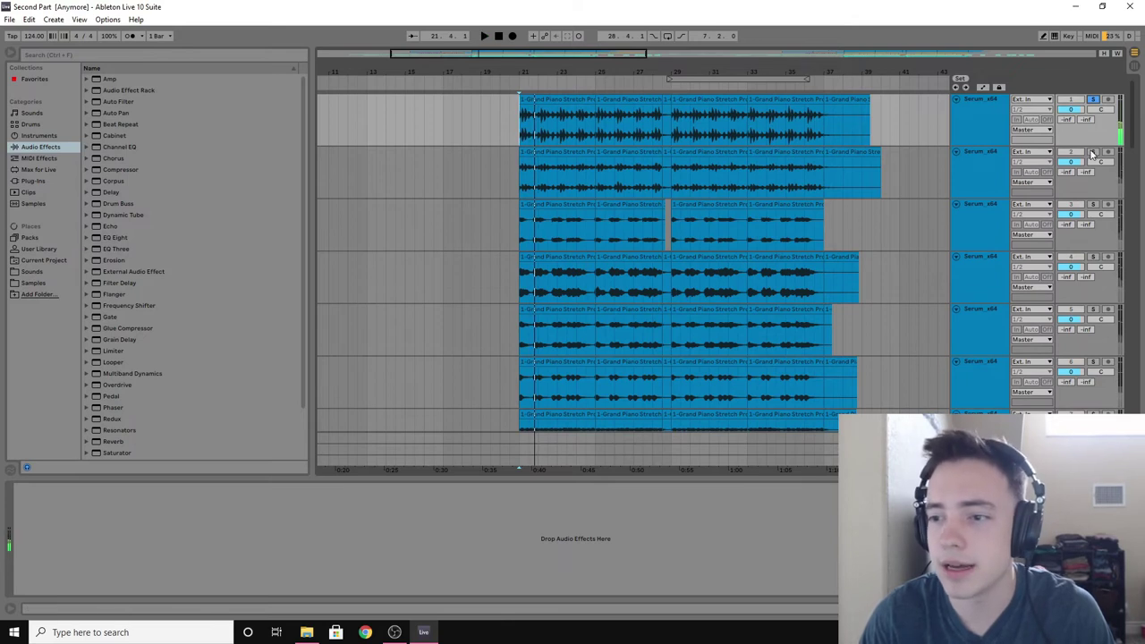
{"action": "left_click", "coordinate": [1092, 153]}
{"action": "key", "text": "space"}
{"action": "key", "text": "space"}
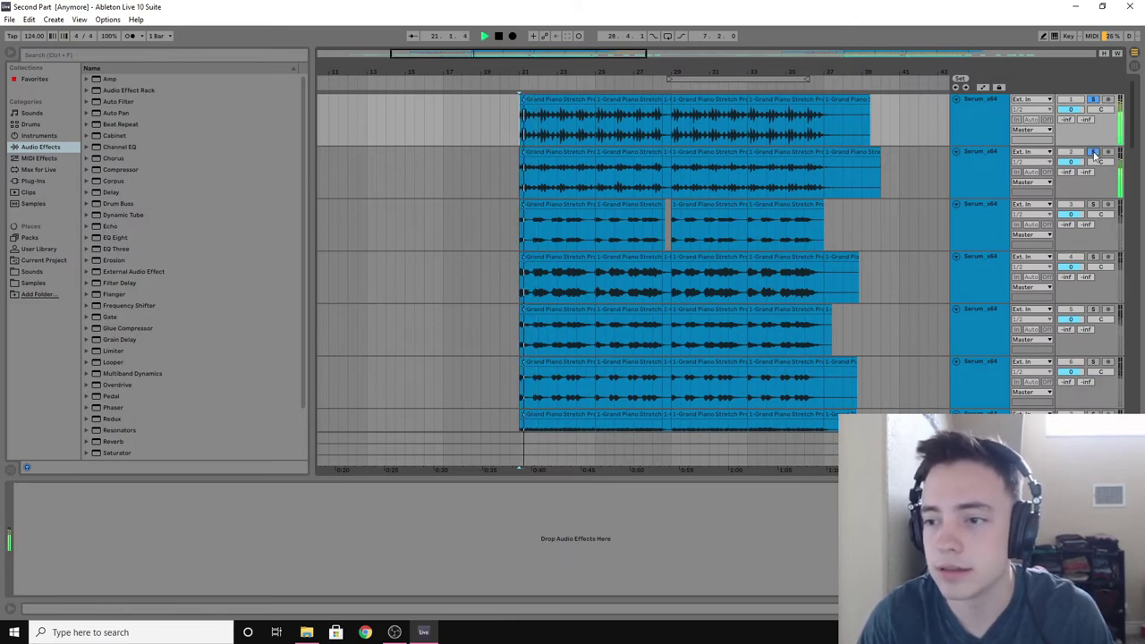
{"action": "key", "text": "space"}
{"action": "key", "text": "space"}
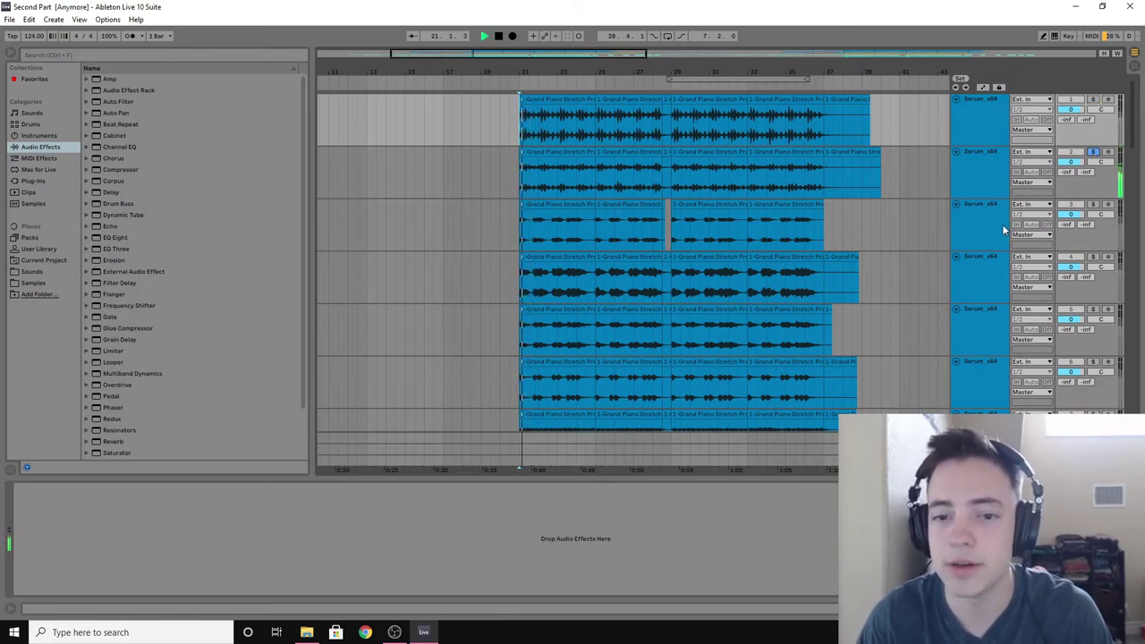
{"action": "scroll", "coordinate": [885, 324], "scroll_direction": "down", "scroll_amount": 2}
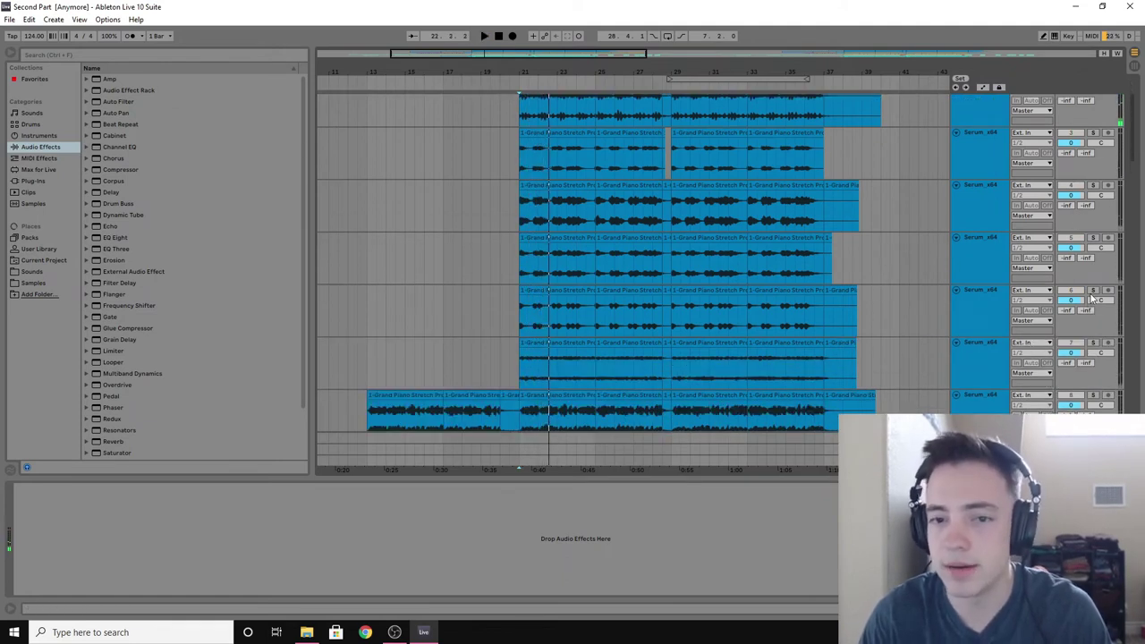
{"action": "scroll", "coordinate": [1097, 290], "scroll_direction": "up", "scroll_amount": 2}
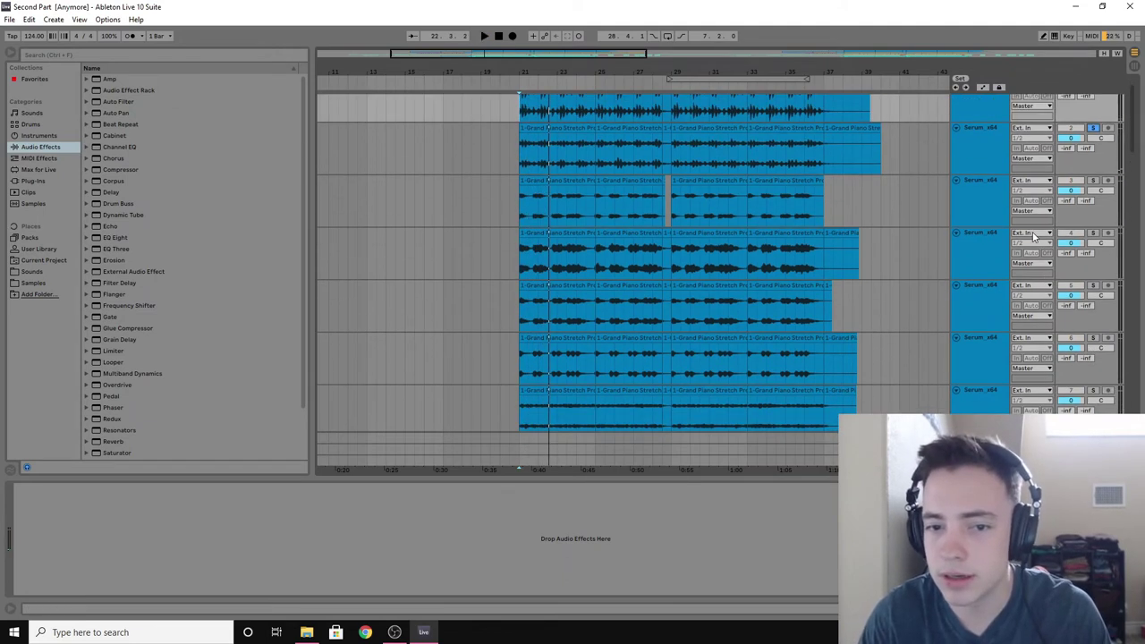
Step: Solo tracks 3, 4 and 5 in turn, playing each alone from the start point
{"action": "left_click", "coordinate": [1093, 339]}
{"action": "key", "text": "space"}
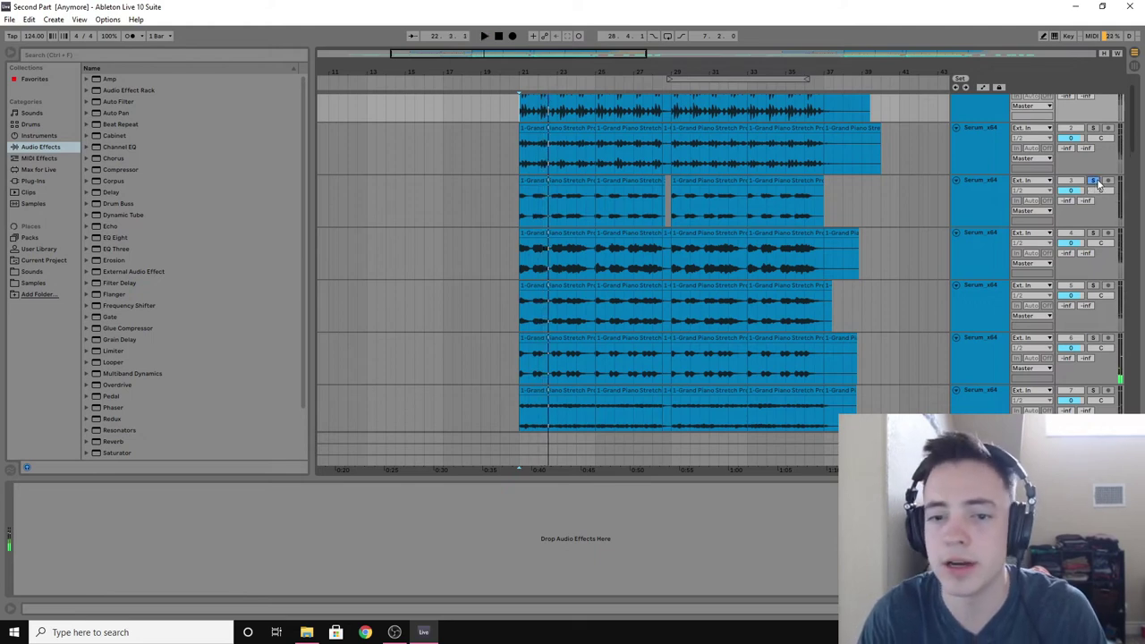
{"action": "key", "text": "space"}
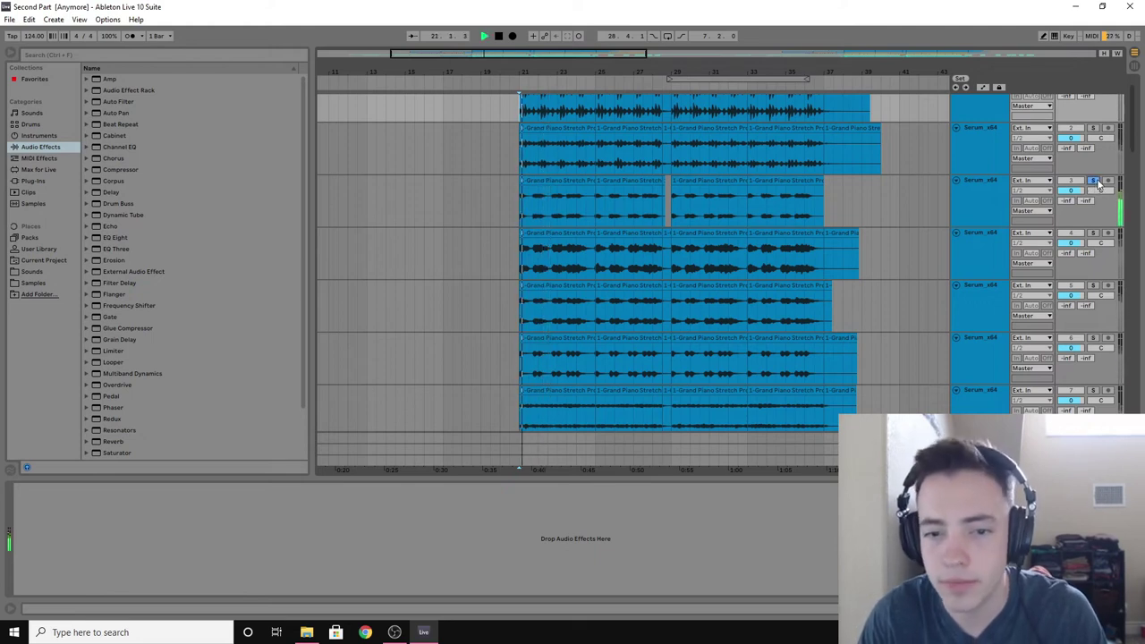
{"action": "key", "text": "space"}
{"action": "left_click", "coordinate": [1093, 234]}
{"action": "key", "text": "space"}
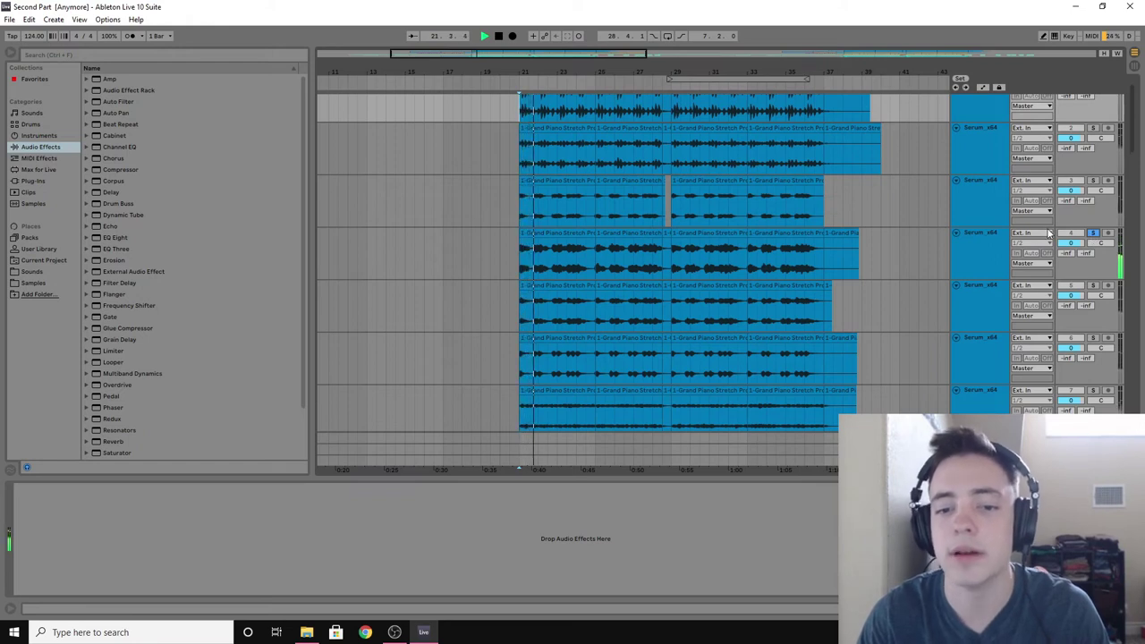
{"action": "key", "text": "space"}
{"action": "left_click", "coordinate": [1091, 286]}
{"action": "key", "text": "space"}
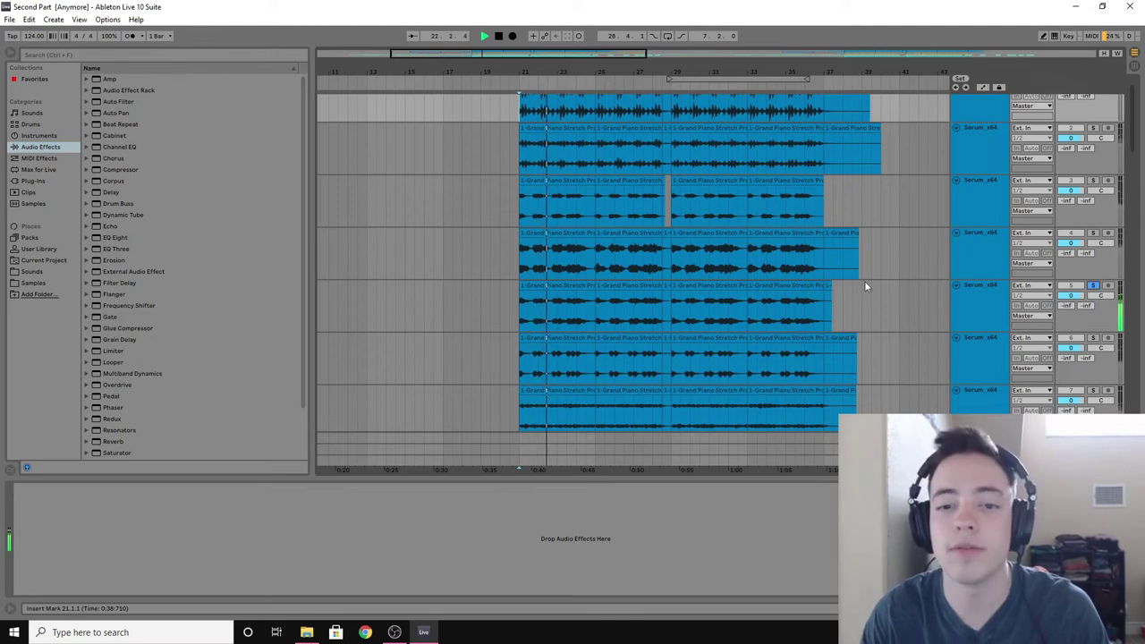
{"action": "key", "text": "space"}
{"action": "scroll", "coordinate": [876, 275], "scroll_direction": "down", "scroll_amount": 2}
{"action": "scroll", "coordinate": [896, 268], "scroll_direction": "down", "scroll_amount": 1}
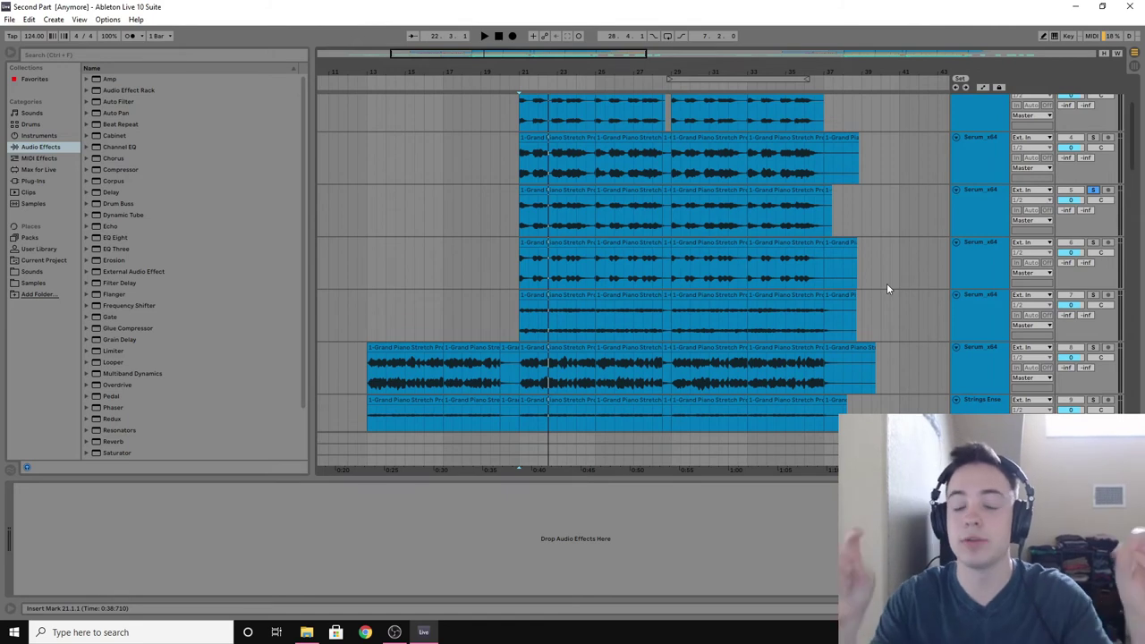
{"action": "scroll", "coordinate": [892, 279], "scroll_direction": "down", "scroll_amount": 3}
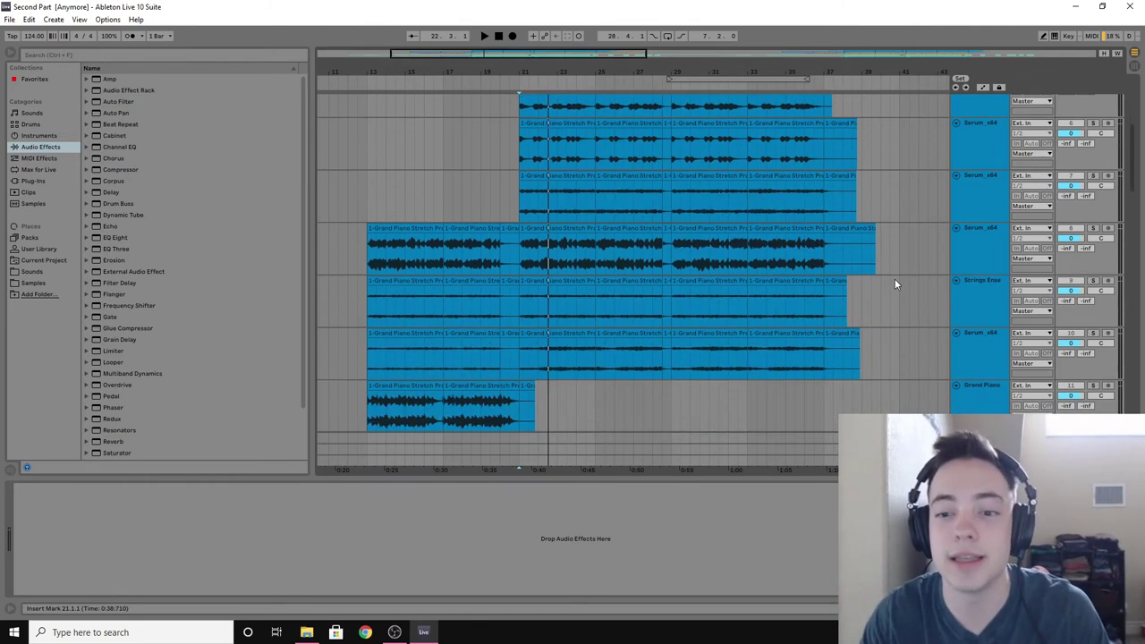
{"action": "scroll", "coordinate": [930, 268], "scroll_direction": "up", "scroll_amount": 2}
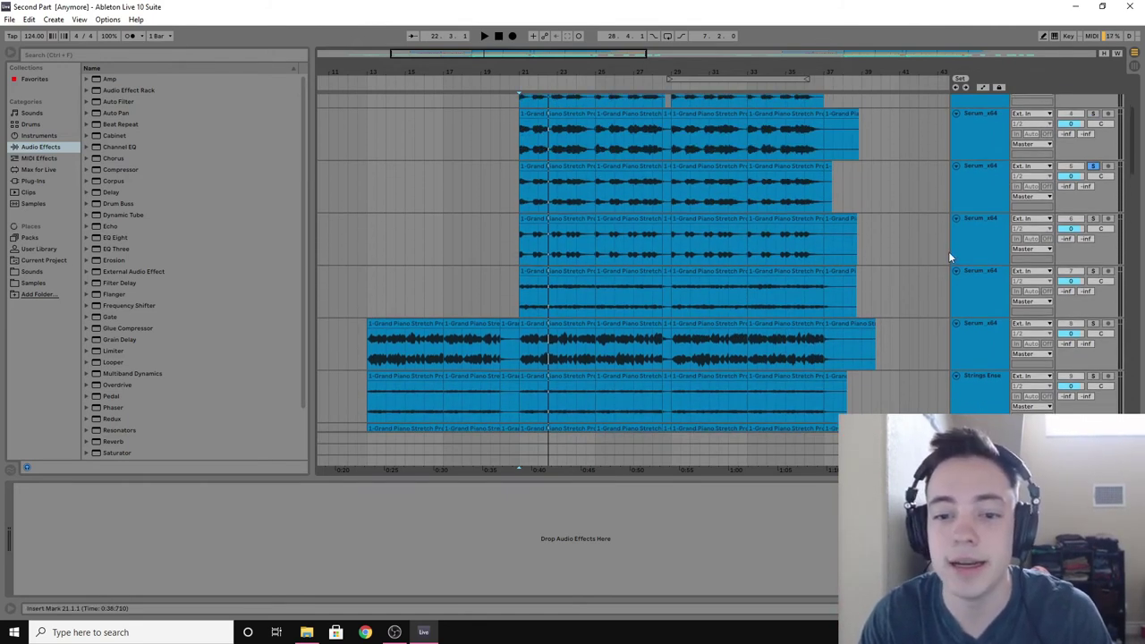
{"action": "scroll", "coordinate": [949, 251], "scroll_direction": "down", "scroll_amount": 1}
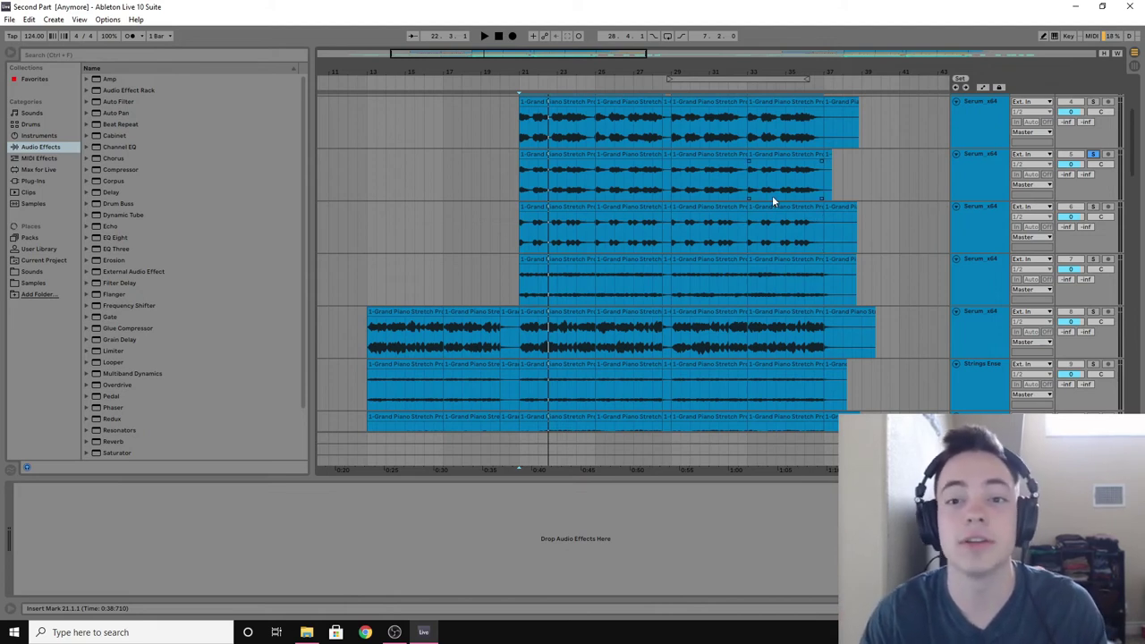
{"action": "scroll", "coordinate": [640, 212], "scroll_direction": "up", "scroll_amount": 2}
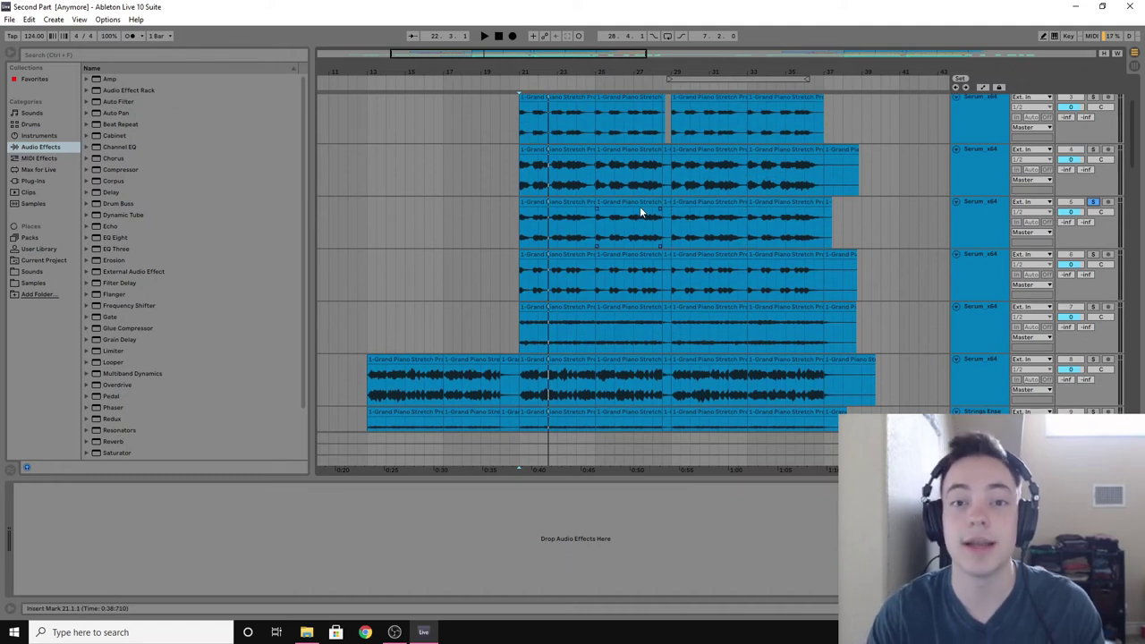
{"action": "scroll", "coordinate": [582, 286], "scroll_direction": "up", "scroll_amount": 2}
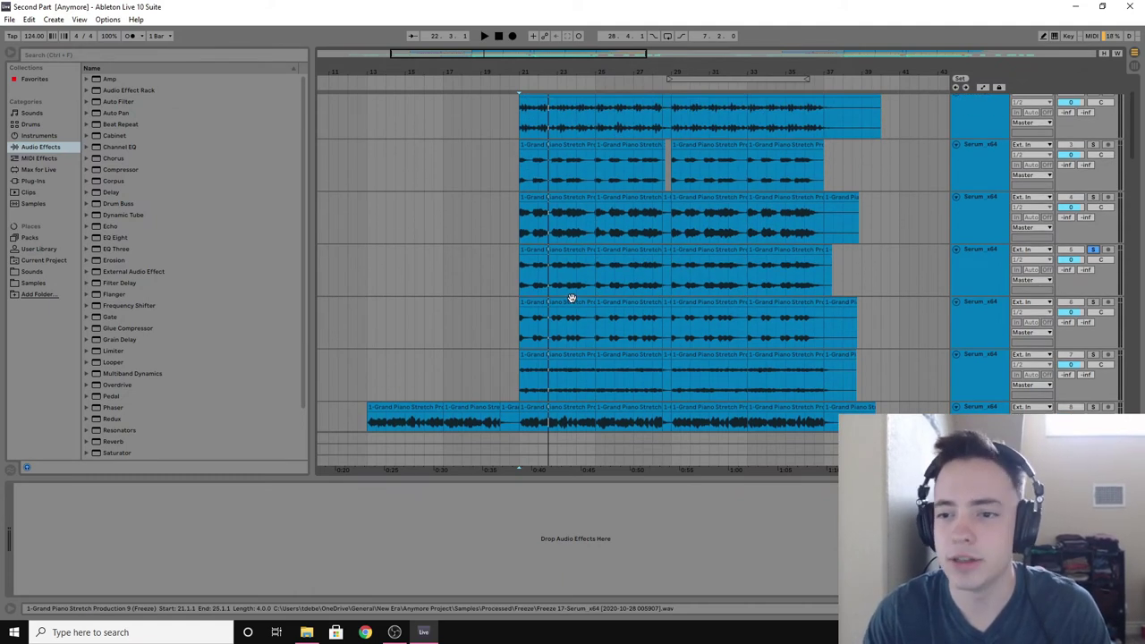
{"action": "scroll", "coordinate": [554, 320], "scroll_direction": "down", "scroll_amount": 3}
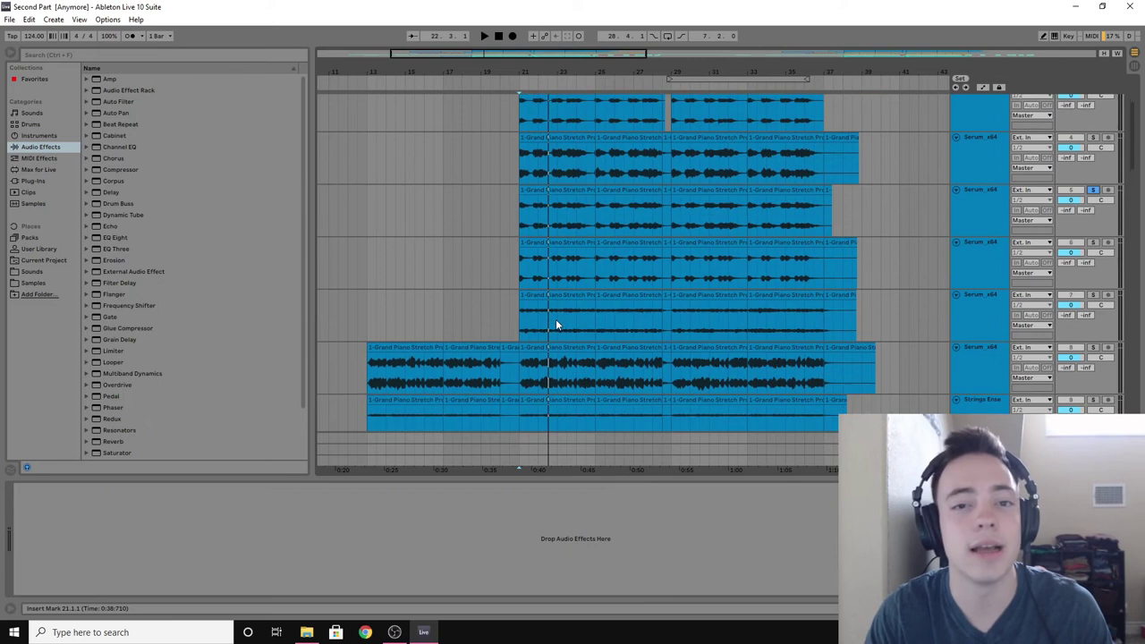
{"action": "left_click", "coordinate": [523, 222]}
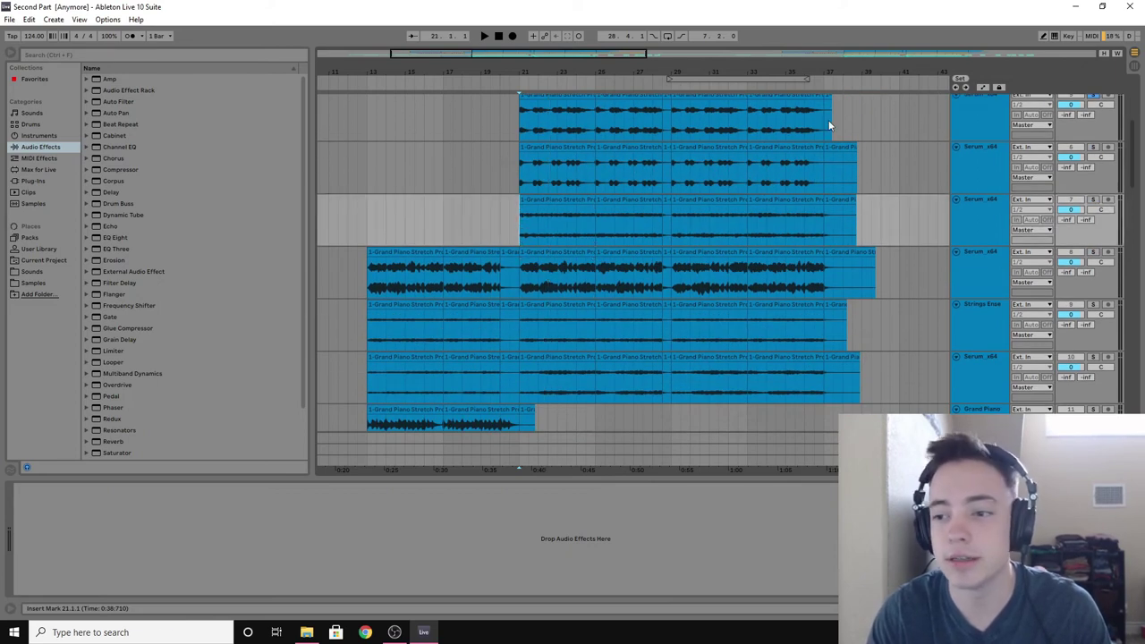
{"action": "scroll", "coordinate": [855, 141], "scroll_direction": "up", "scroll_amount": 2}
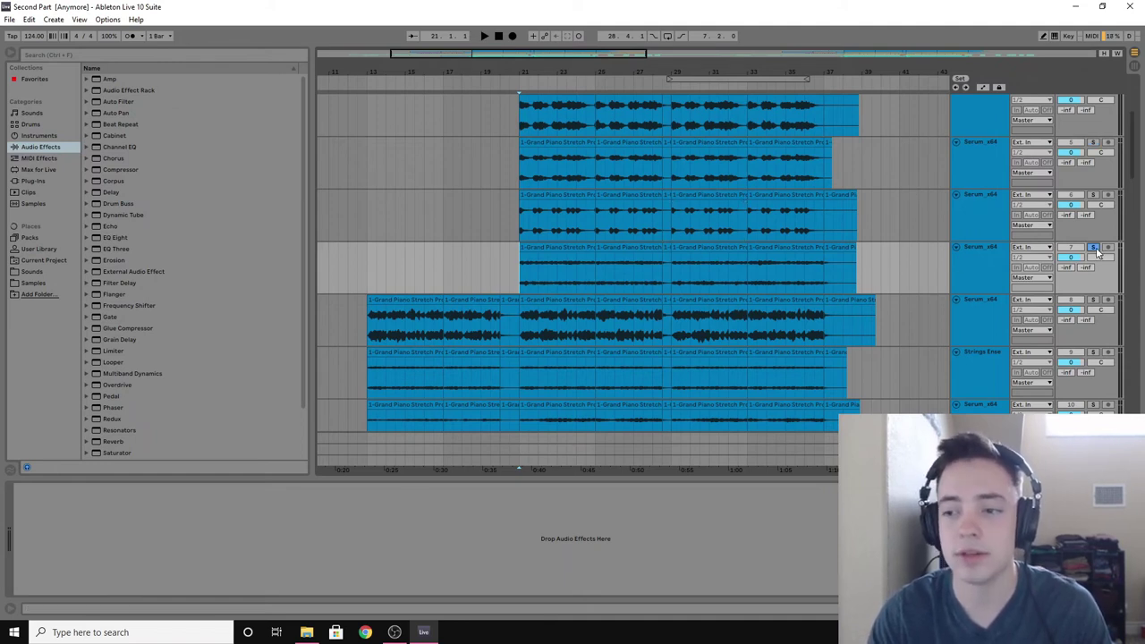
Step: Play from bar 21, then solo track 4 and replay it from bar 21
{"action": "key", "text": "space"}
{"action": "scroll", "coordinate": [872, 282], "scroll_direction": "down", "scroll_amount": 2}
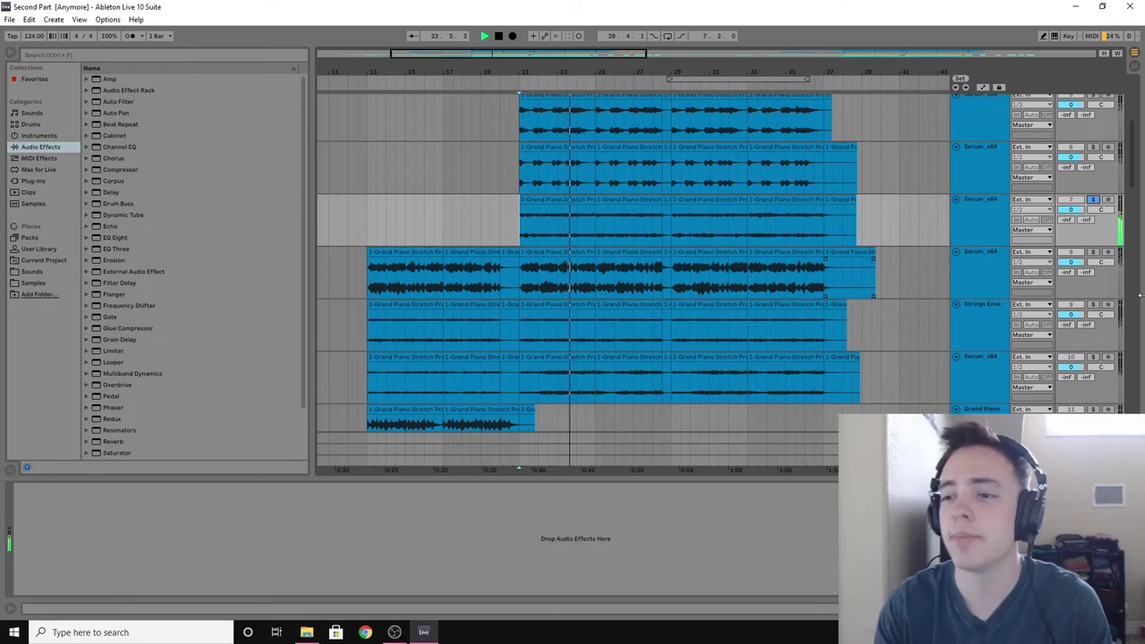
{"action": "left_click", "coordinate": [1092, 251]}
{"action": "key", "text": "space"}
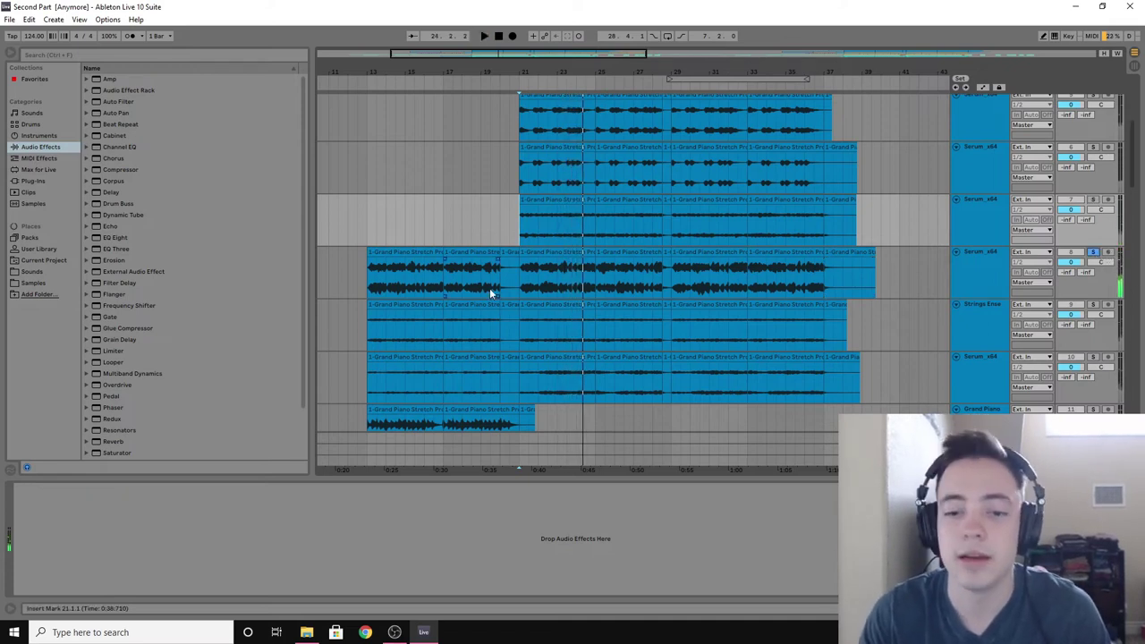
{"action": "left_click", "coordinate": [521, 279]}
{"action": "key", "text": "space"}
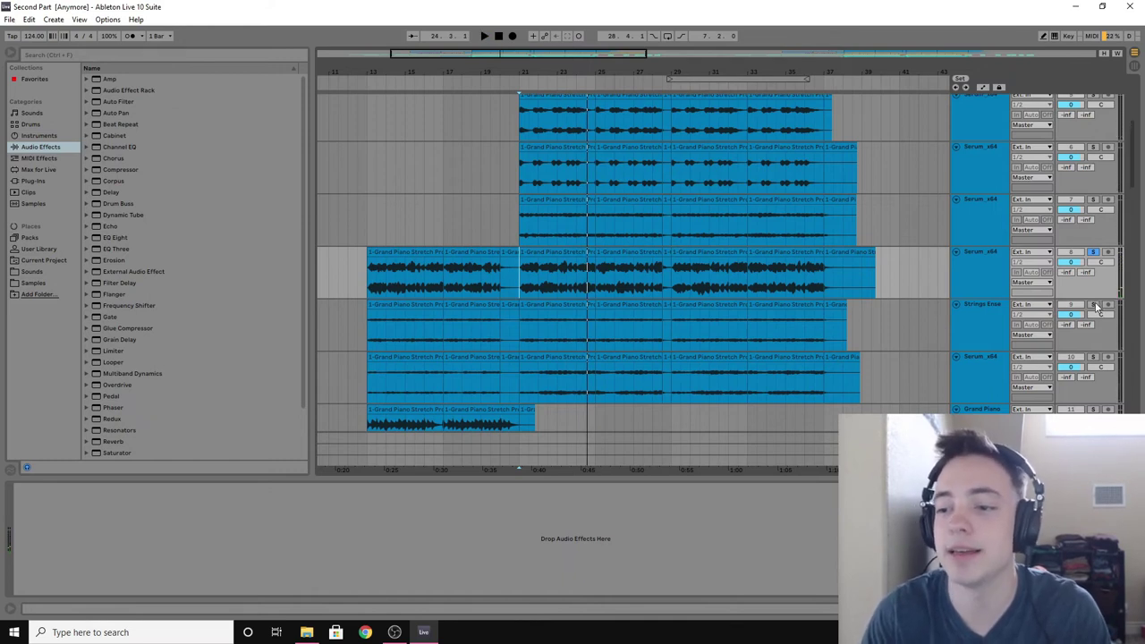
Step: Solo track 5 and play it from bar 21, then solo the track 10 Serum_x64 layer and play
{"action": "left_click", "coordinate": [1093, 306]}
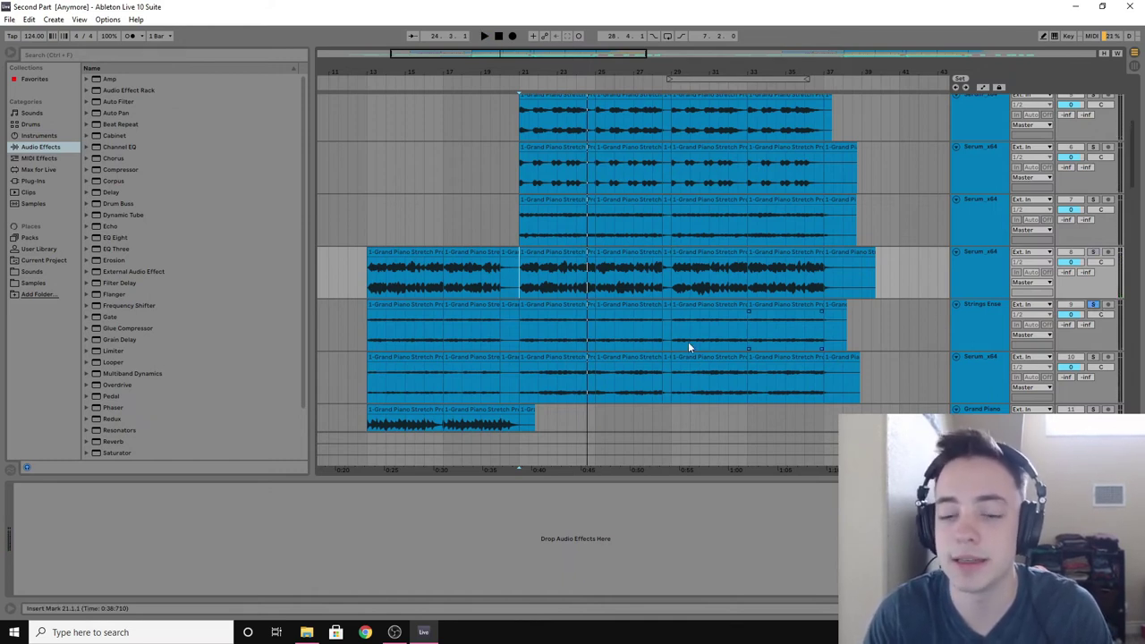
{"action": "left_click", "coordinate": [524, 329]}
{"action": "key", "text": "space"}
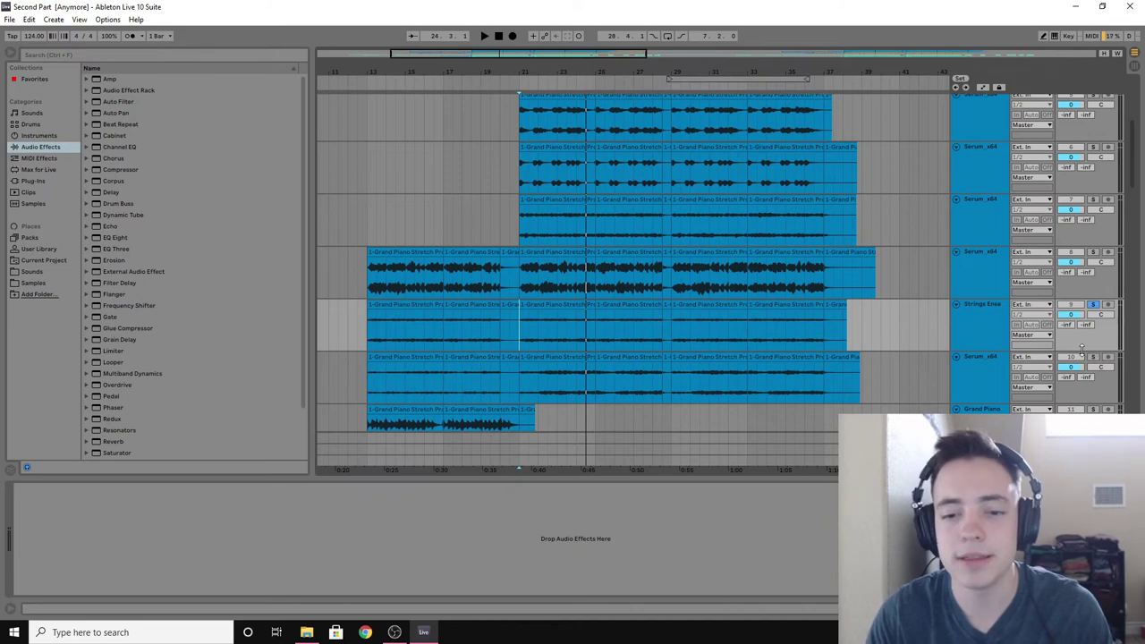
{"action": "left_click", "coordinate": [1093, 357]}
{"action": "scroll", "coordinate": [573, 320], "scroll_direction": "down", "scroll_amount": 2}
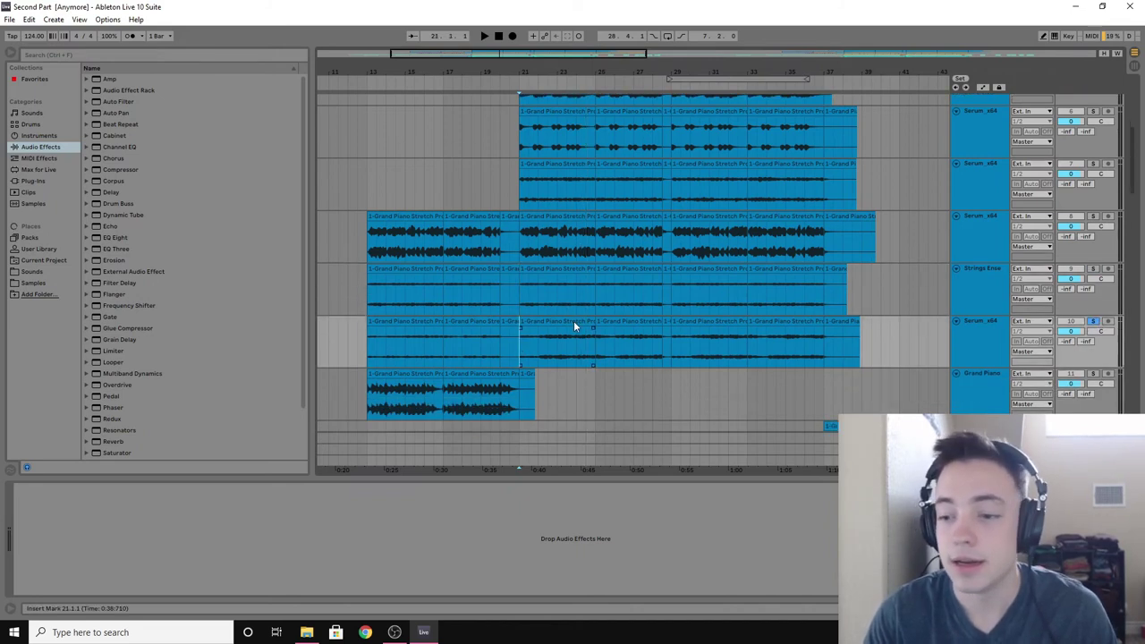
{"action": "key", "text": "space"}
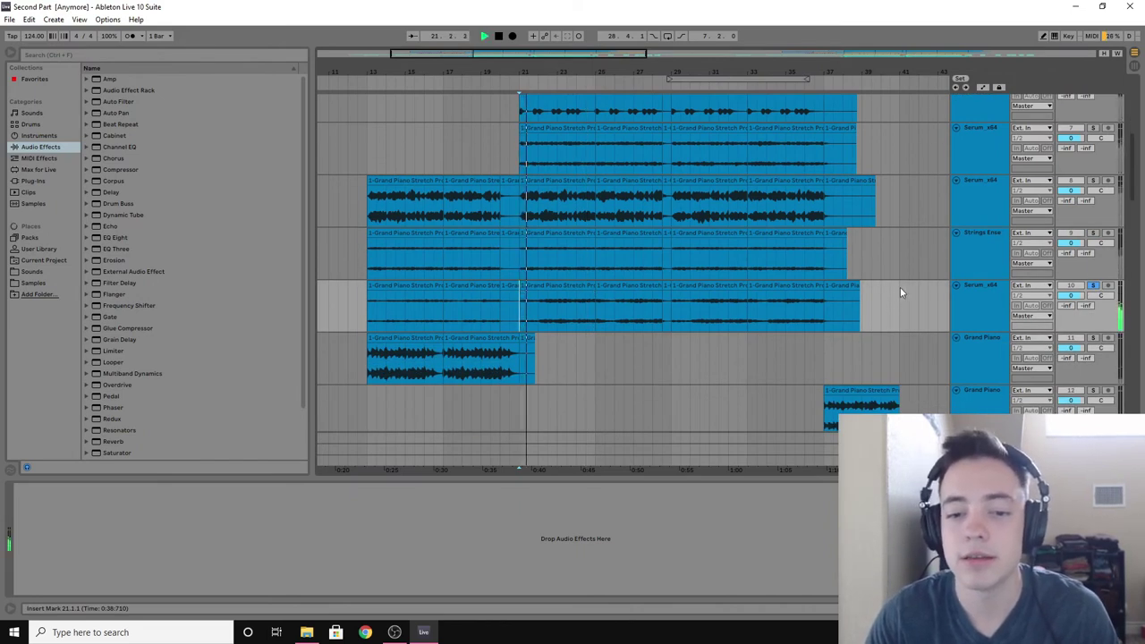
{"action": "scroll", "coordinate": [778, 202], "scroll_direction": "down", "scroll_amount": 5}
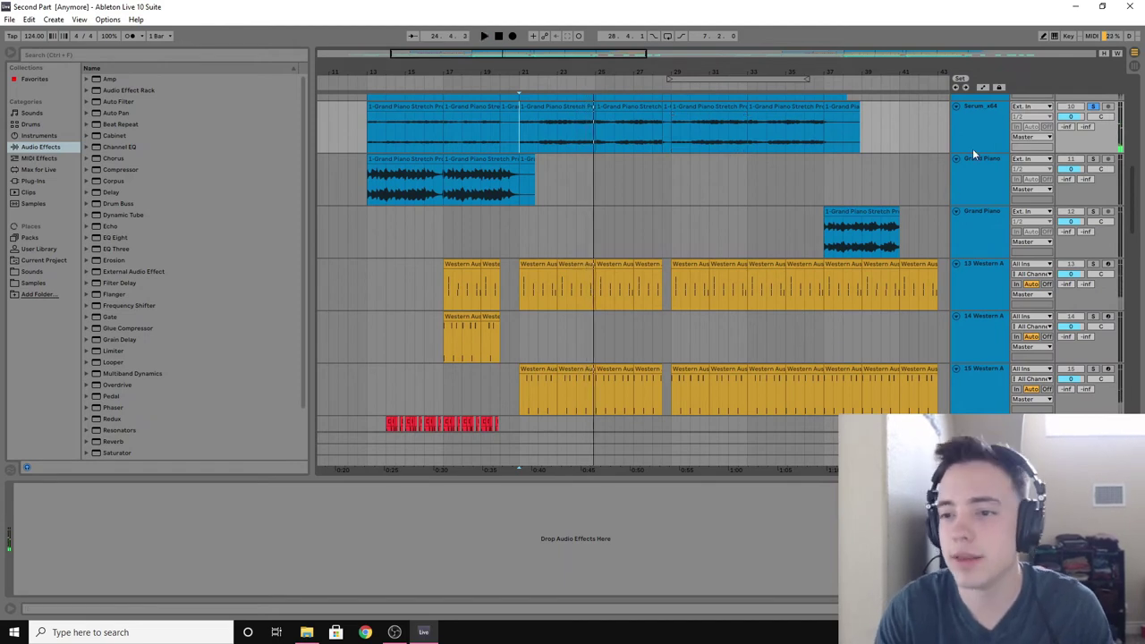
{"action": "scroll", "coordinate": [972, 149], "scroll_direction": "up", "scroll_amount": 2}
{"action": "scroll", "coordinate": [923, 150], "scroll_direction": "down", "scroll_amount": 3}
{"action": "scroll", "coordinate": [966, 166], "scroll_direction": "up", "scroll_amount": 2}
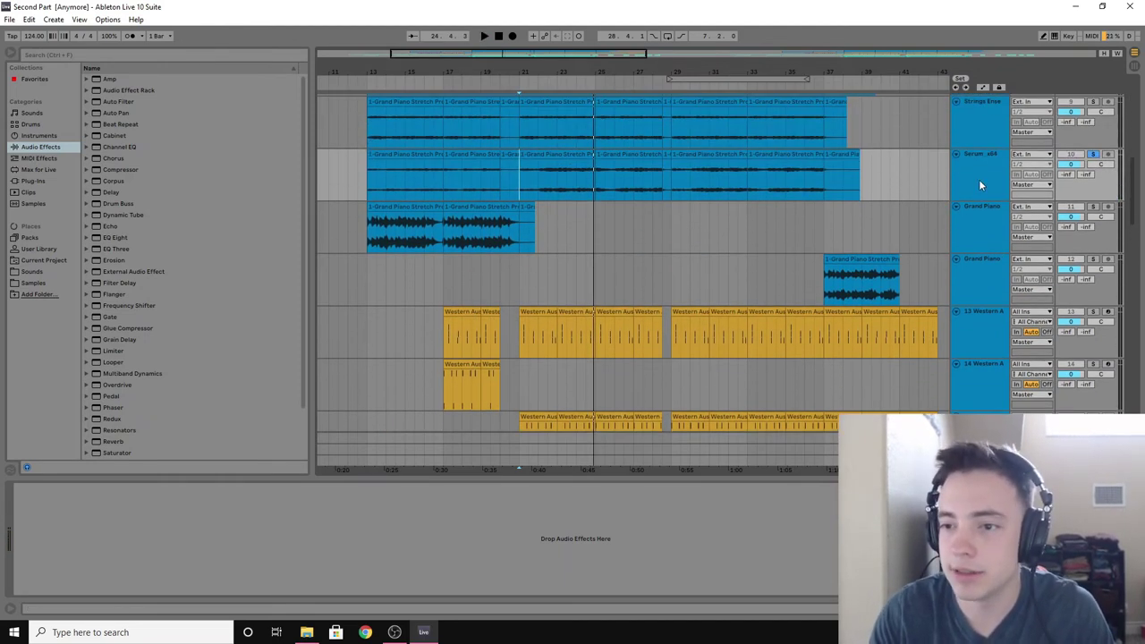
{"action": "left_click", "coordinate": [970, 130]}
{"action": "scroll", "coordinate": [968, 132], "scroll_direction": "up", "scroll_amount": 2}
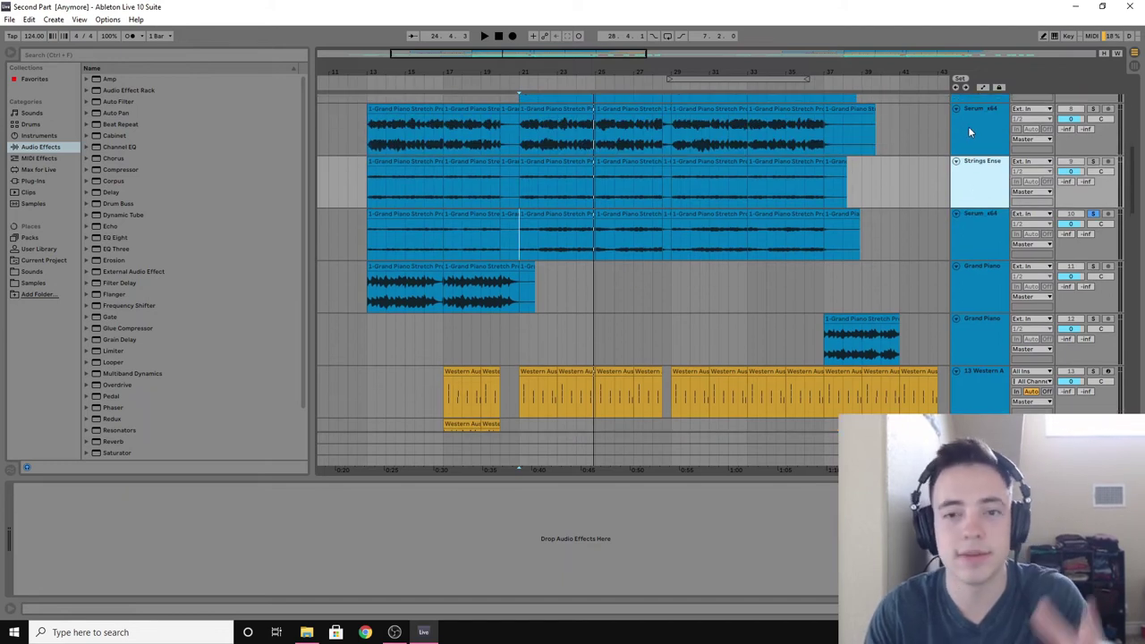
{"action": "scroll", "coordinate": [894, 179], "scroll_direction": "down", "scroll_amount": 5}
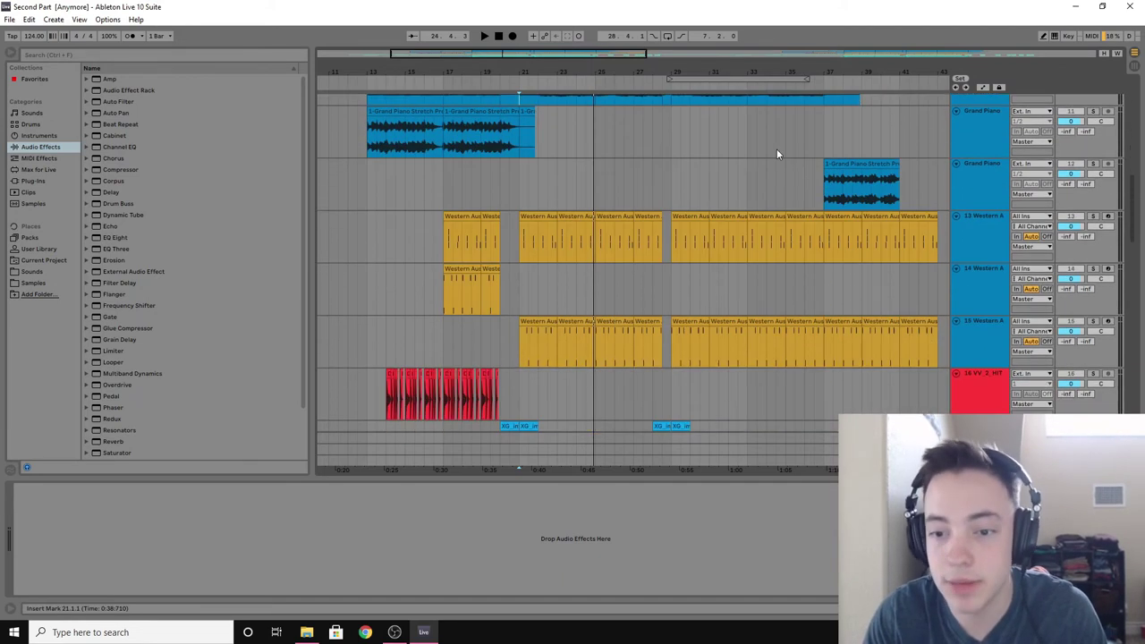
{"action": "scroll", "coordinate": [896, 209], "scroll_direction": "down", "scroll_amount": 2}
{"action": "scroll", "coordinate": [970, 179], "scroll_direction": "up", "scroll_amount": 2}
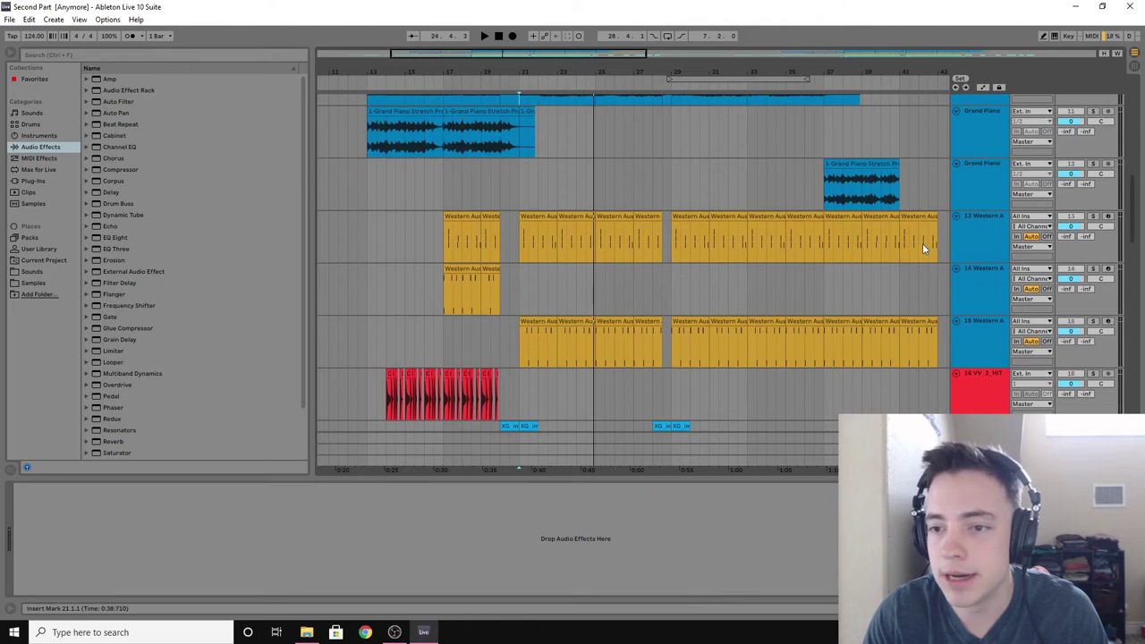
{"action": "scroll", "coordinate": [885, 237], "scroll_direction": "up", "scroll_amount": 2}
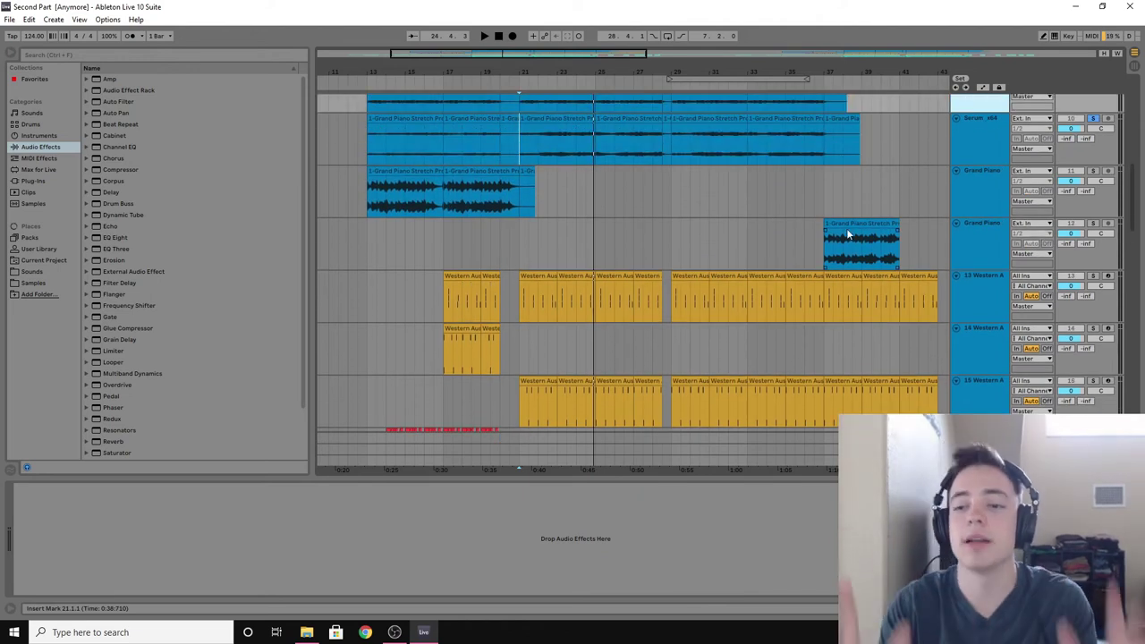
{"action": "scroll", "coordinate": [854, 229], "scroll_direction": "down", "scroll_amount": 1}
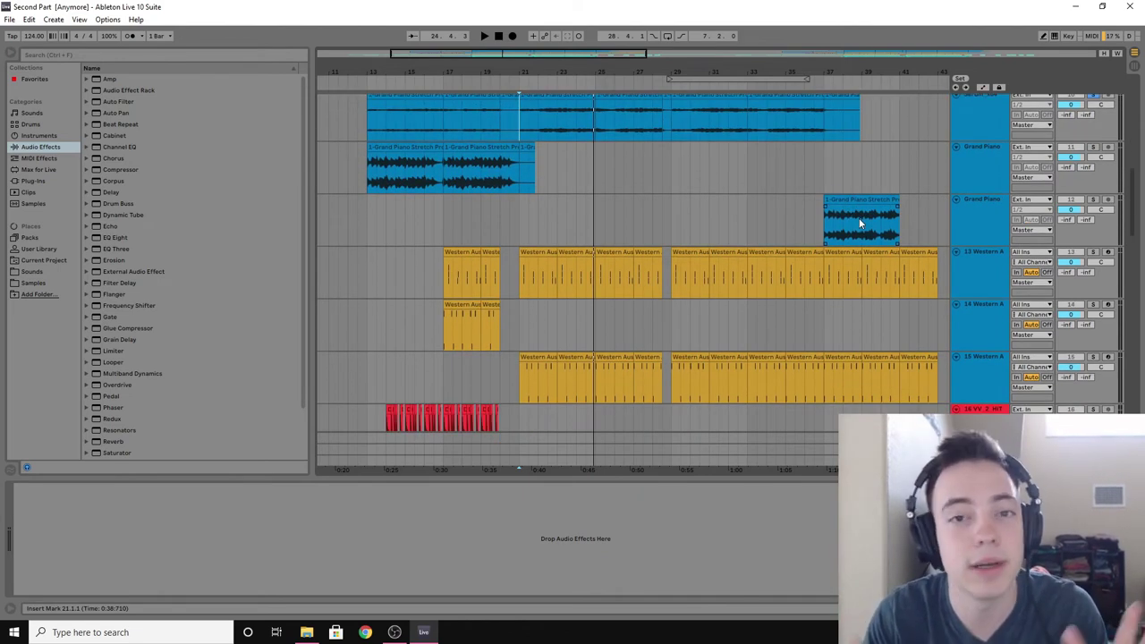
{"action": "scroll", "coordinate": [973, 253], "scroll_direction": "down", "scroll_amount": 2}
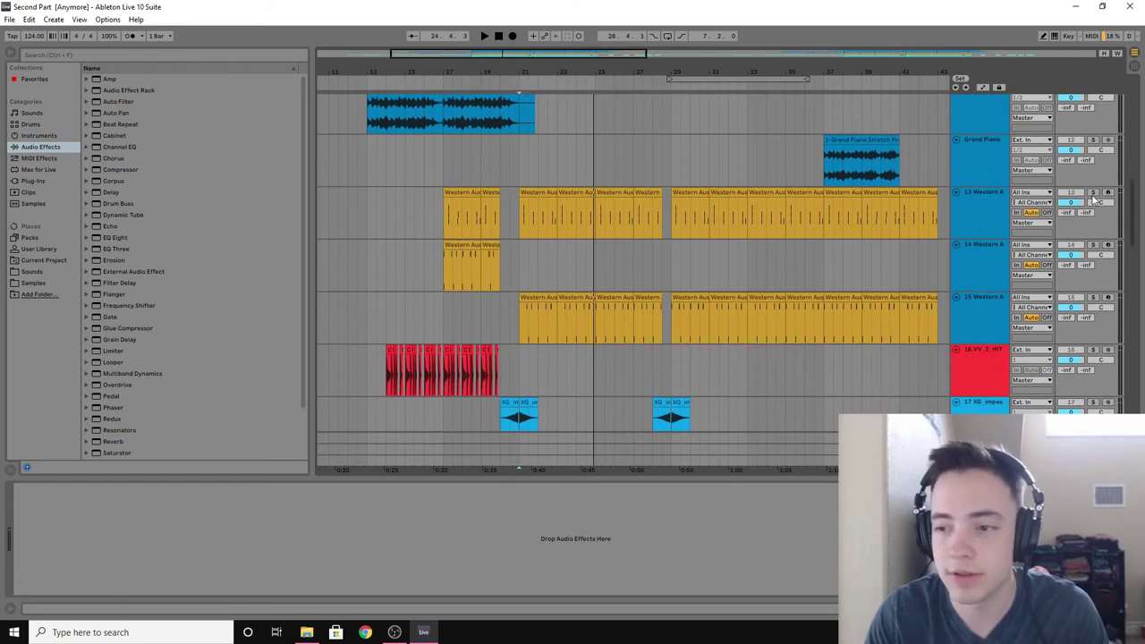
Step: Show the Western Australia Kit device chain and play track 13 from bar 21
{"action": "left_click", "coordinate": [1106, 295]}
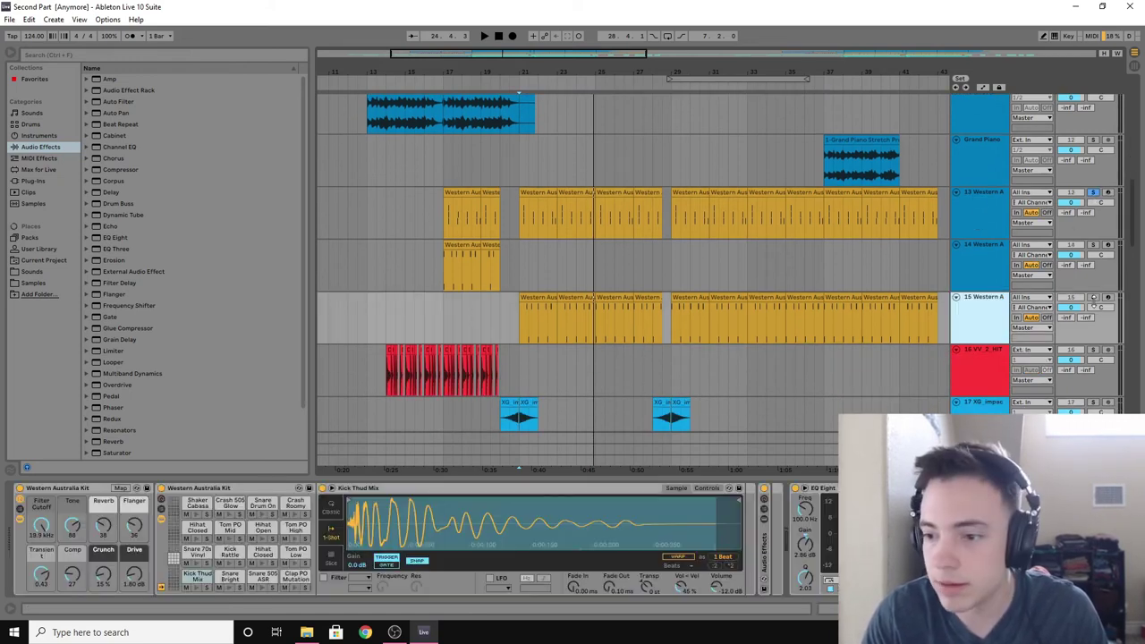
{"action": "left_click", "coordinate": [519, 211]}
{"action": "key", "text": "space"}
{"action": "scroll", "coordinate": [739, 232], "scroll_direction": "down", "scroll_amount": 7}
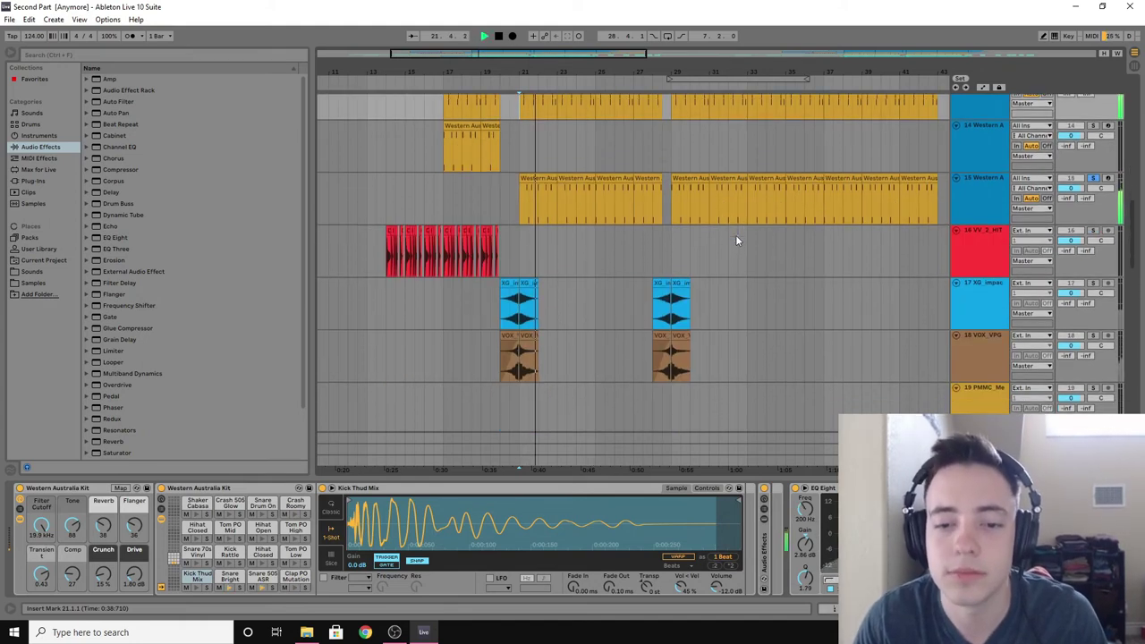
{"action": "scroll", "coordinate": [735, 231], "scroll_direction": "up", "scroll_amount": 3}
{"action": "scroll", "coordinate": [769, 189], "scroll_direction": "up", "scroll_amount": 2}
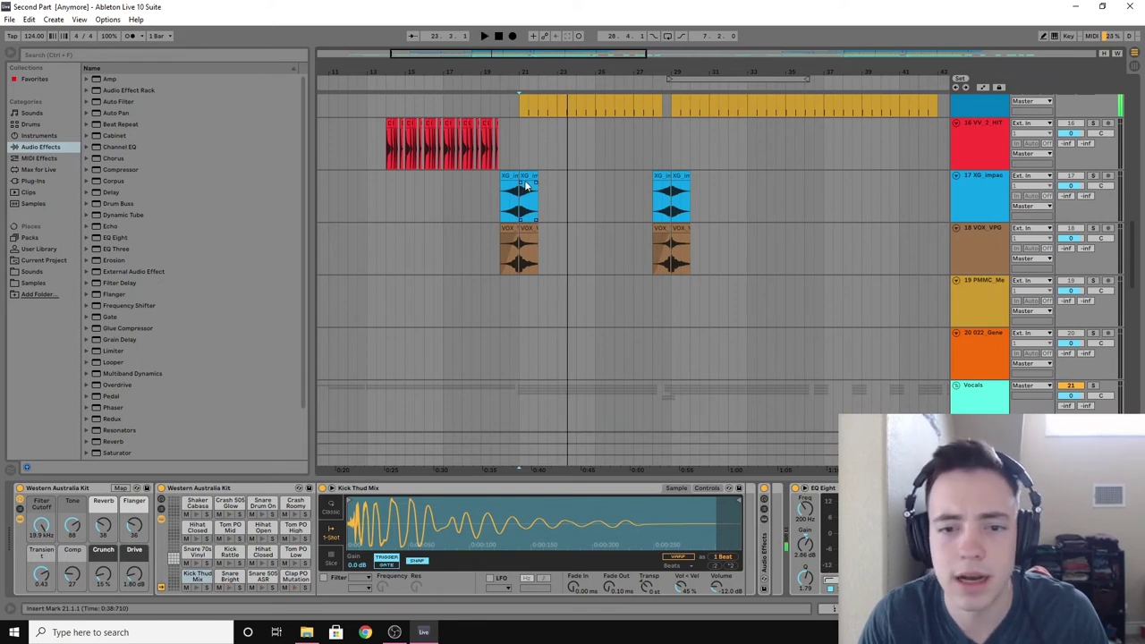
{"action": "key", "text": "space"}
Step: Select the XG impact track, then solo track 18 VOX_VPG and play it
{"action": "left_click", "coordinate": [498, 211]}
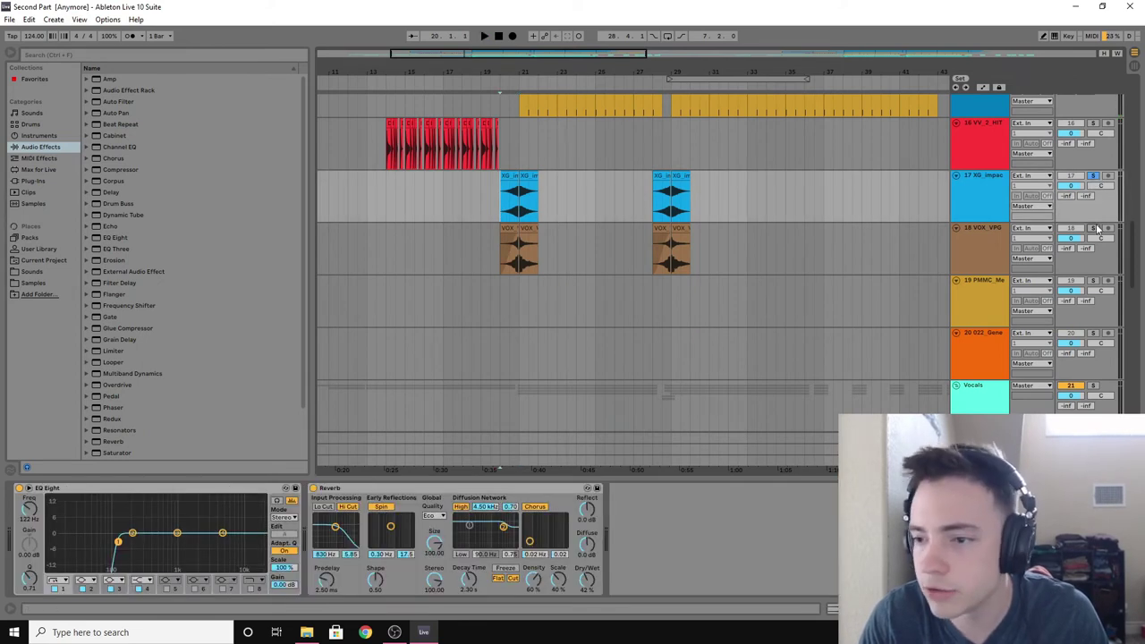
{"action": "left_click", "coordinate": [1093, 228]}
{"action": "key", "text": "space"}
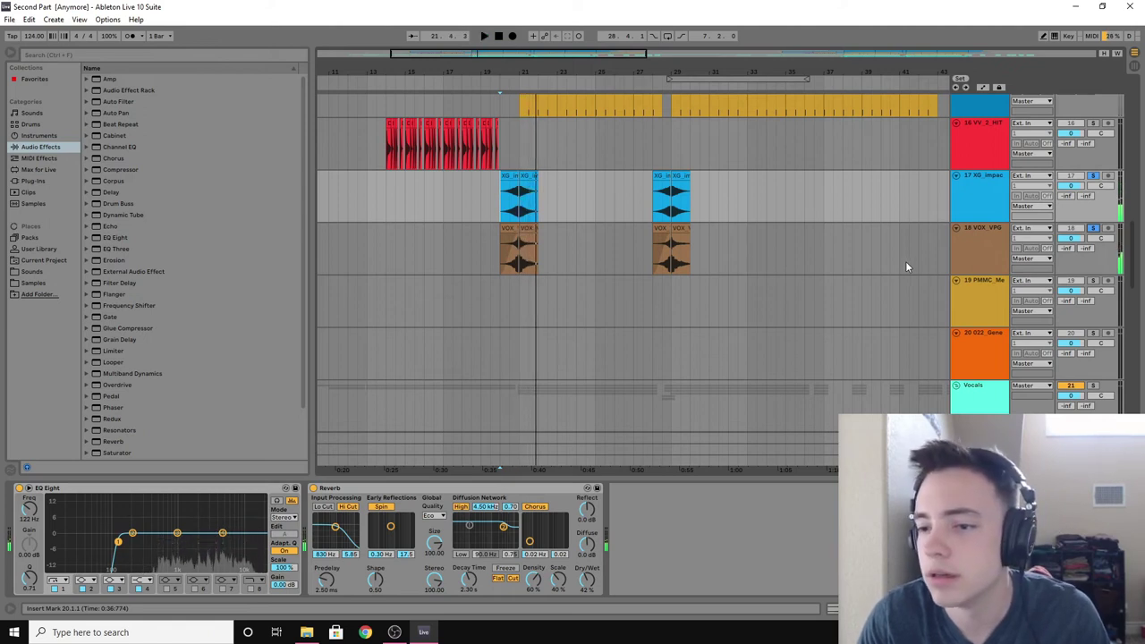
{"action": "scroll", "coordinate": [905, 261], "scroll_direction": "down", "scroll_amount": 2}
{"action": "left_click", "coordinate": [1092, 159]}
{"action": "key", "text": "space"}
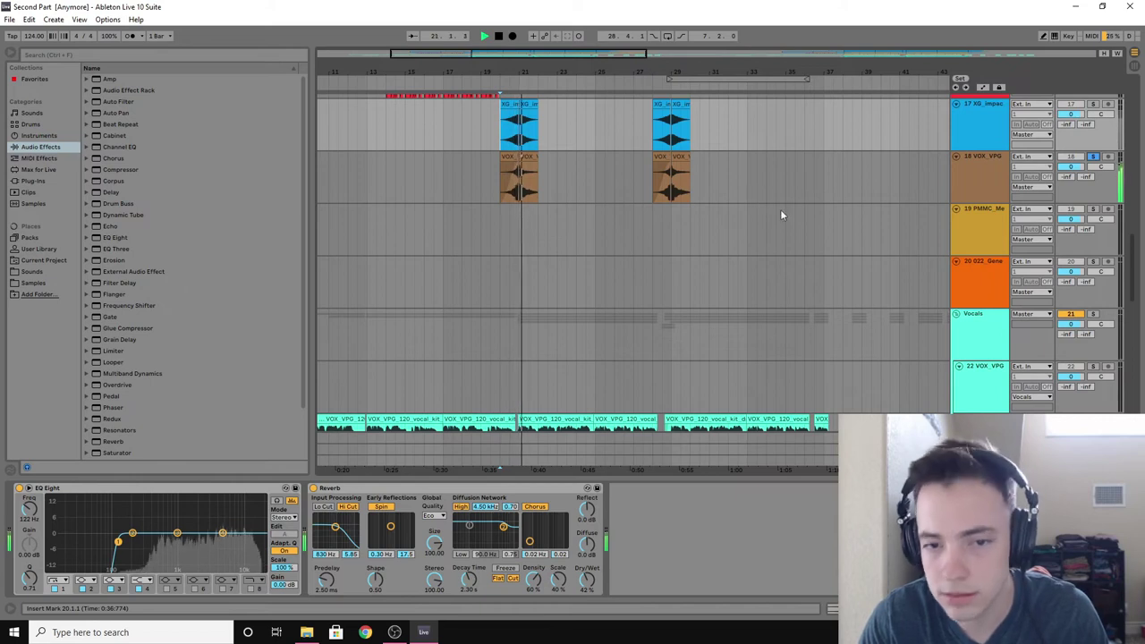
{"action": "left_click", "coordinate": [1093, 157]}
{"action": "key", "text": "space"}
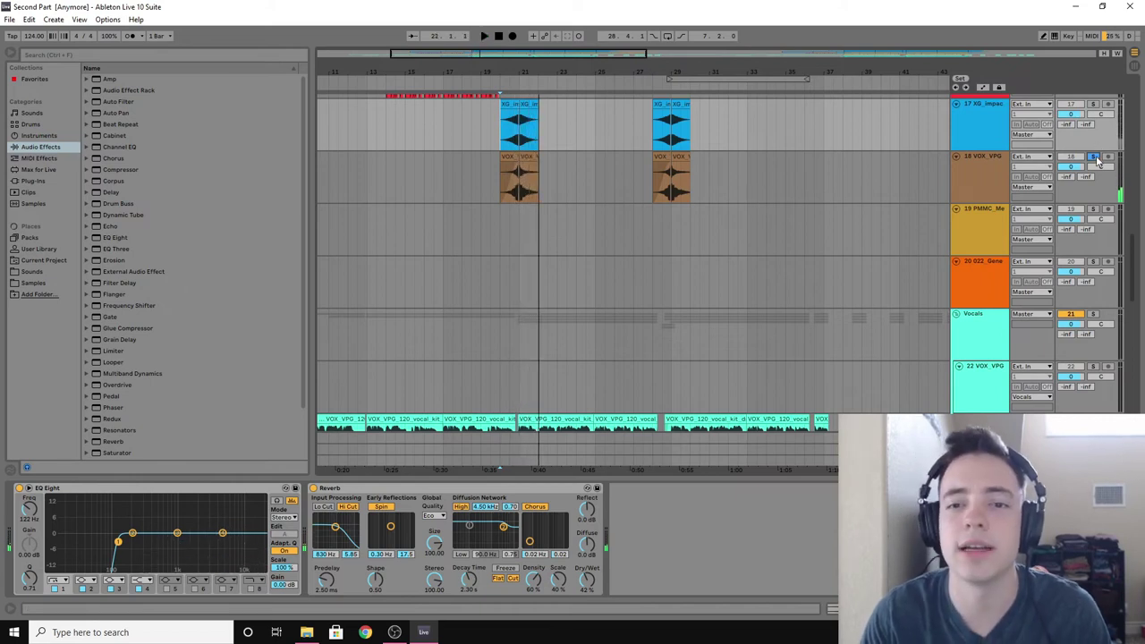
{"action": "scroll", "coordinate": [843, 225], "scroll_direction": "down", "scroll_amount": 9}
{"action": "scroll", "coordinate": [854, 228], "scroll_direction": "up", "scroll_amount": 2}
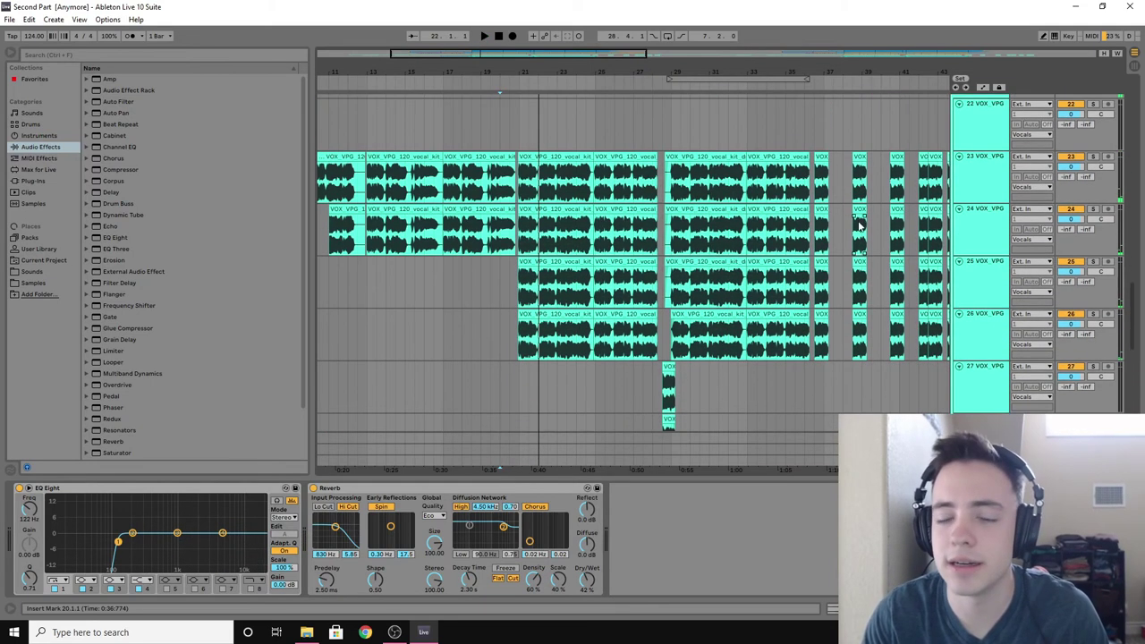
Step: Solo track 23 VOX_VPG, view track 22's vocal effects and play the vocal section
{"action": "left_click", "coordinate": [1092, 156]}
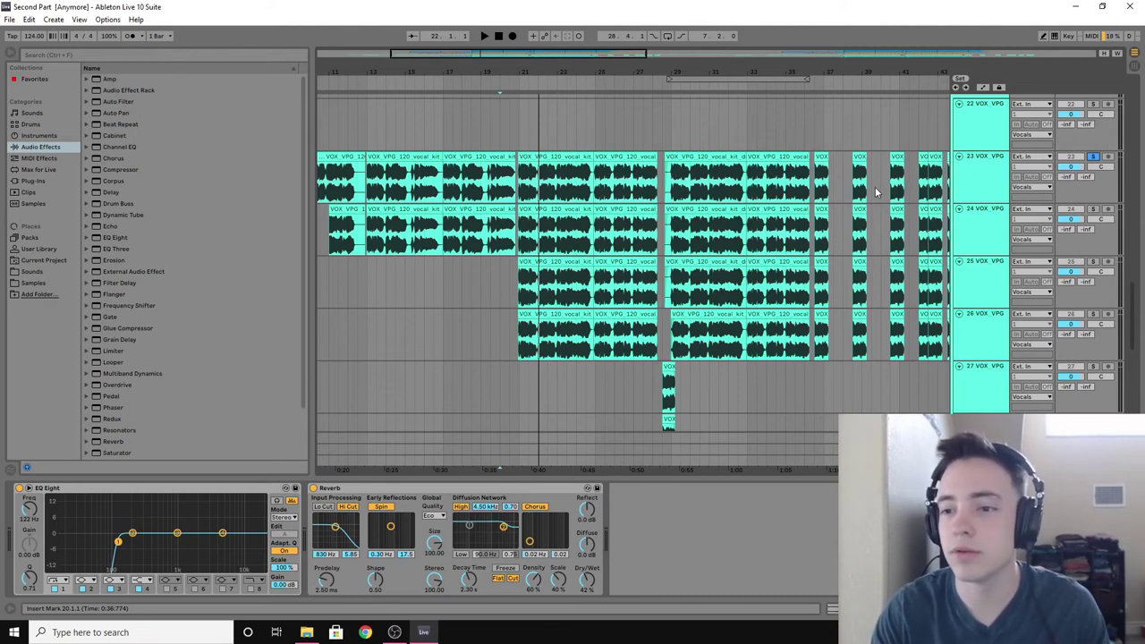
{"action": "left_click", "coordinate": [517, 132]}
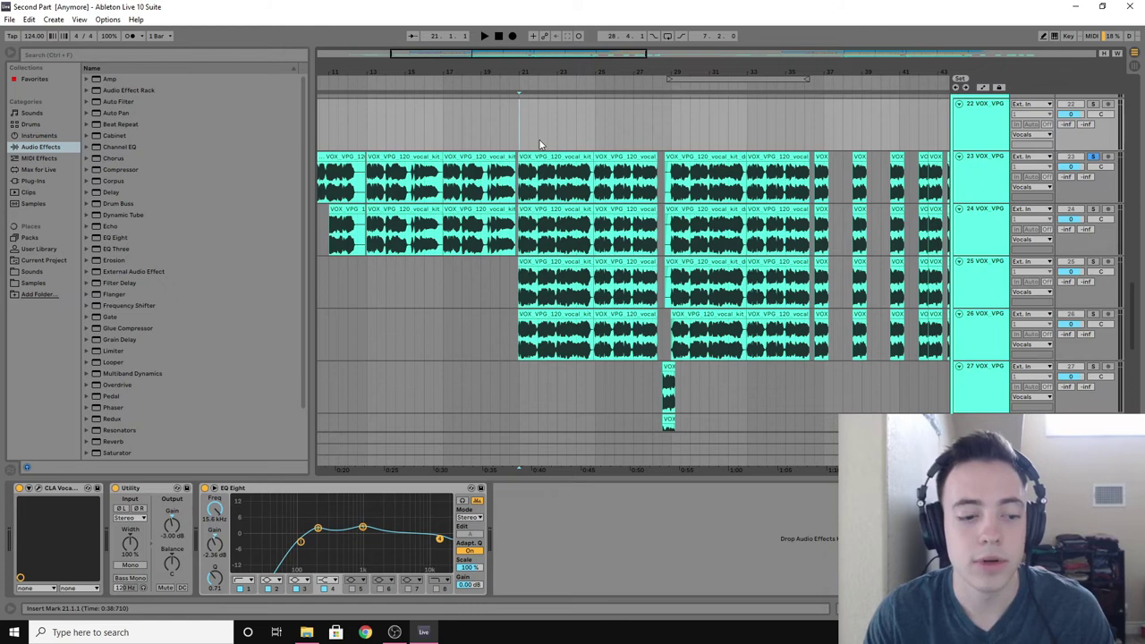
{"action": "key", "text": "space"}
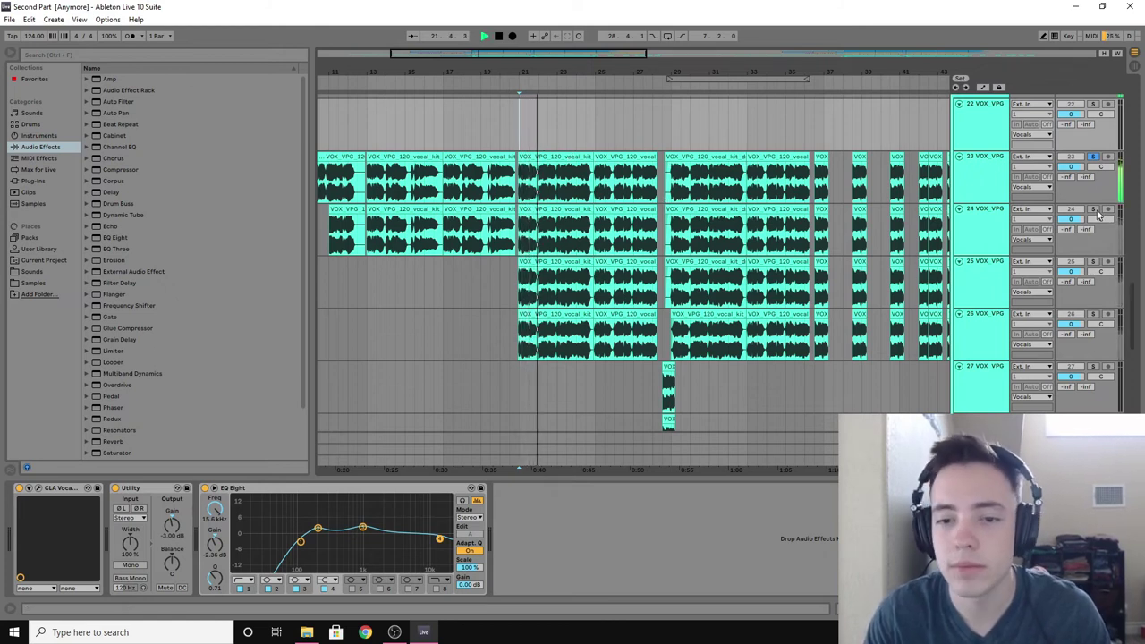
{"action": "key", "text": "space"}
Step: Show track 24's effect chain, open and close its LittleAlterBoy window, then play
{"action": "left_click", "coordinate": [991, 235]}
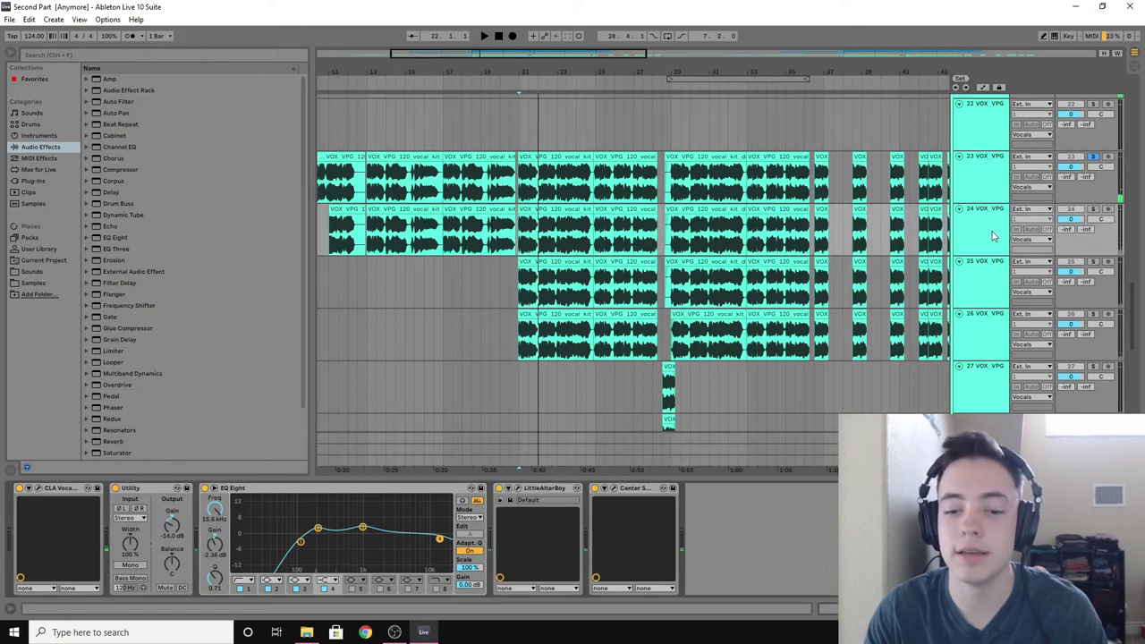
{"action": "left_click", "coordinate": [520, 489]}
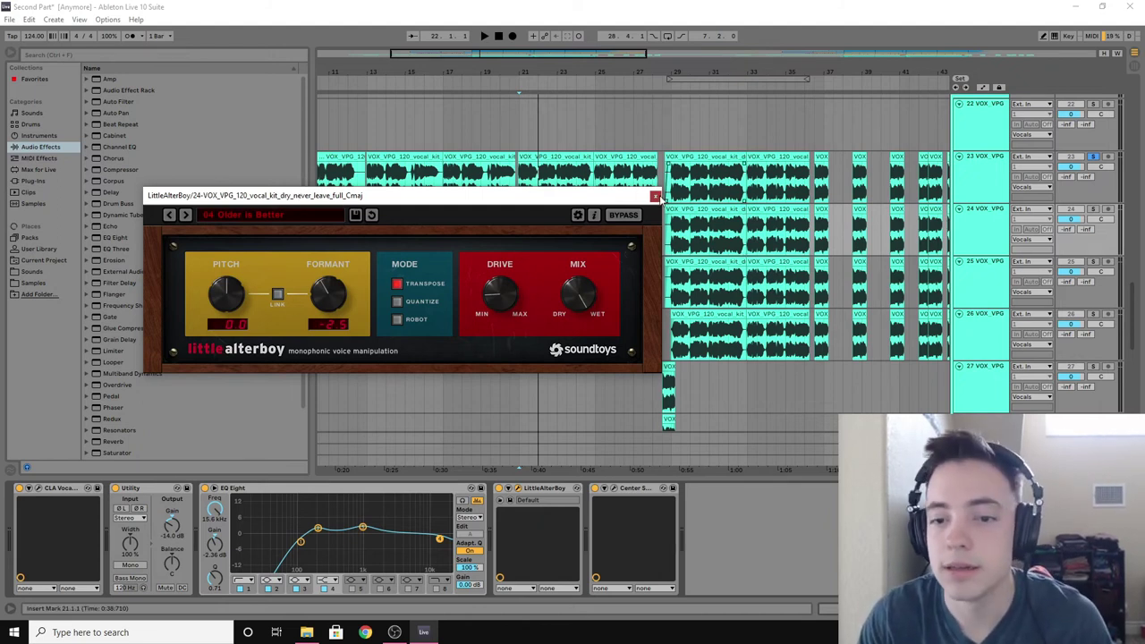
{"action": "left_click", "coordinate": [654, 195]}
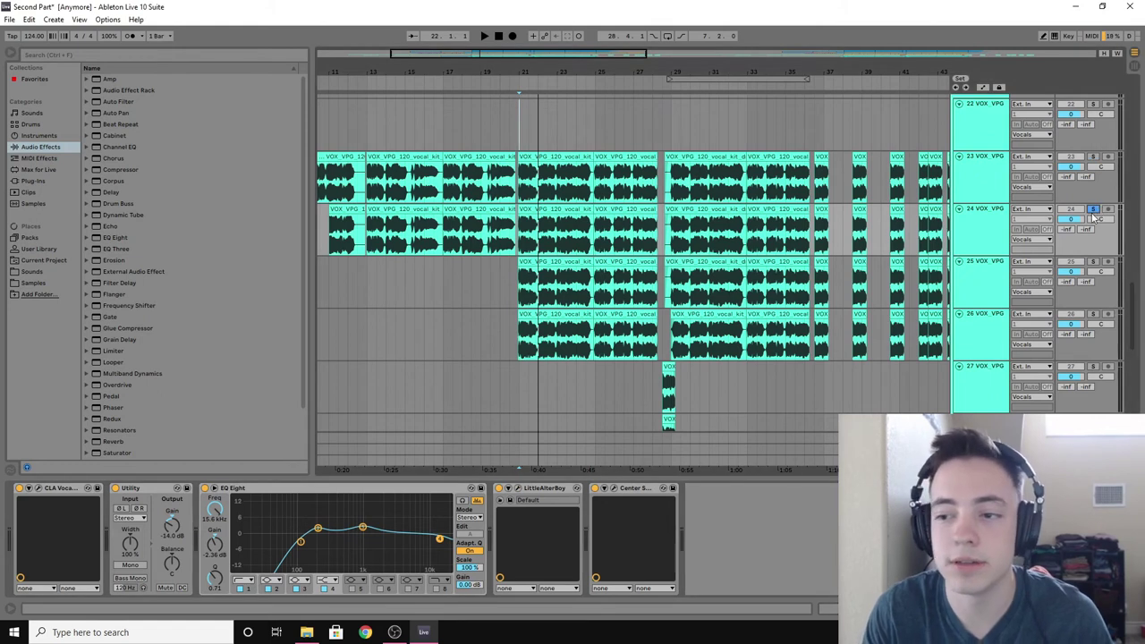
{"action": "key", "text": "space"}
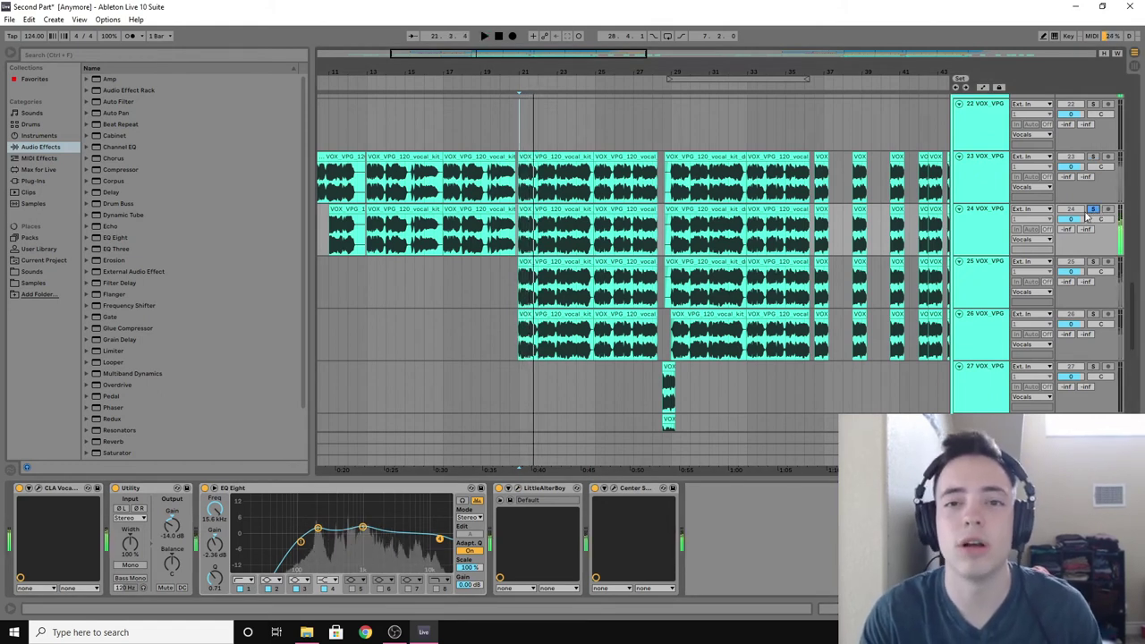
{"action": "key", "text": "space"}
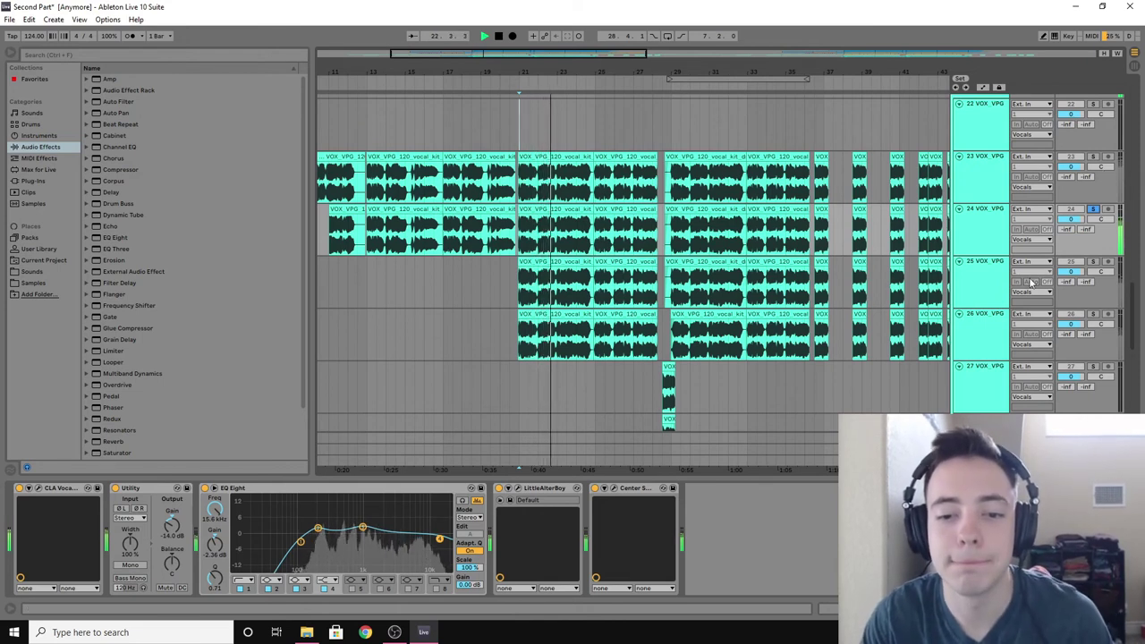
Step: Solo track 25 and play it from bar 21
{"action": "left_click", "coordinate": [1093, 261]}
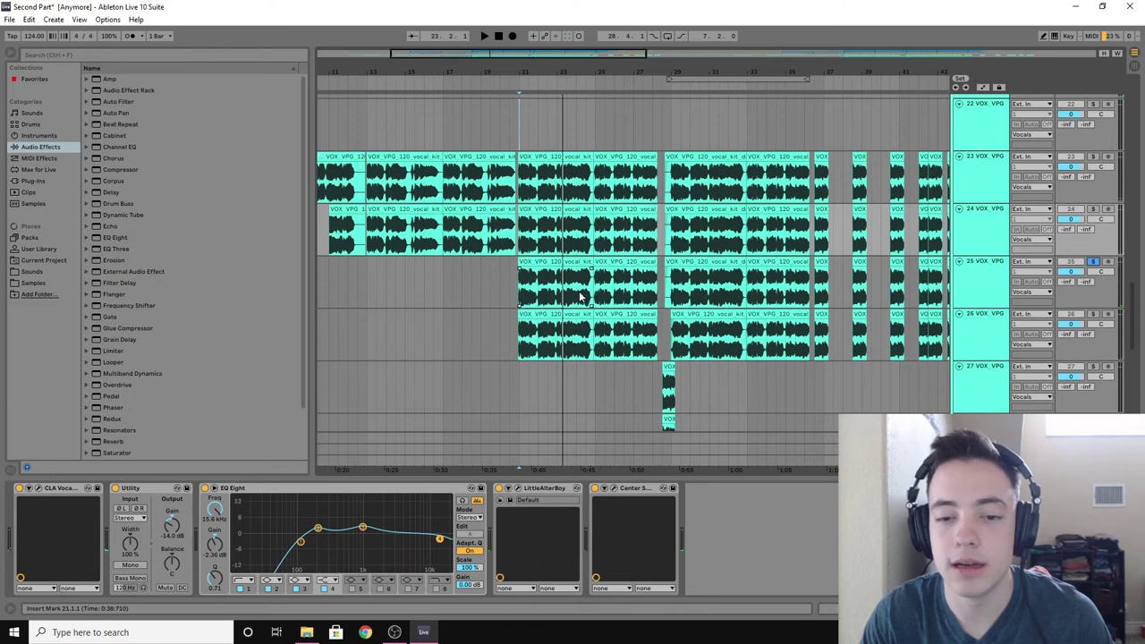
{"action": "scroll", "coordinate": [805, 291], "scroll_direction": "down", "scroll_amount": 1}
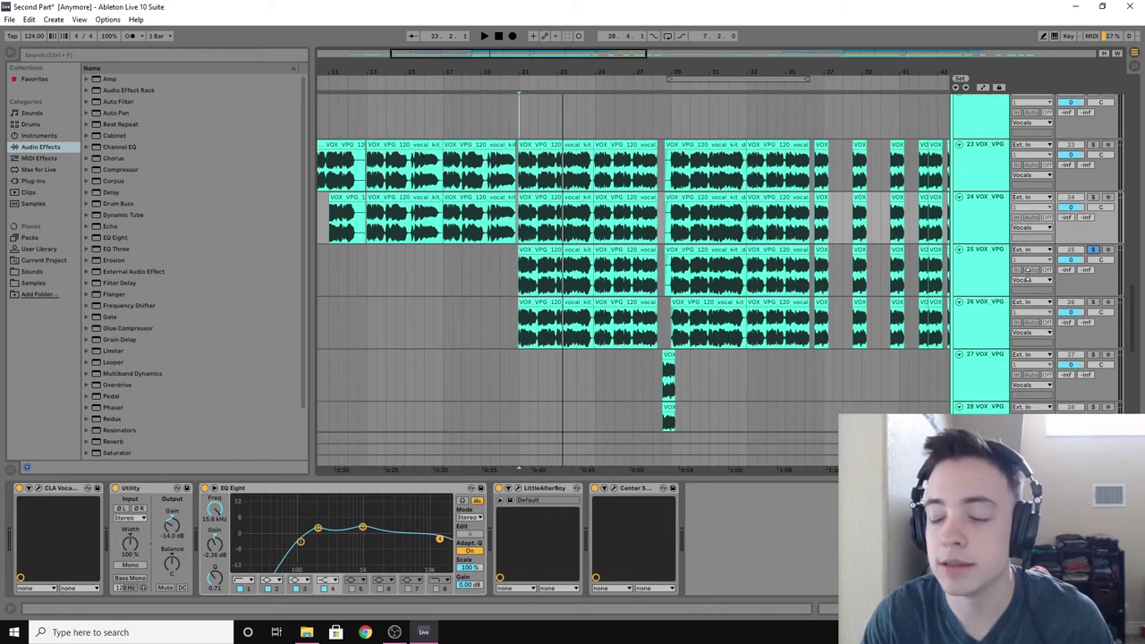
{"action": "key", "text": "space"}
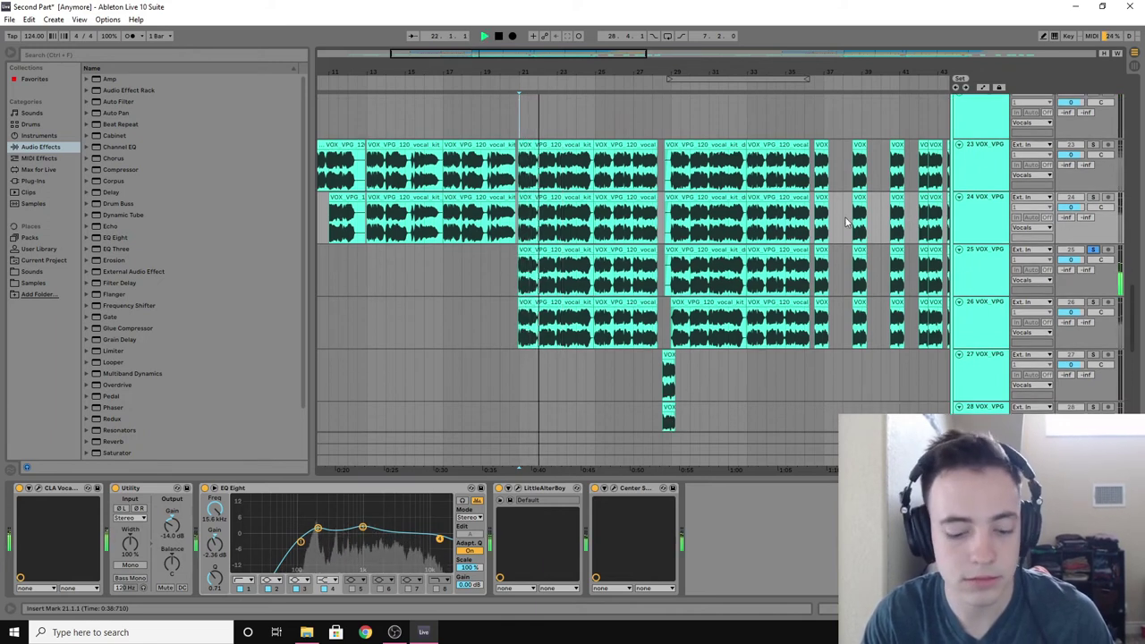
{"action": "key", "text": "space"}
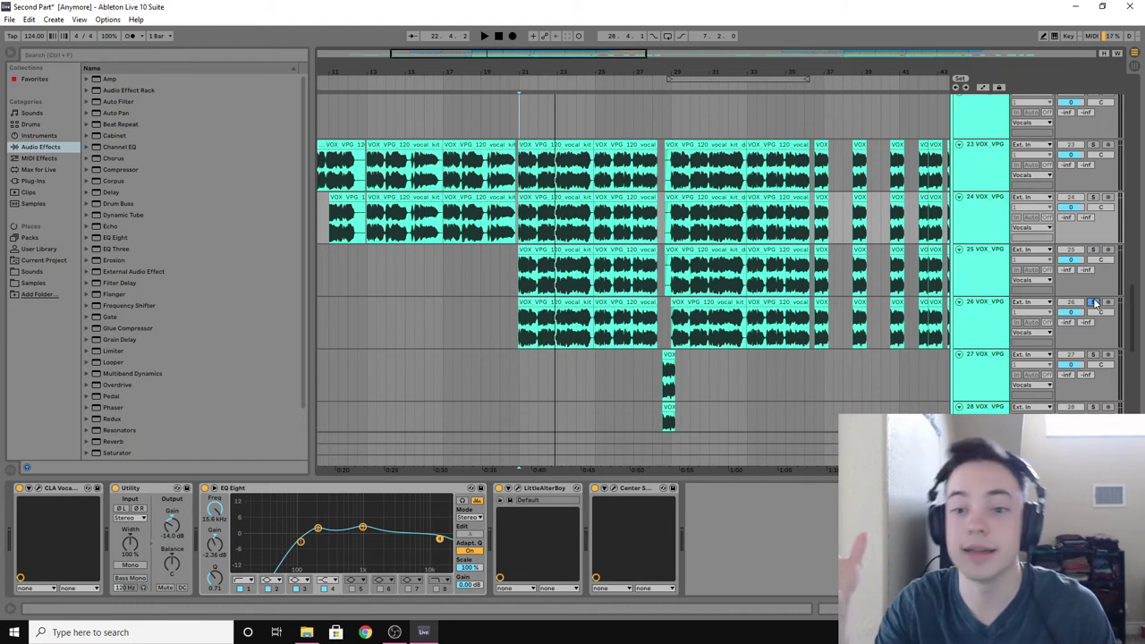
{"action": "key", "text": "space"}
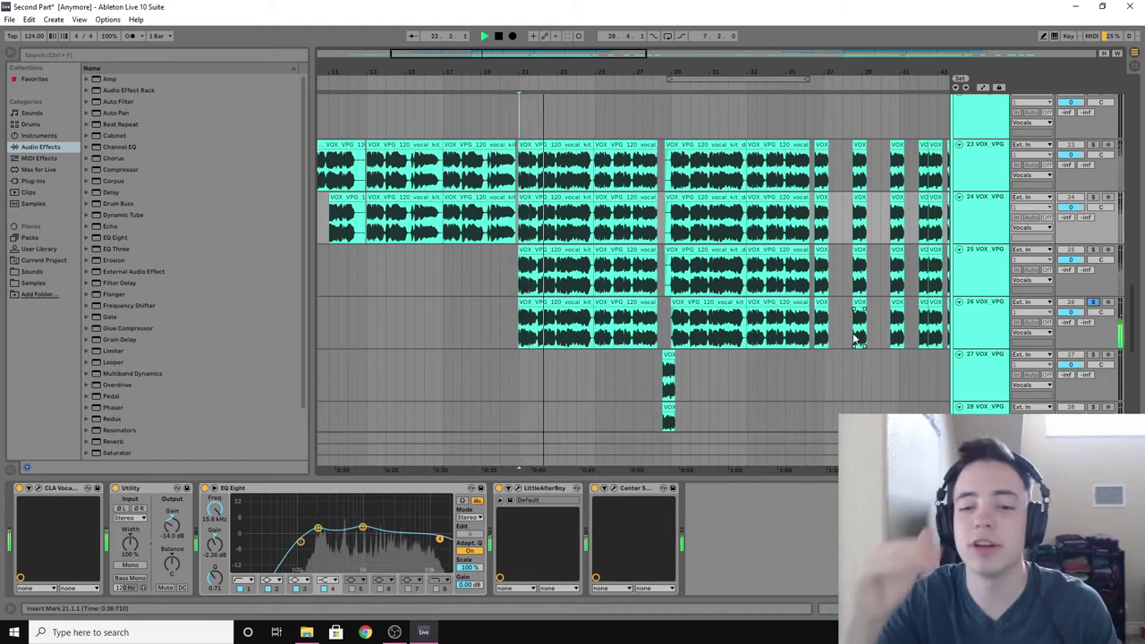
Step: Solo track 23 alone and play it from bar 21, then clear the vocal solos
{"action": "scroll", "coordinate": [709, 302], "scroll_direction": "down", "scroll_amount": 3}
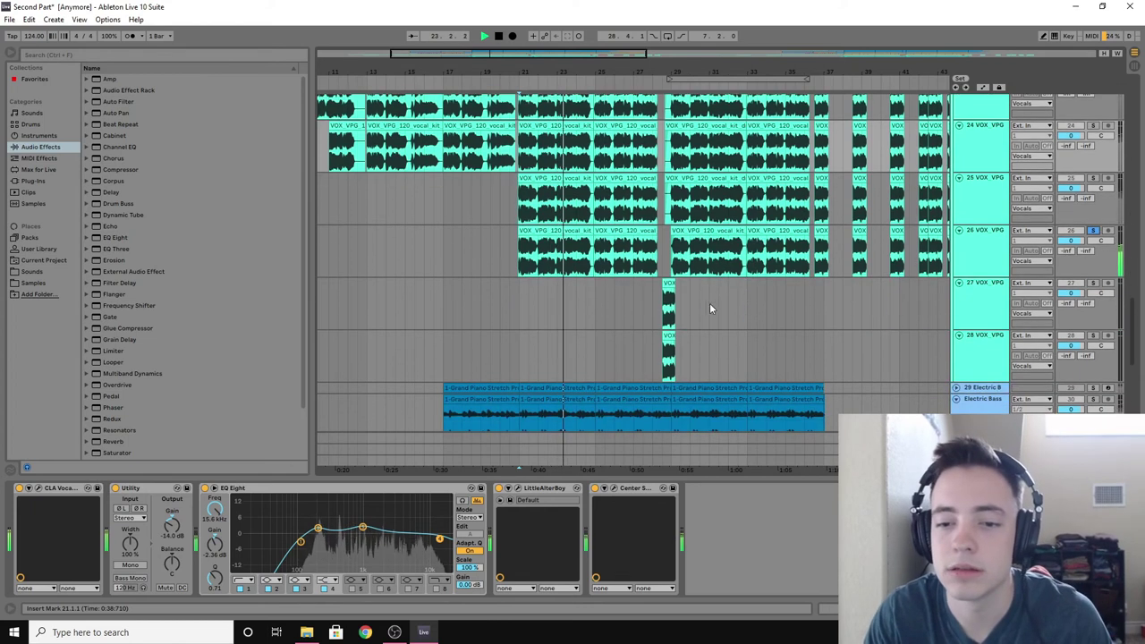
{"action": "scroll", "coordinate": [734, 285], "scroll_direction": "up", "scroll_amount": 3}
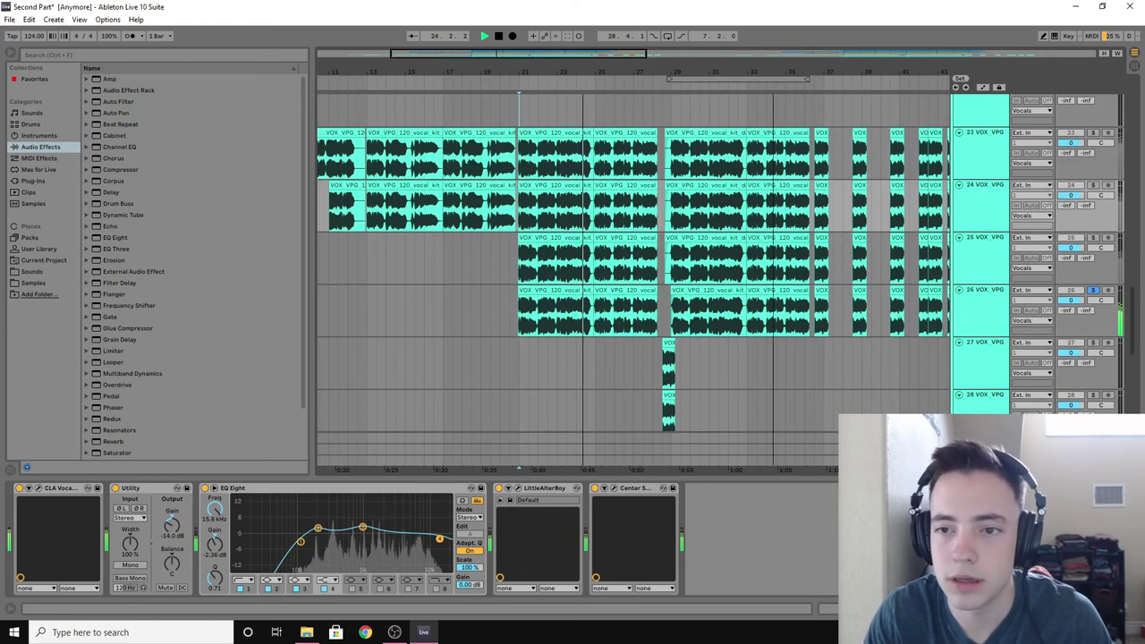
{"action": "scroll", "coordinate": [633, 268], "scroll_direction": "right", "scroll_amount": 2}
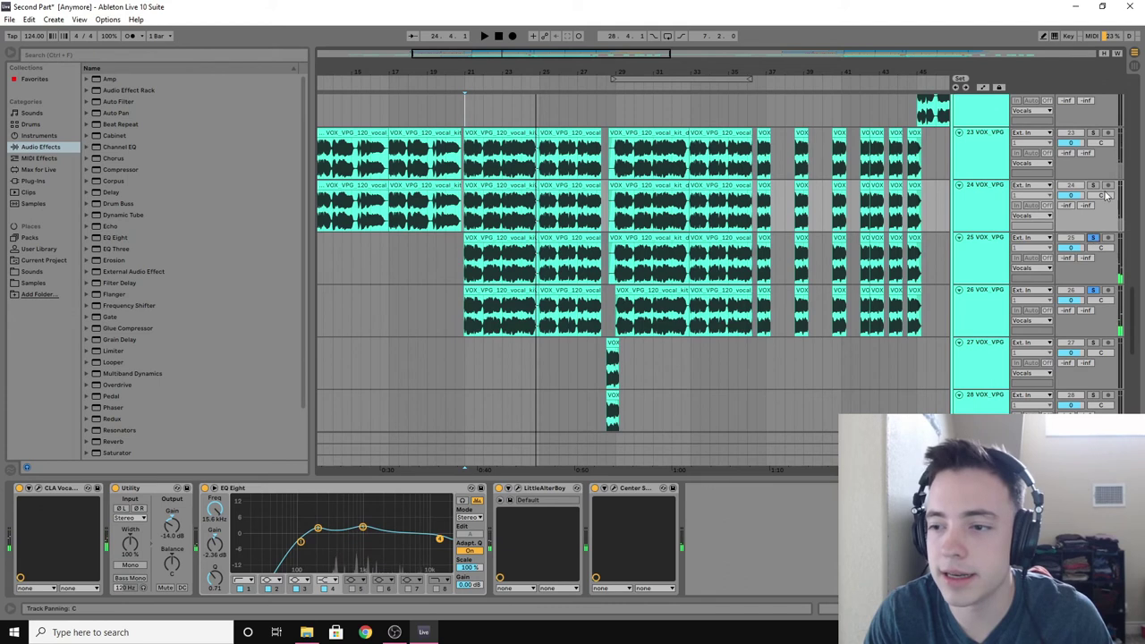
{"action": "left_click", "coordinate": [1092, 133]}
{"action": "key", "text": "space"}
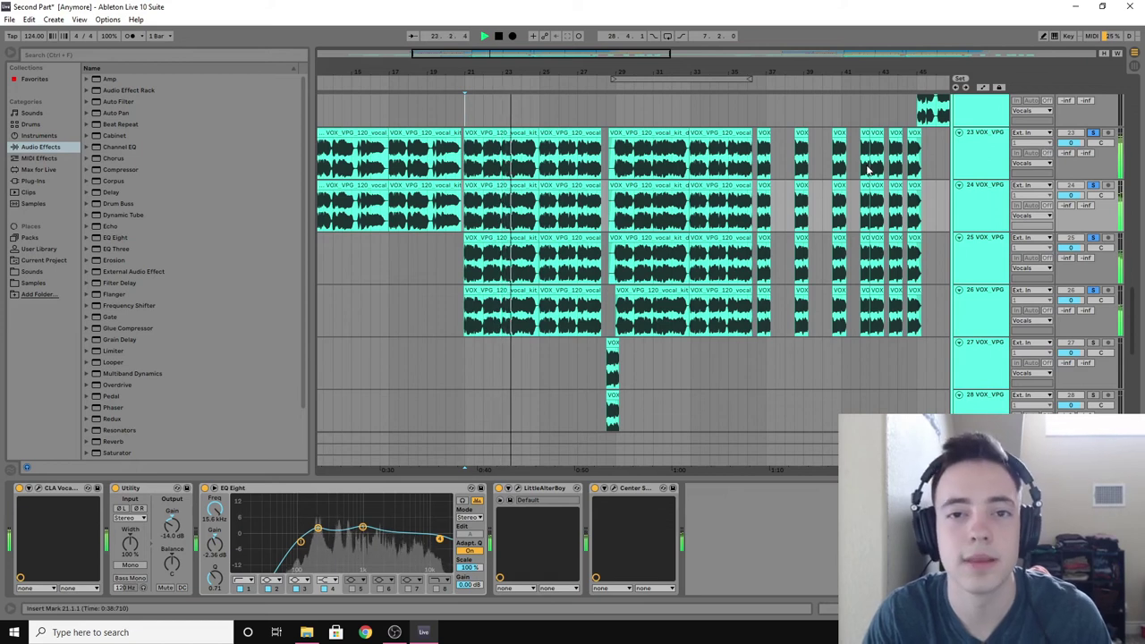
{"action": "left_click", "coordinate": [1092, 132]}
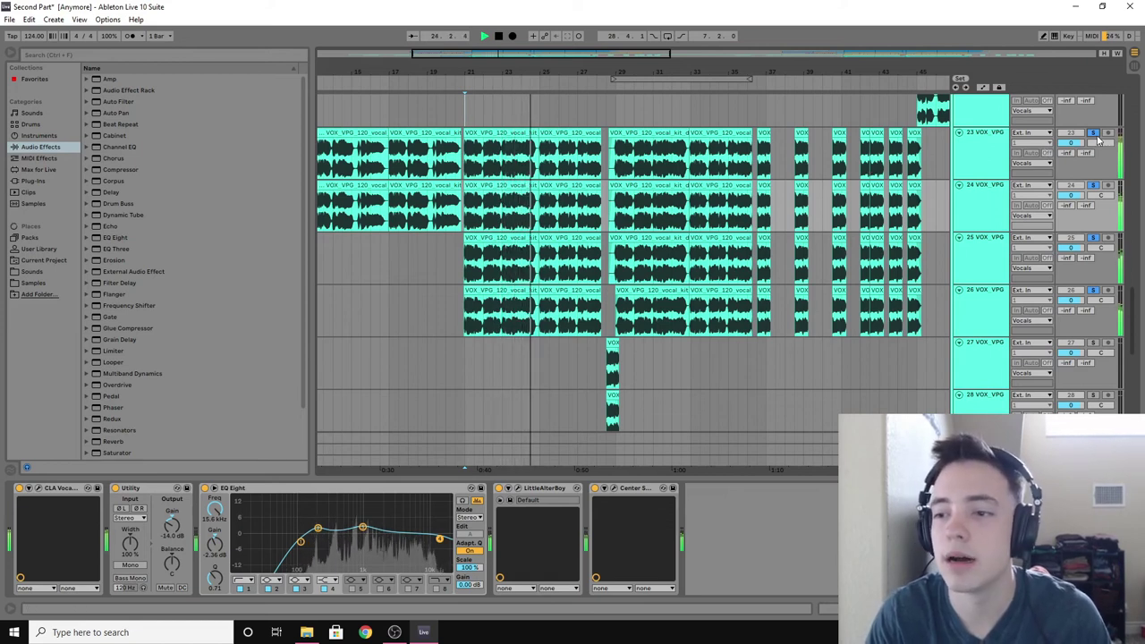
{"action": "scroll", "coordinate": [778, 192], "scroll_direction": "down", "scroll_amount": 8}
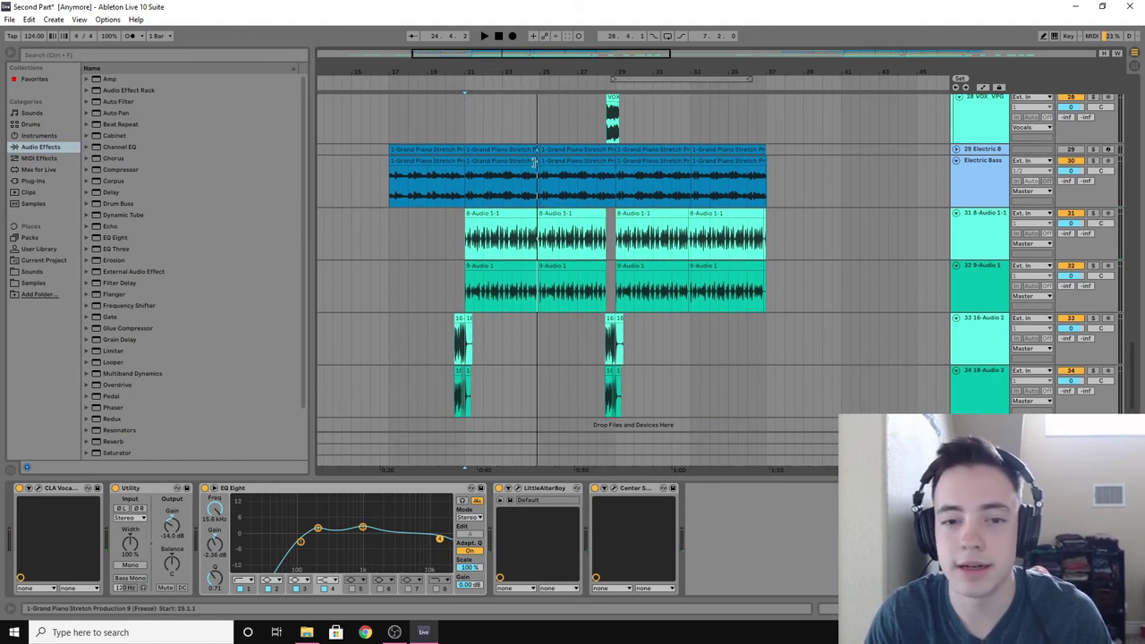
Step: Play the soloed Electric Bass track from bar 21, stop, and turn its solo off
{"action": "left_click", "coordinate": [466, 179]}
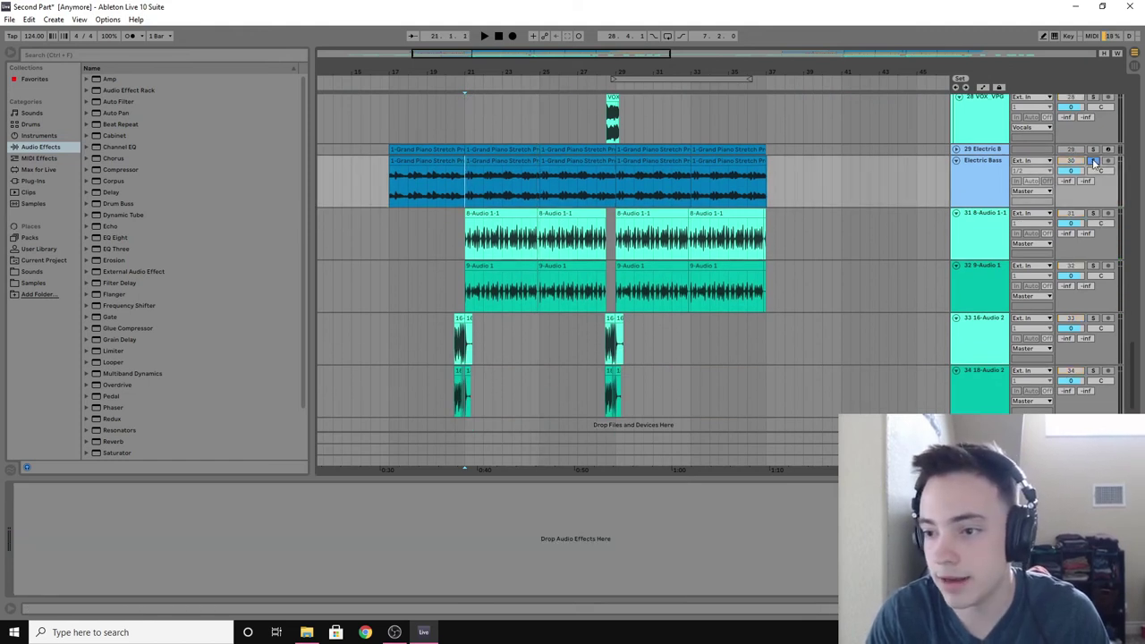
{"action": "key", "text": "space"}
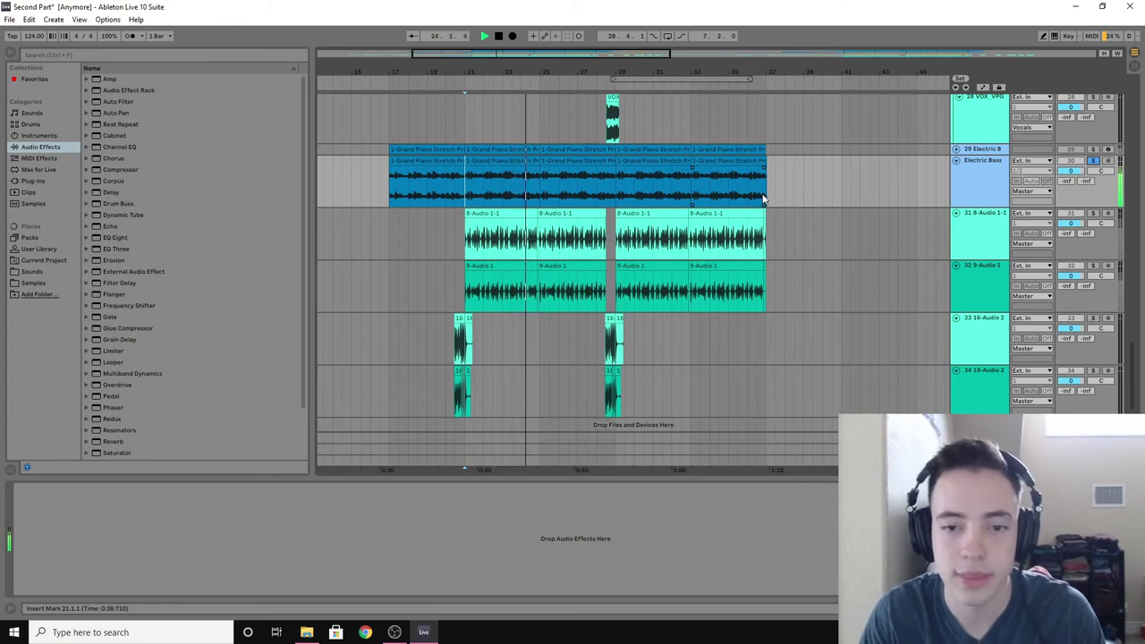
{"action": "key", "text": "space"}
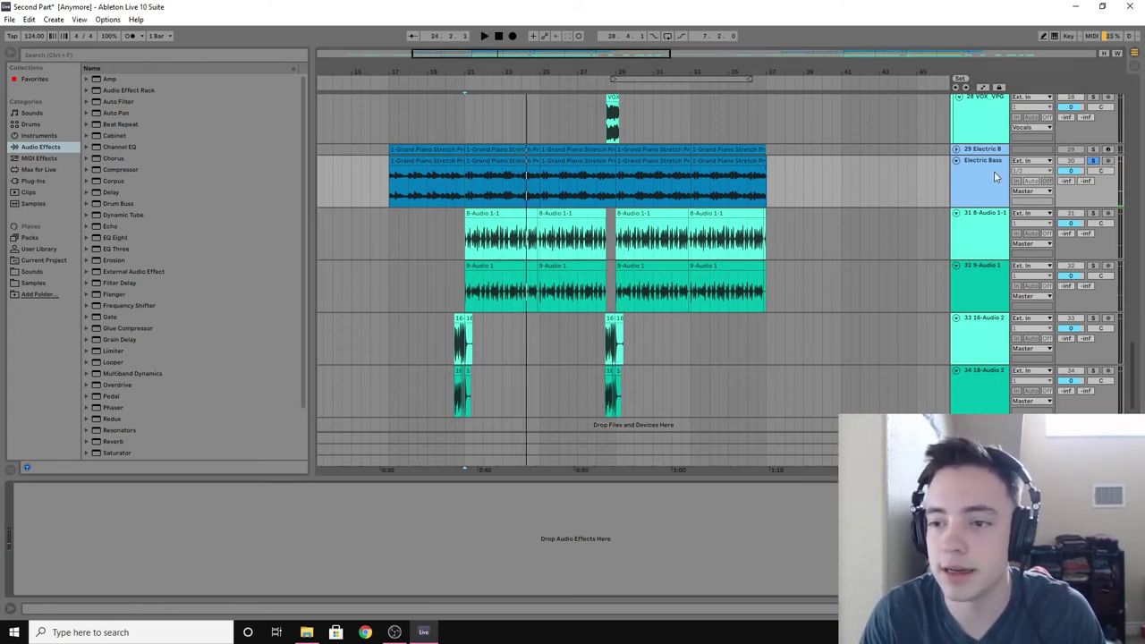
{"action": "left_click", "coordinate": [1093, 161]}
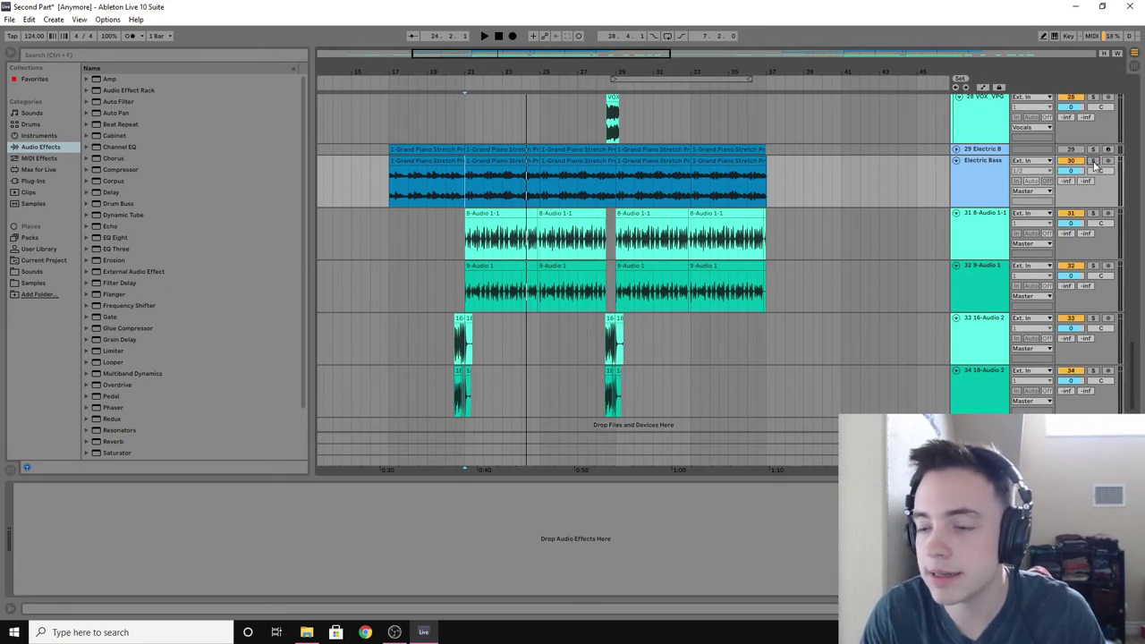
{"action": "scroll", "coordinate": [1002, 199], "scroll_direction": "up", "scroll_amount": 2}
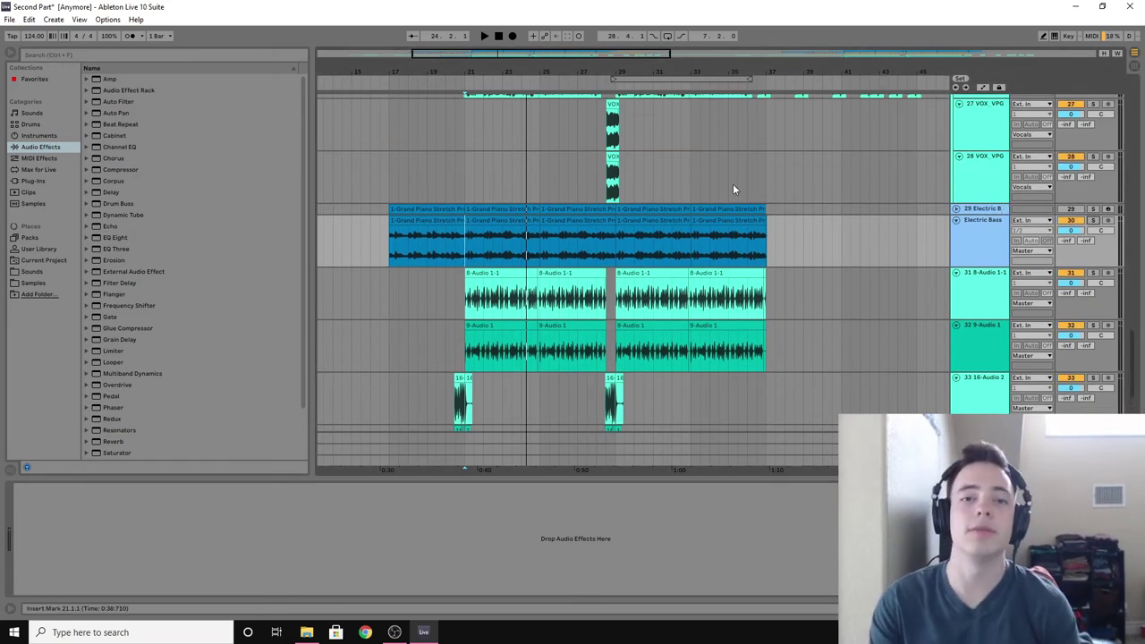
{"action": "scroll", "coordinate": [525, 160], "scroll_direction": "up", "scroll_amount": 5}
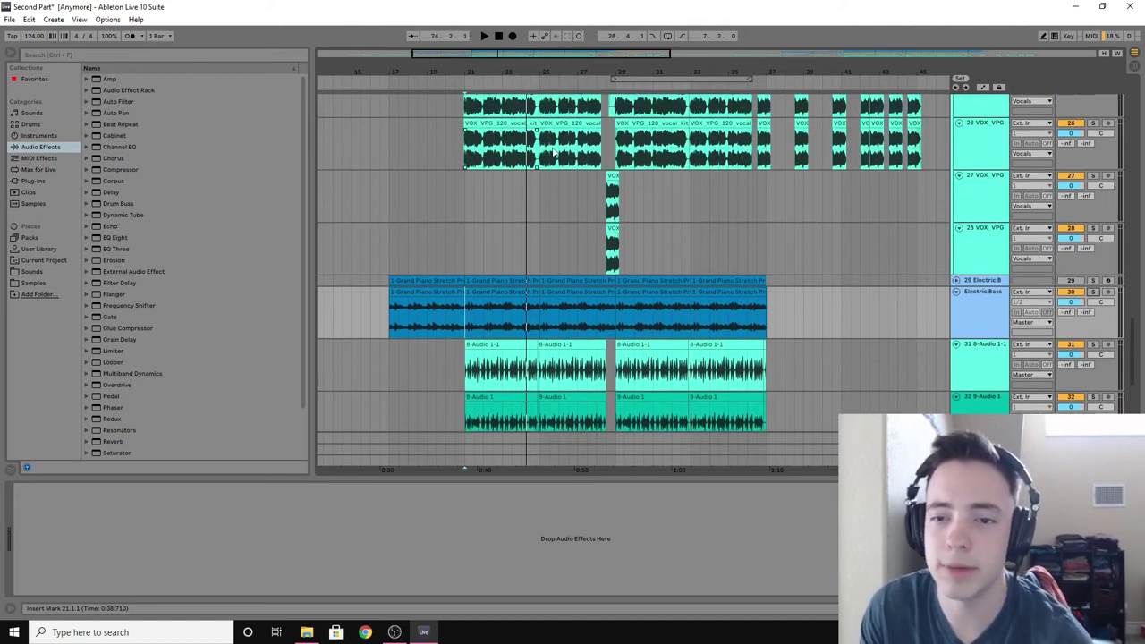
{"action": "scroll", "coordinate": [716, 134], "scroll_direction": "down", "scroll_amount": 5}
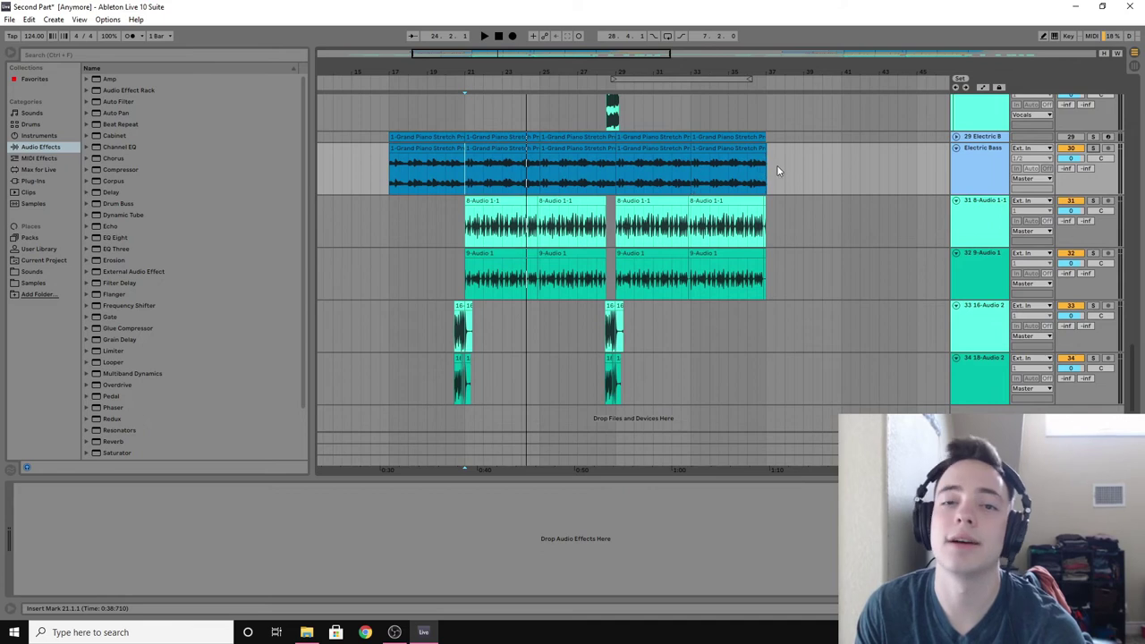
{"action": "scroll", "coordinate": [798, 143], "scroll_direction": "up", "scroll_amount": 1}
{"action": "scroll", "coordinate": [785, 142], "scroll_direction": "down", "scroll_amount": 1}
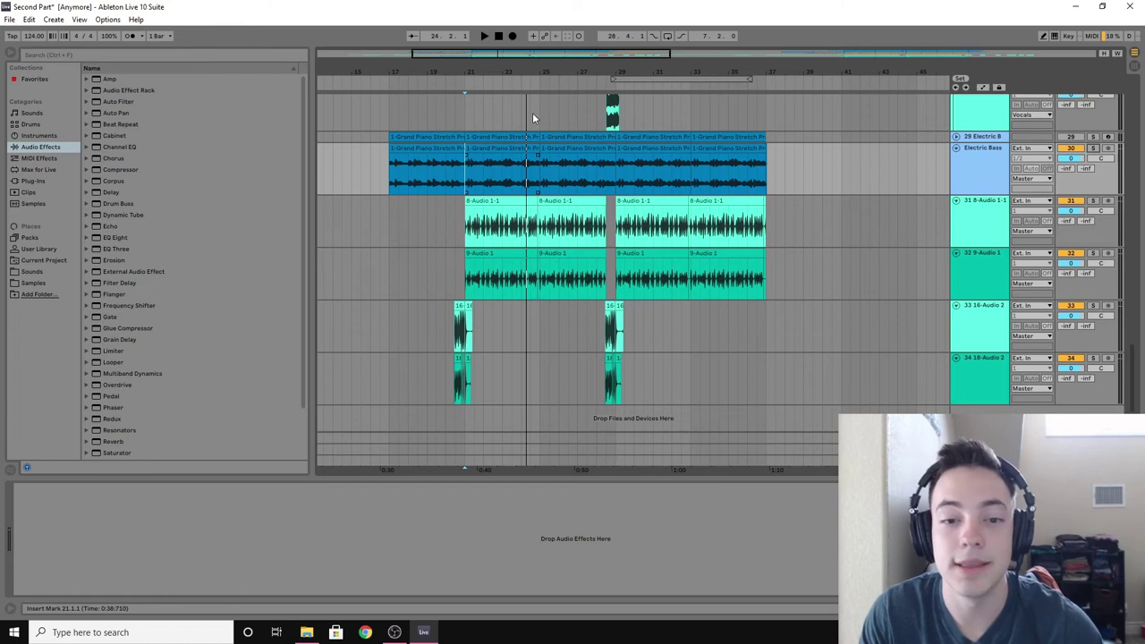
Step: Zoom in on the arrangement and show the 8-Audio 1-1 device chain, toggling EQ Eight off and on to compare
{"action": "left_click_drag", "start_coordinate": [565, 73], "coordinate": [608, 68]}
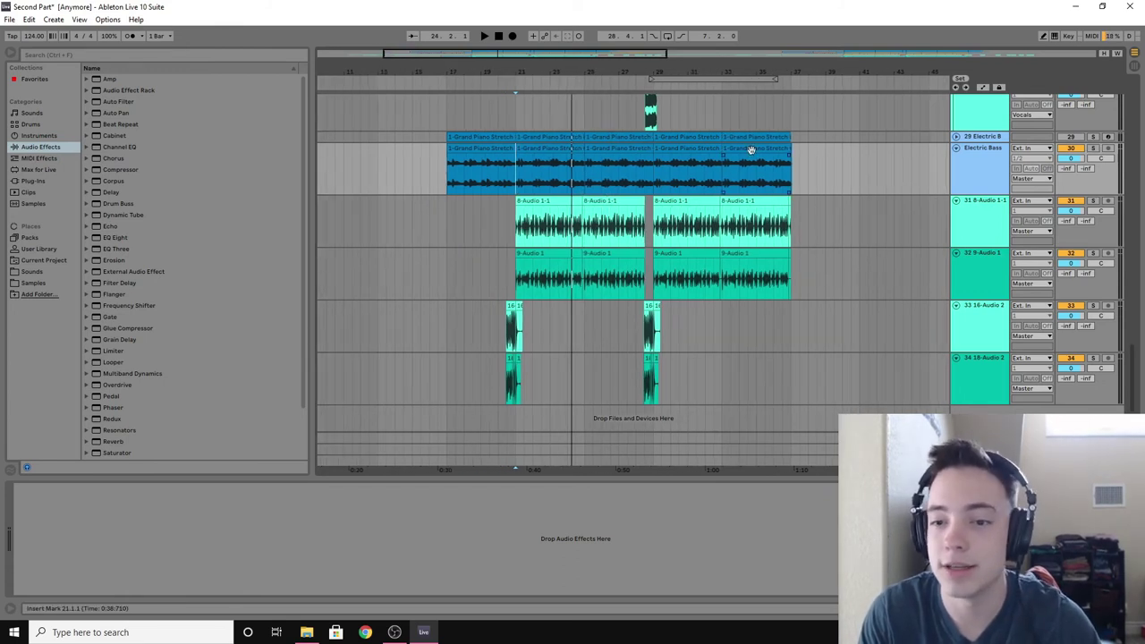
{"action": "left_click_drag", "start_coordinate": [703, 68], "coordinate": [720, 67]}
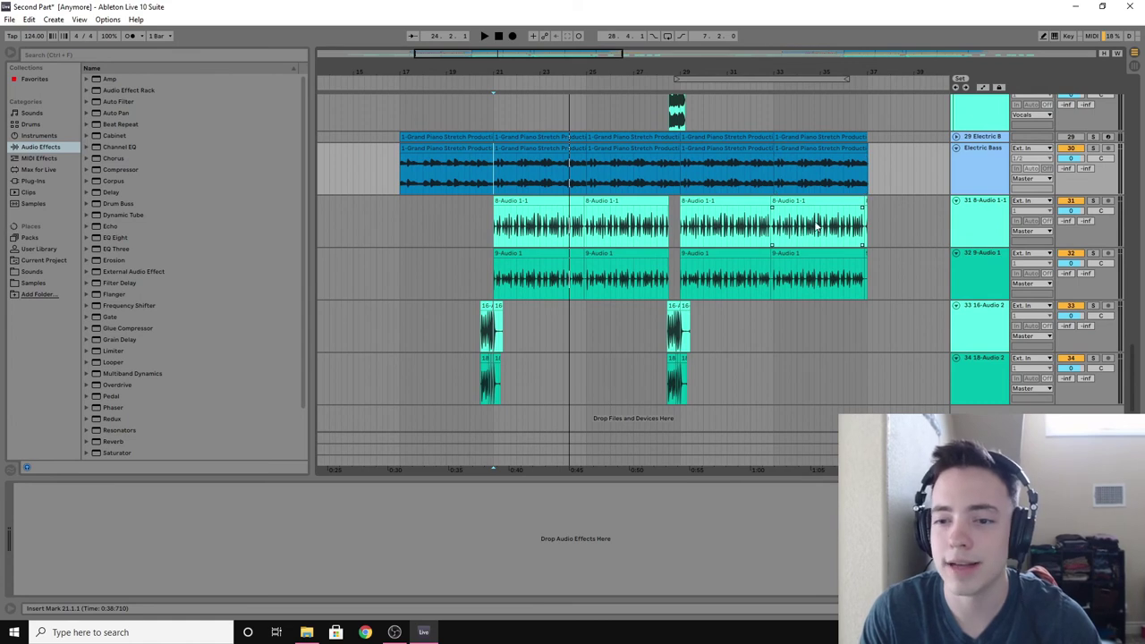
{"action": "key", "text": "plus"}
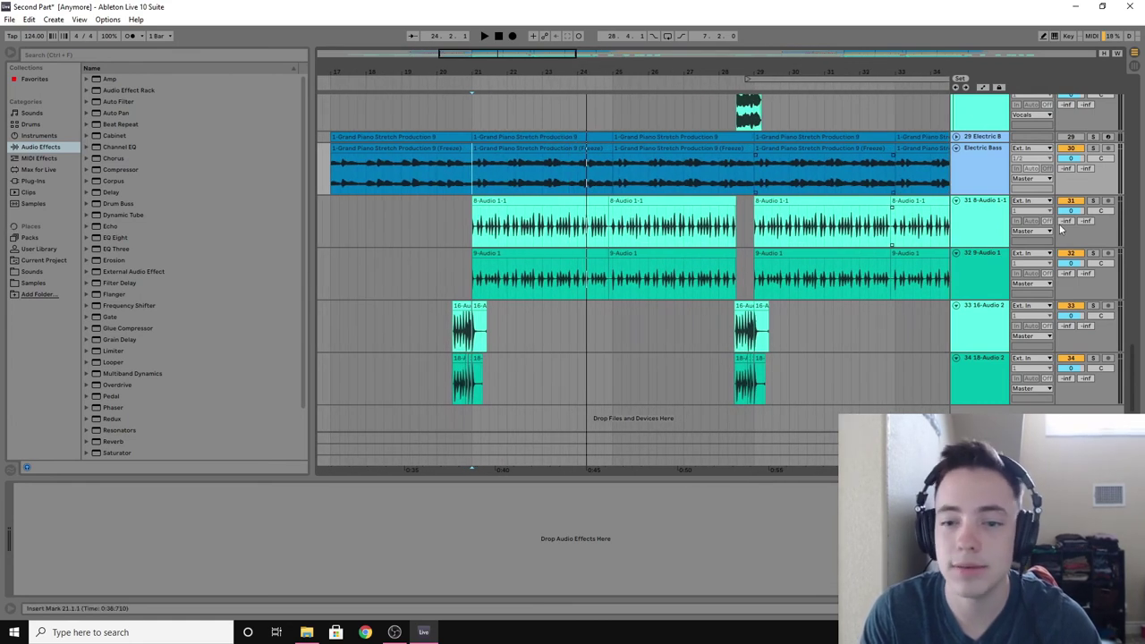
{"action": "left_click", "coordinate": [984, 214]}
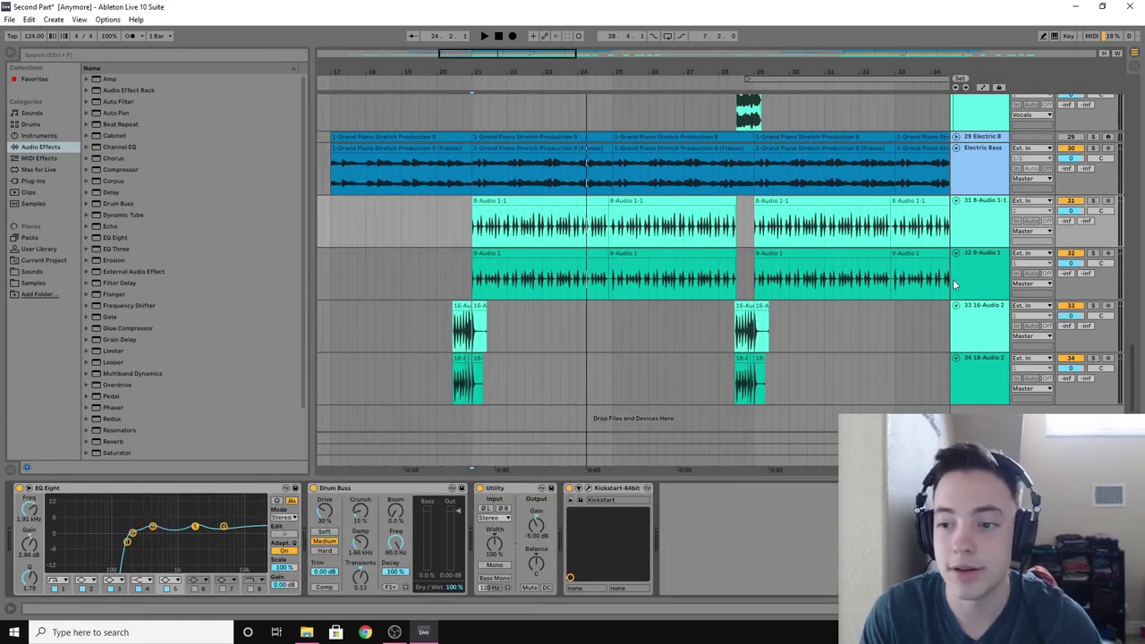
{"action": "left_click", "coordinate": [21, 488]}
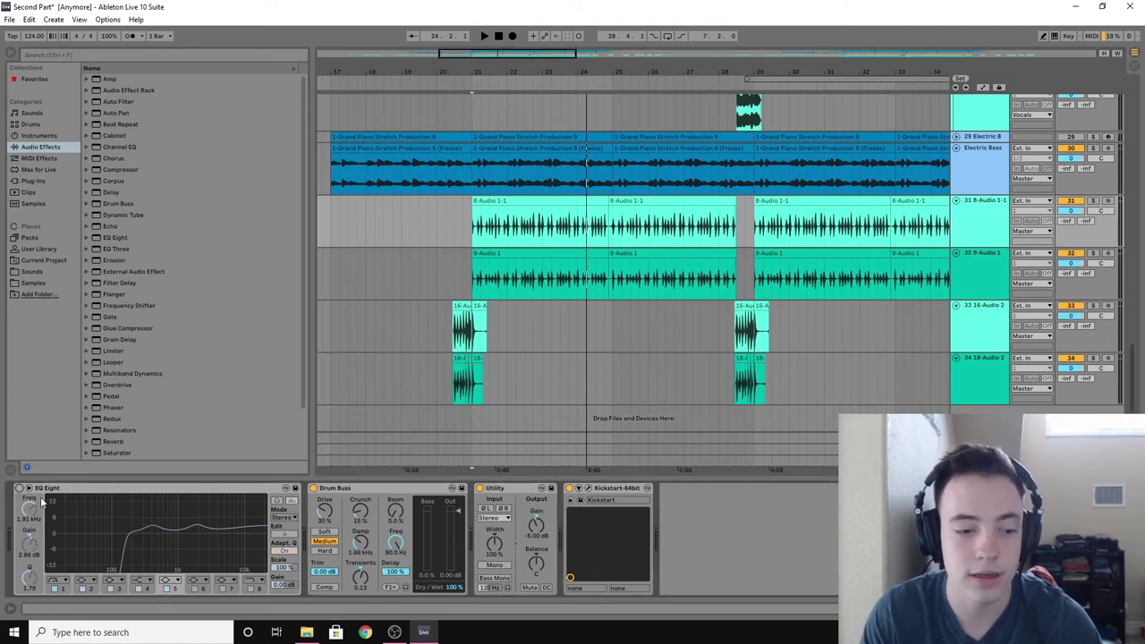
{"action": "left_click", "coordinate": [21, 488]}
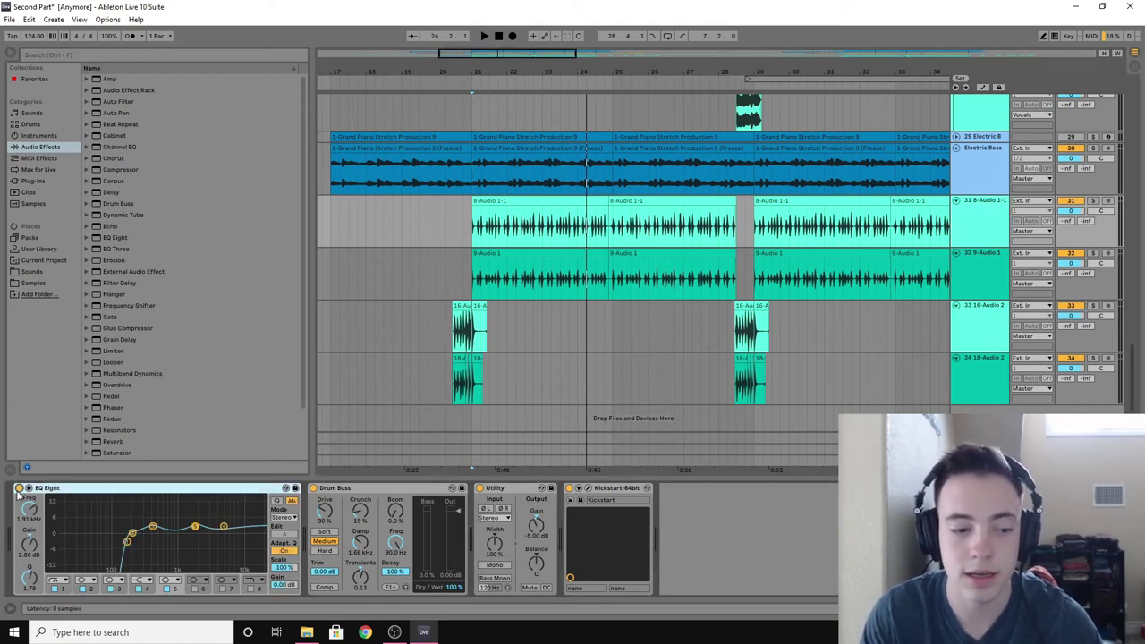
Step: Play the soloed 8-Audio 1-1 and 9-Audio 1 loops, then solo only 8-Audio 1-1 and bypass its EQ Eight
{"action": "left_click", "coordinate": [1091, 201]}
{"action": "key", "text": "Tab"}
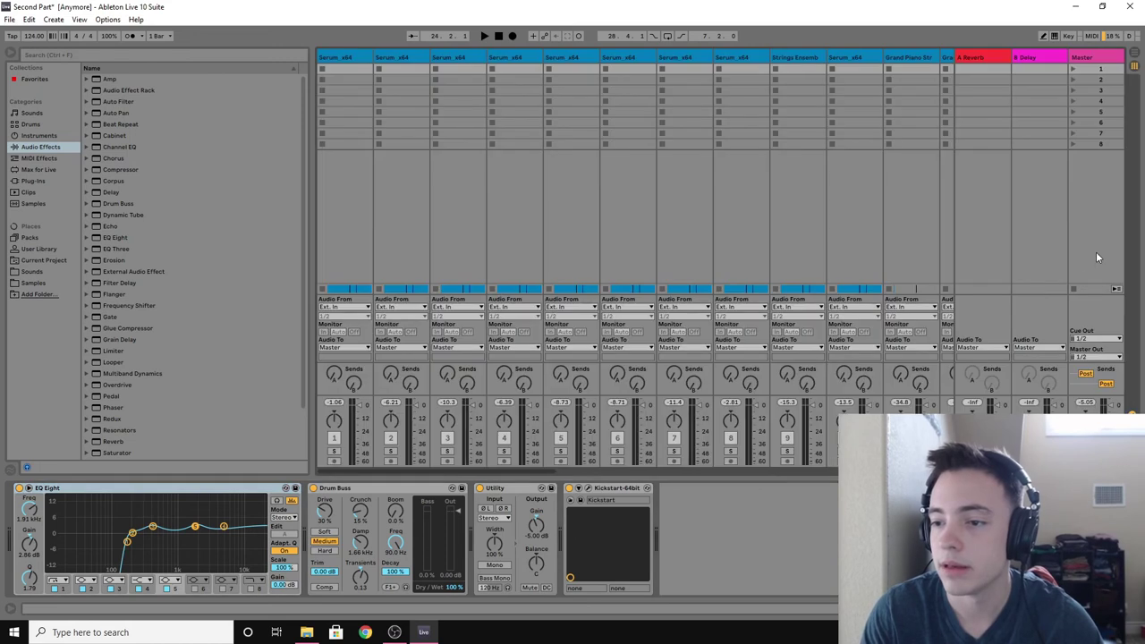
{"action": "key", "text": "Tab"}
{"action": "left_click", "coordinate": [1095, 253]}
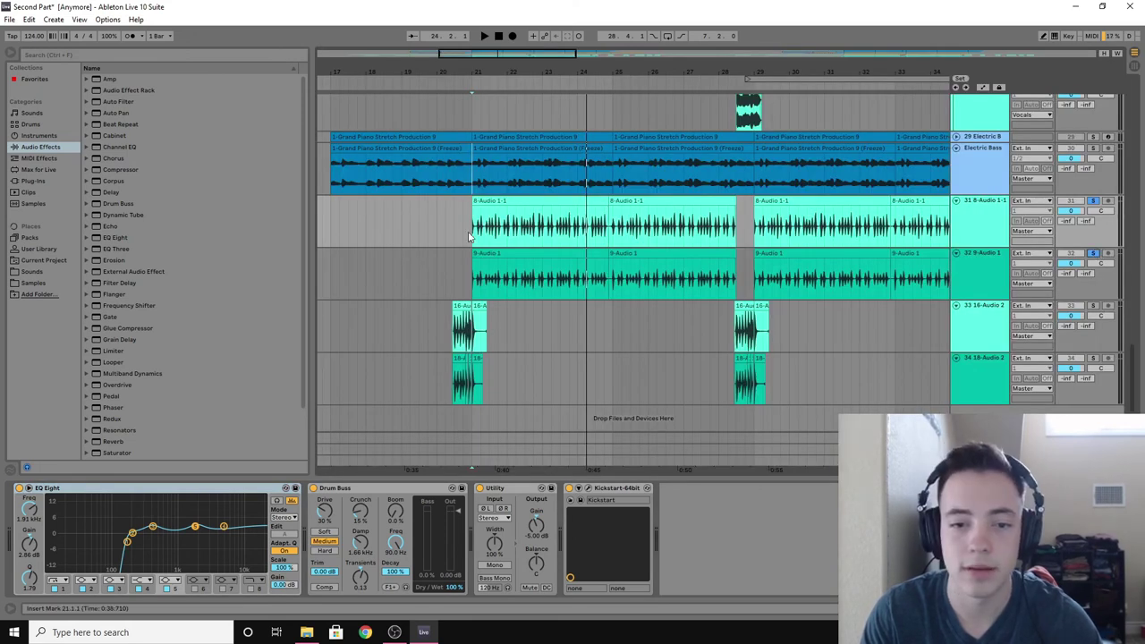
{"action": "key", "text": "space"}
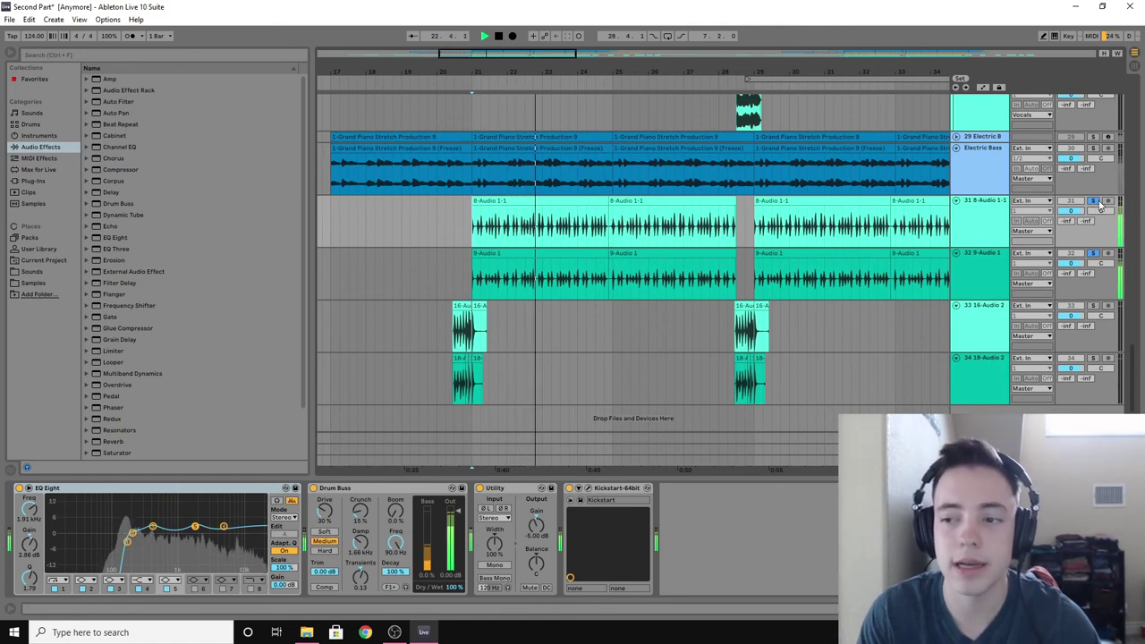
{"action": "key", "text": "space"}
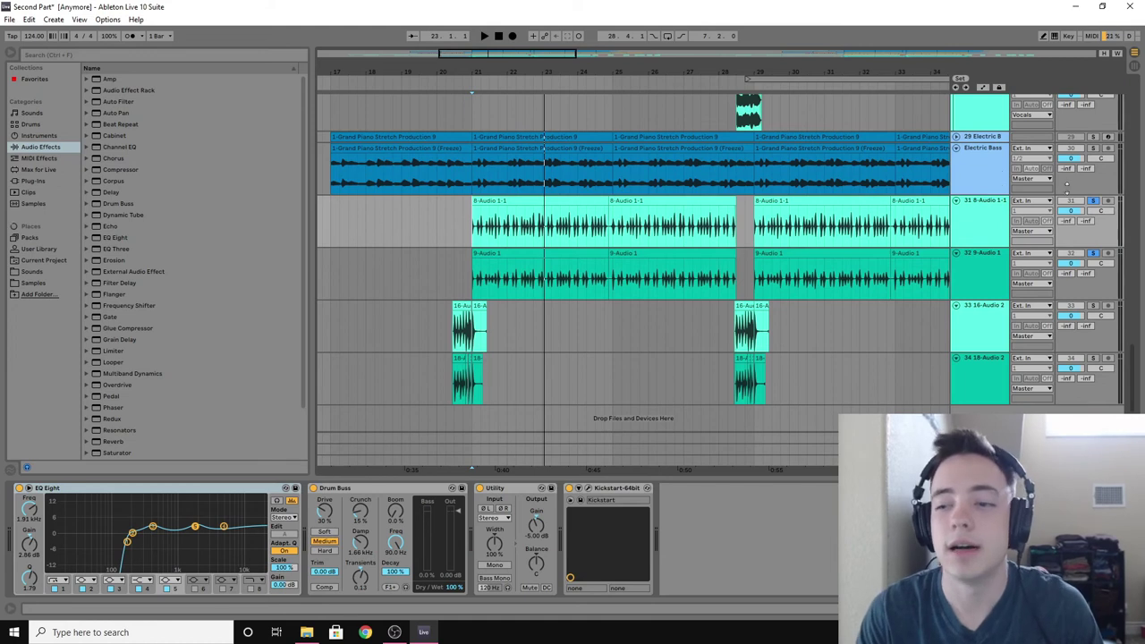
{"action": "left_click", "coordinate": [1093, 204]}
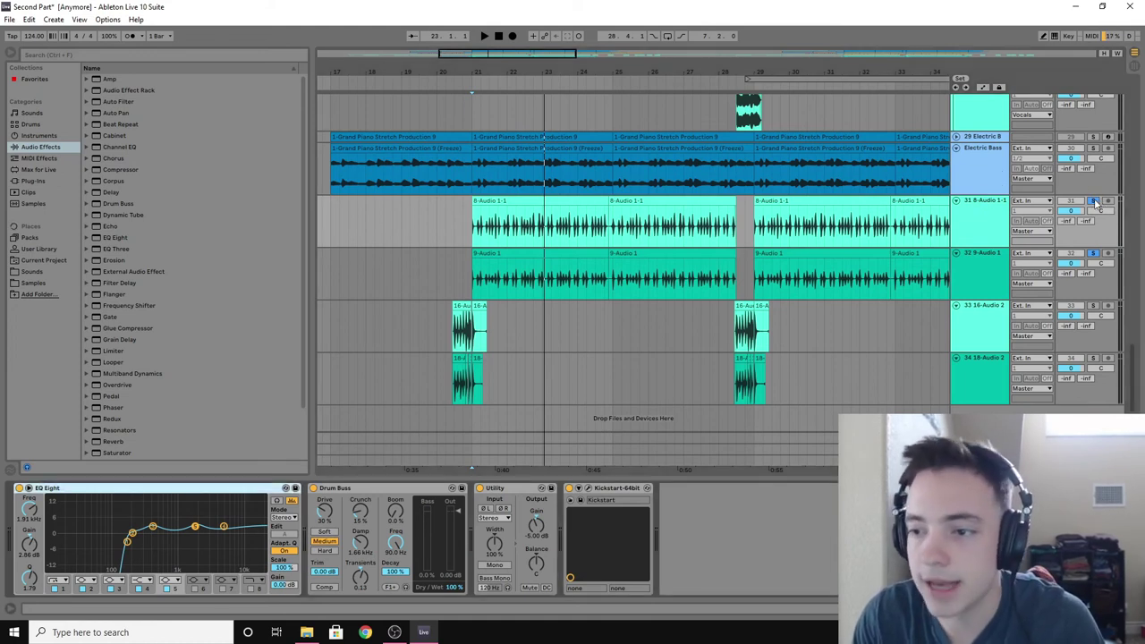
{"action": "left_click", "coordinate": [19, 488]}
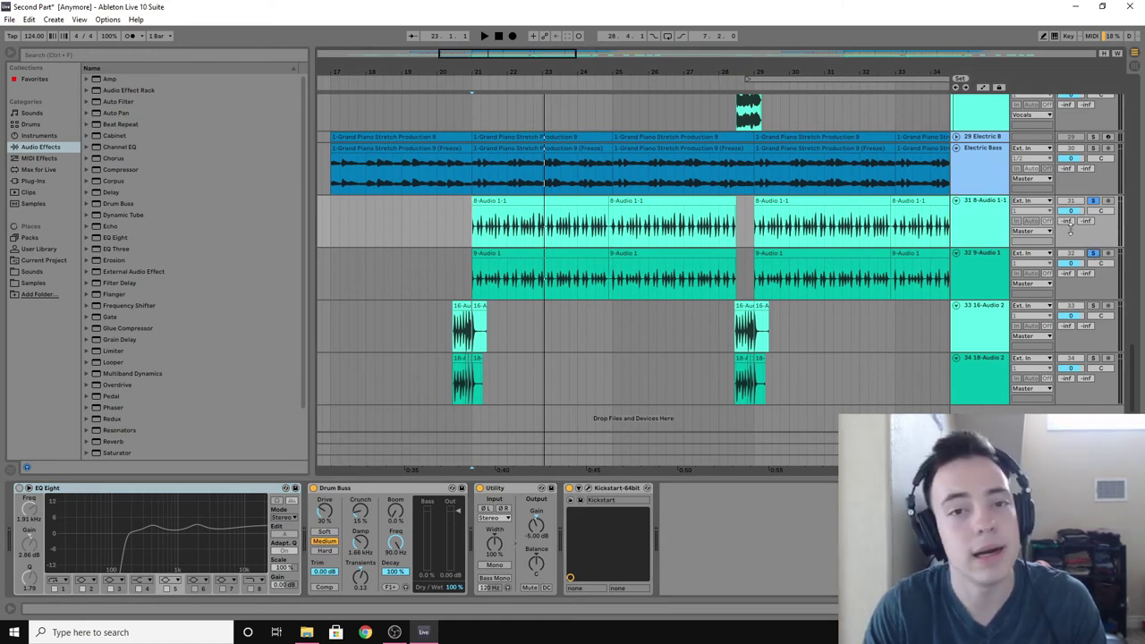
Step: Play the drum loop with EQ Eight, Drum Buss and Utility bypassed, then hear 9-Audio 1 soloed alone
{"action": "key", "text": "space"}
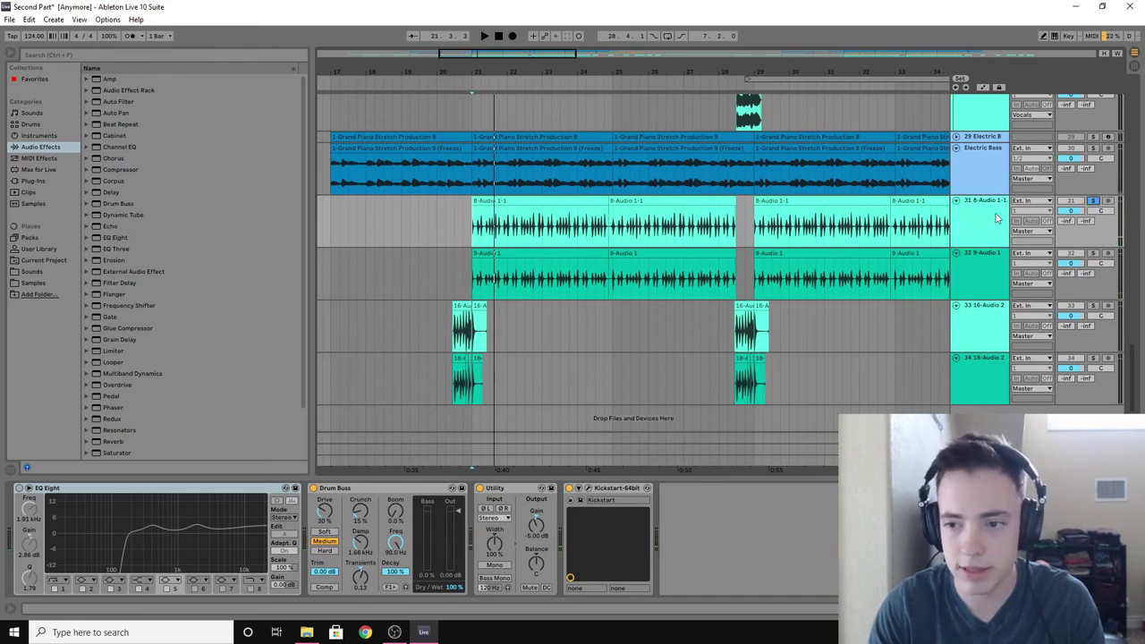
{"action": "left_click", "coordinate": [313, 488]}
{"action": "left_click", "coordinate": [480, 488]}
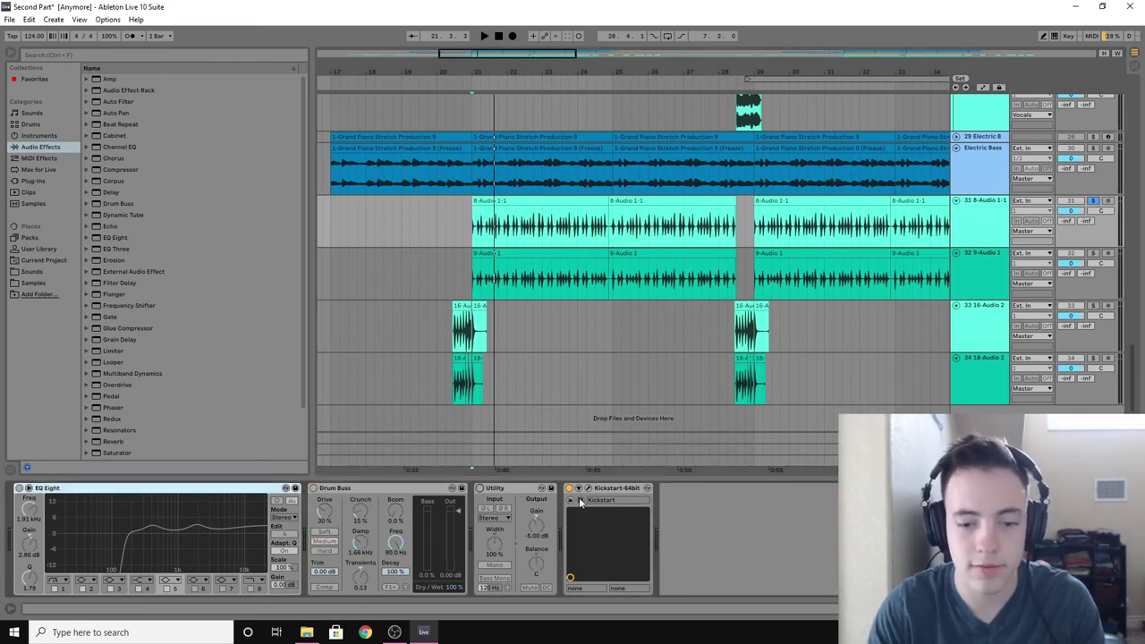
{"action": "key", "text": "space"}
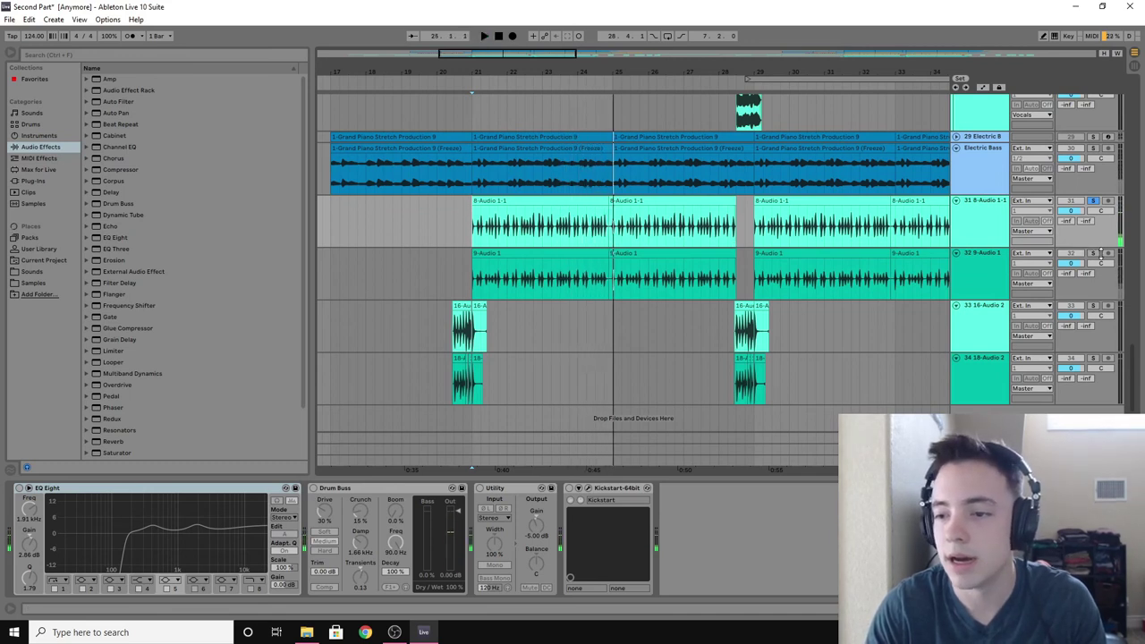
{"action": "left_click", "coordinate": [1095, 254]}
{"action": "key", "text": "space"}
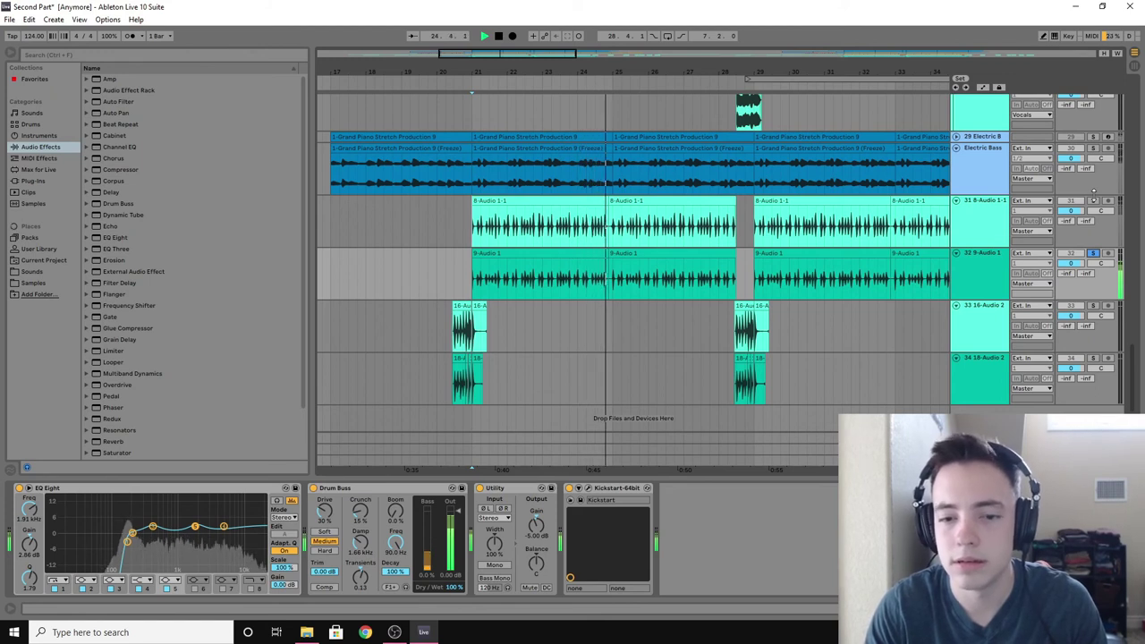
{"action": "key", "text": "space"}
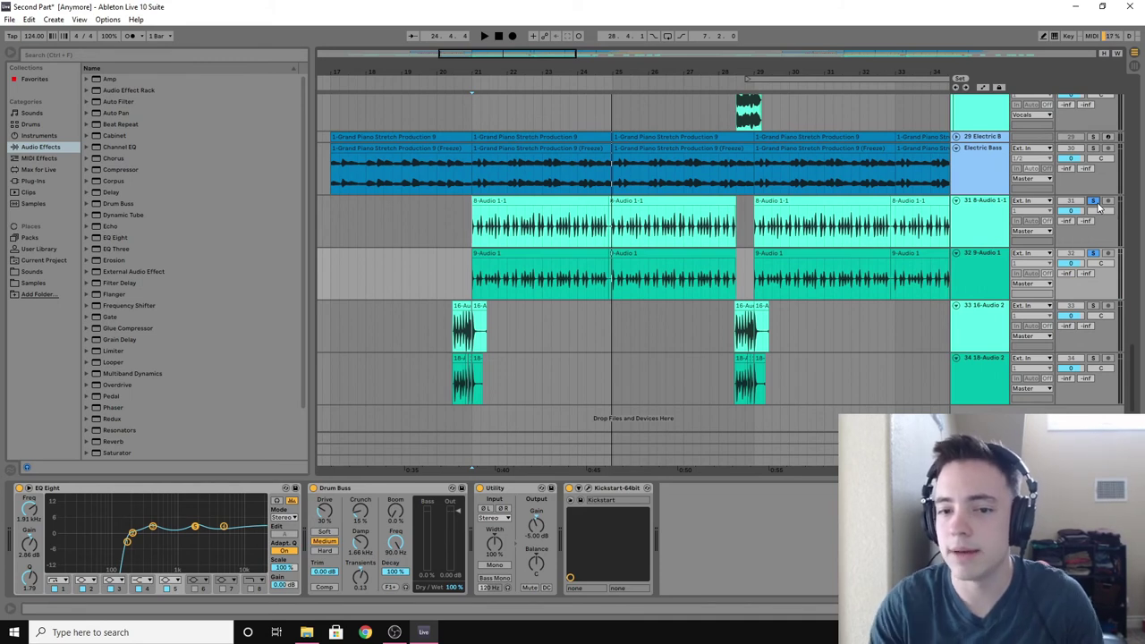
Step: Switch EQ Eight, Utility and Drum Buss on the 8-Audio 1-1 track back on
{"action": "left_click", "coordinate": [1009, 240]}
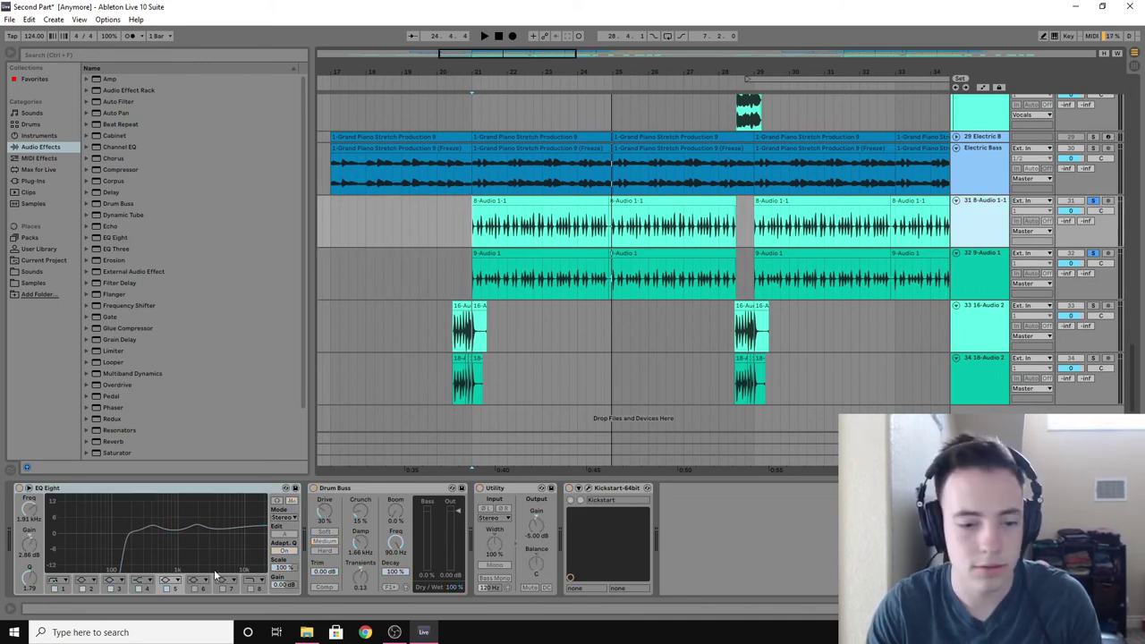
{"action": "left_click", "coordinate": [21, 488]}
{"action": "left_click", "coordinate": [312, 487]}
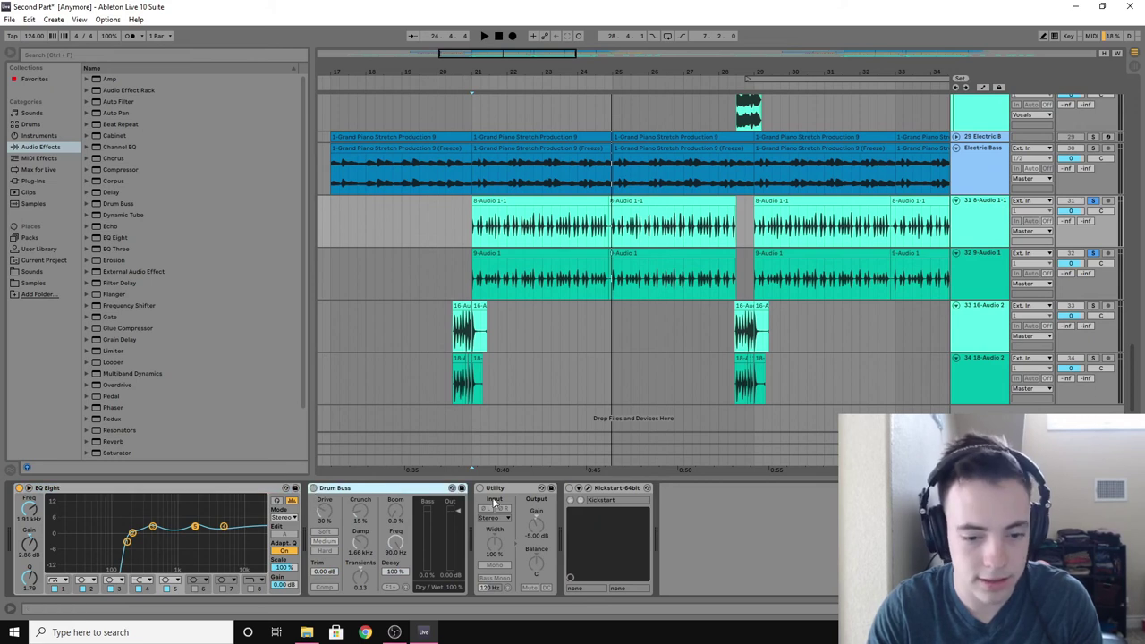
{"action": "left_click", "coordinate": [480, 487]}
{"action": "left_click", "coordinate": [313, 488]}
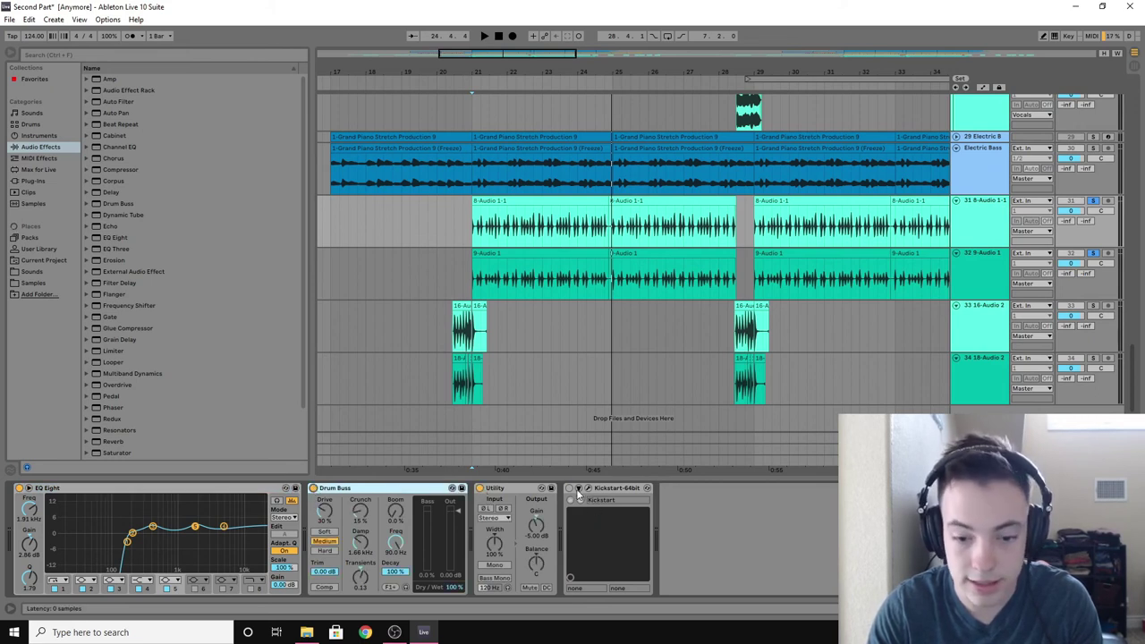
Step: Set the start point just before bar 21, solo drum track 13 alongside track 15, and play
{"action": "left_click", "coordinate": [464, 231]}
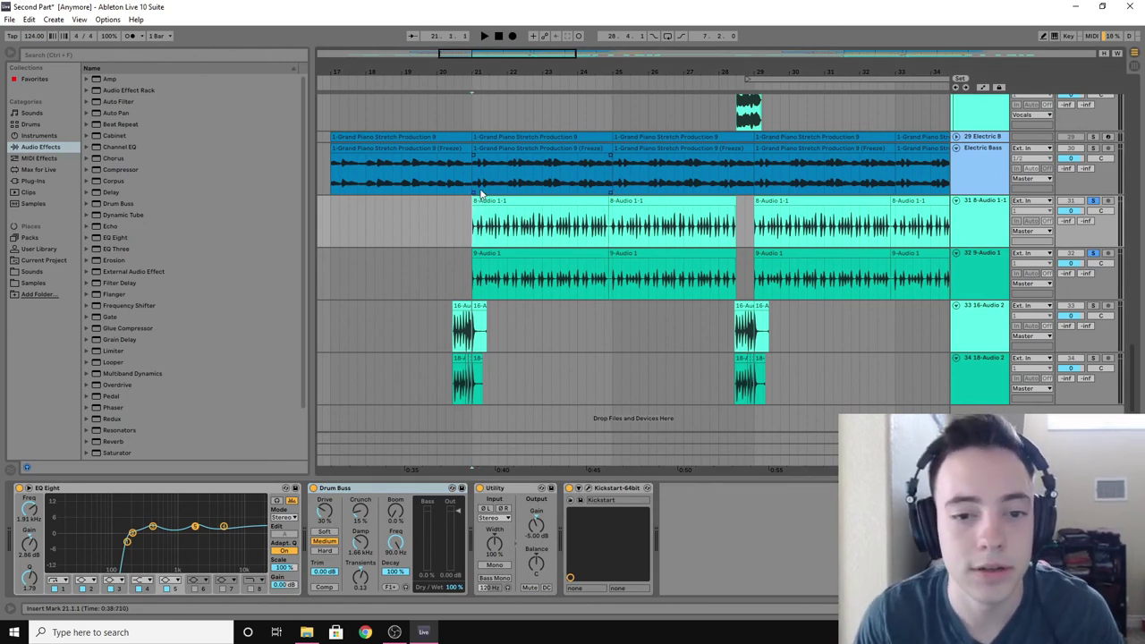
{"action": "scroll", "coordinate": [1015, 177], "scroll_direction": "up", "scroll_amount": 12}
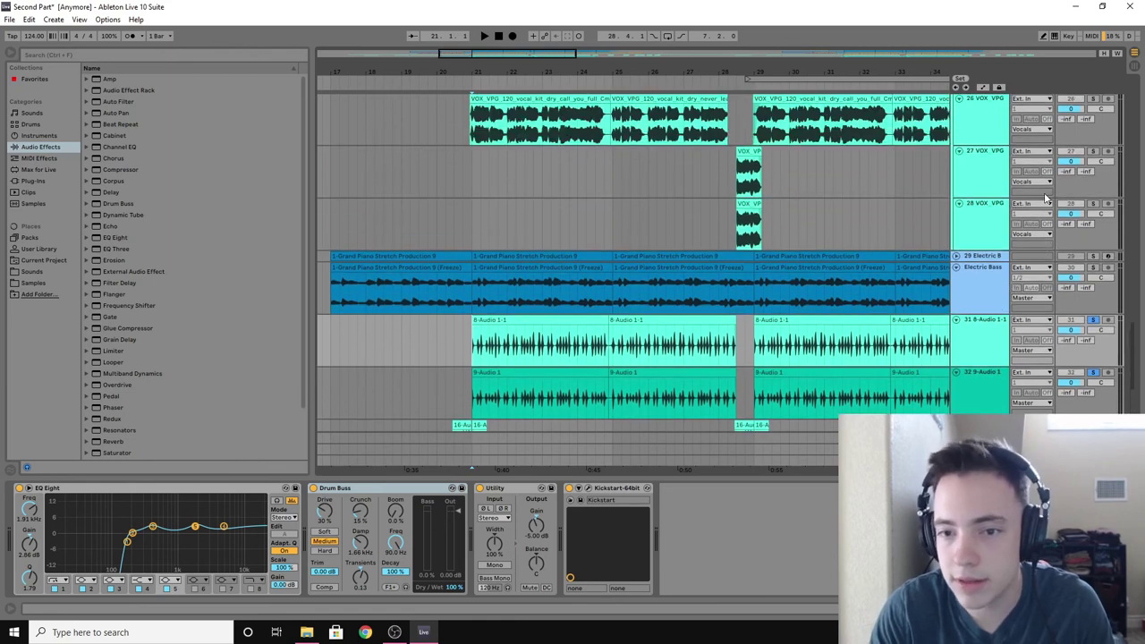
{"action": "scroll", "coordinate": [1080, 176], "scroll_direction": "up", "scroll_amount": 6}
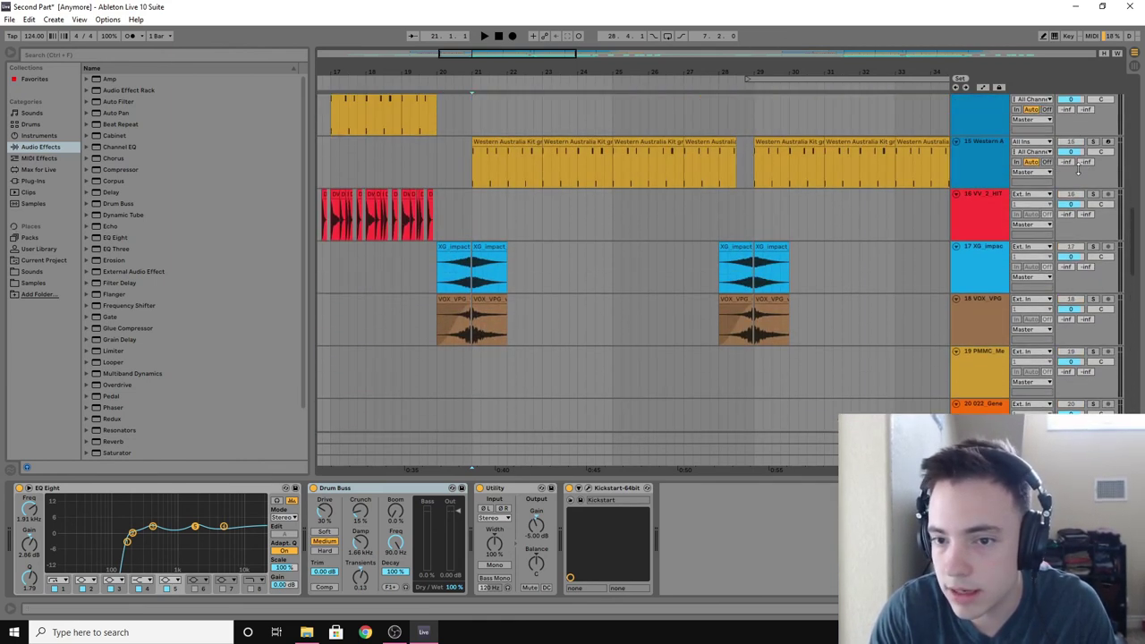
{"action": "left_click", "coordinate": [1092, 107]}
{"action": "key", "text": "space"}
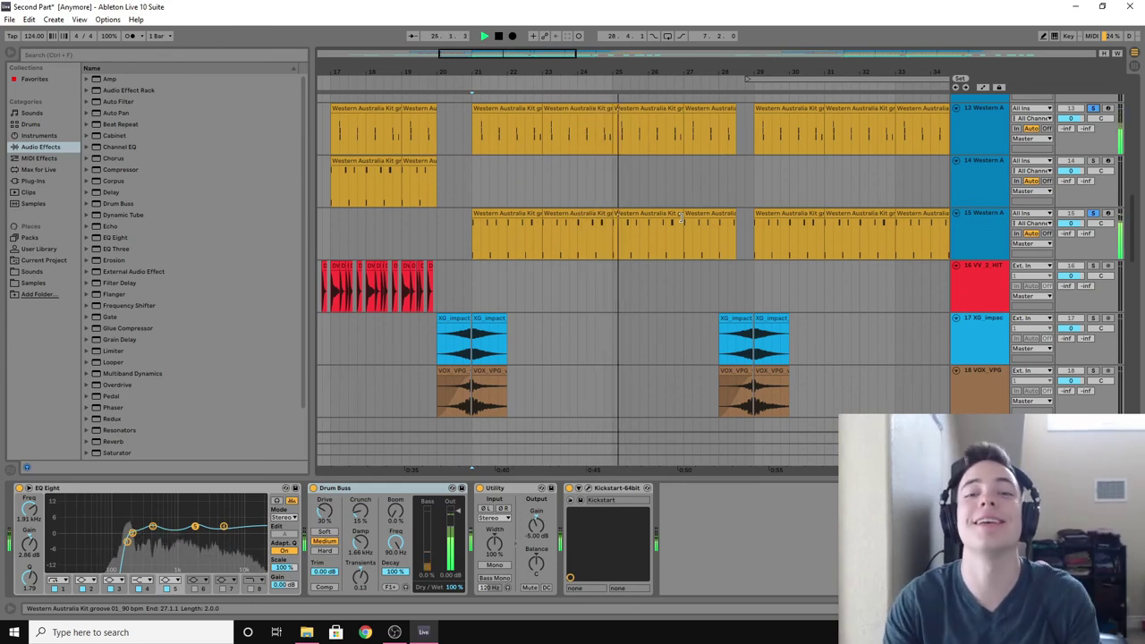
{"action": "scroll", "coordinate": [879, 232], "scroll_direction": "down", "scroll_amount": 2}
{"action": "scroll", "coordinate": [879, 232], "scroll_direction": "down", "scroll_amount": 12}
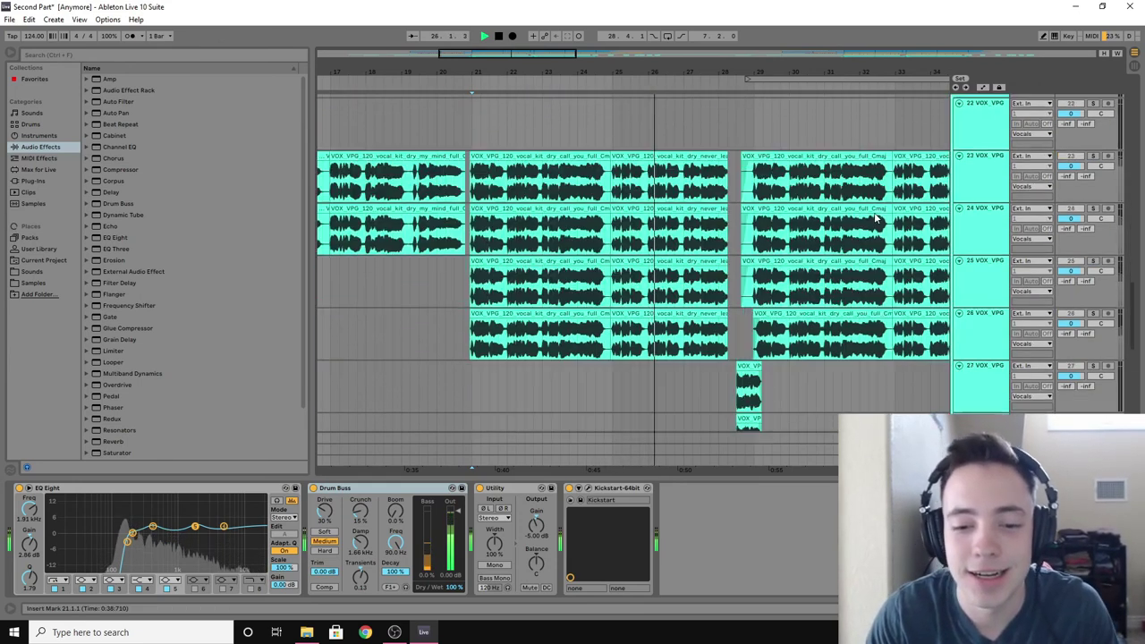
Step: Solo the 16-Audio 2 and 18-Audio 2 fill tracks and play them from just before their clips
{"action": "key", "text": "space"}
{"action": "scroll", "coordinate": [1087, 339], "scroll_direction": "down", "scroll_amount": 1}
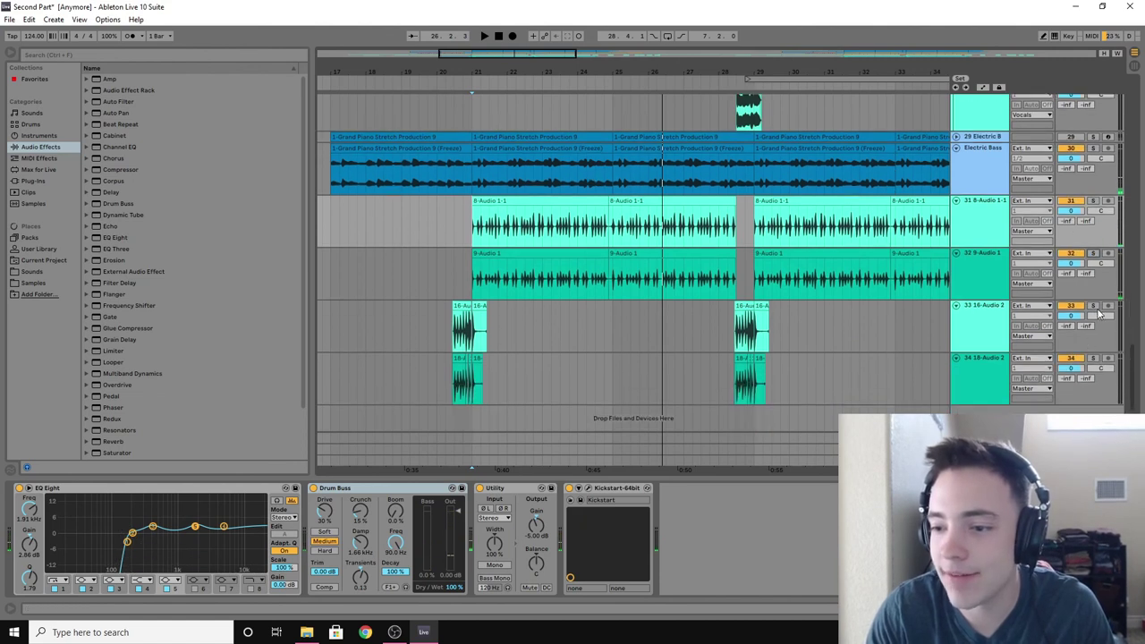
{"action": "left_click", "coordinate": [1092, 305]}
{"action": "left_click", "coordinate": [1092, 357], "text": "ctrl"}
{"action": "left_click", "coordinate": [453, 336]}
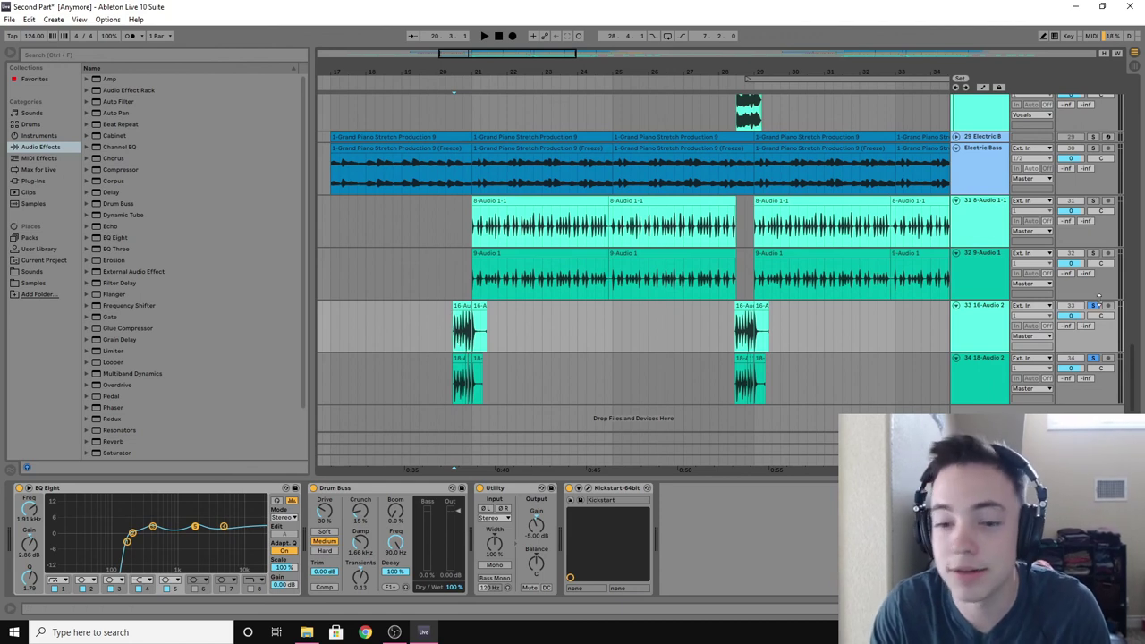
{"action": "left_click", "coordinate": [447, 319]}
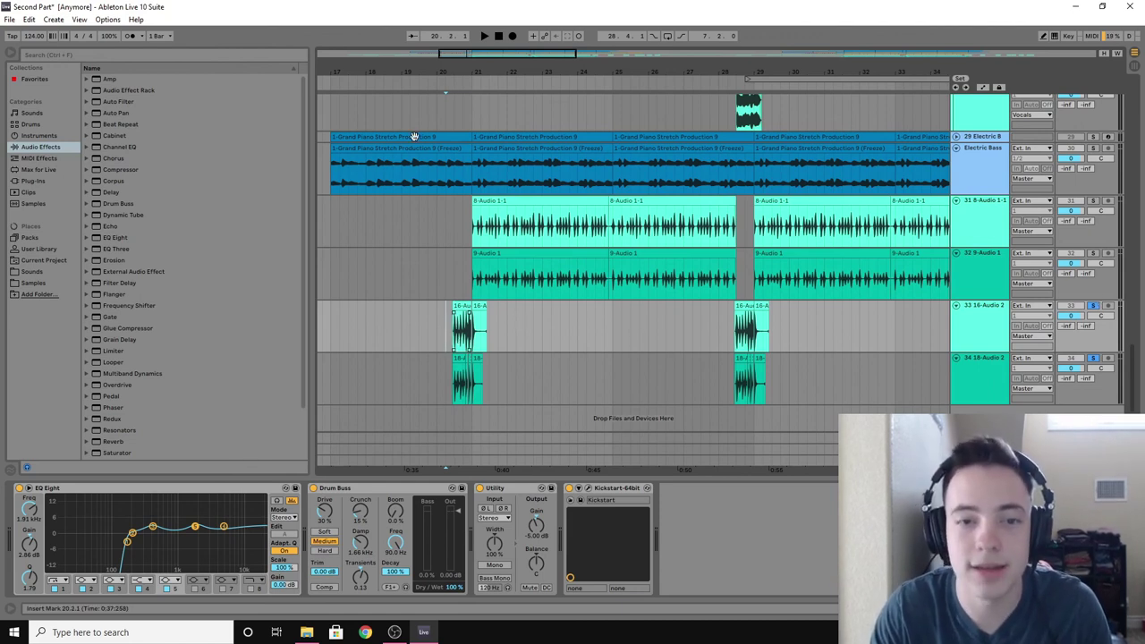
{"action": "left_click_drag", "start_coordinate": [454, 76], "coordinate": [512, 217]}
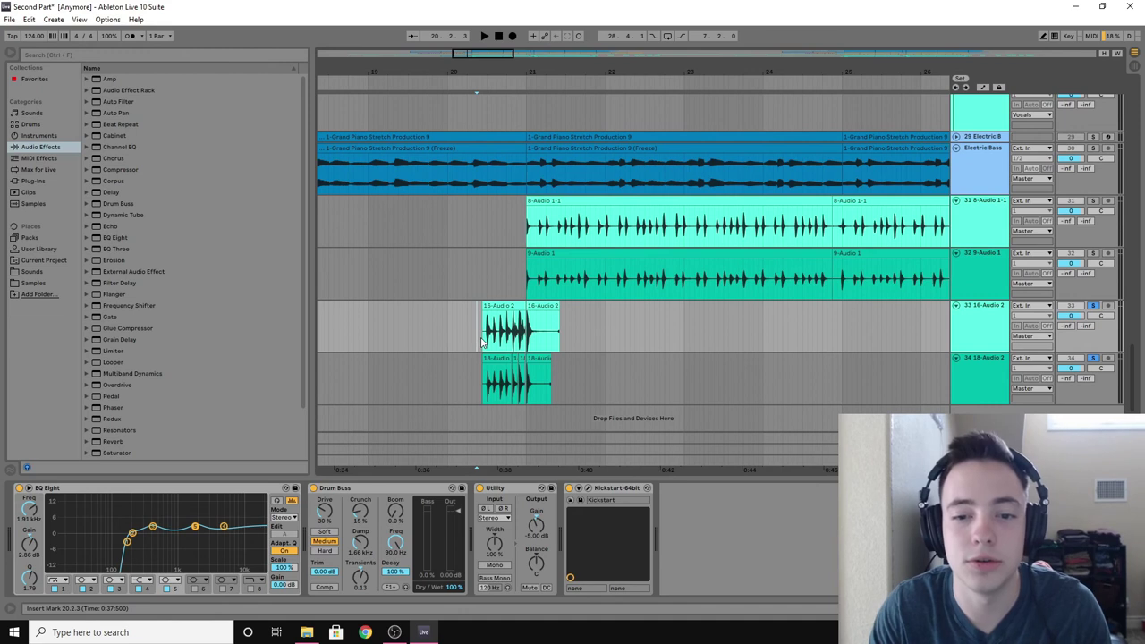
{"action": "key", "text": "space"}
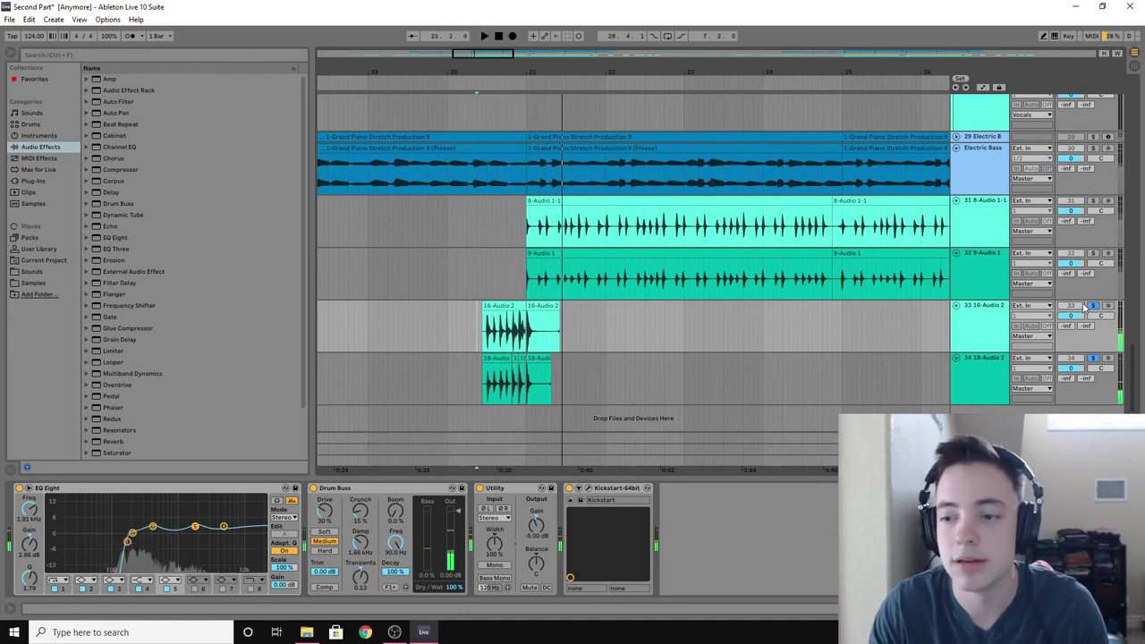
{"action": "key", "text": "space"}
{"action": "key", "text": "space"}
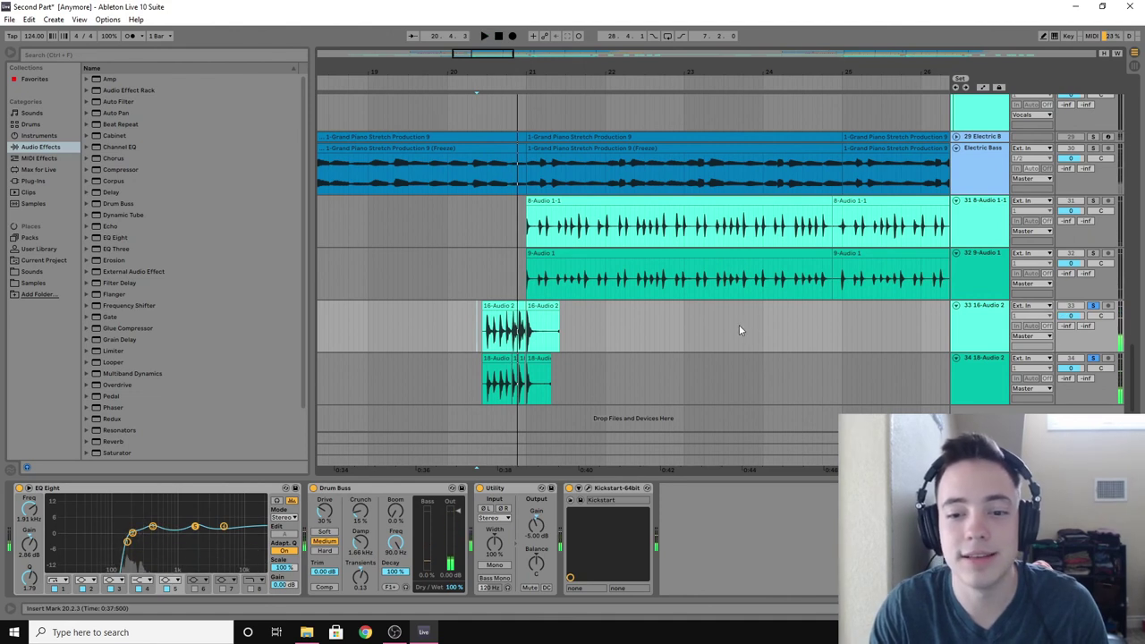
{"action": "key", "text": "space"}
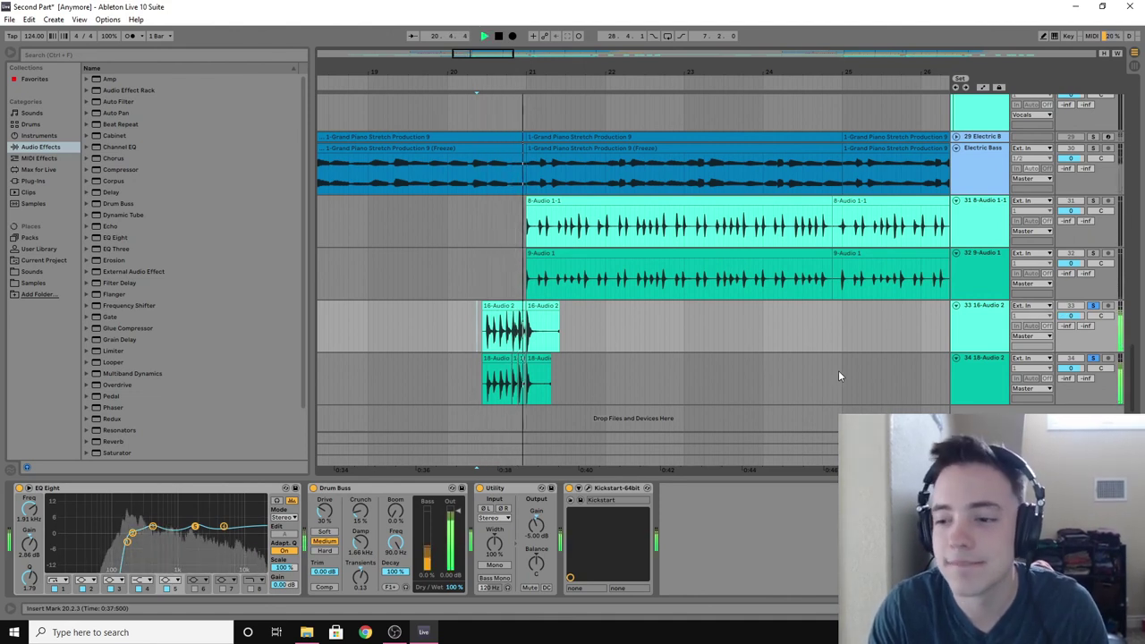
{"action": "key", "text": "space"}
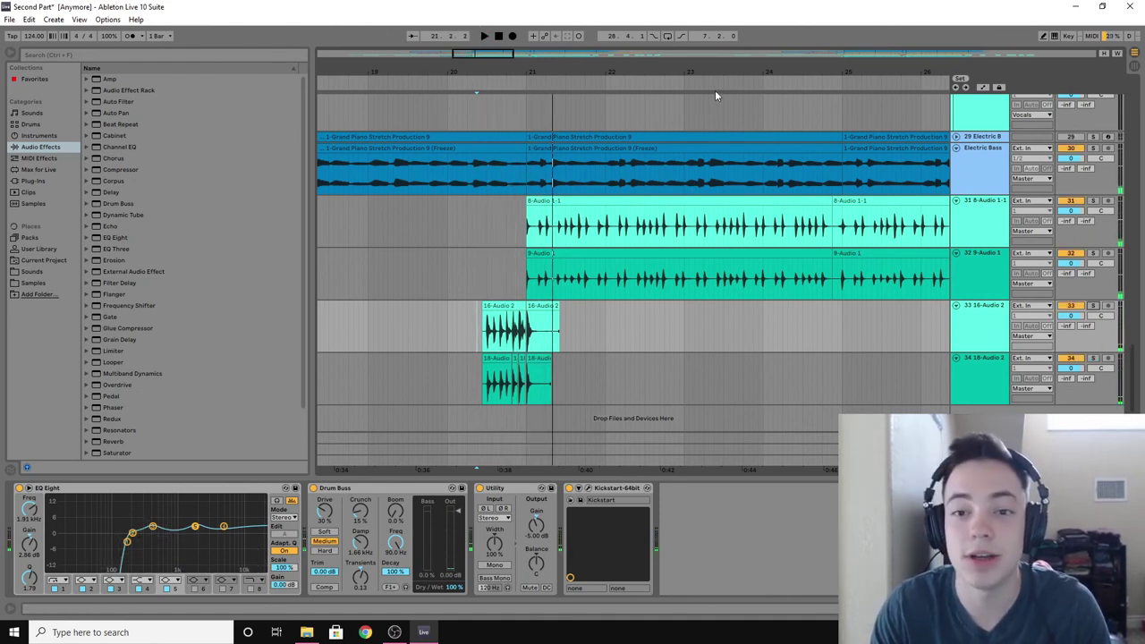
Step: Play from around bar 27 while zooming the timeline out to show the whole song
{"action": "left_click_drag", "start_coordinate": [715, 90], "coordinate": [714, 71]}
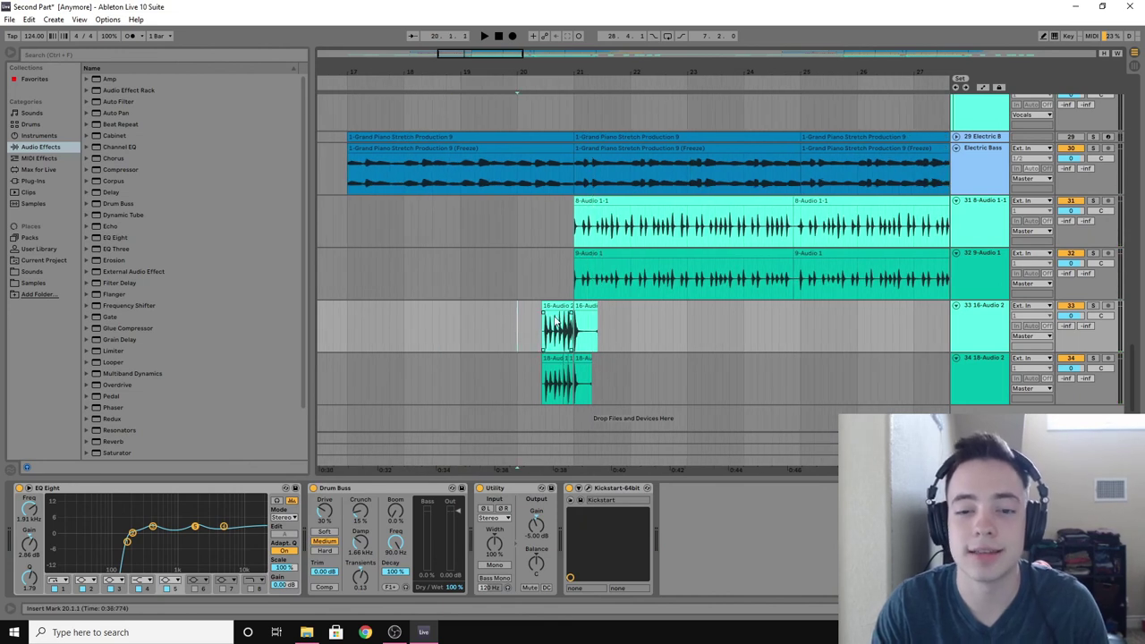
{"action": "key", "text": "space"}
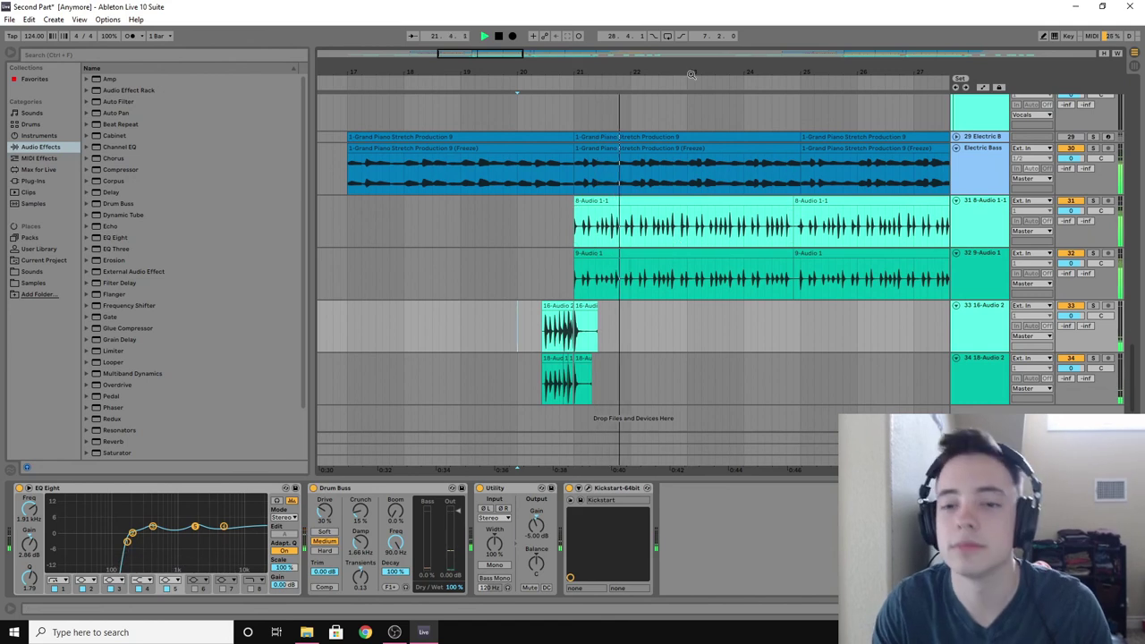
{"action": "scroll", "coordinate": [626, 125], "scroll_direction": "right", "scroll_amount": 5}
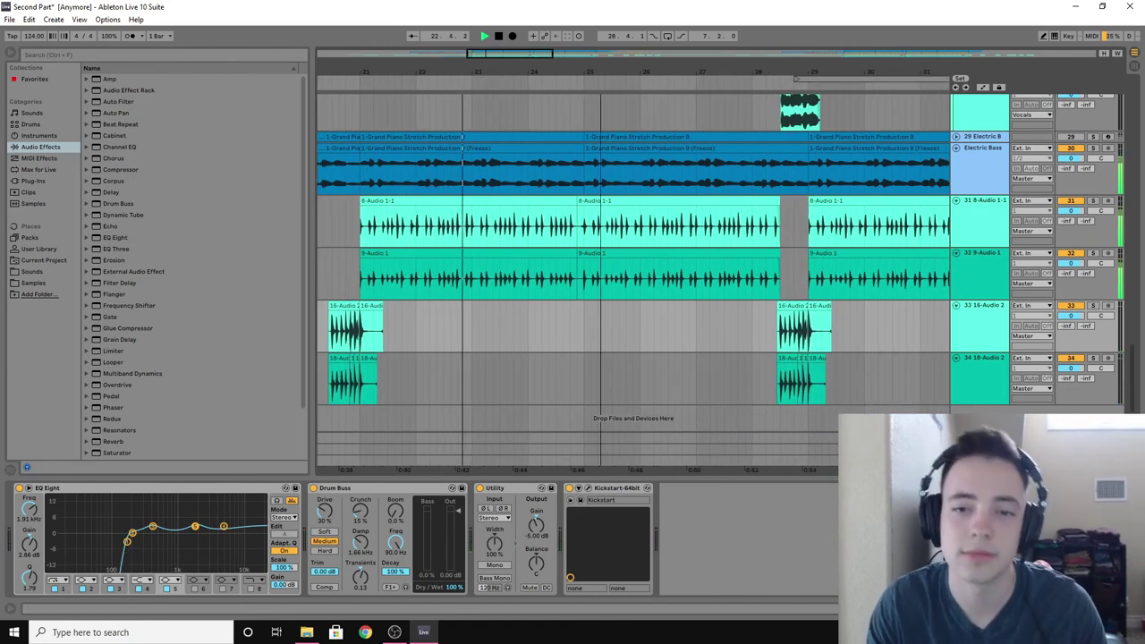
{"action": "key", "text": "minus"}
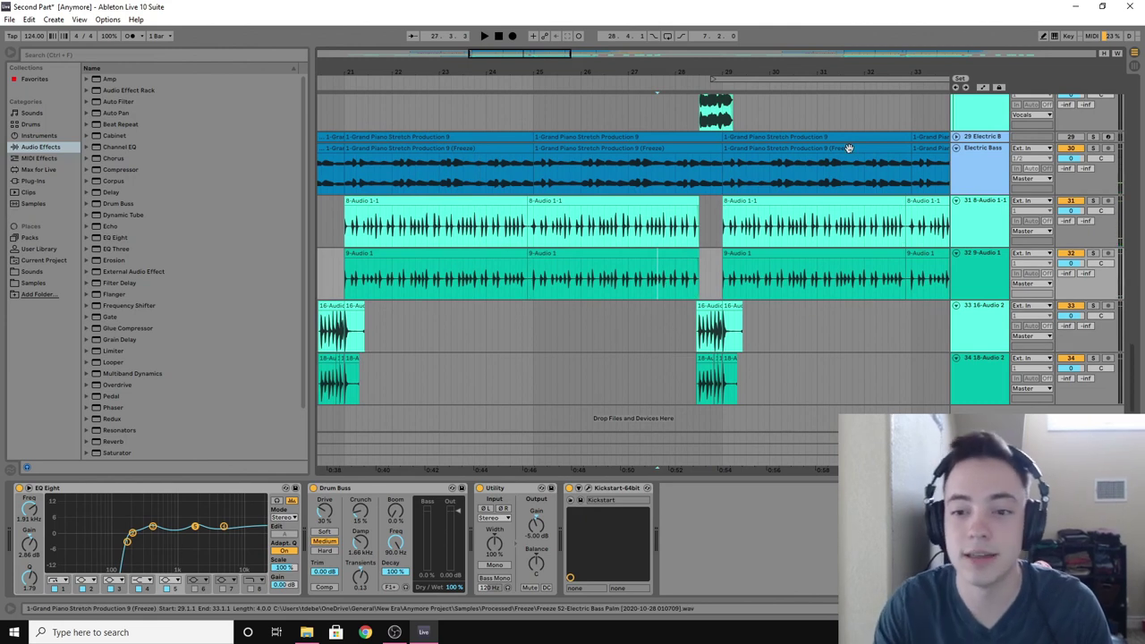
{"action": "scroll", "coordinate": [749, 95], "scroll_direction": "right", "scroll_amount": 2}
{"action": "key", "text": "space"}
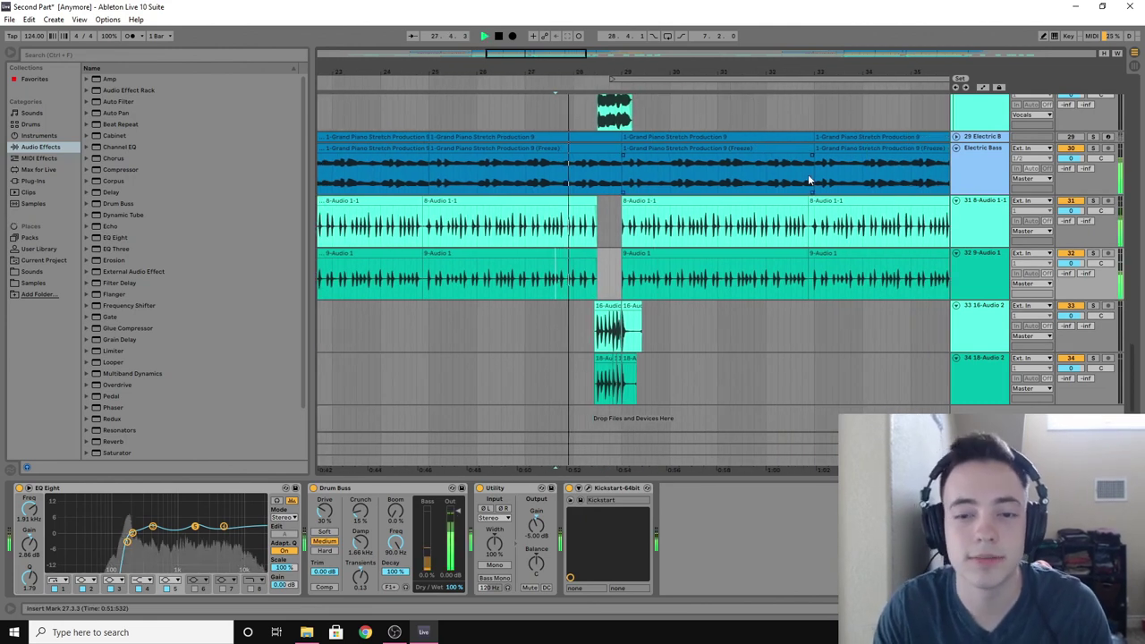
{"action": "scroll", "coordinate": [808, 174], "scroll_direction": "up", "scroll_amount": 3}
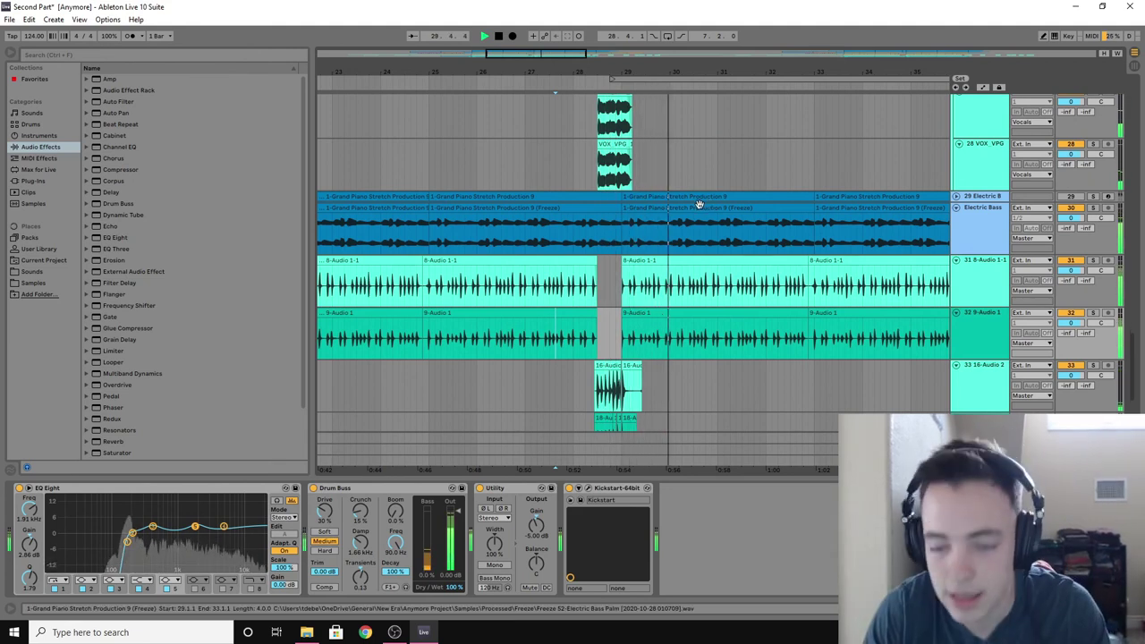
{"action": "key", "text": "minus"}
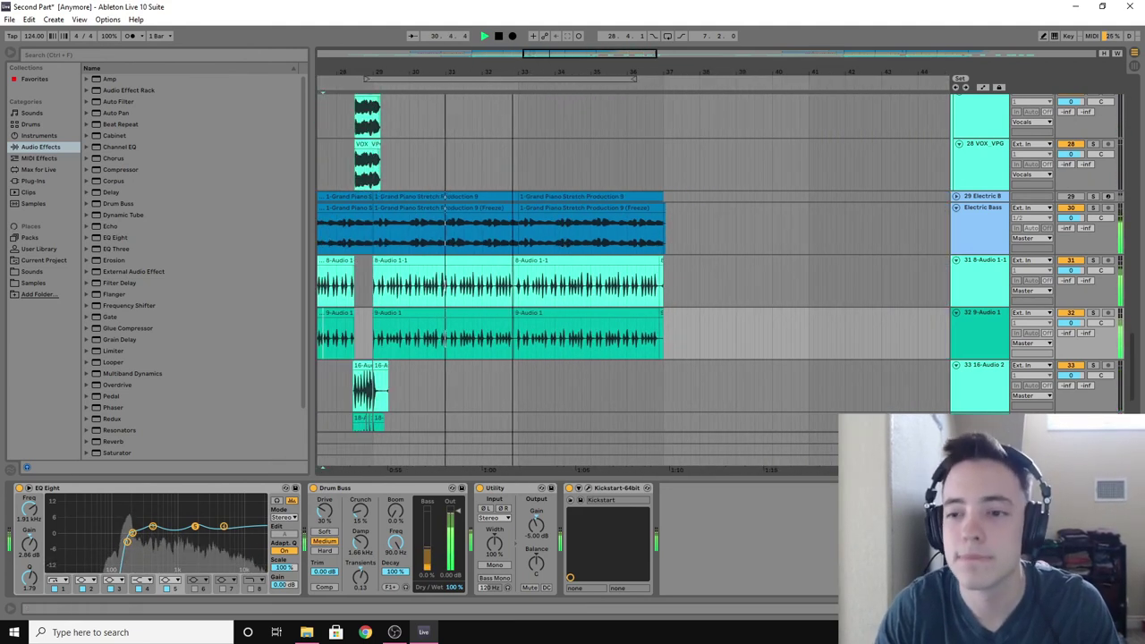
{"action": "key", "text": "minus"}
{"action": "key", "text": "minus"}
Step: Stop playback at bar 32, scroll up to tracks 15–20 and zoom in on bars 45–87
{"action": "scroll", "coordinate": [857, 308], "scroll_direction": "up", "scroll_amount": 5}
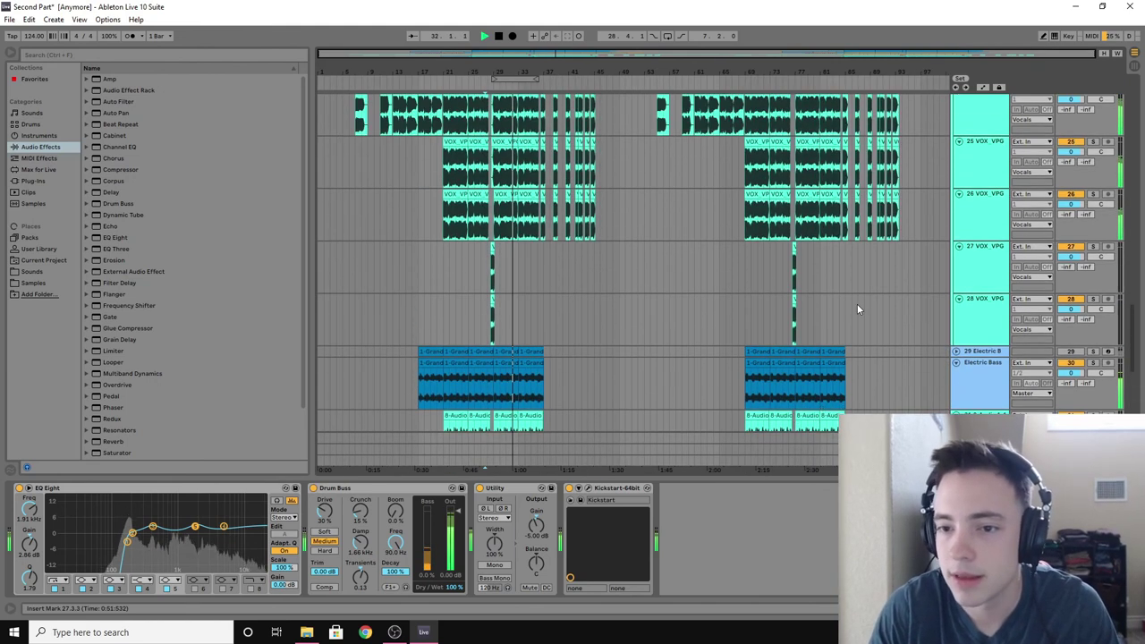
{"action": "scroll", "coordinate": [857, 308], "scroll_direction": "up", "scroll_amount": 10}
{"action": "key", "text": "space"}
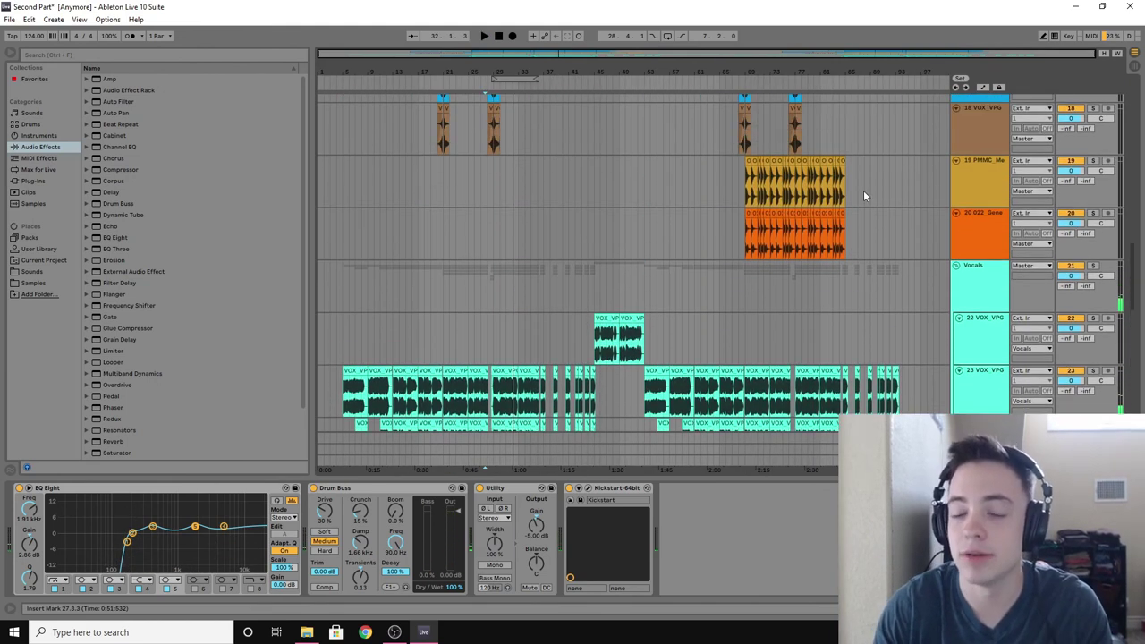
{"action": "scroll", "coordinate": [863, 195], "scroll_direction": "up", "scroll_amount": 5}
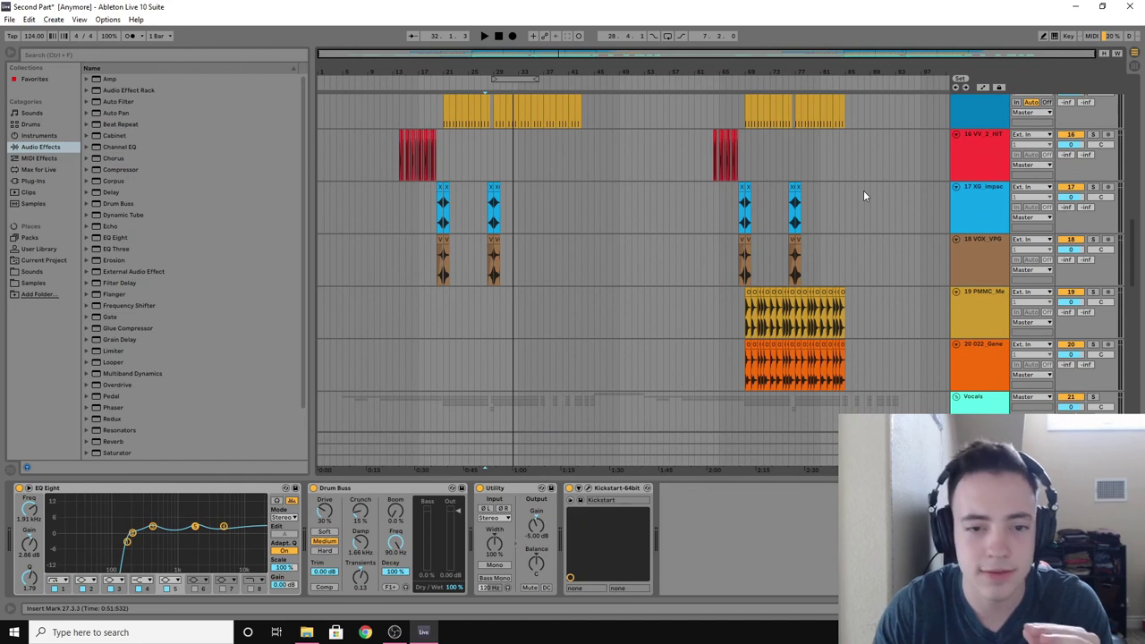
{"action": "scroll", "coordinate": [863, 189], "scroll_direction": "down", "scroll_amount": 1}
{"action": "scroll", "coordinate": [856, 177], "scroll_direction": "up", "scroll_amount": 2}
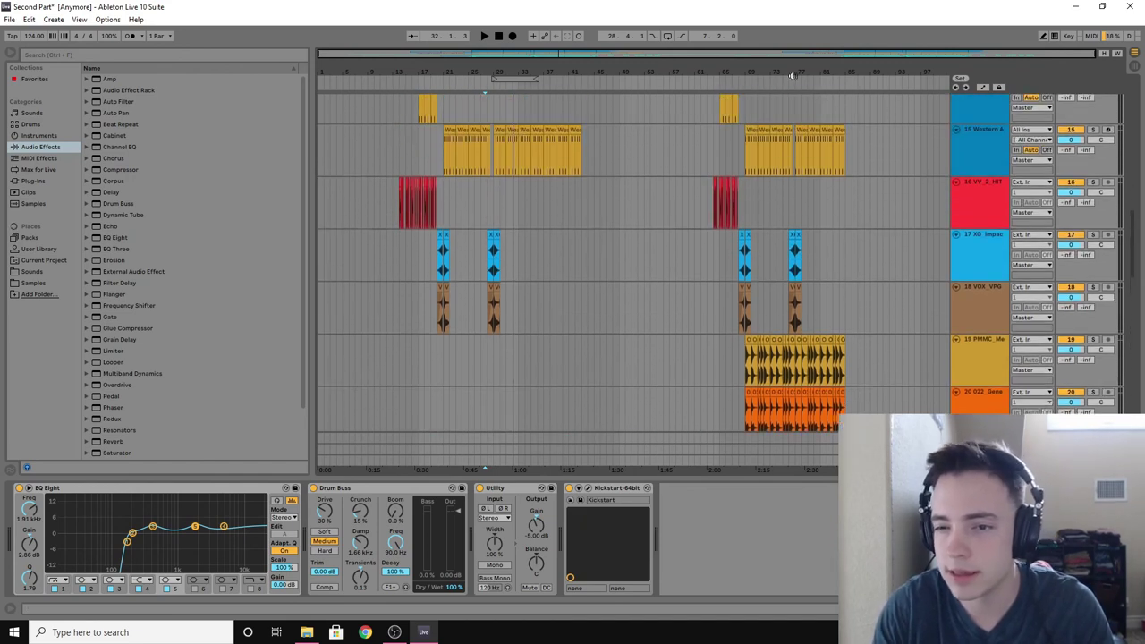
{"action": "scroll", "coordinate": [790, 75], "scroll_direction": "up", "scroll_amount": 3}
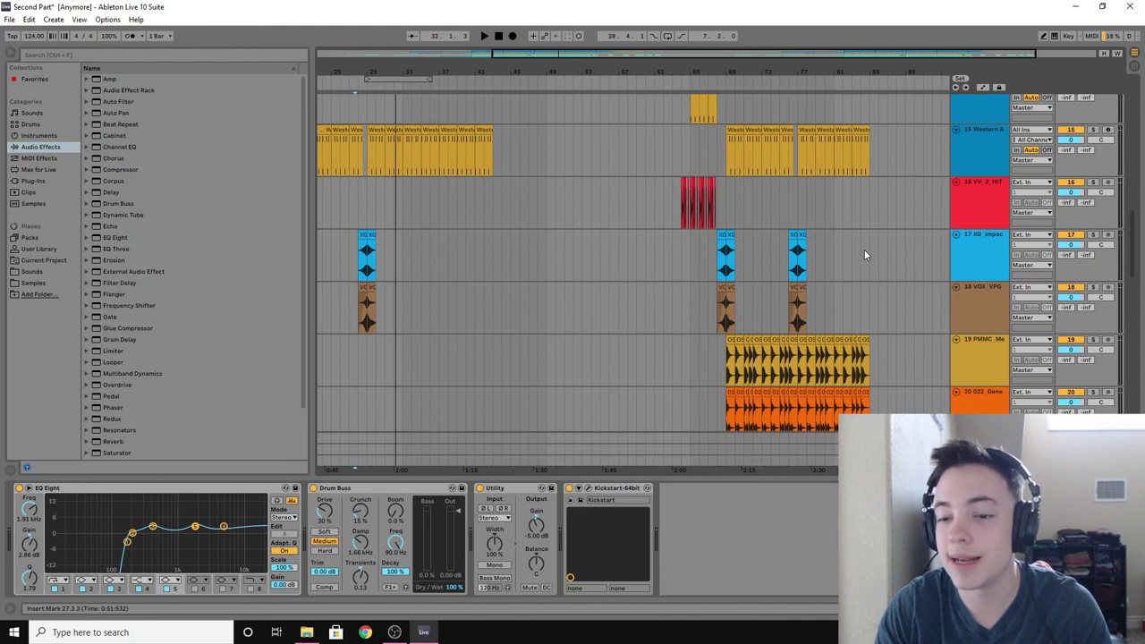
{"action": "left_click_drag", "start_coordinate": [830, 77], "coordinate": [830, 107]}
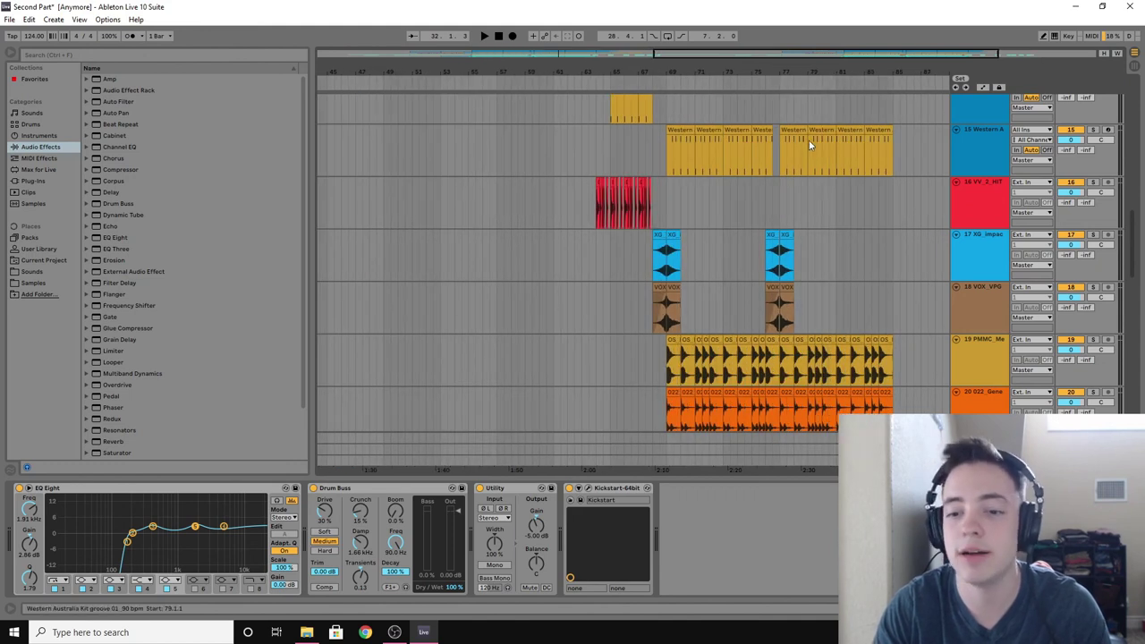
Step: Inspect the effects on tracks 16 and 19 and the red track at bar 77
{"action": "left_click", "coordinate": [778, 190]}
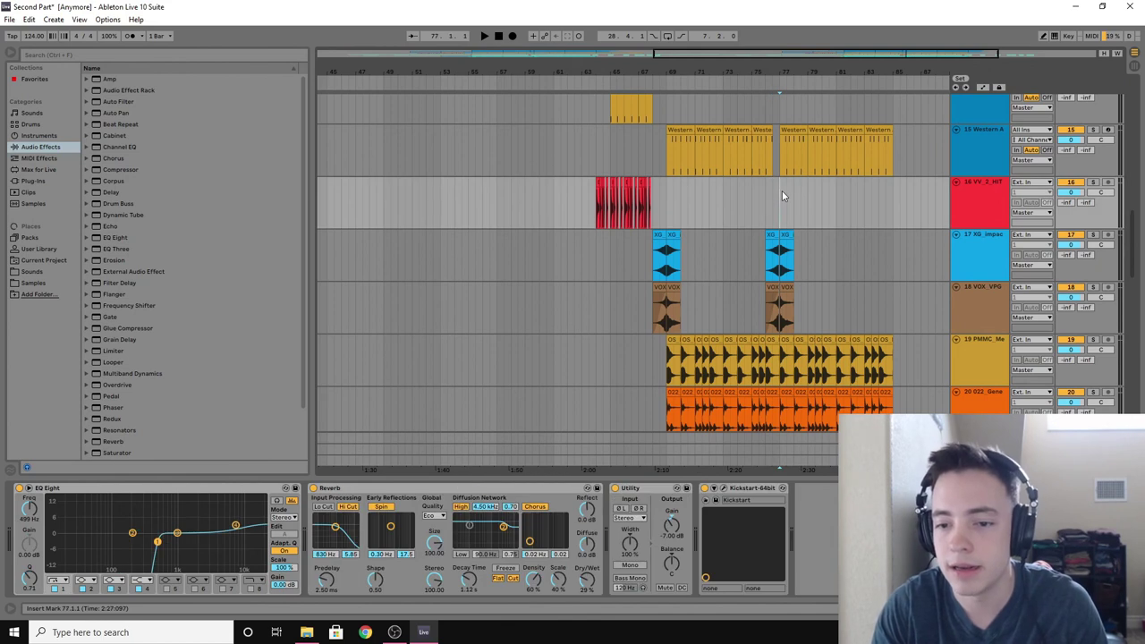
{"action": "scroll", "coordinate": [747, 217], "scroll_direction": "down", "scroll_amount": 2}
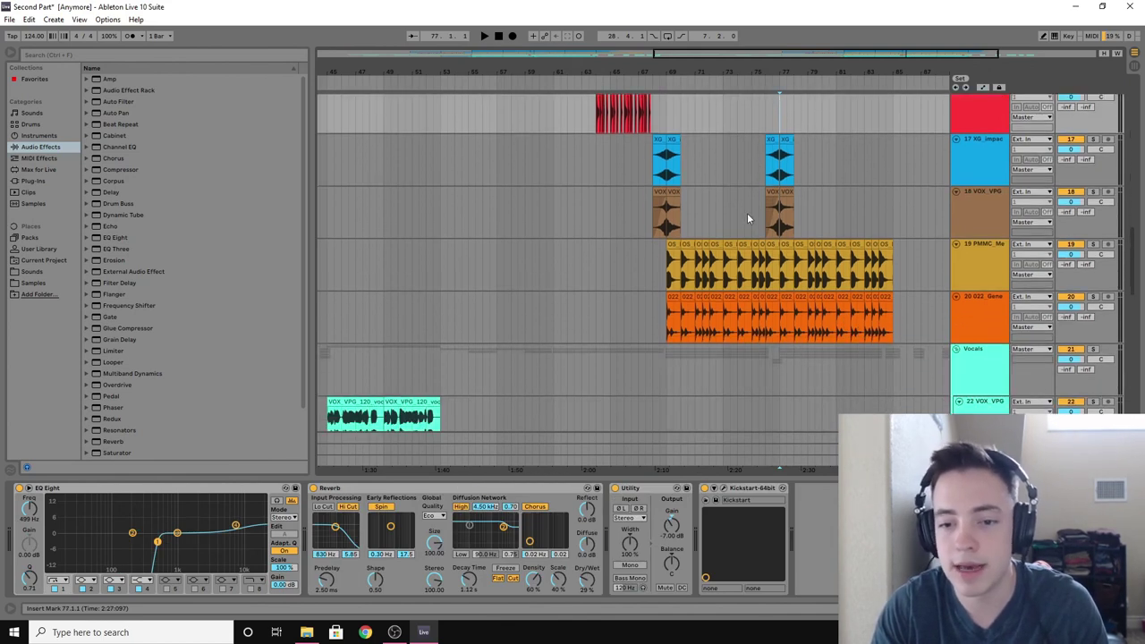
{"action": "left_click", "coordinate": [668, 277]}
{"action": "left_click", "coordinate": [780, 125]}
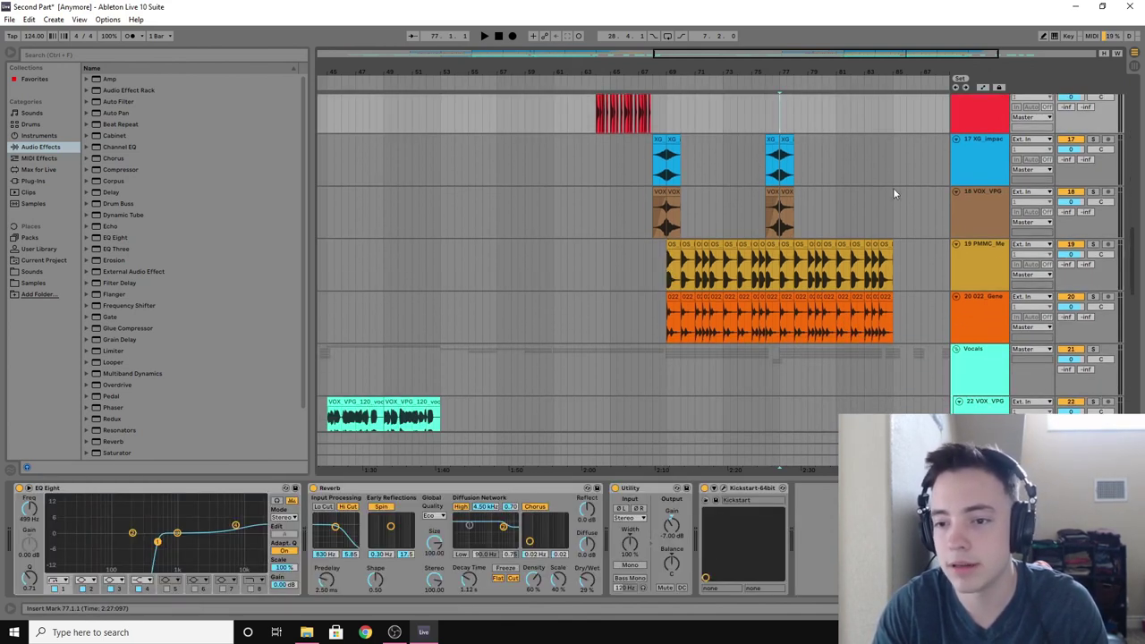
Step: Hear tracks 19 and 20 each soloed, then play the full mix from bar 77 without solos
{"action": "left_click", "coordinate": [1093, 244]}
{"action": "key", "text": "space"}
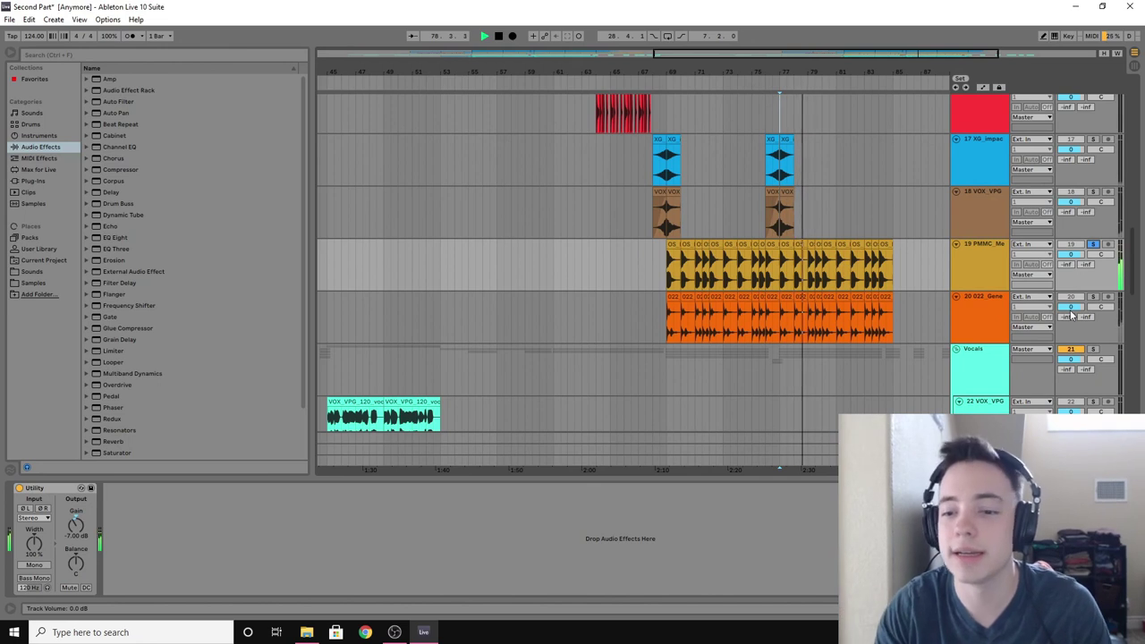
{"action": "key", "text": "space"}
{"action": "left_click", "coordinate": [1094, 297]}
{"action": "key", "text": "space"}
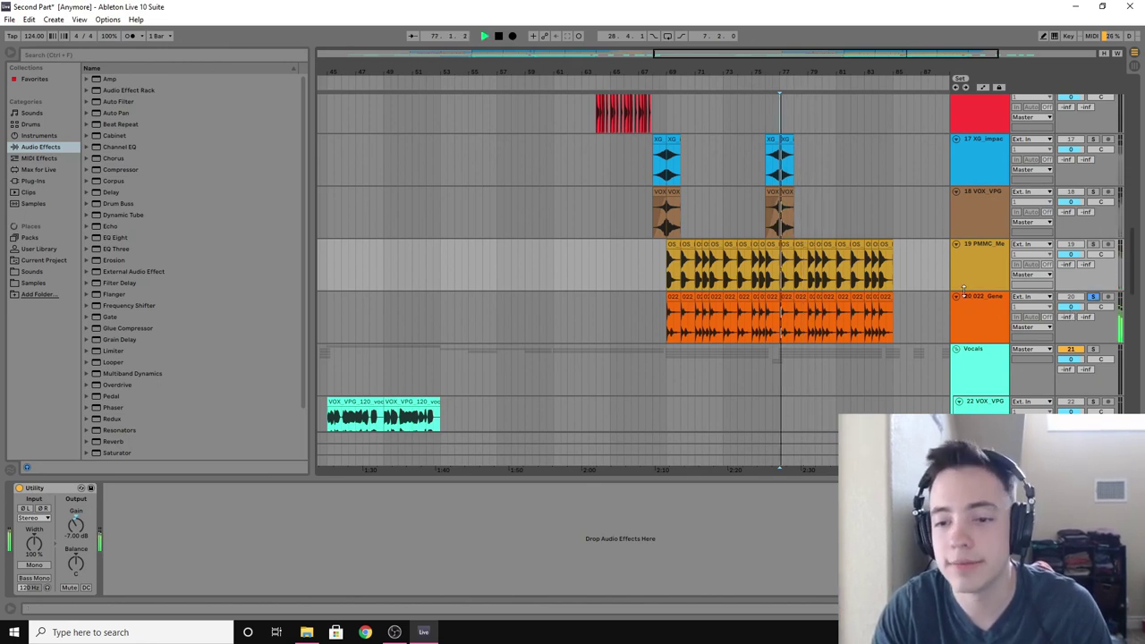
{"action": "left_click", "coordinate": [1093, 297]}
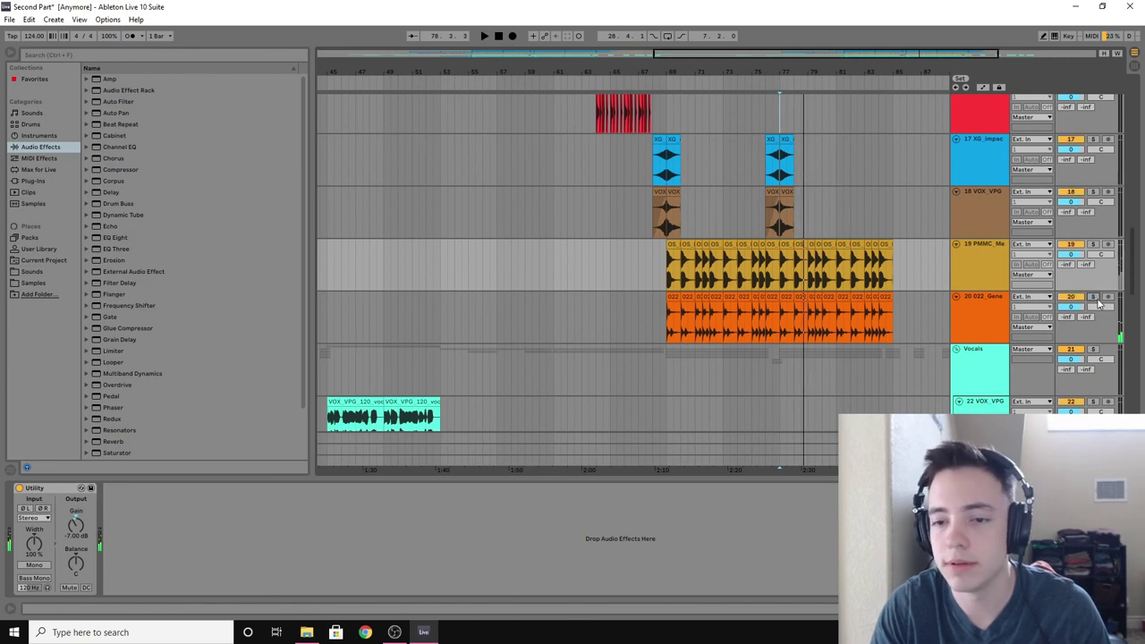
{"action": "key", "text": "space"}
{"action": "left_click", "coordinate": [782, 122]}
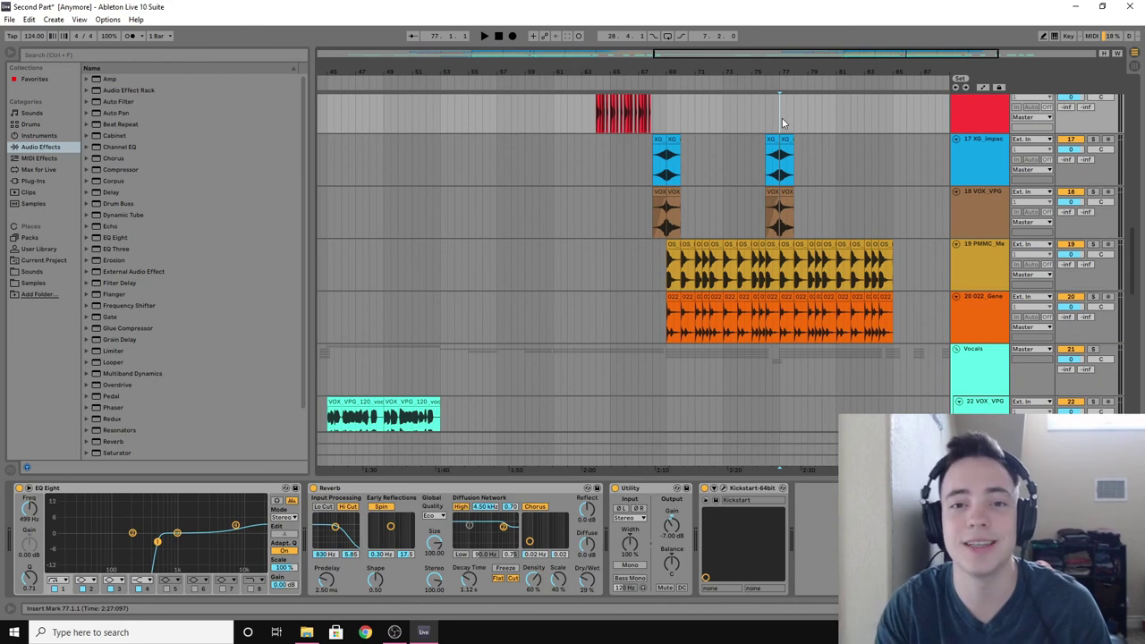
{"action": "key", "text": "space"}
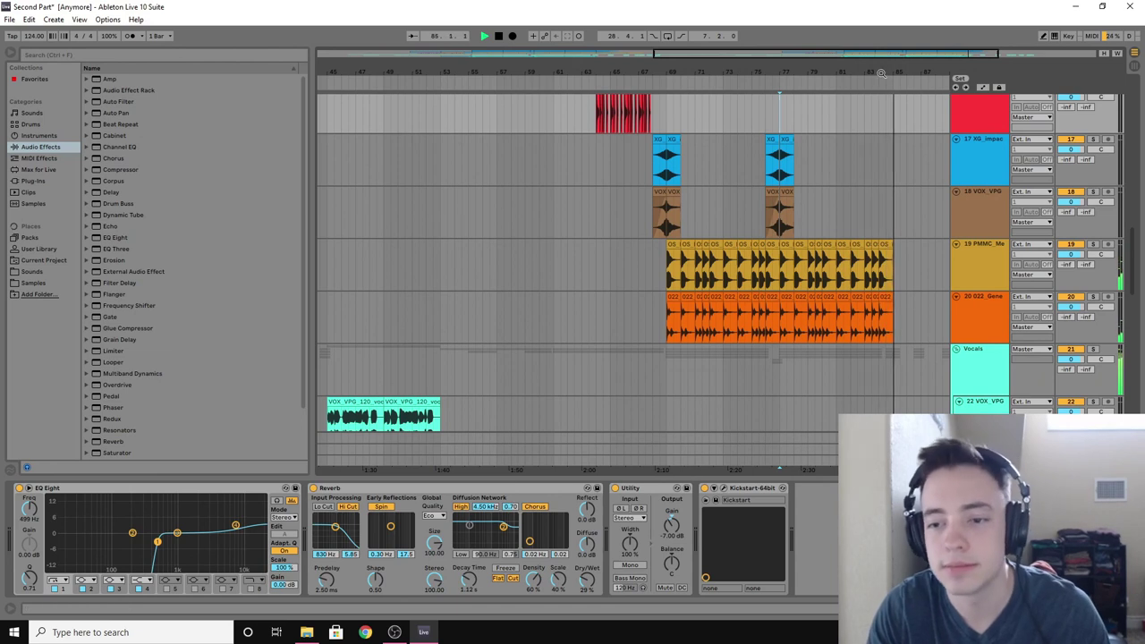
Step: Stop playback, scroll down to the Electric Bass track, select it near bar 20 and zoom in on bars 13–41
{"action": "left_click_drag", "start_coordinate": [880, 73], "coordinate": [706, 75]}
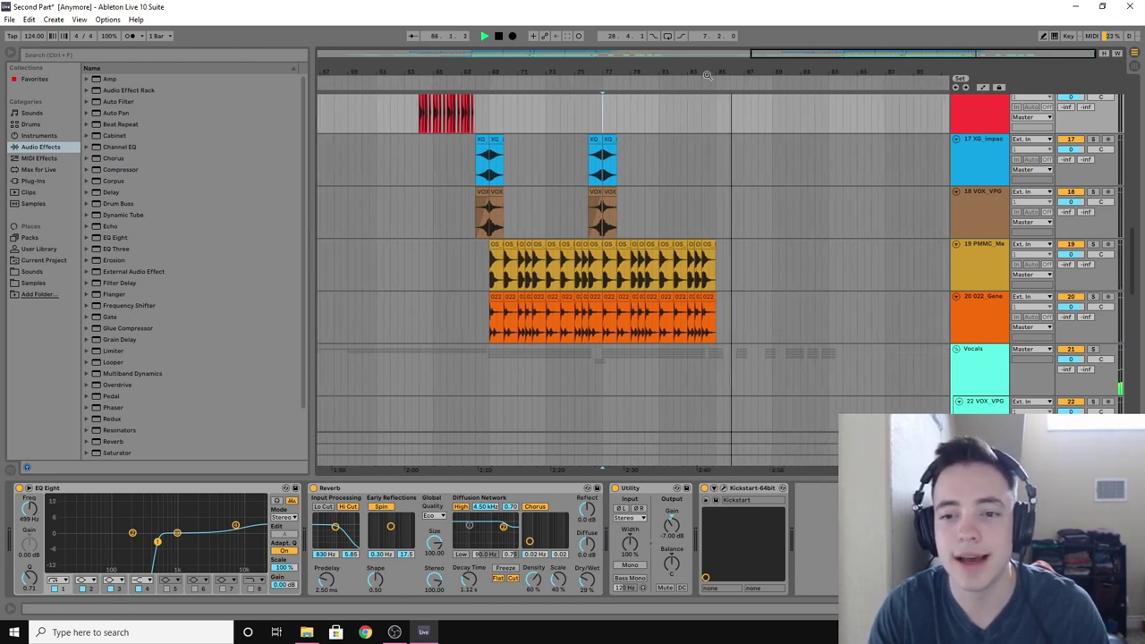
{"action": "key", "text": "space"}
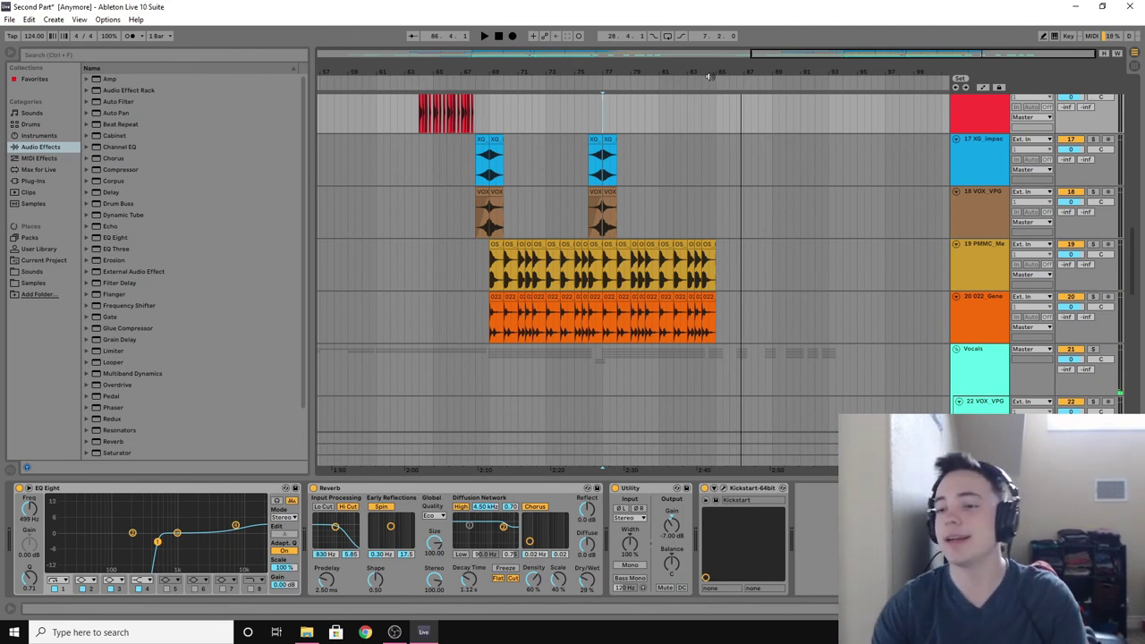
{"action": "left_click_drag", "start_coordinate": [1129, 265], "coordinate": [1130, 107]}
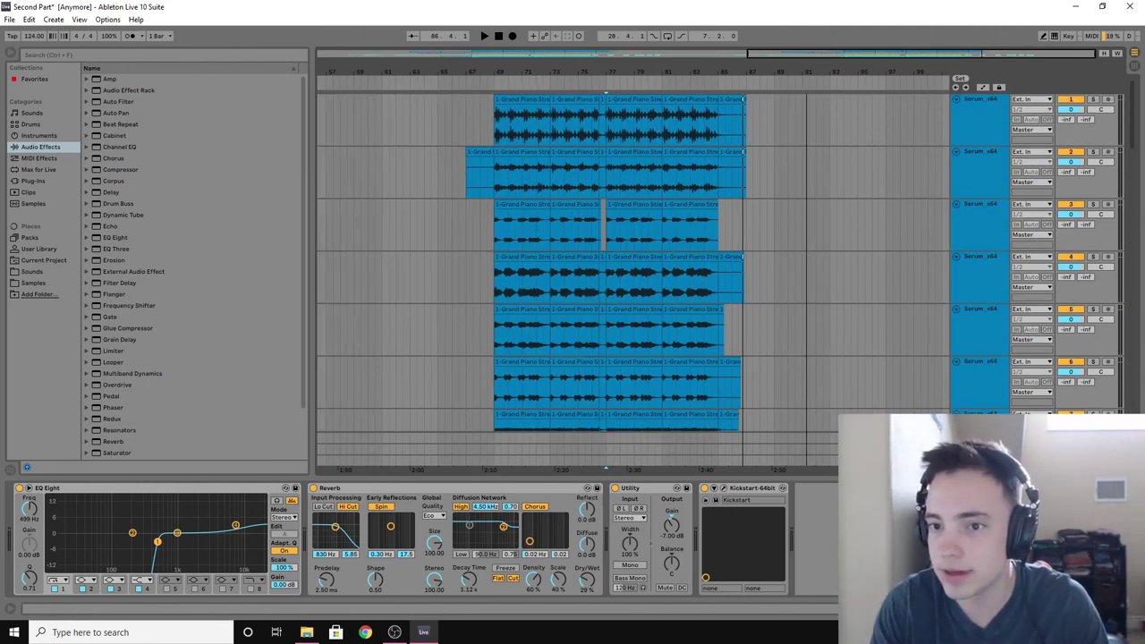
{"action": "key", "text": "minus"}
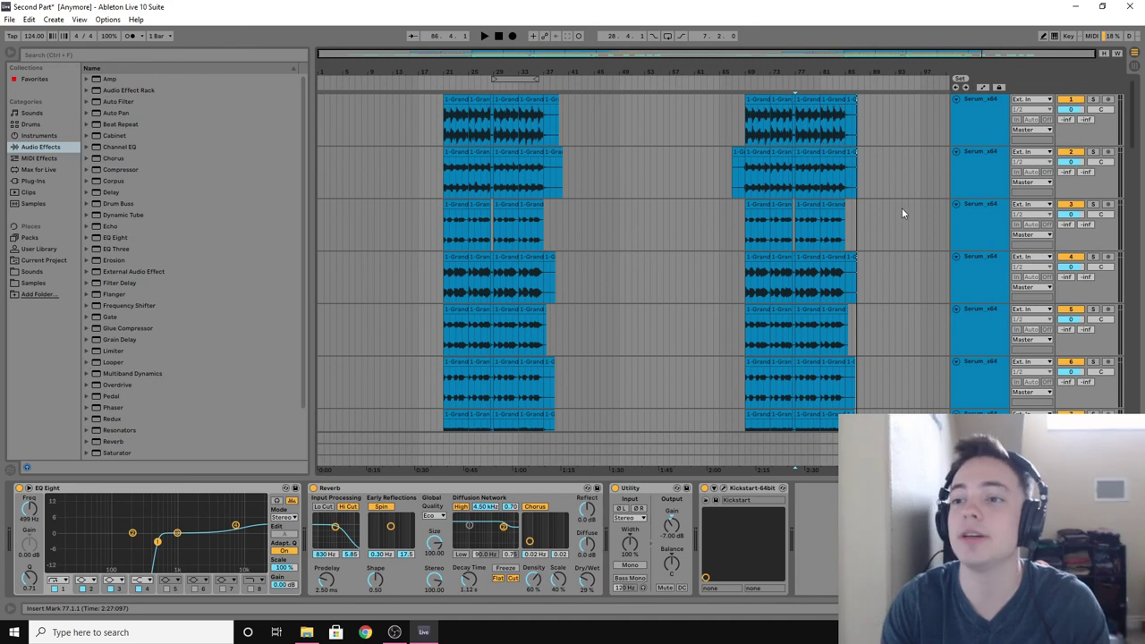
{"action": "scroll", "coordinate": [902, 207], "scroll_direction": "down", "scroll_amount": 5}
{"action": "scroll", "coordinate": [883, 205], "scroll_direction": "down", "scroll_amount": 15}
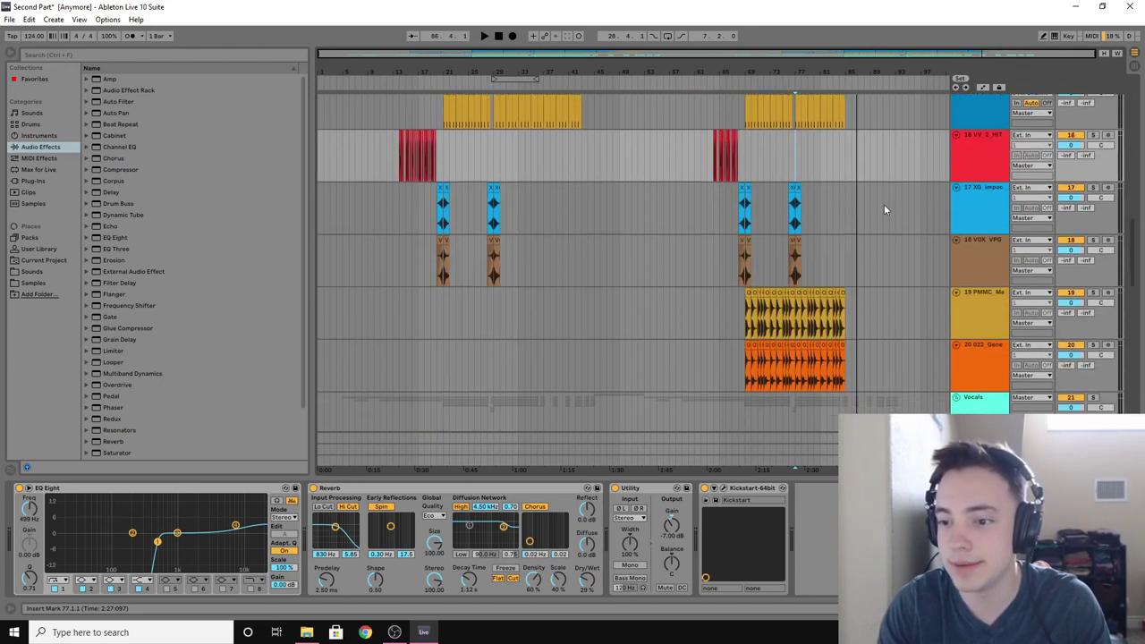
{"action": "scroll", "coordinate": [884, 208], "scroll_direction": "down", "scroll_amount": 5}
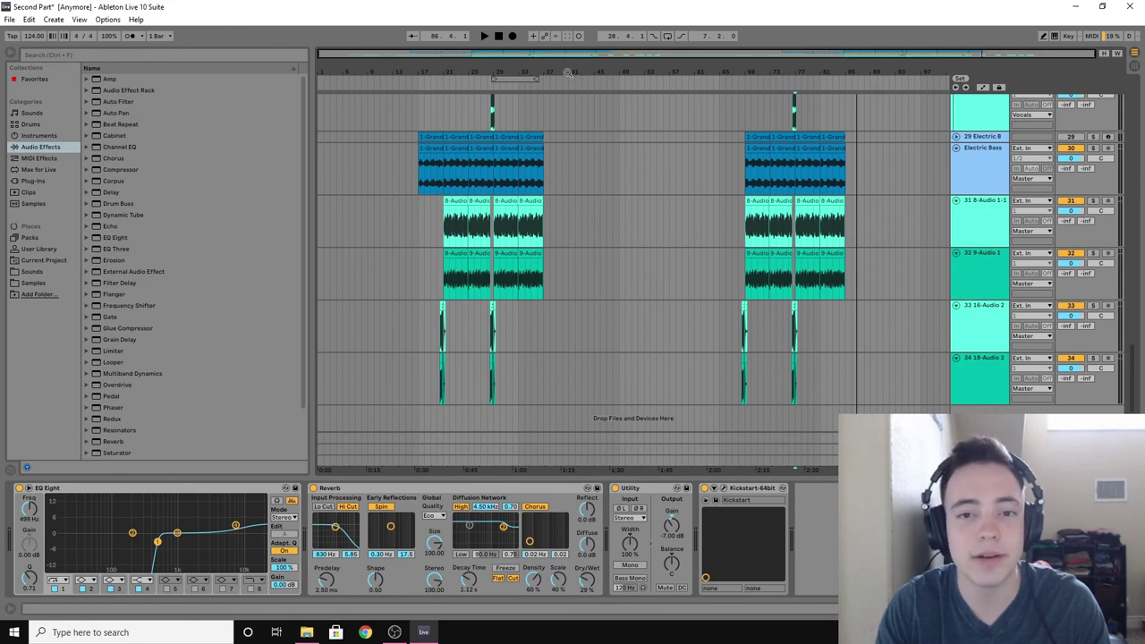
{"action": "left_click", "coordinate": [439, 179]}
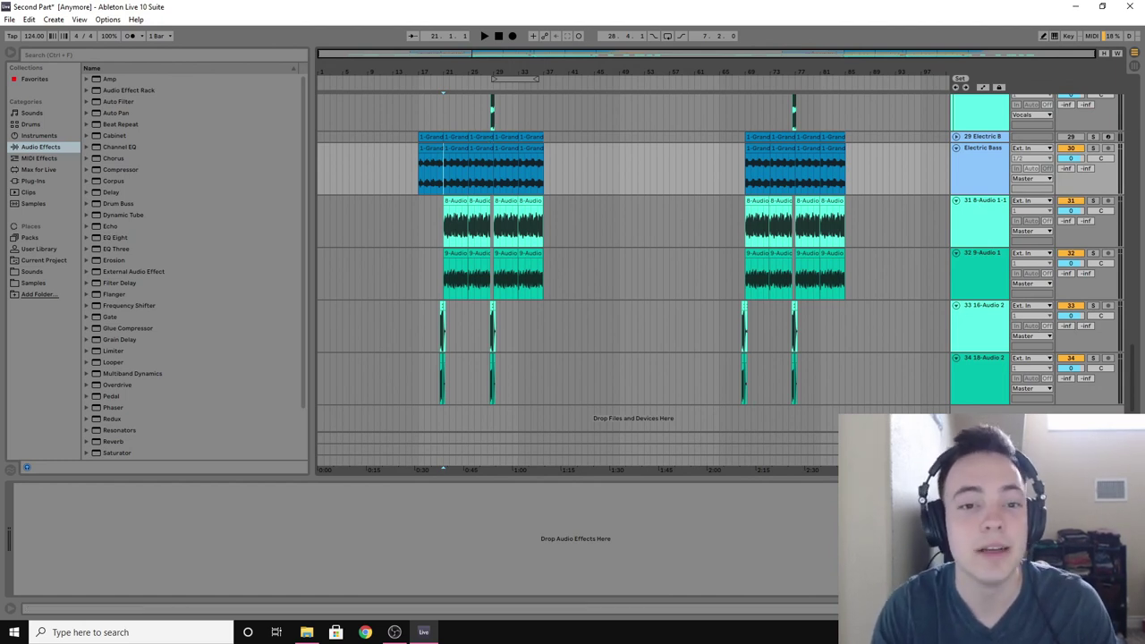
{"action": "left_click_drag", "start_coordinate": [440, 64], "coordinate": [431, 82]}
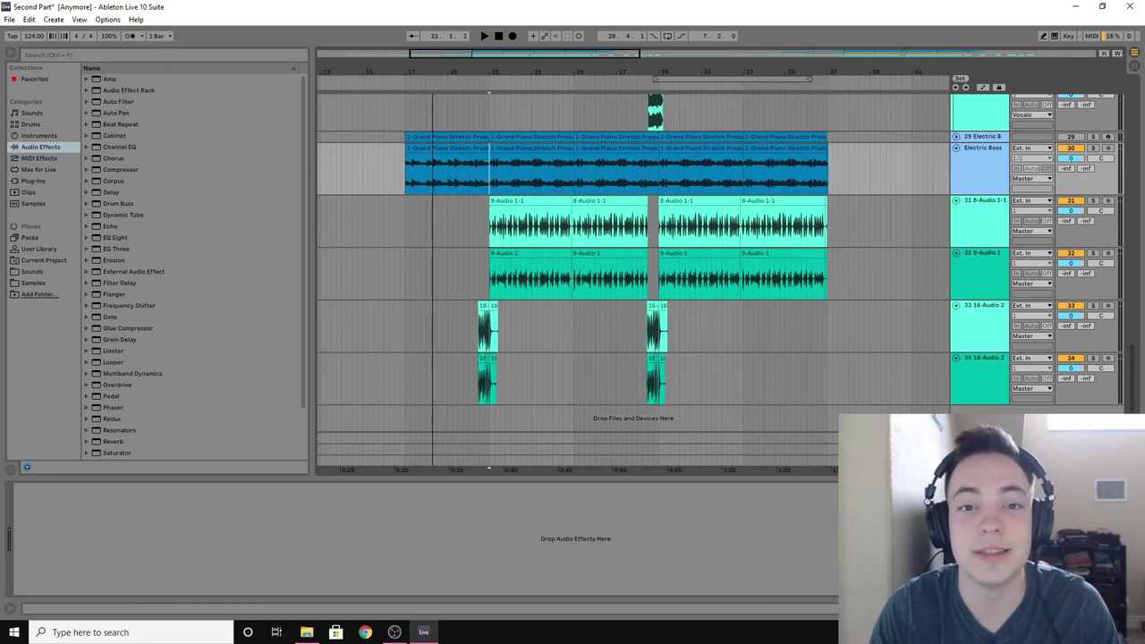